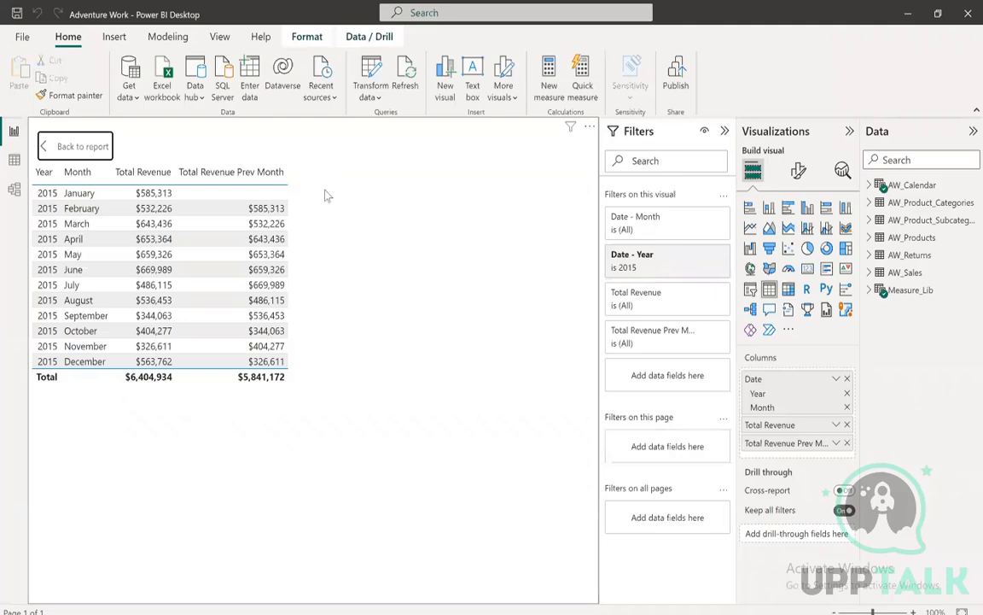
# Return from the enlarged table to the report page and set the font size of the table's values to 17
pyautogui.click(96, 148)
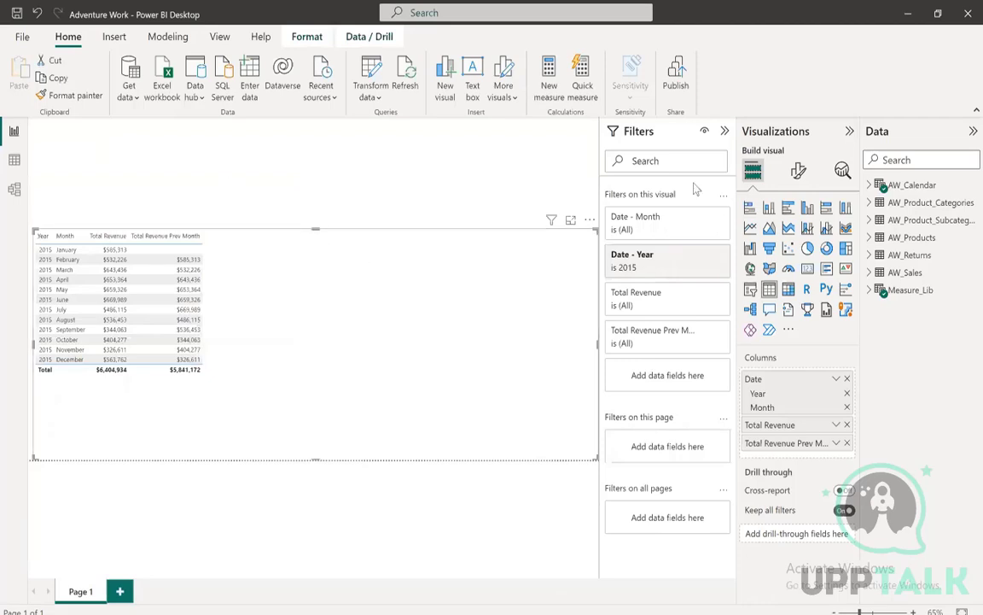
pyautogui.click(798, 170)
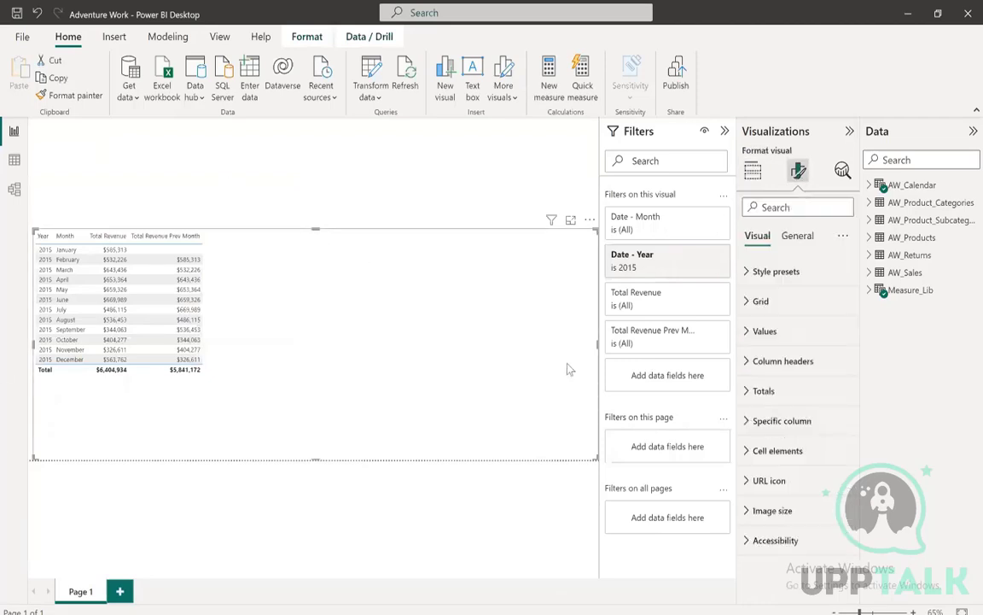
pyautogui.click(766, 332)
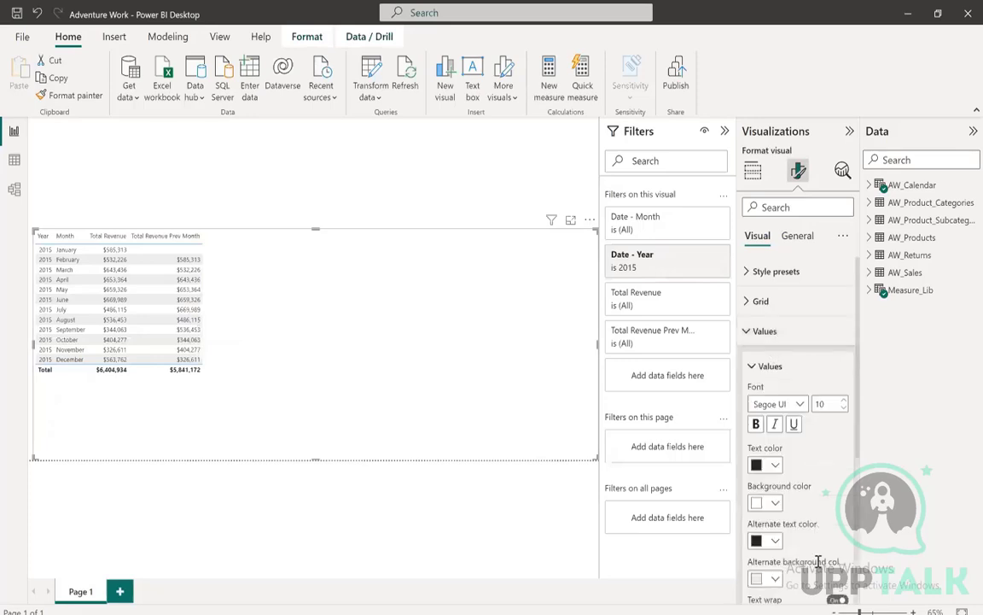
pyautogui.scroll(-3, 736, 529)
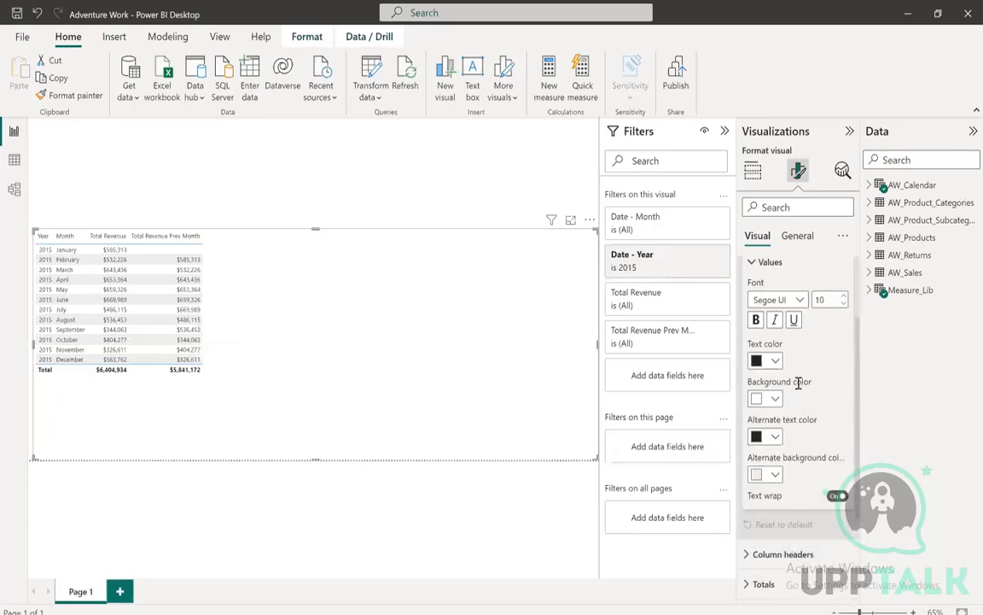
pyautogui.scroll(2, 798, 384)
pyautogui.scroll(-2, 798, 406)
pyautogui.scroll(-3, 798, 411)
pyautogui.scroll(3, 798, 413)
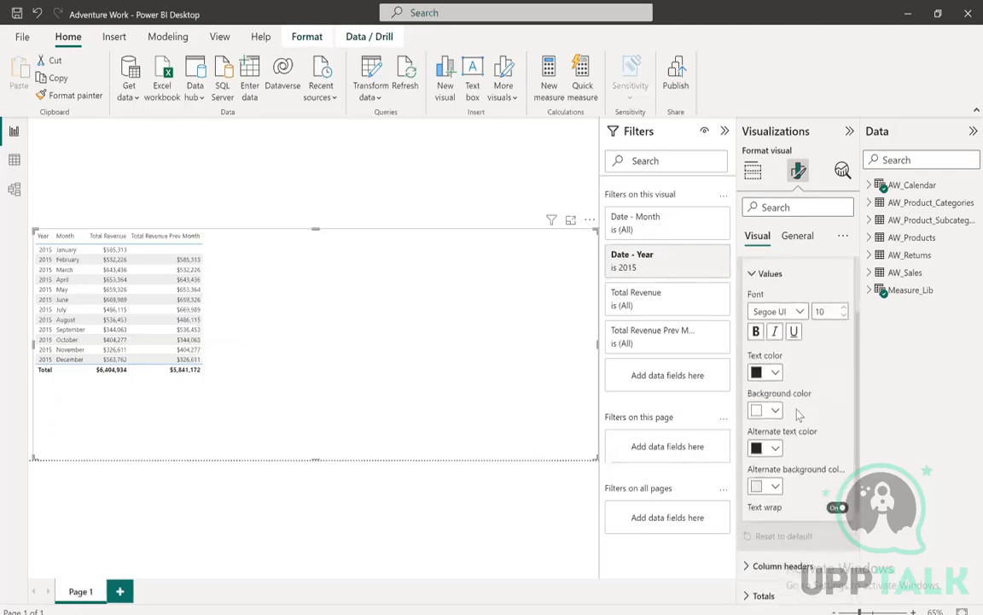
pyautogui.scroll(2, 798, 414)
pyautogui.scroll(-3, 798, 413)
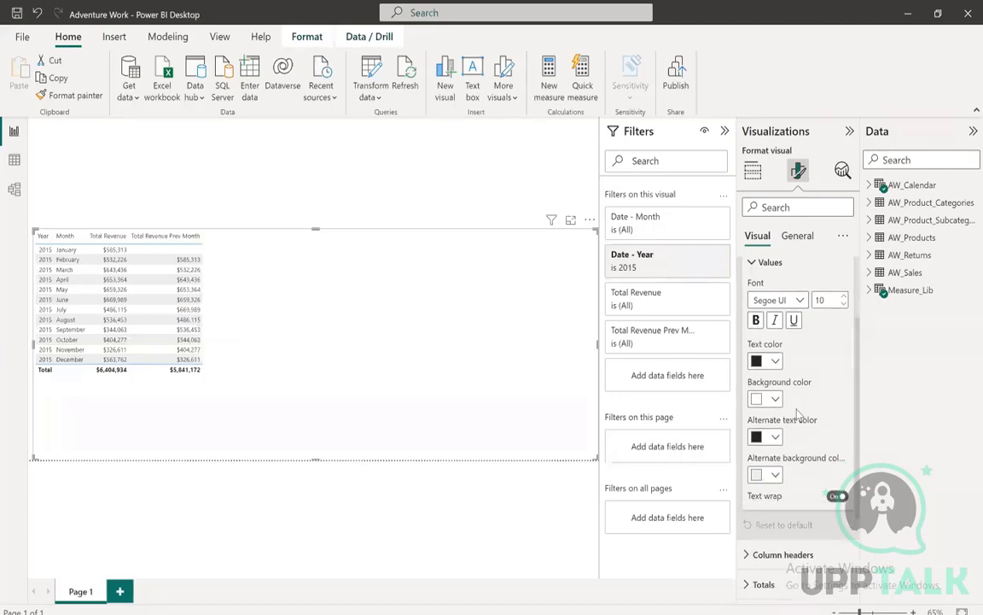
pyautogui.scroll(2, 798, 414)
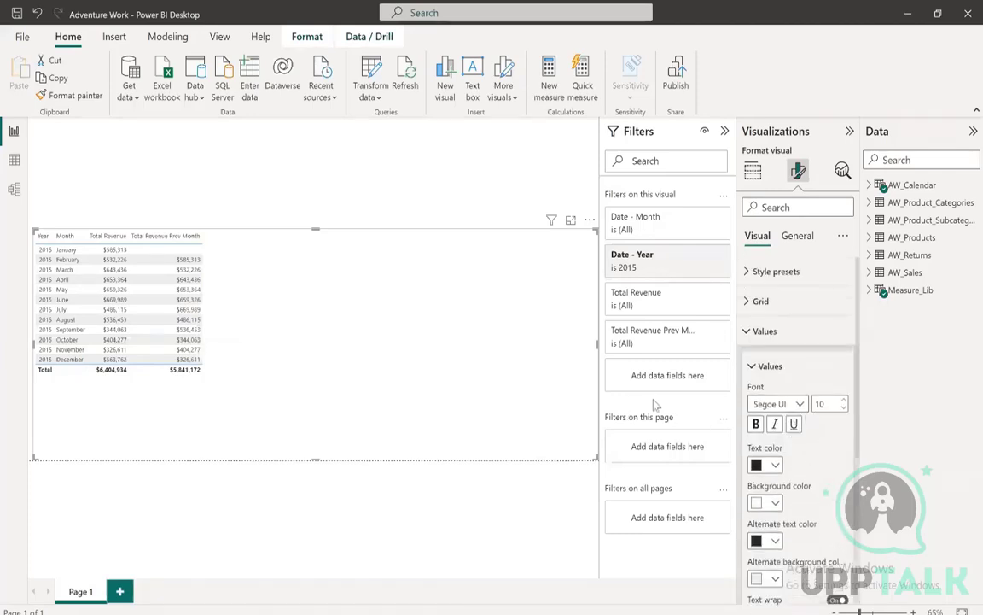
pyautogui.doubleClick(828, 403)
pyautogui.write('15')
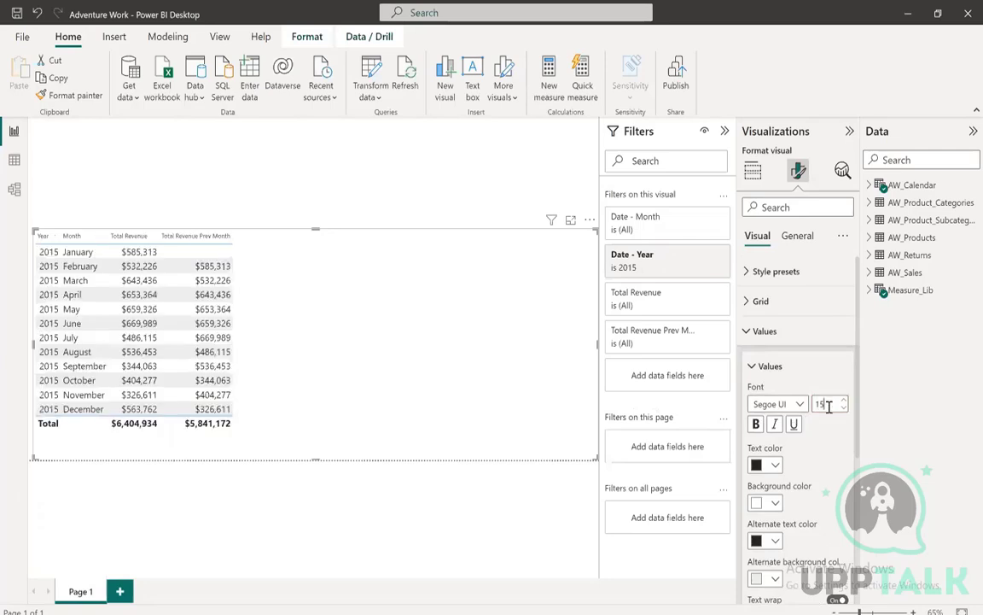
pyautogui.doubleClick(828, 406)
pyautogui.write('17')
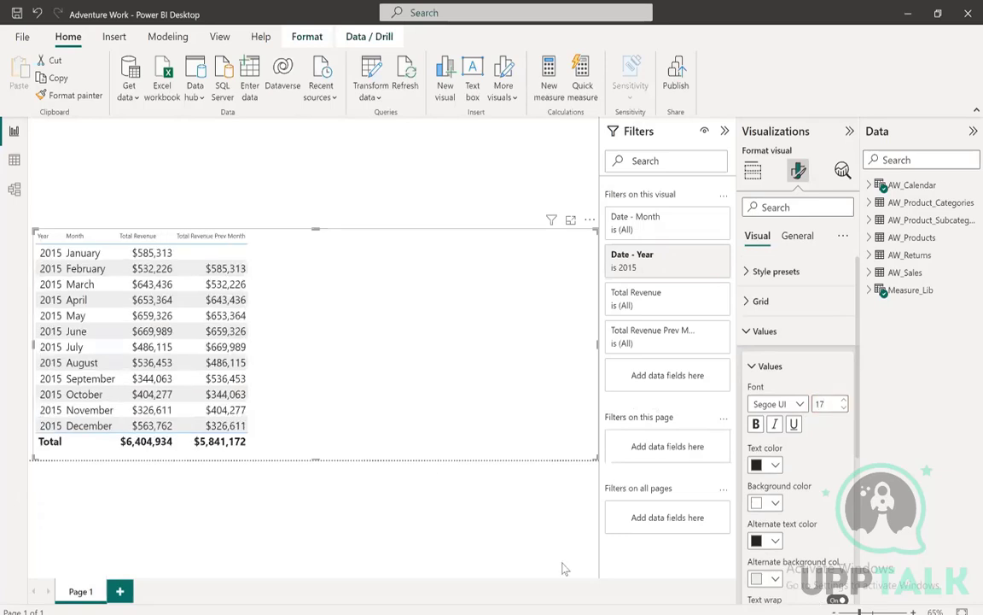
pyautogui.click(753, 334)
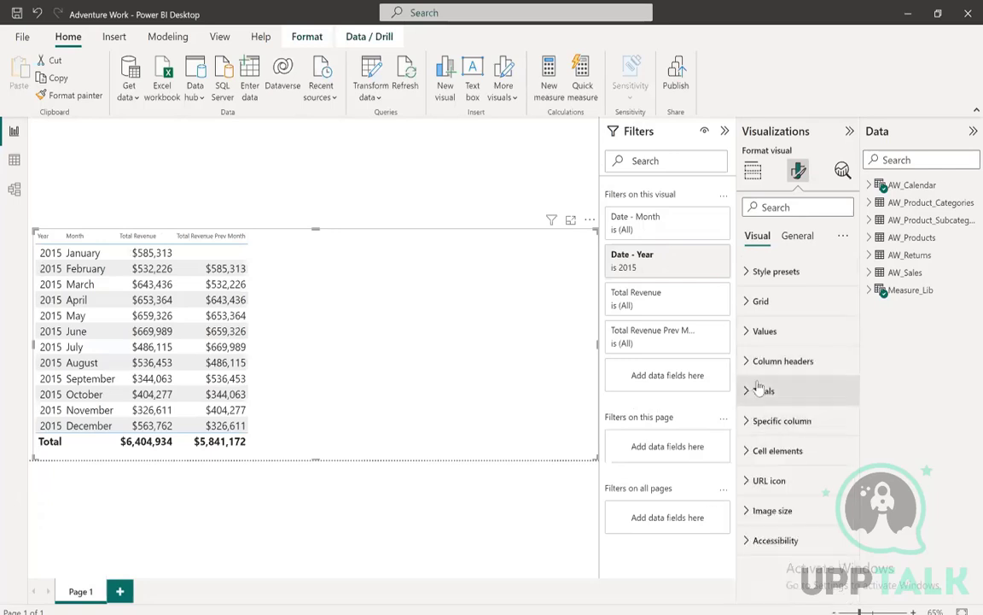
# Format the table's column headers with font size 15 and bold text
pyautogui.click(751, 362)
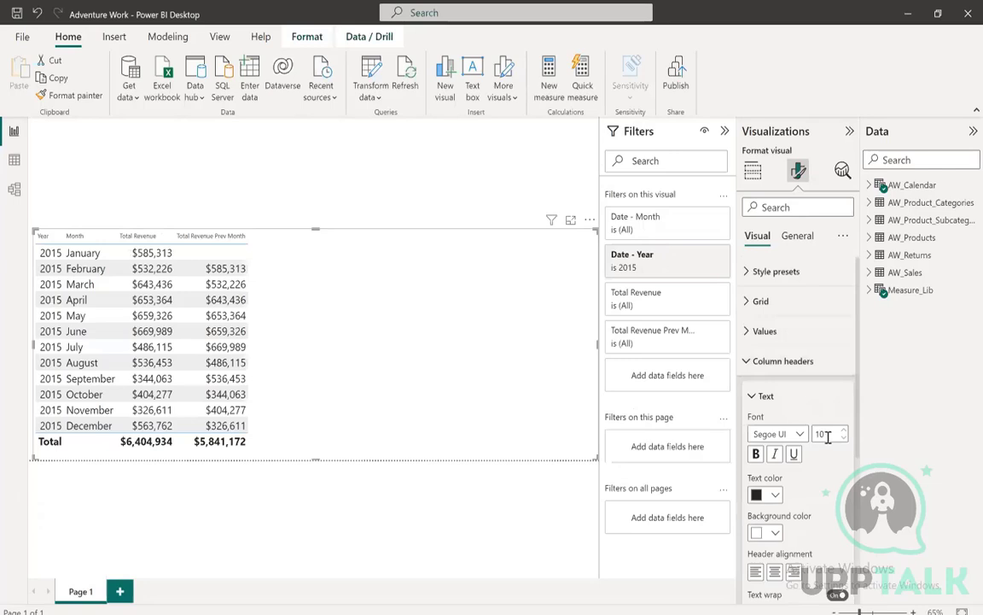
pyautogui.click(827, 436)
pyautogui.write('15')
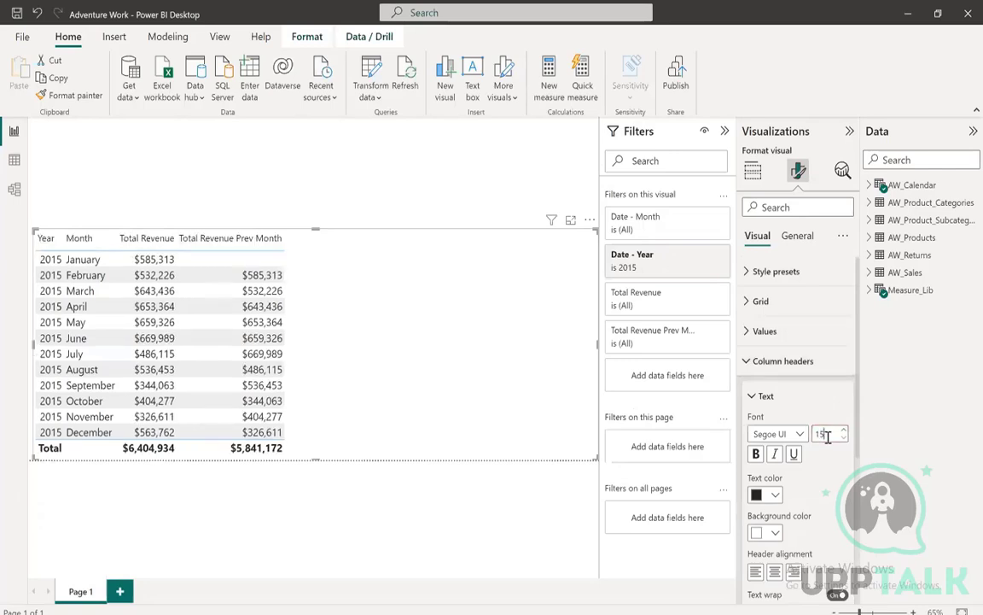
pyautogui.click(756, 454)
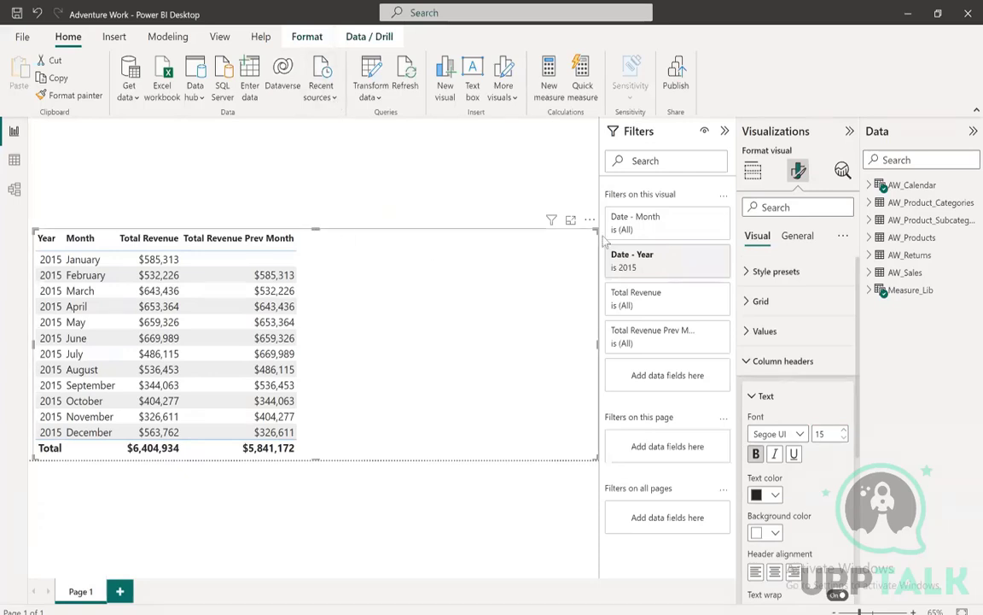
# Clear the 2015 filter on the table's Date - Year field and filter the year to 2017
pyautogui.click(704, 268)
pyautogui.click(703, 254)
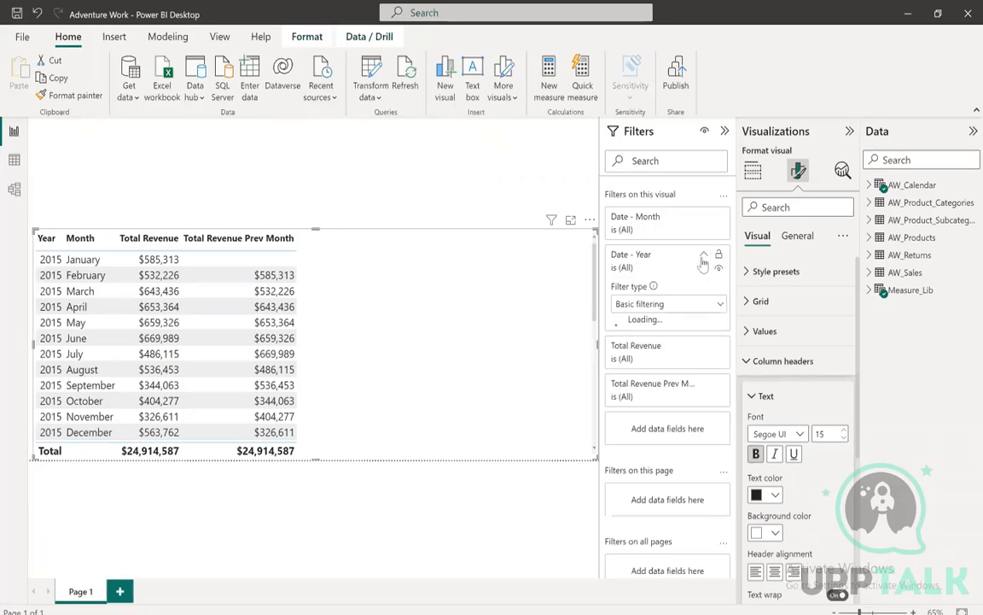
pyautogui.click(627, 372)
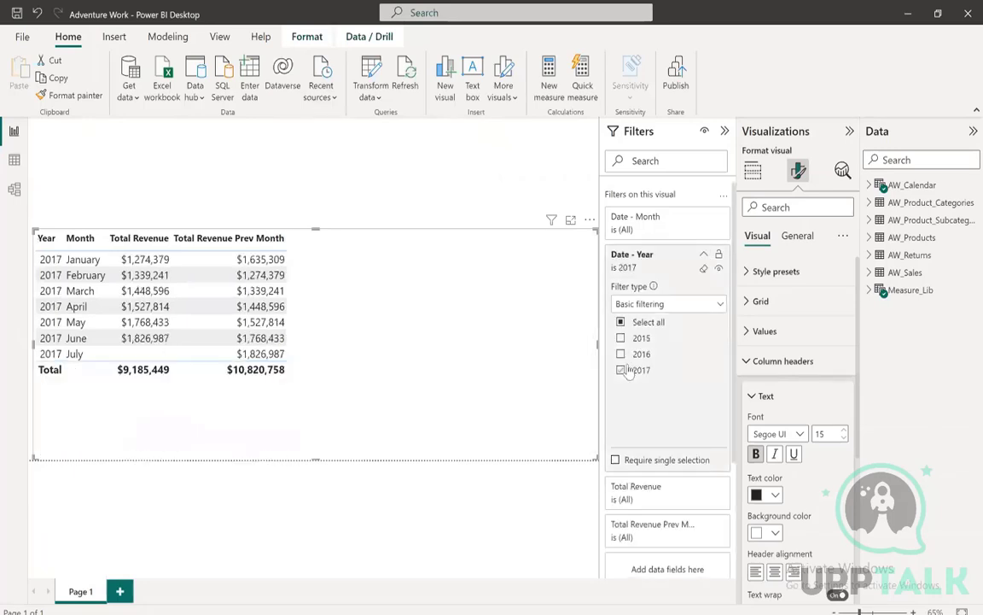
pyautogui.click(703, 255)
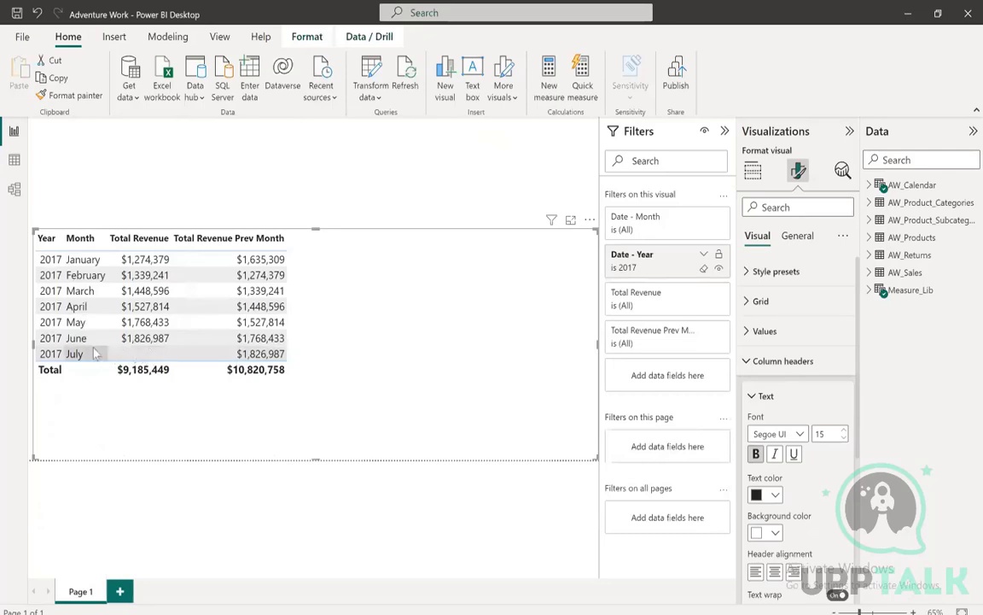
# Open the AW_Sales table data and sort OrderDate descending to examine the latest order dates
pyautogui.click(14, 159)
pyautogui.click(862, 272)
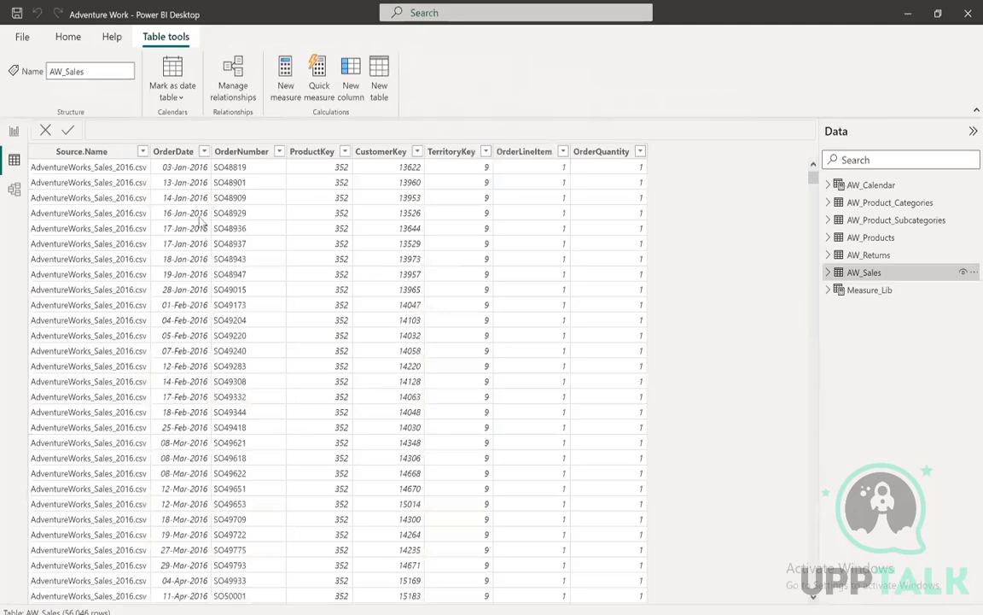
pyautogui.click(204, 151)
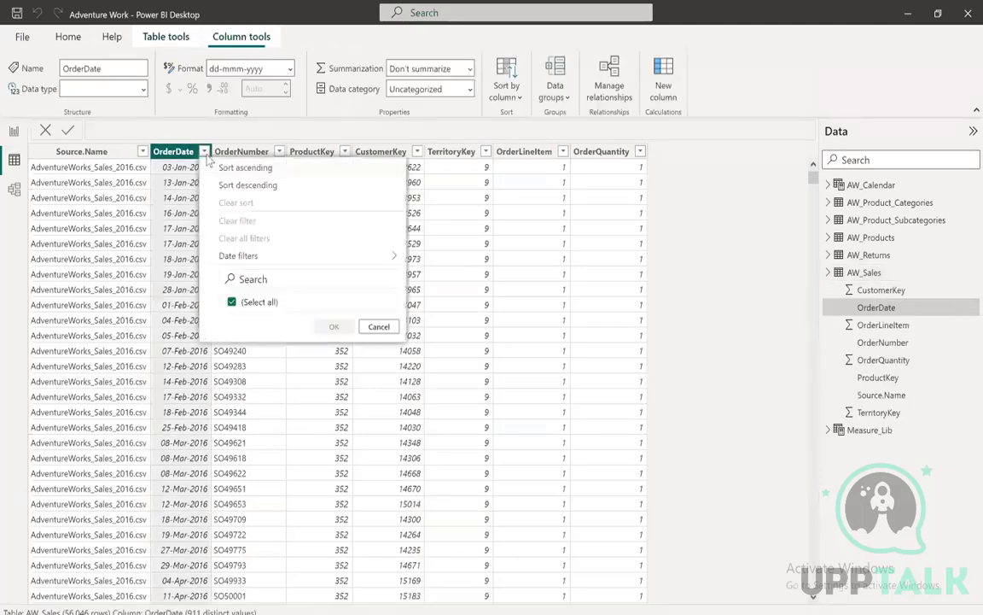
pyautogui.click(254, 185)
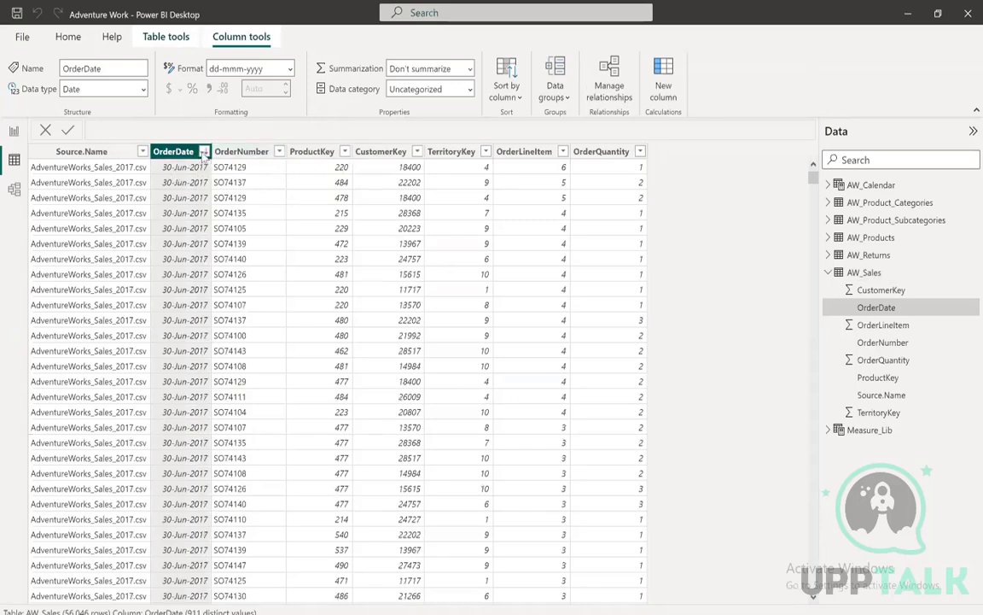
# Clear the descending sort on OrderDate in AW_Sales and sort the column ascending
pyautogui.click(204, 152)
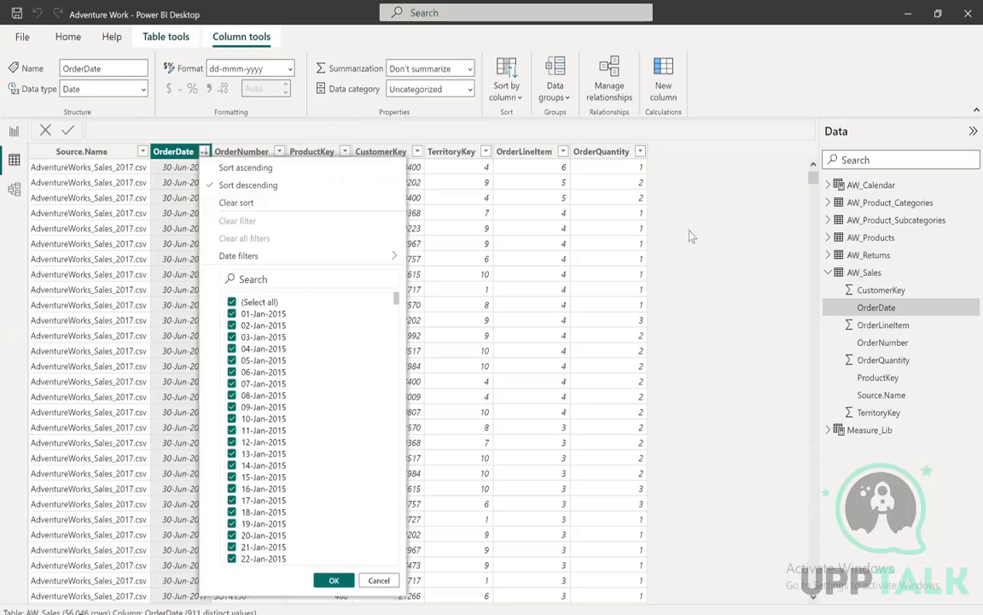
pyautogui.click(273, 203)
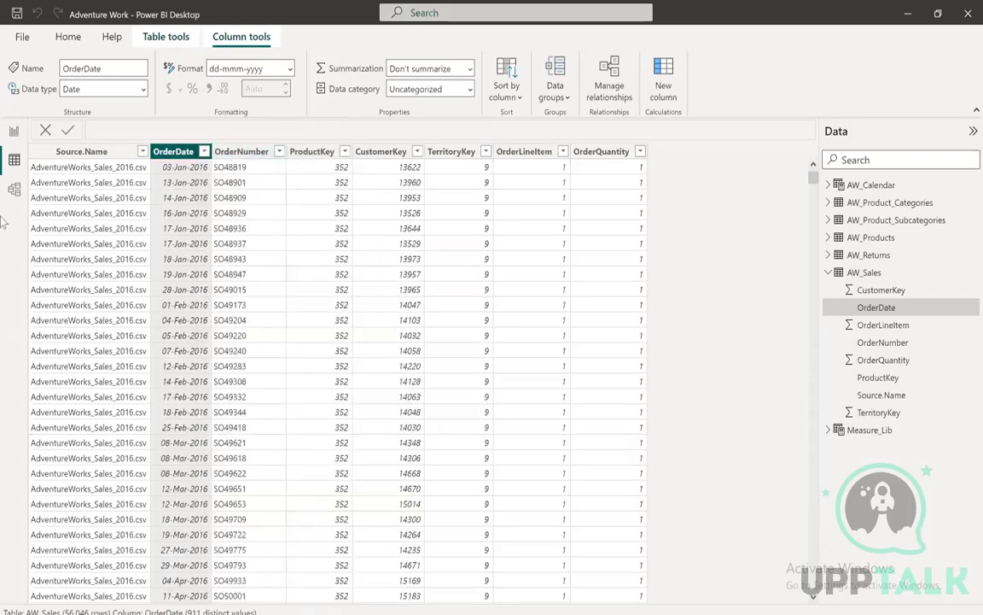
pyautogui.click(204, 152)
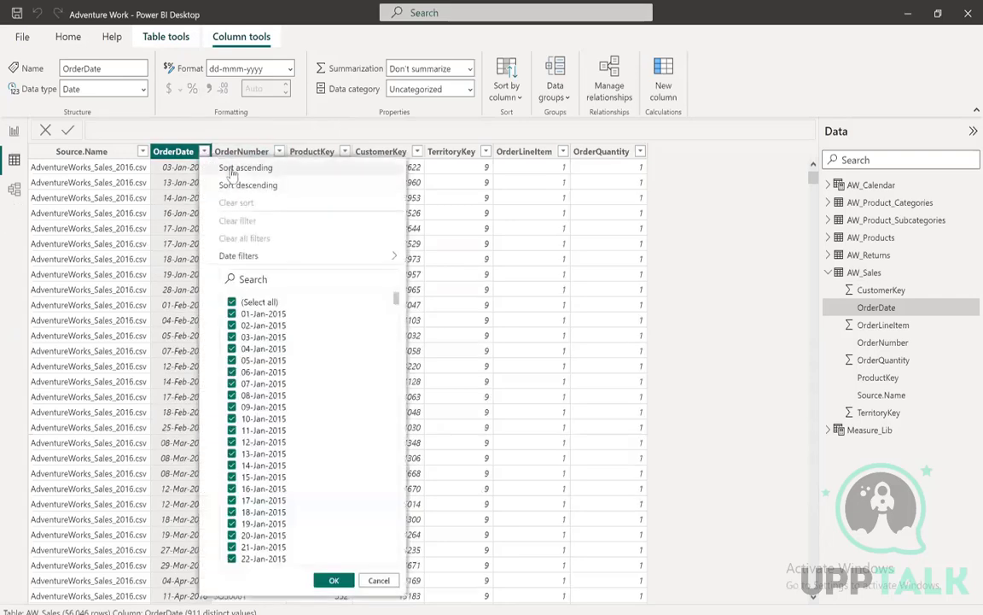
pyautogui.click(220, 168)
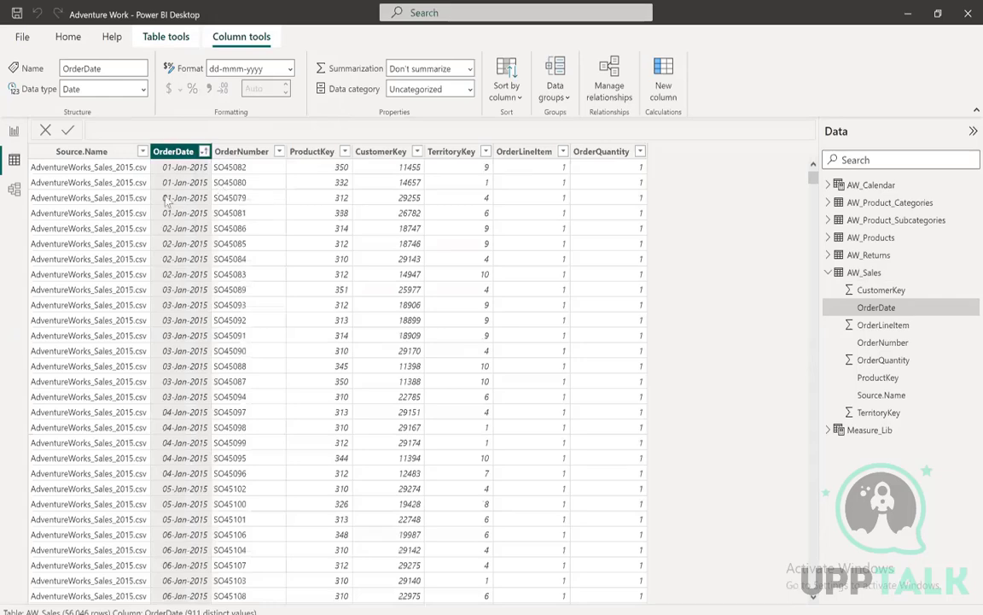
# Review the monthly revenue table on the report page and open the AW_Calendar table data
pyautogui.click(14, 130)
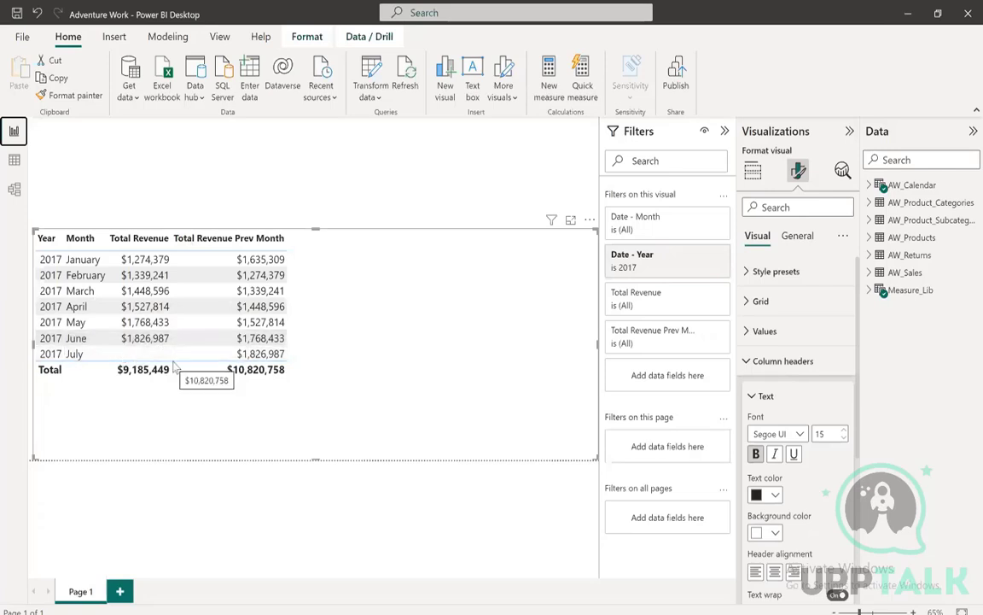
pyautogui.click(15, 161)
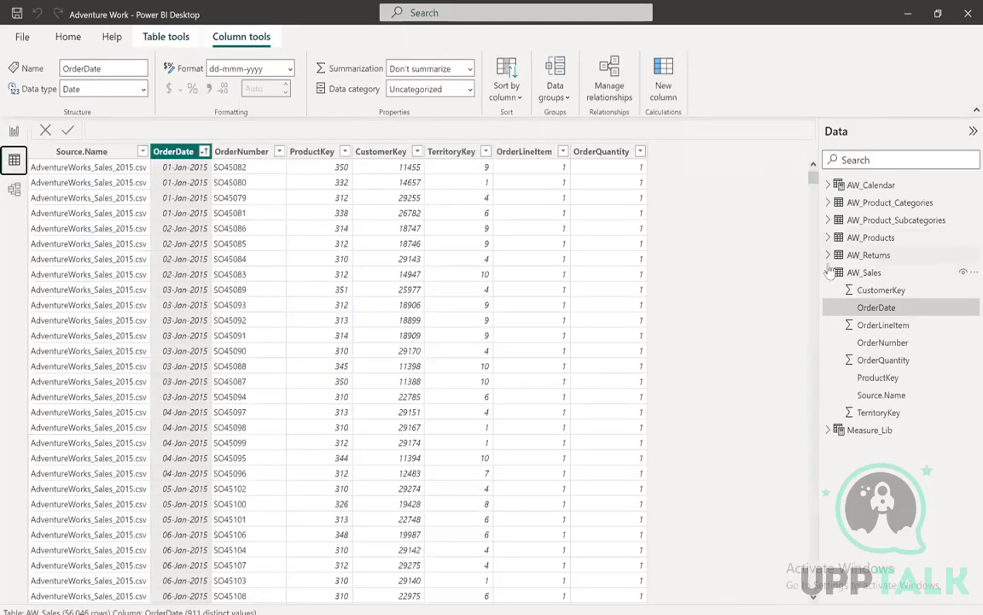
pyautogui.click(828, 273)
pyautogui.click(868, 186)
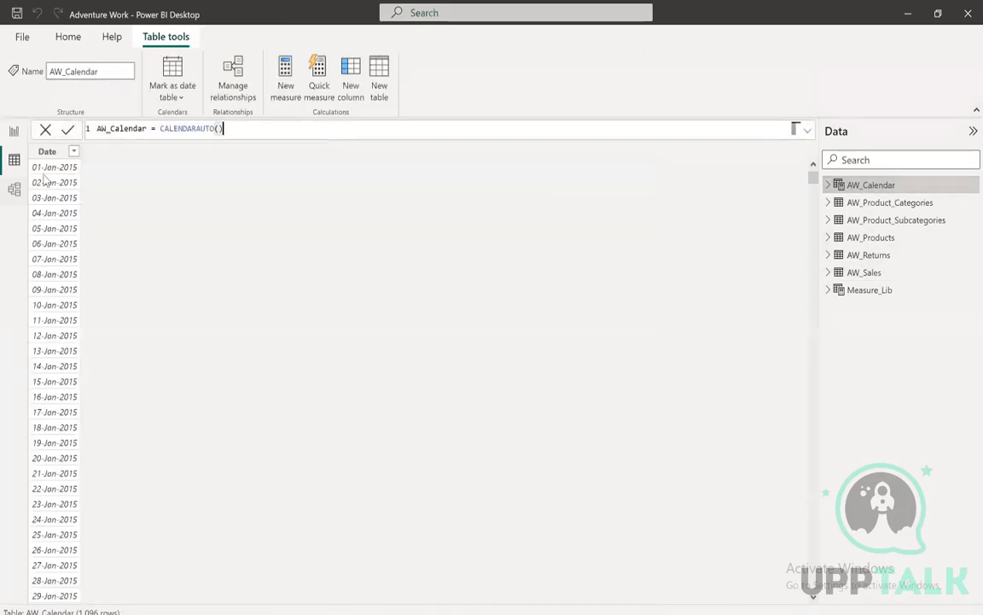
# Filter the Date column of AW_Calendar to the 2017 dates and sort it descending
pyautogui.click(73, 151)
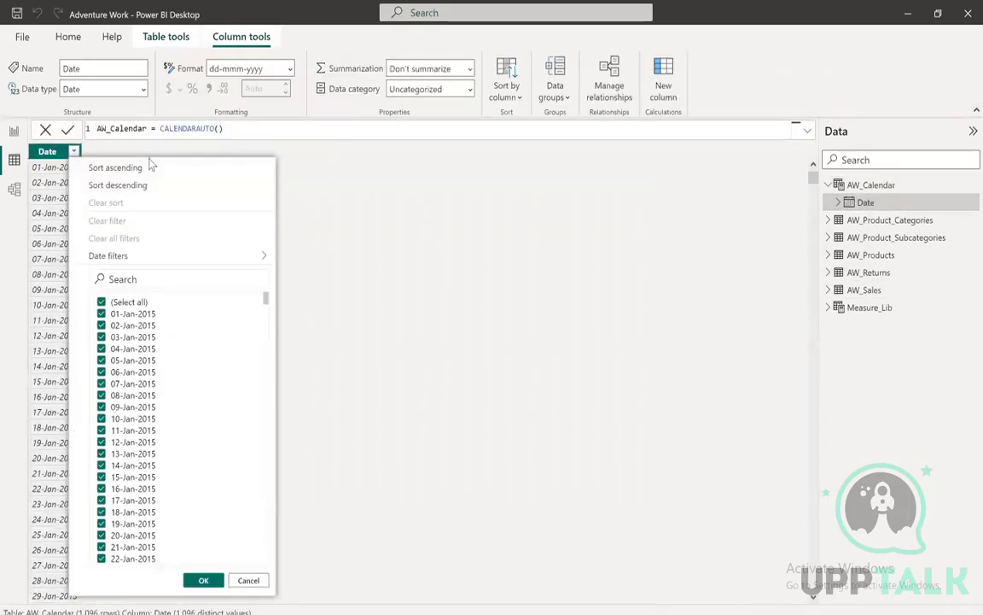
pyautogui.click(182, 277)
pyautogui.write('201')
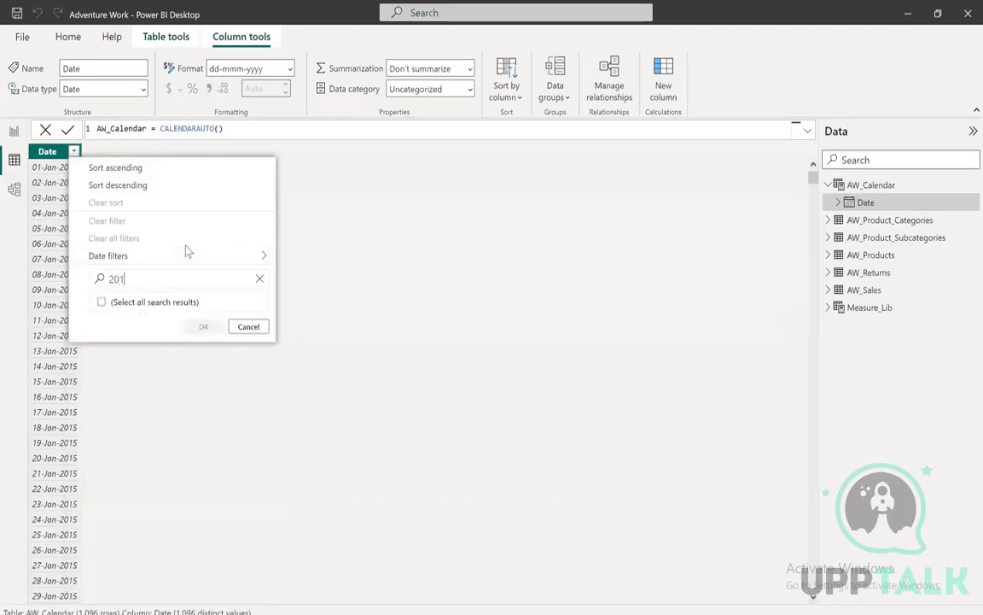
pyautogui.write('7')
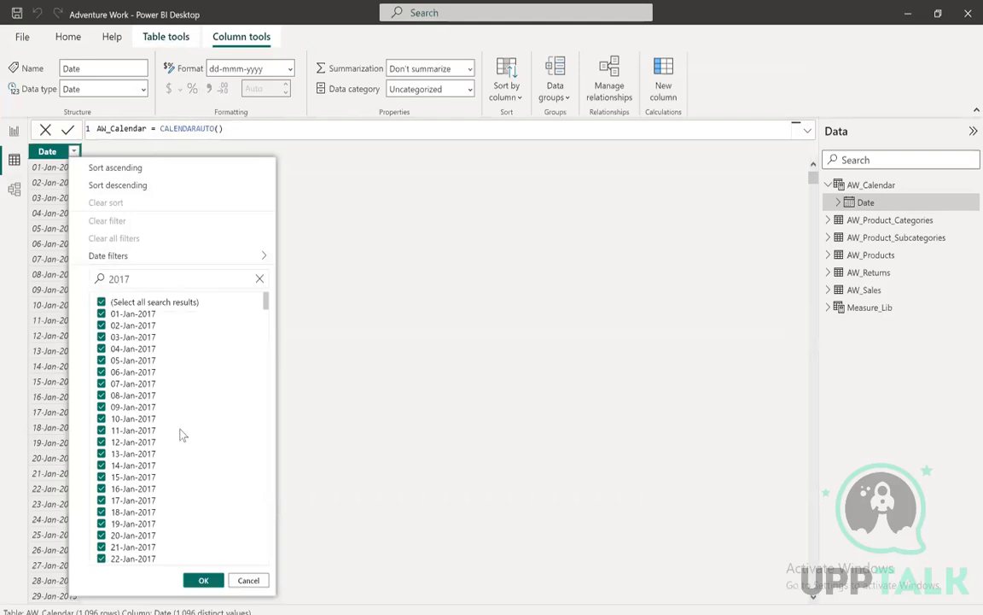
pyautogui.click(201, 580)
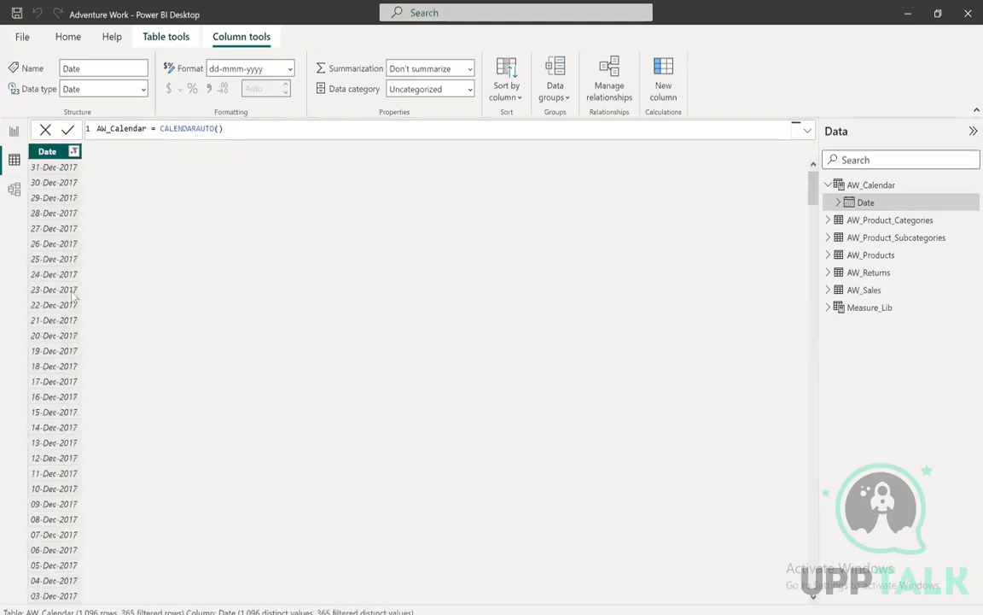
pyautogui.click(74, 151)
pyautogui.click(123, 194)
# Examine the AW_Calendar table's CALENDARAUTO() formula and its relationships with AW_Sales and AW_Returns in the data model
pyautogui.moveTo(160, 128); pyautogui.dragTo(97, 128)
pyautogui.moveTo(276, 126); pyautogui.dragTo(274, 128)
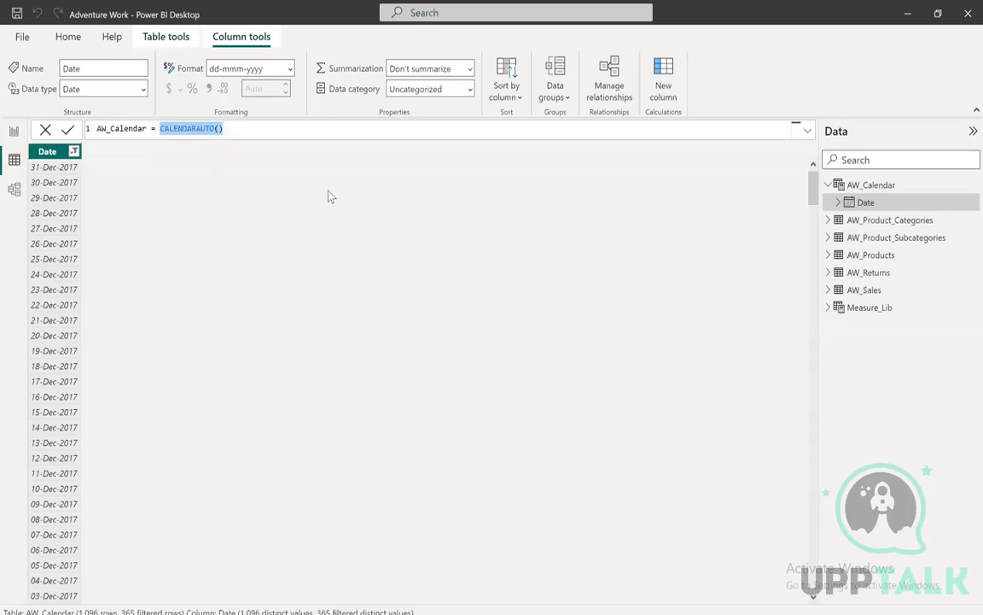
pyautogui.click(15, 189)
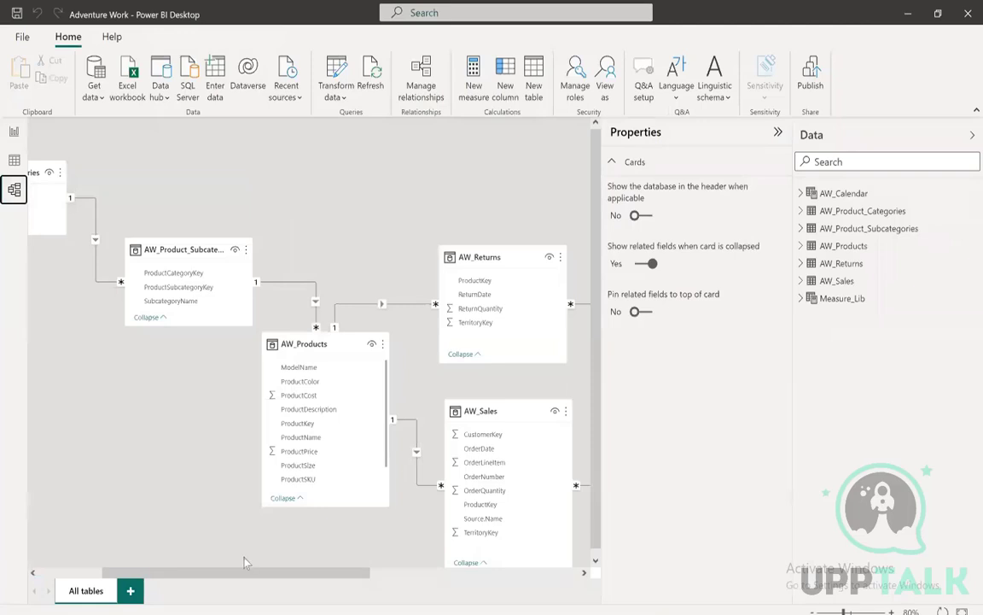
pyautogui.moveTo(235, 571); pyautogui.dragTo(324, 595)
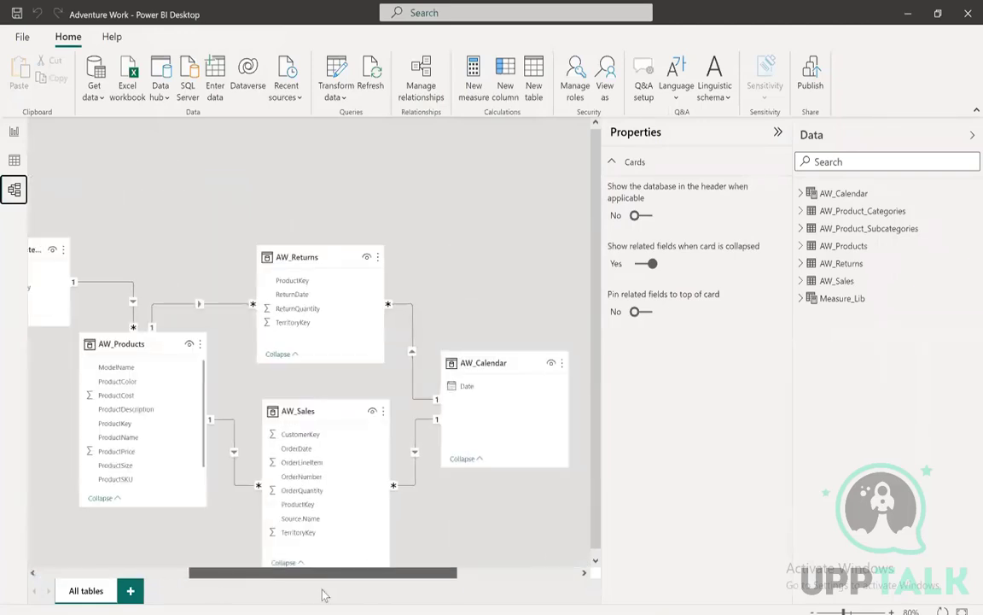
pyautogui.click(13, 134)
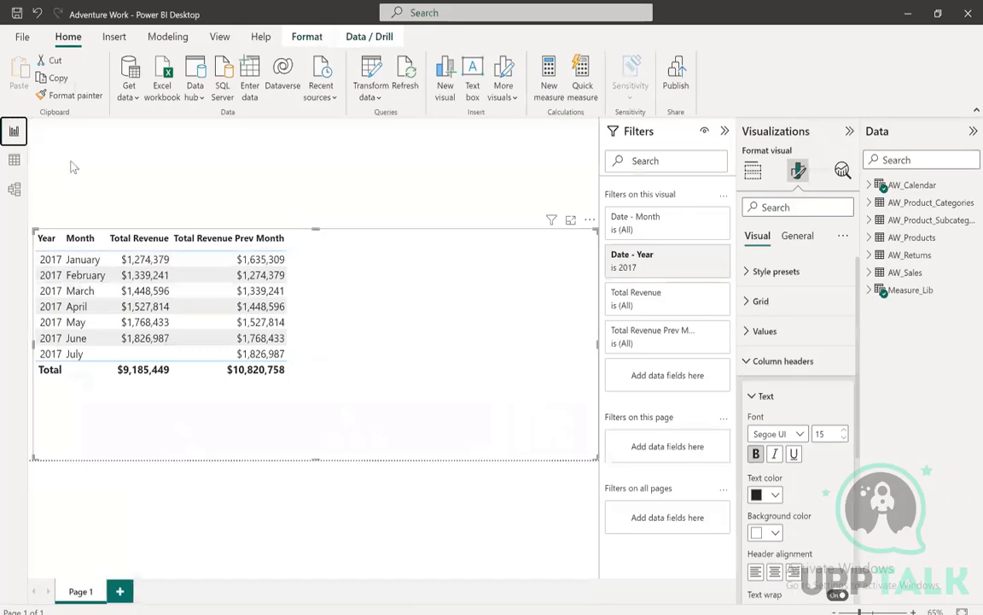
pyautogui.click(14, 159)
pyautogui.click(14, 188)
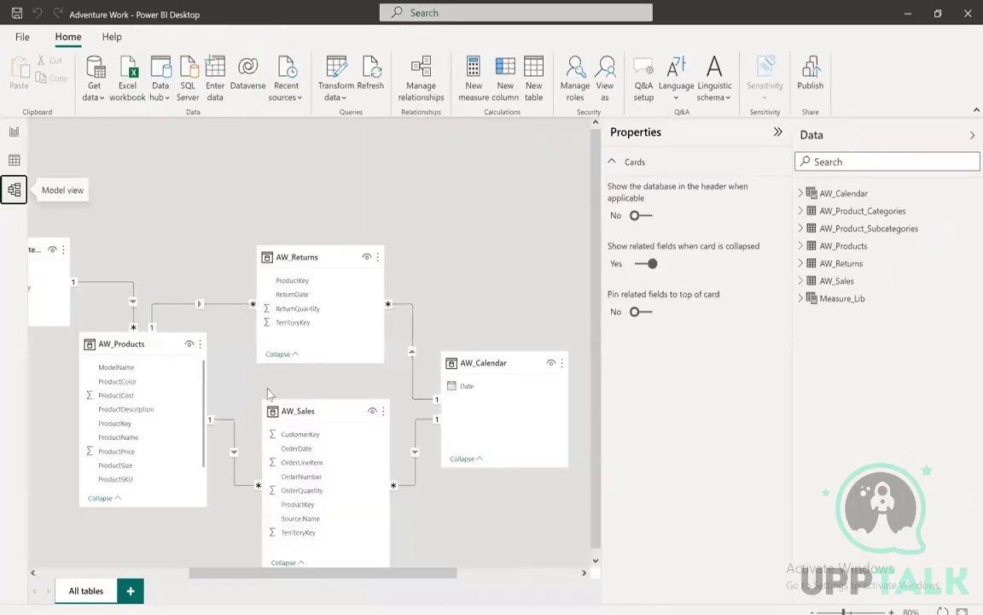
# Add a calculated column named Related Order Date to AW_Calendar and begin its formula with the RELATED function
pyautogui.click(13, 134)
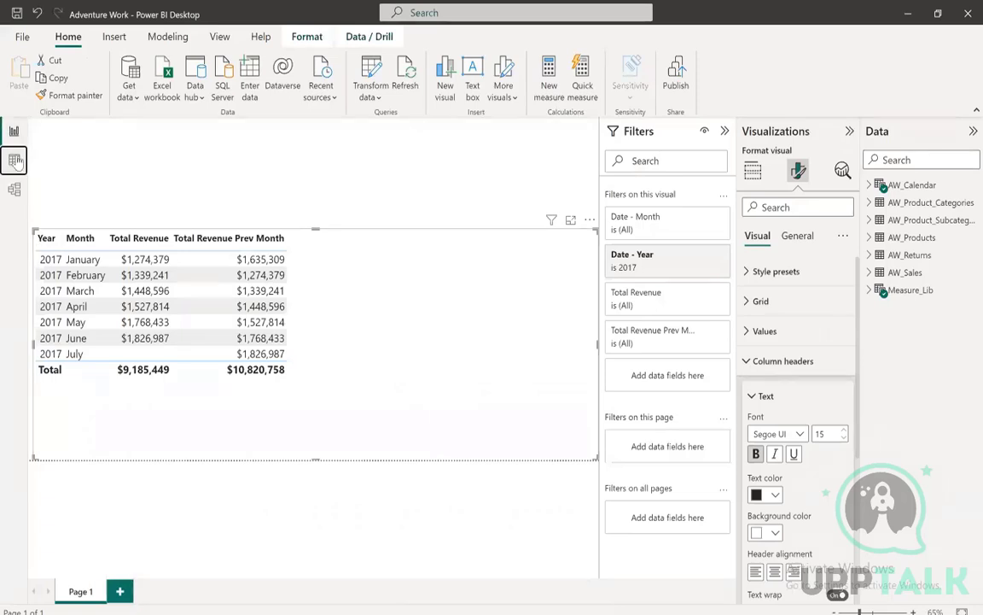
pyautogui.click(13, 159)
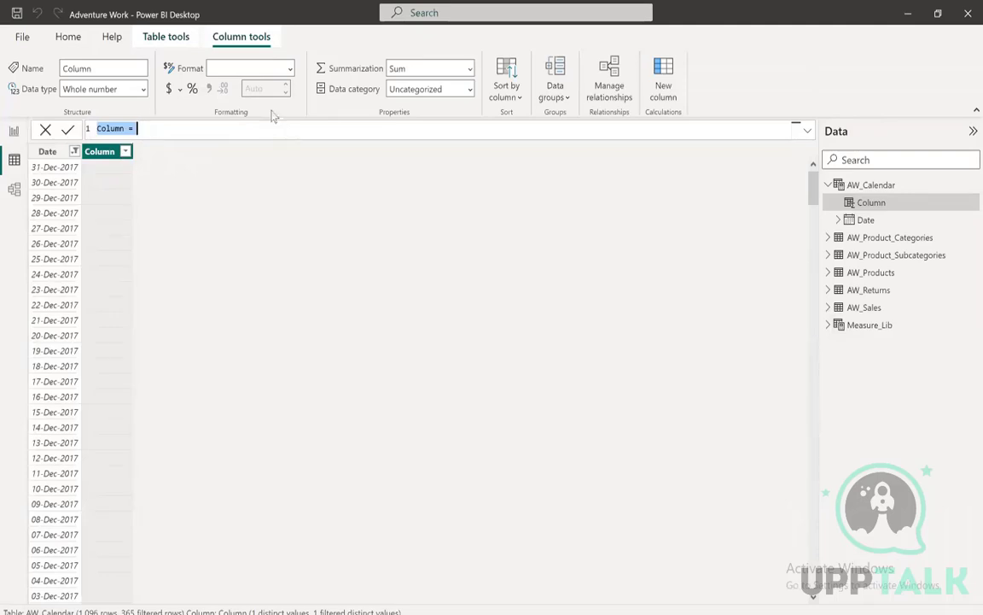
pyautogui.write('Related C')
pyautogui.write('rder Date')
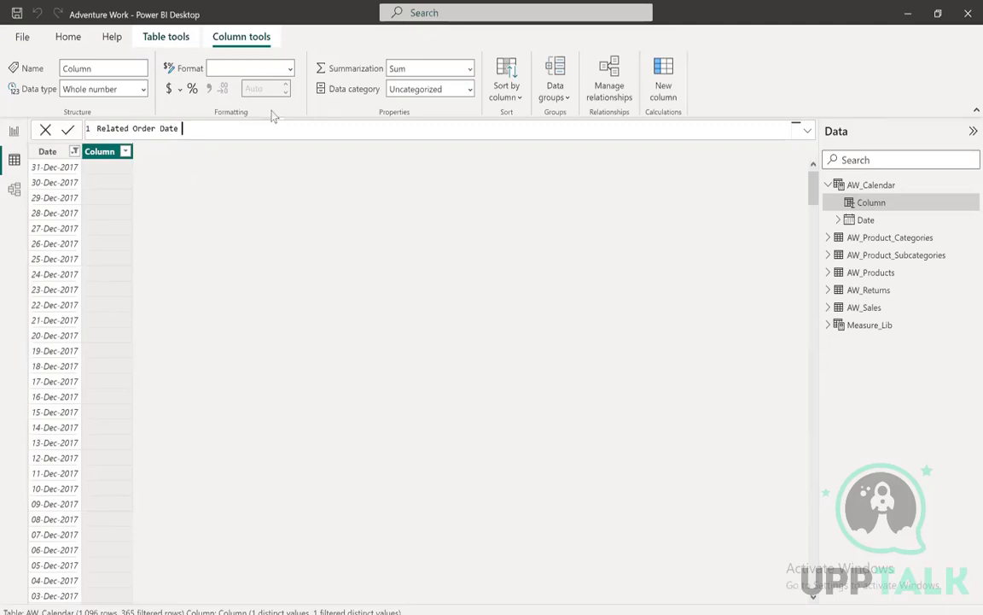
pyautogui.write(' = Related')
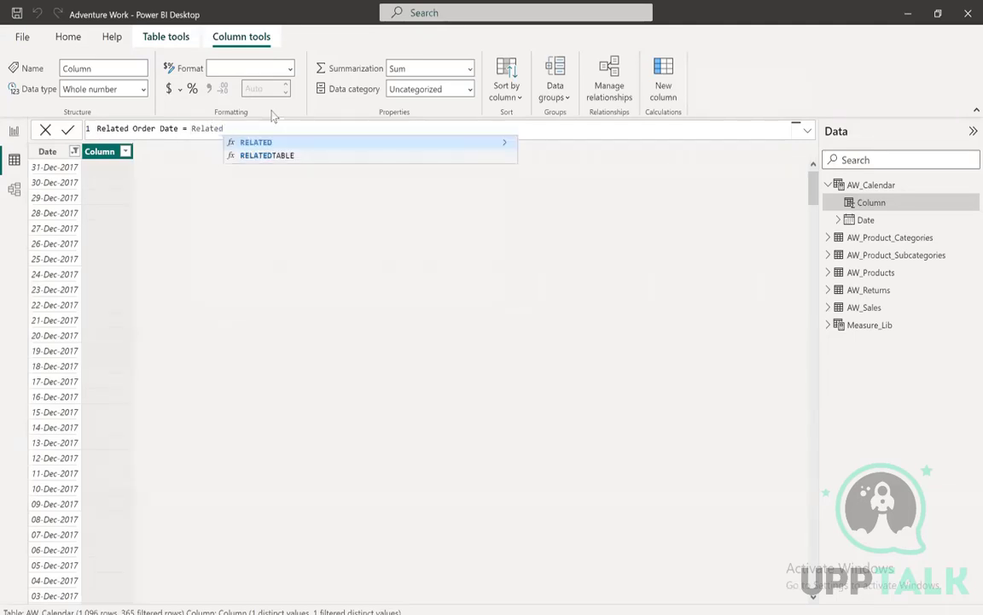
pyautogui.write('(')
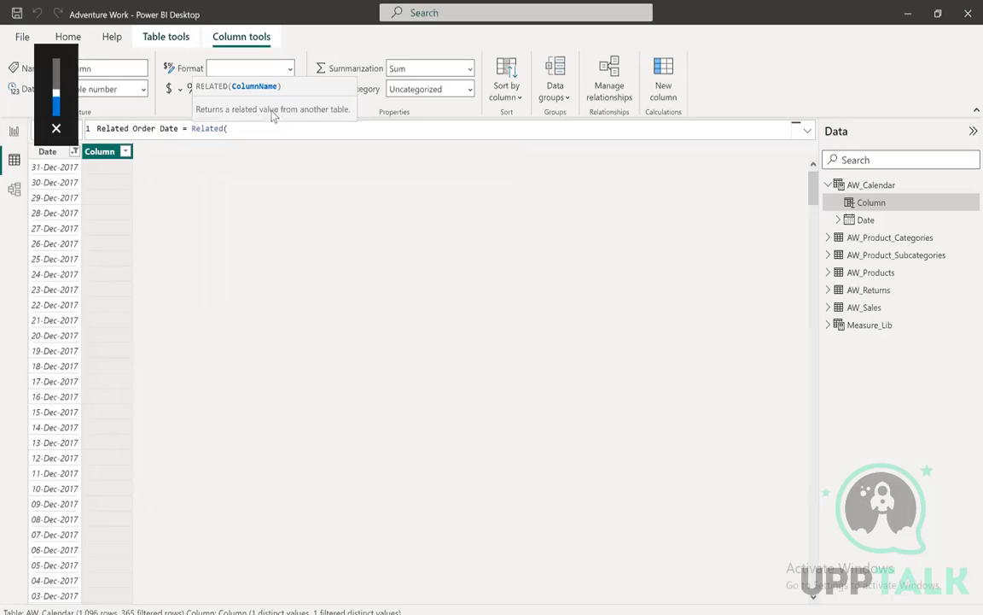
pyautogui.press('XF86AudioMute')
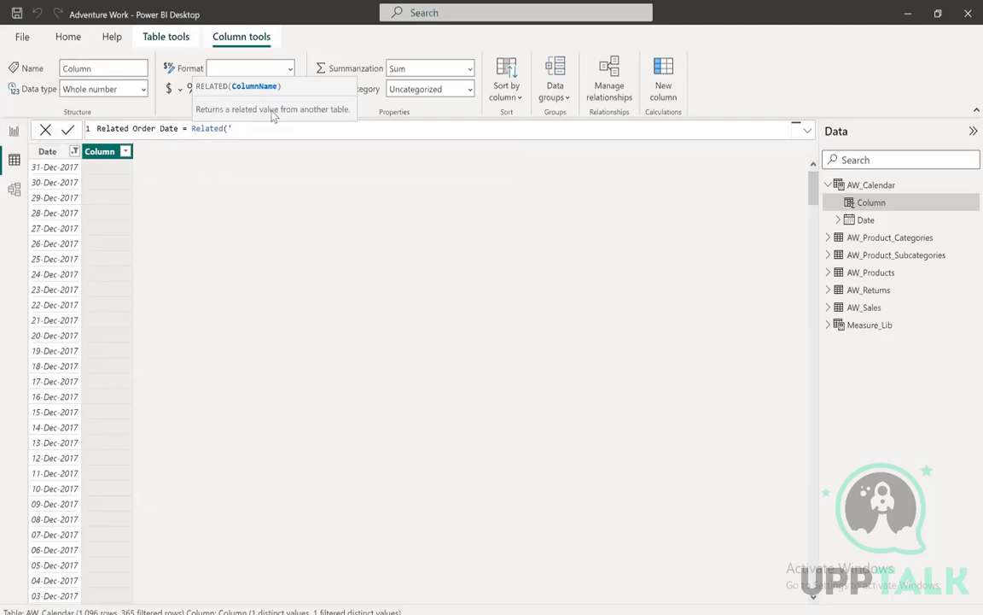
# Set the cross filter direction of the relationship between AW_Returns and AW_Calendar to Both
pyautogui.click(14, 190)
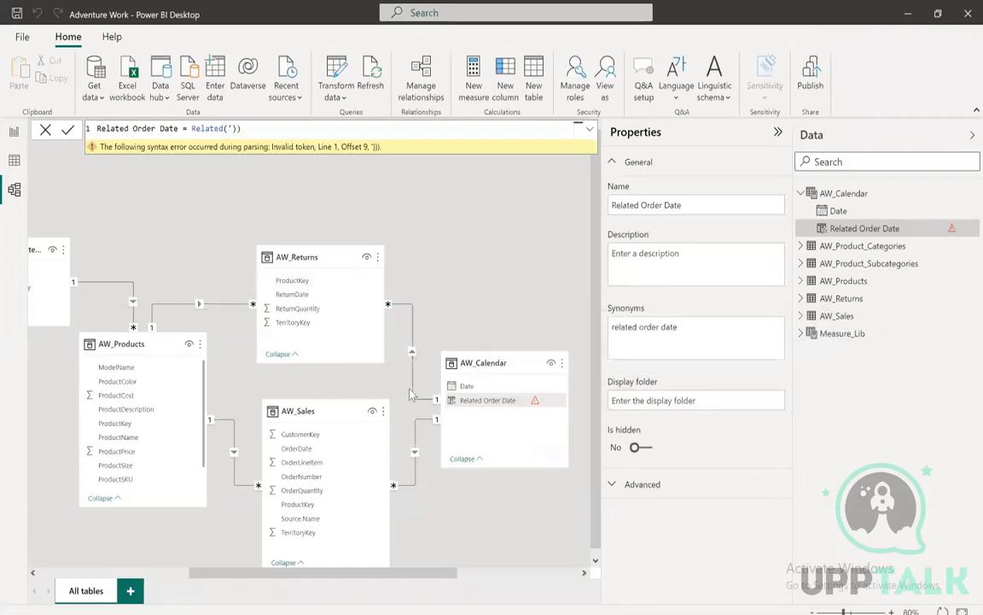
pyautogui.click(414, 324)
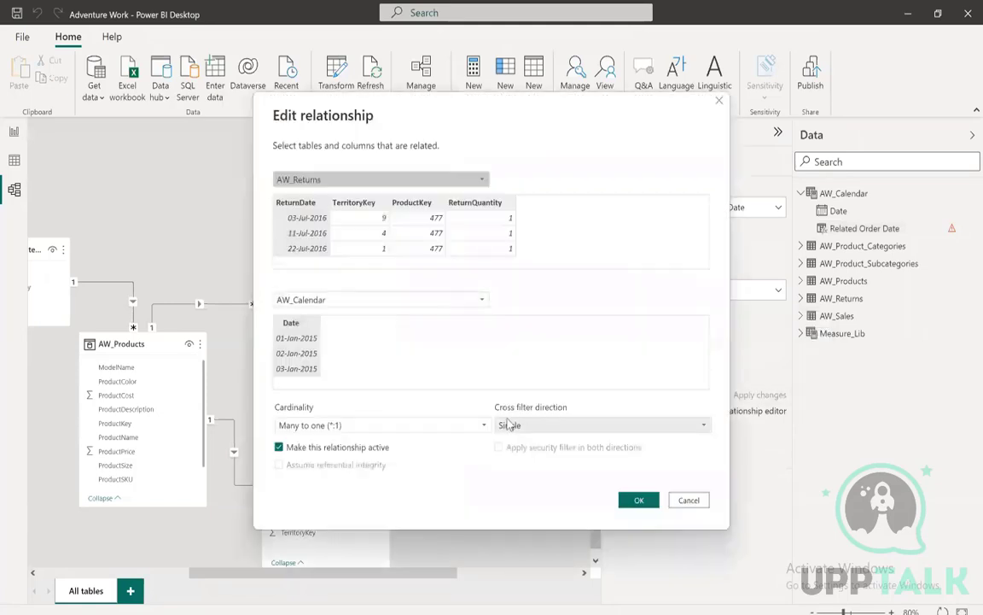
pyautogui.click(521, 427)
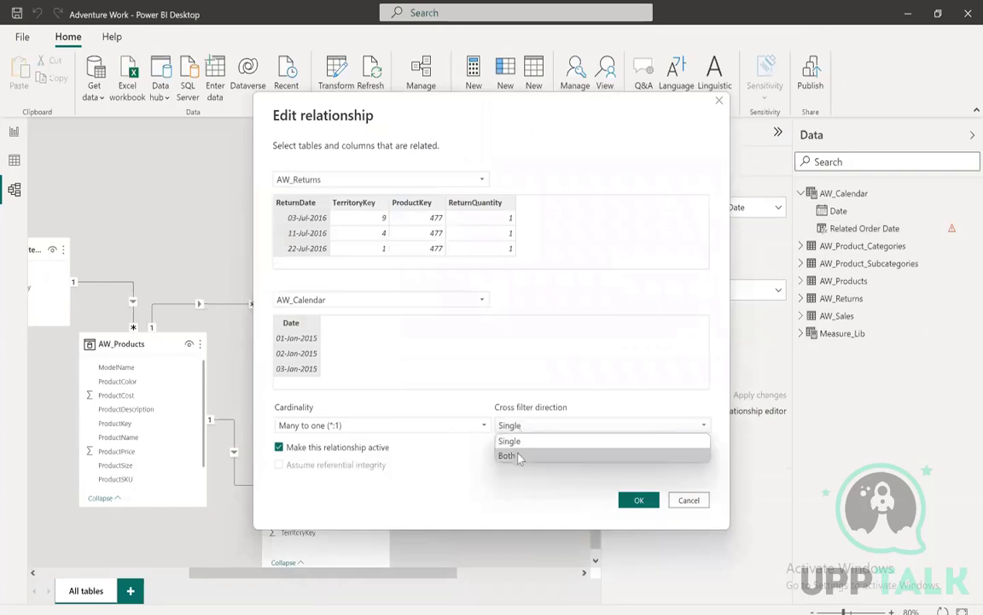
pyautogui.click(520, 457)
pyautogui.click(638, 499)
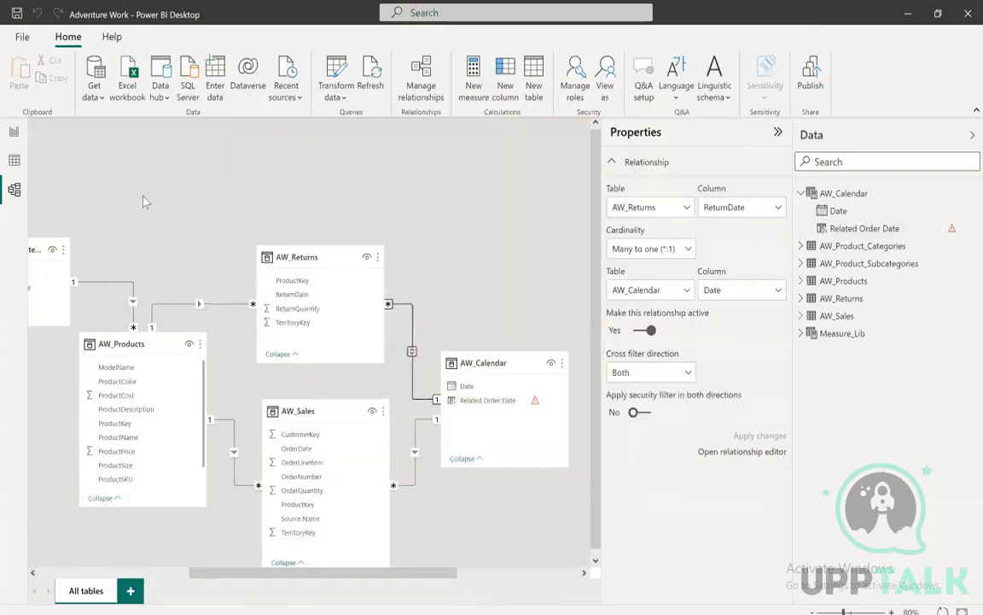
# Try to define the Related Order Date column in AW_Calendar as Related('AW_Sales'[Order Date])
pyautogui.click(14, 159)
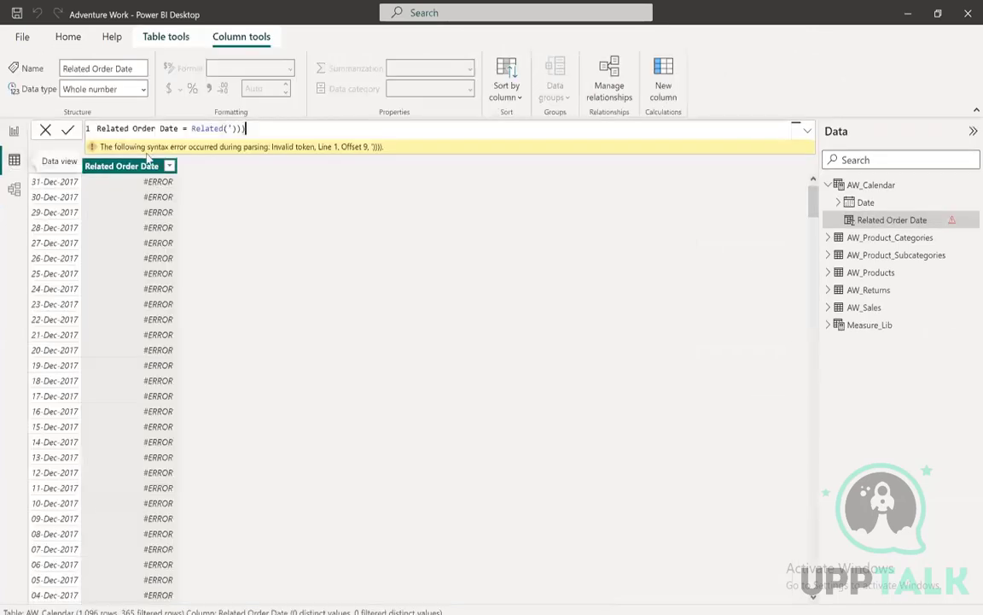
pyautogui.click(252, 127)
pyautogui.press('BackSpace')
pyautogui.press('BackSpace')
pyautogui.press('BackSpace')
pyautogui.press('BackSpace')
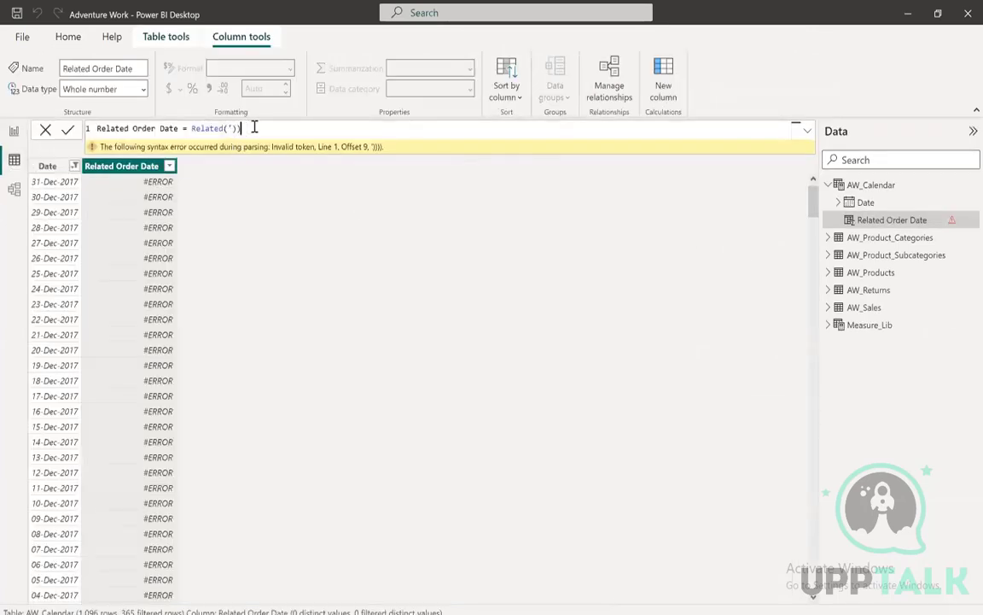
pyautogui.press('BackSpace')
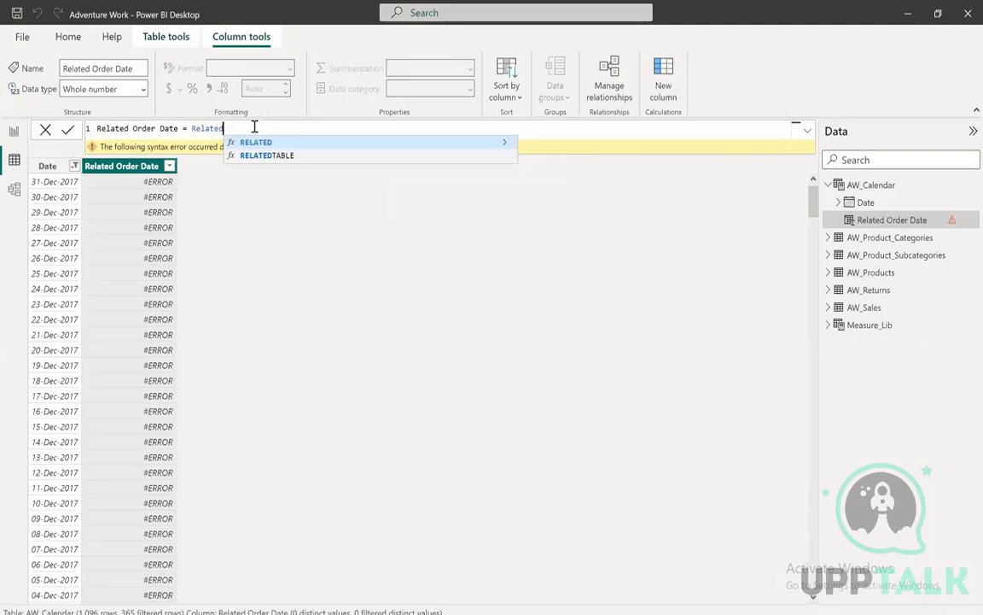
pyautogui.write('(')
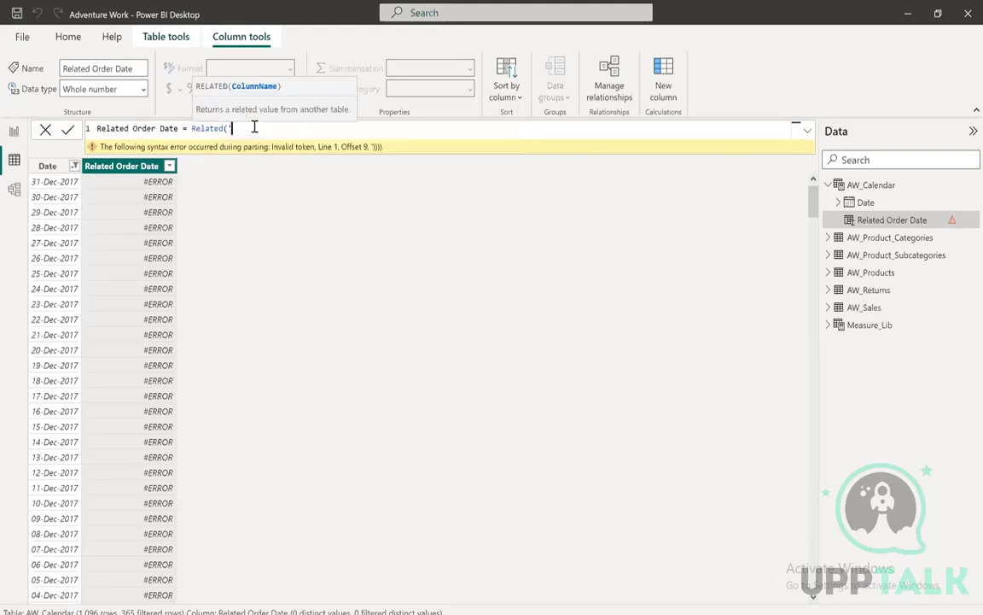
pyautogui.write("'AW_Sales")
pyautogui.write(',')
pyautogui.press('BackSpace')
pyautogui.write('[Order Date])')
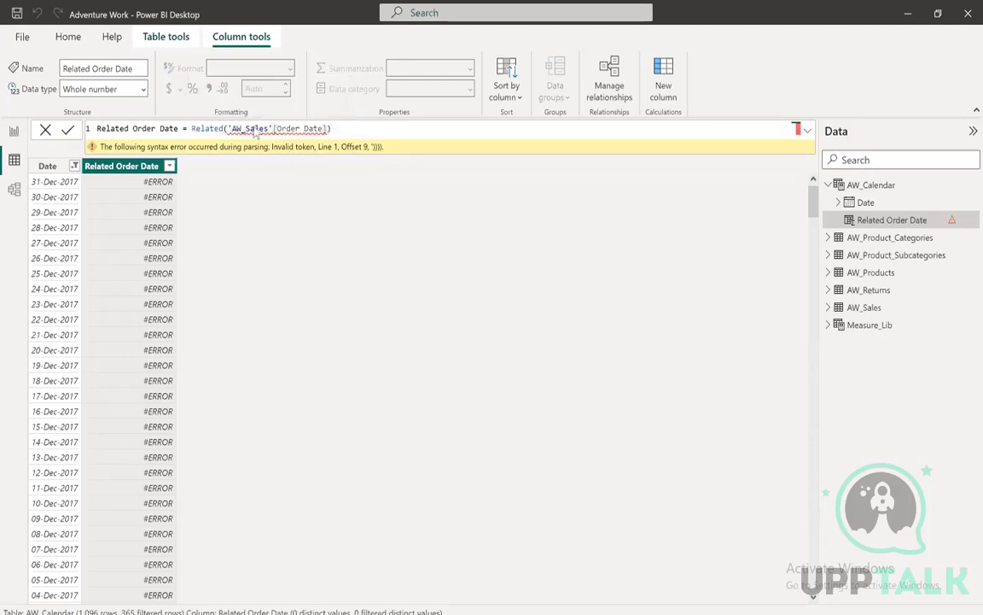
pyautogui.press('Return')
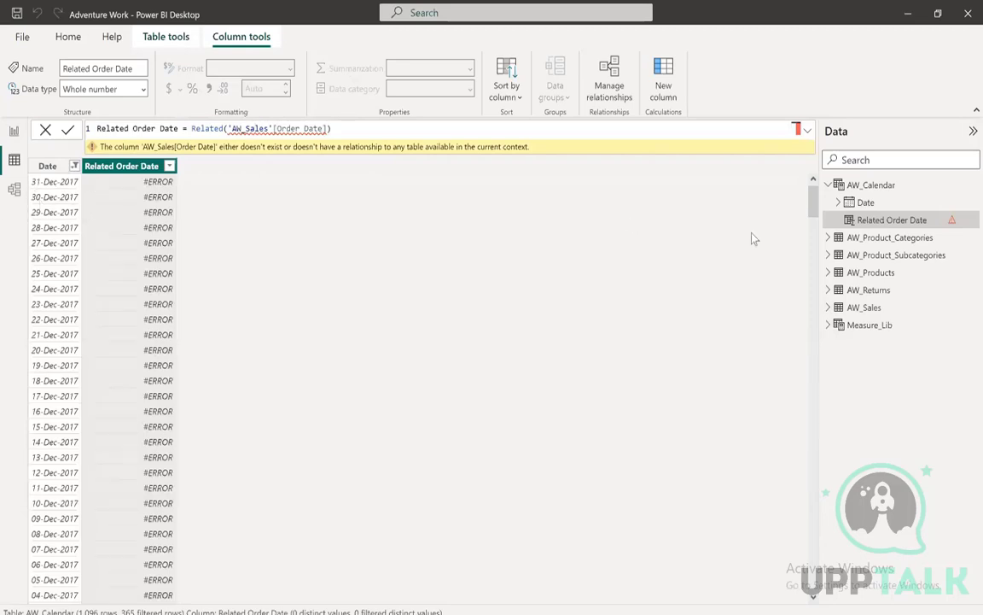
# Delete the Related Order Date column from AW_Calendar
pyautogui.moveTo(875, 309)
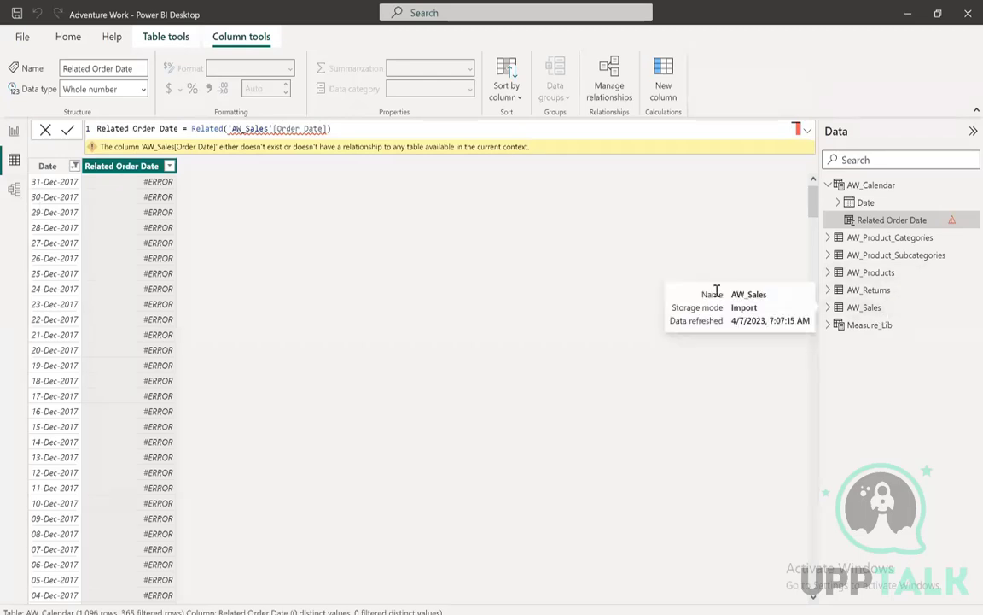
pyautogui.rightClick(143, 163)
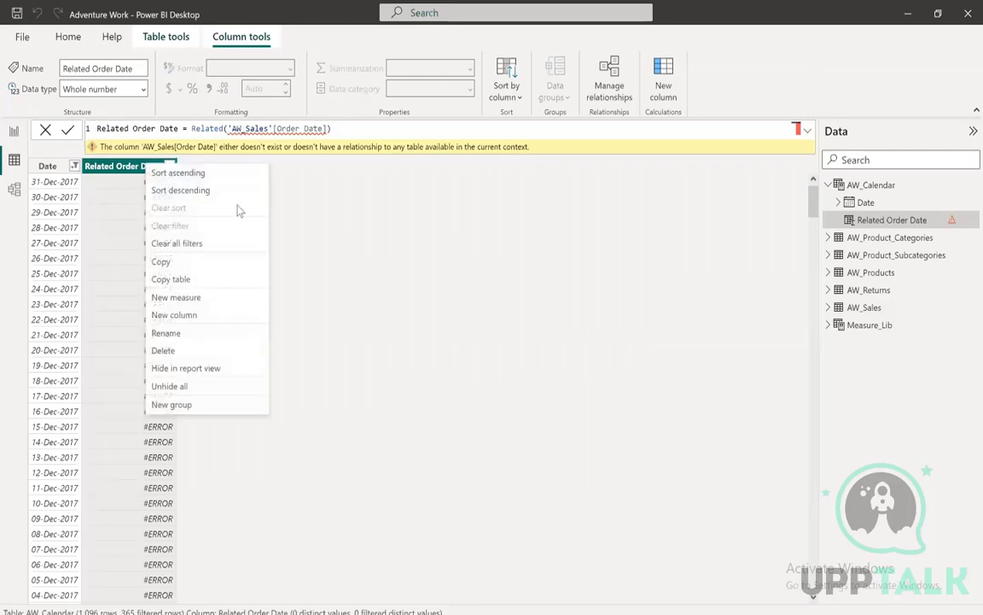
pyautogui.click(185, 353)
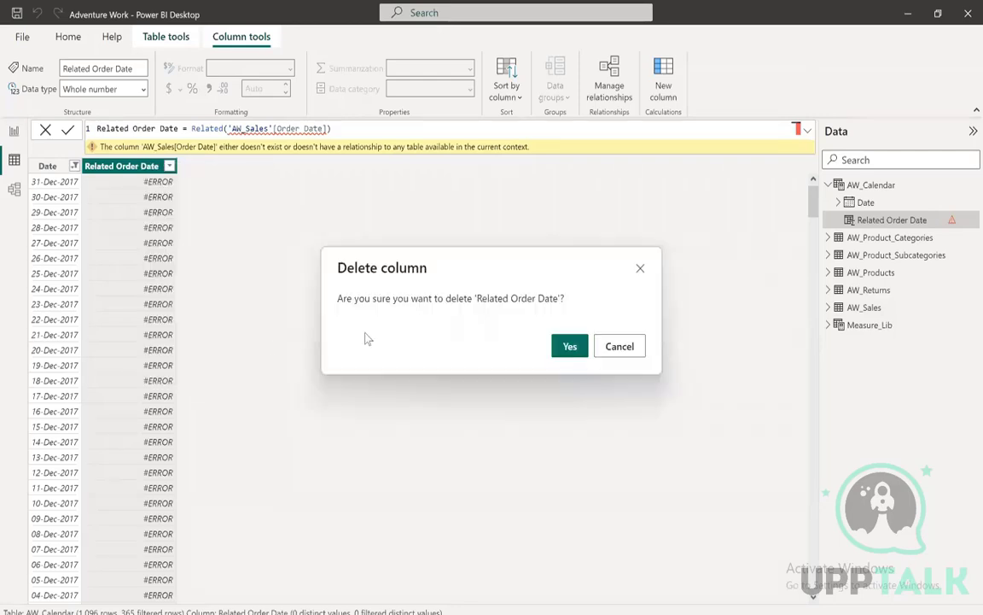
pyautogui.click(606, 346)
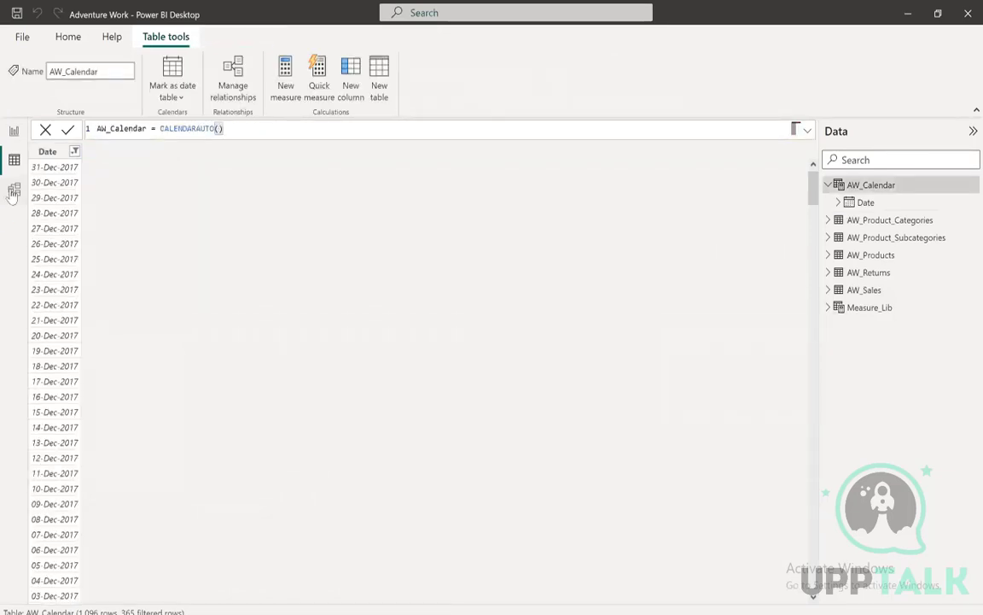
# Return the cross filter direction of the relationship between AW_Returns and AW_Calendar to Single
pyautogui.click(13, 190)
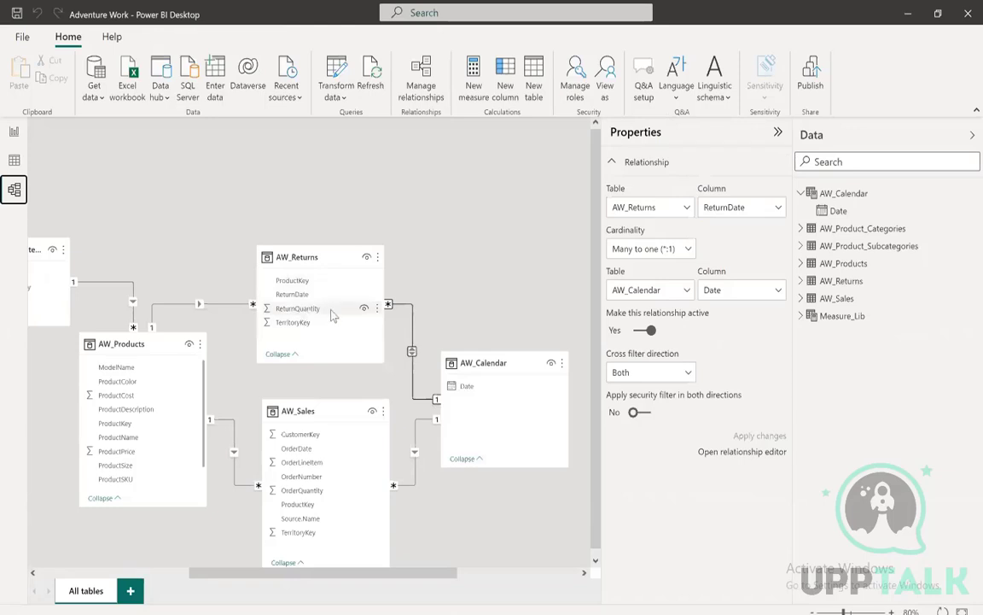
pyautogui.click(415, 381)
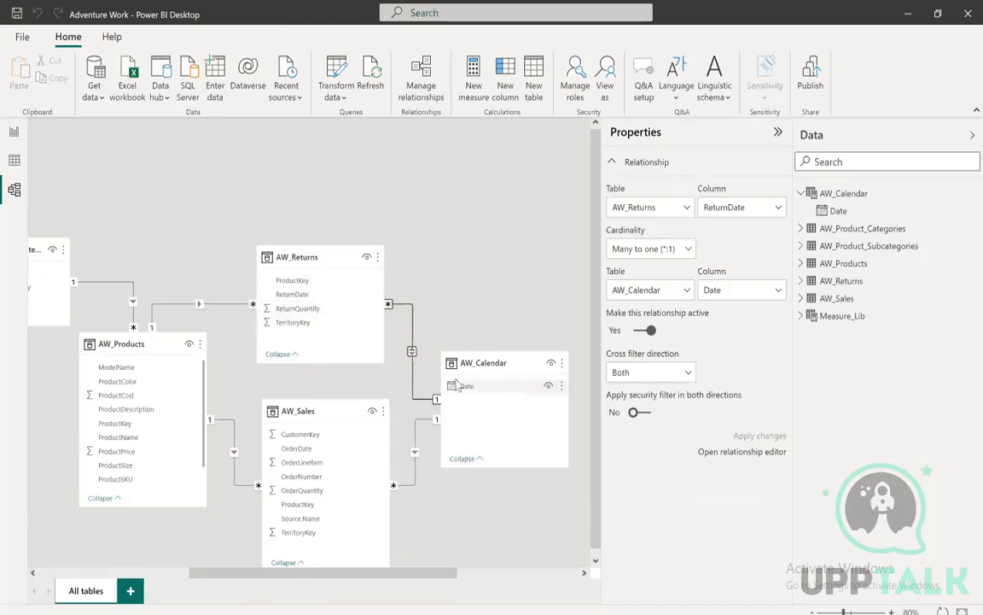
pyautogui.doubleClick(414, 383)
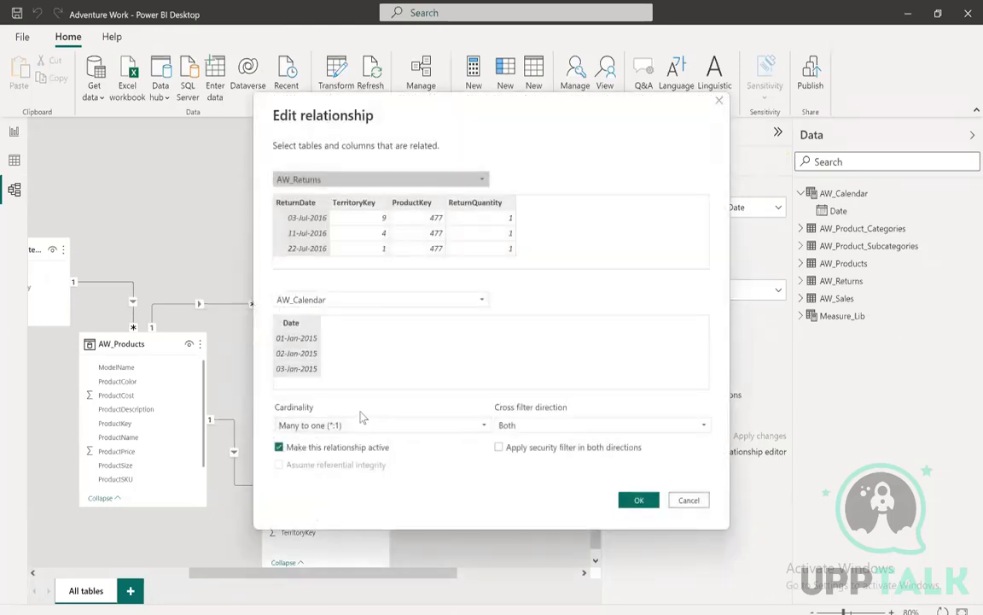
pyautogui.click(498, 428)
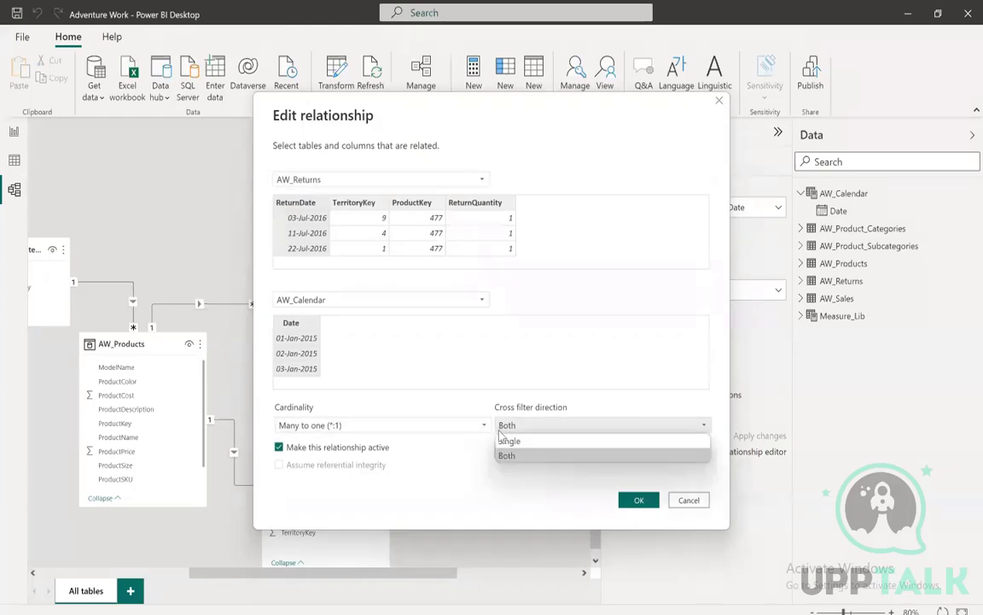
pyautogui.click(511, 438)
pyautogui.click(641, 501)
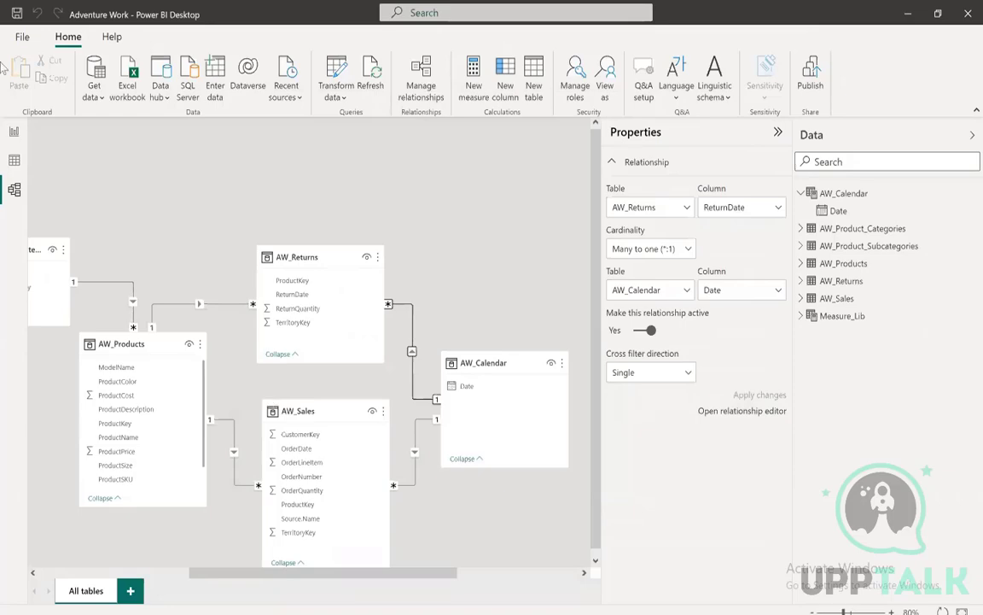
# Filter the revenue table on the report page to show only items where Total Revenue is not blank
pyautogui.click(14, 131)
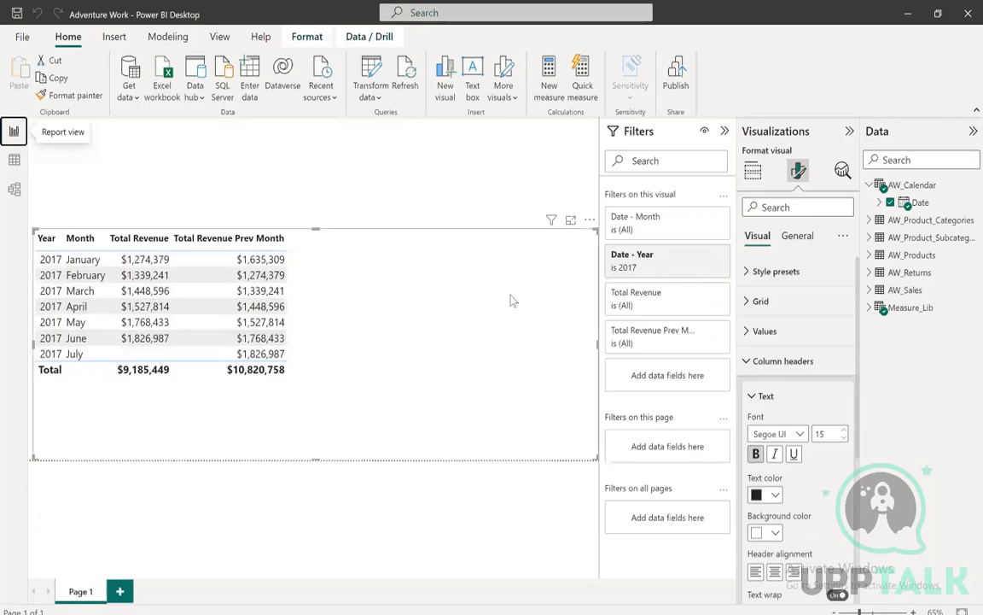
pyautogui.click(704, 293)
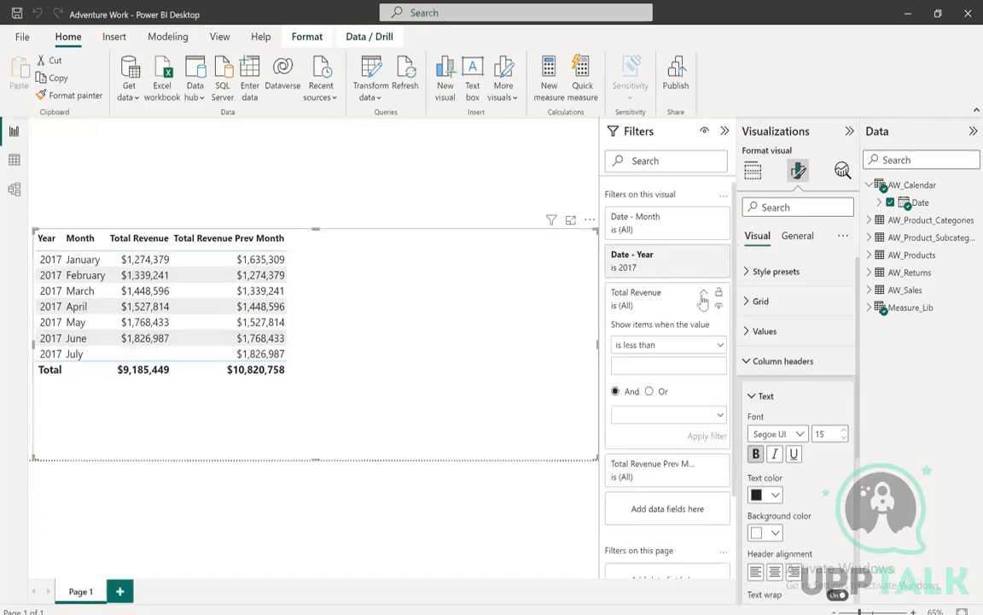
pyautogui.click(649, 345)
pyautogui.click(656, 489)
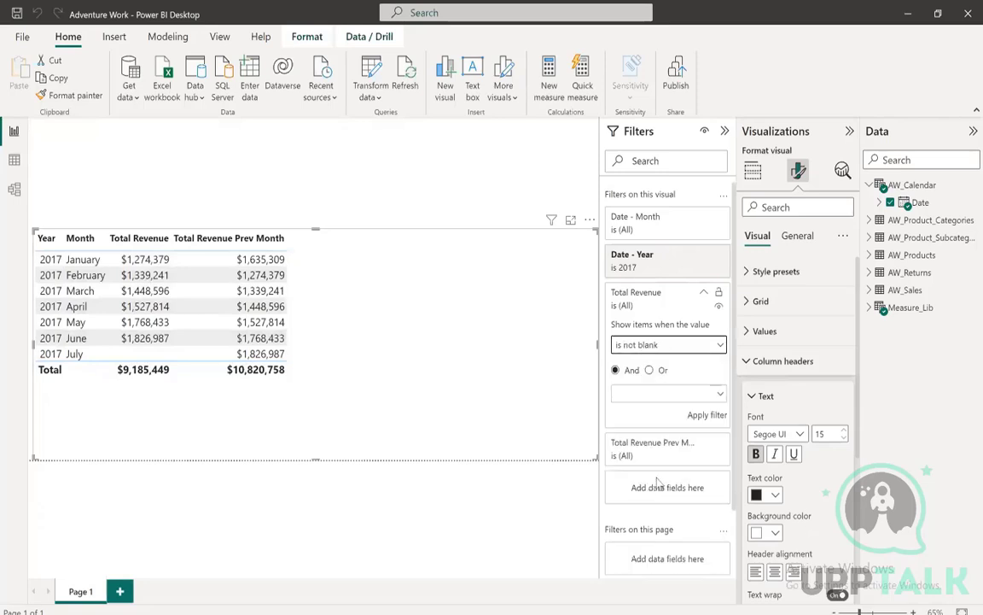
pyautogui.click(696, 418)
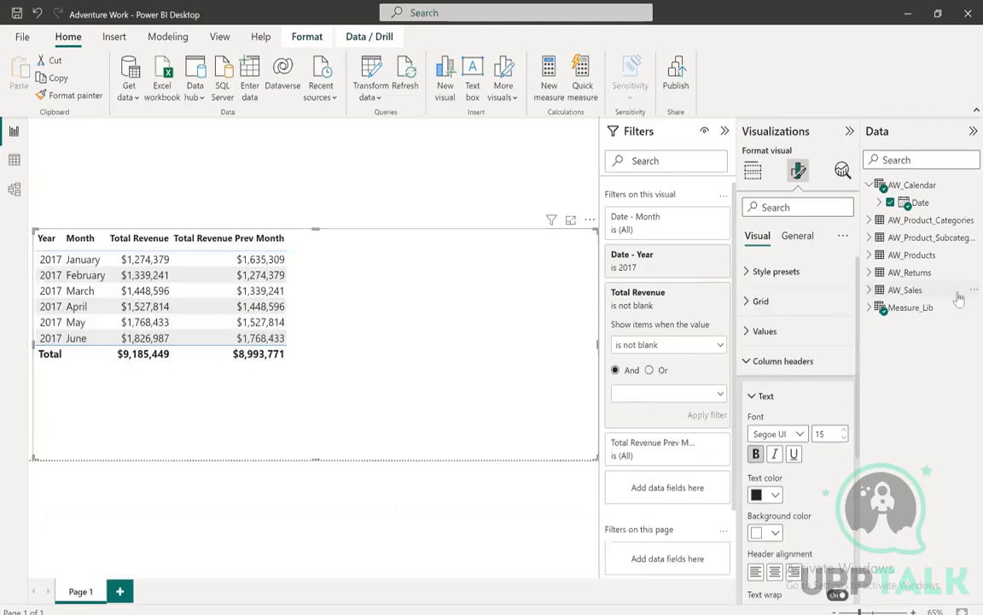
# Widen the field list, expand Measure_Lib and inspect the formula of the Total Revenue Prev Month measure
pyautogui.click(907, 309)
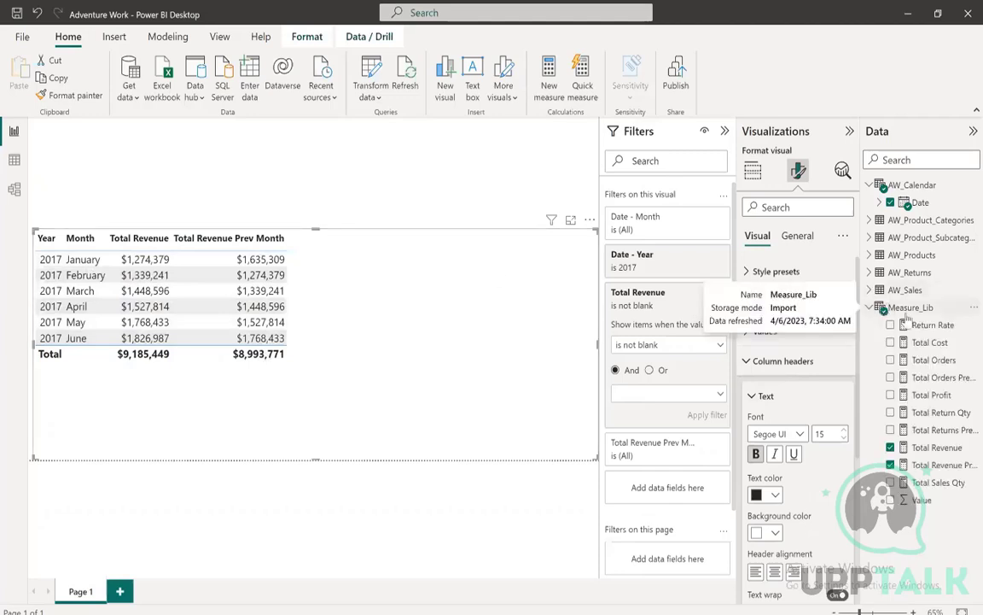
pyautogui.moveTo(859, 415); pyautogui.dragTo(805, 363)
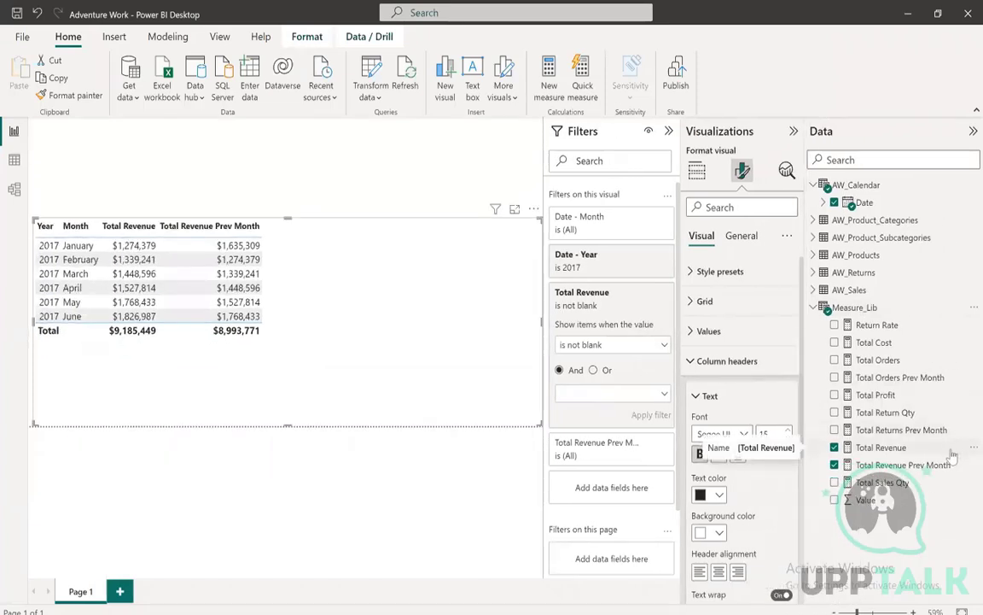
pyautogui.click(892, 465)
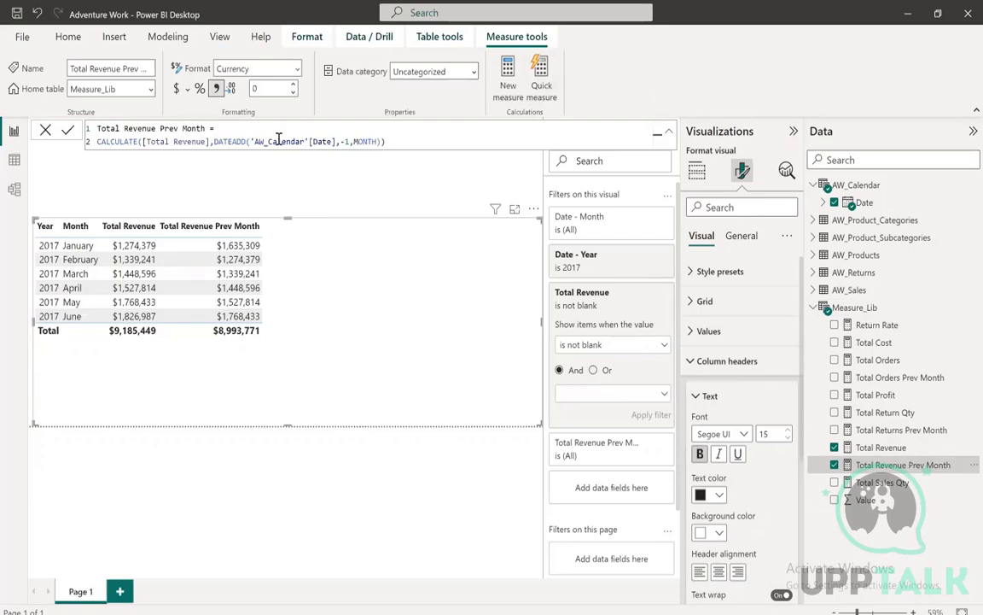
# Start a new measure in Measure_Lib and replace its default name with Target Revenue
pyautogui.click(509, 78)
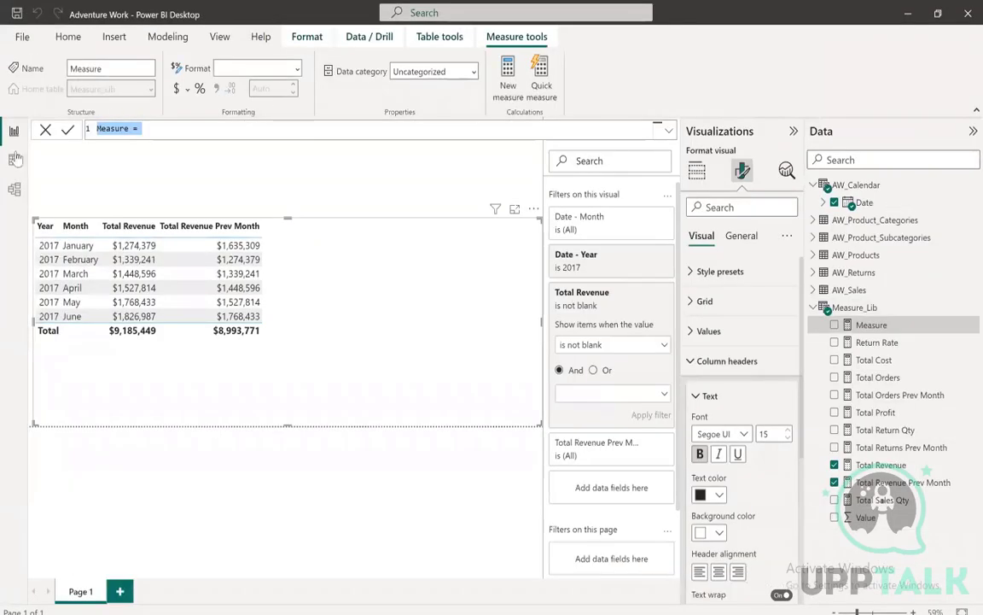
pyautogui.click(156, 129)
pyautogui.scroll(10, 155, 131)
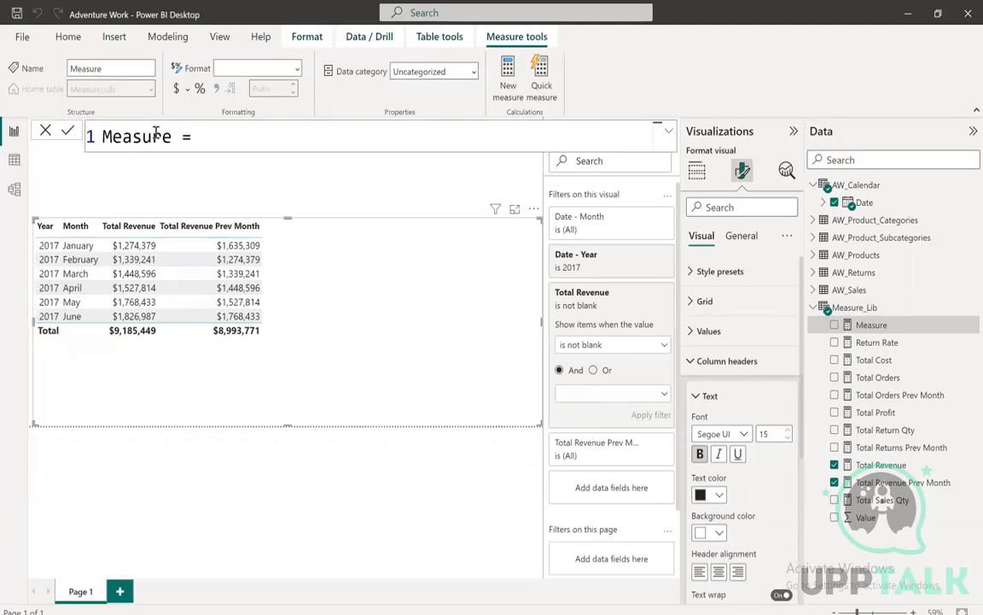
pyautogui.press('BackSpace')
pyautogui.press('BackSpace')
pyautogui.press('BackSpace')
pyautogui.press('BackSpace')
pyautogui.press('BackSpace')
pyautogui.press('BackSpace')
pyautogui.press('BackSpace')
pyautogui.press('BackSpace')
pyautogui.press('BackSpace')
pyautogui.write('T')
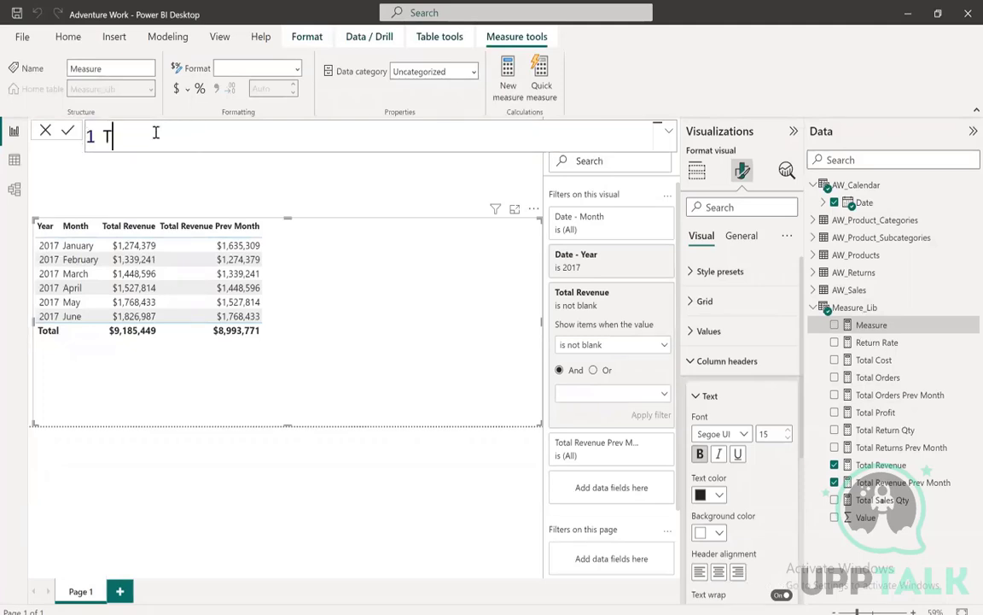
pyautogui.write('arget Revenue ')
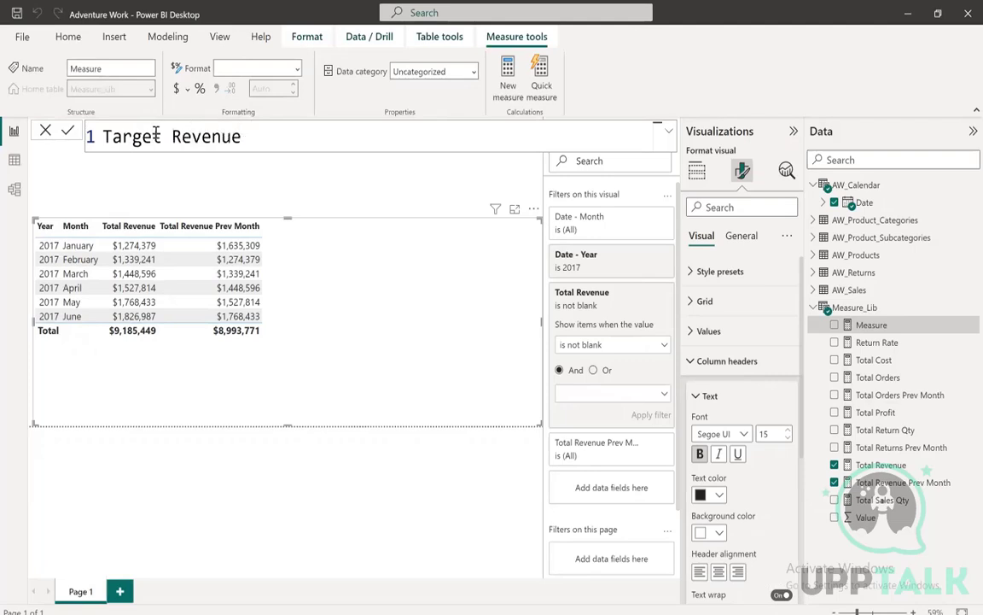
# Define the Target Revenue measure as [Total Revenue Prev Month] * (1+0.1)
pyautogui.write('= [')
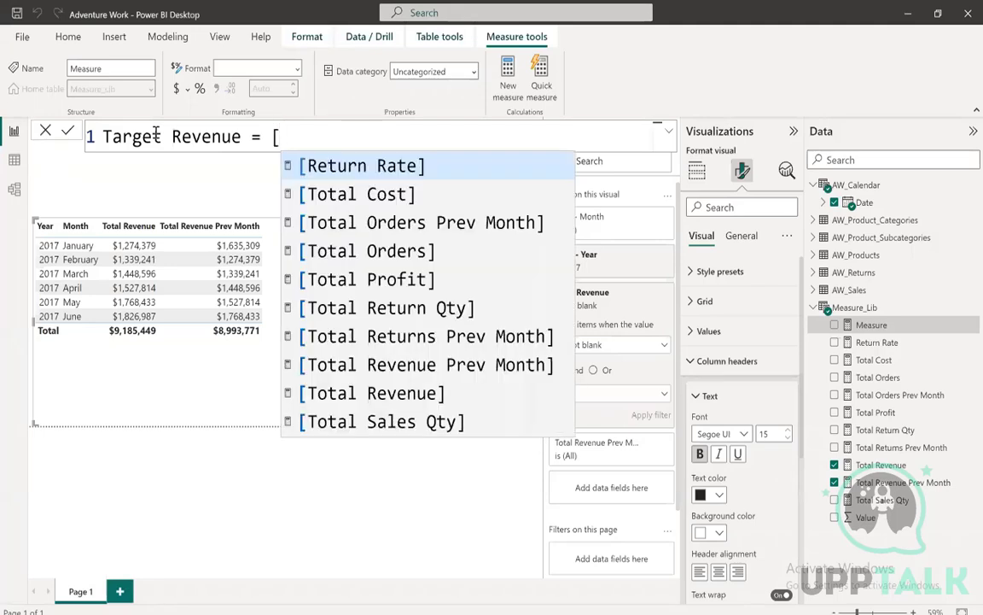
pyautogui.write('Tot')
pyautogui.press('Down')
pyautogui.press('Down')
pyautogui.press('Down')
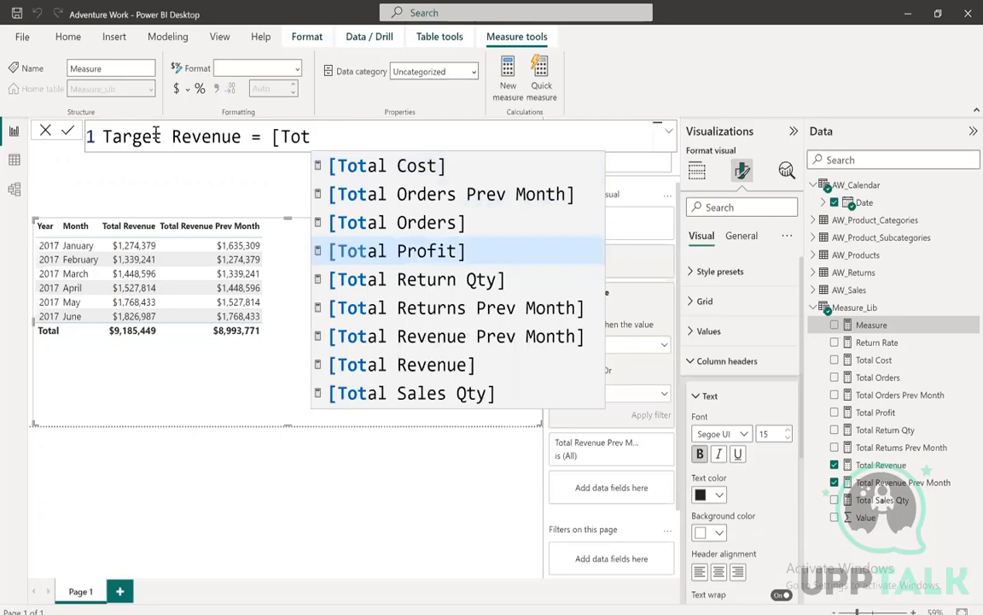
pyautogui.press('Down')
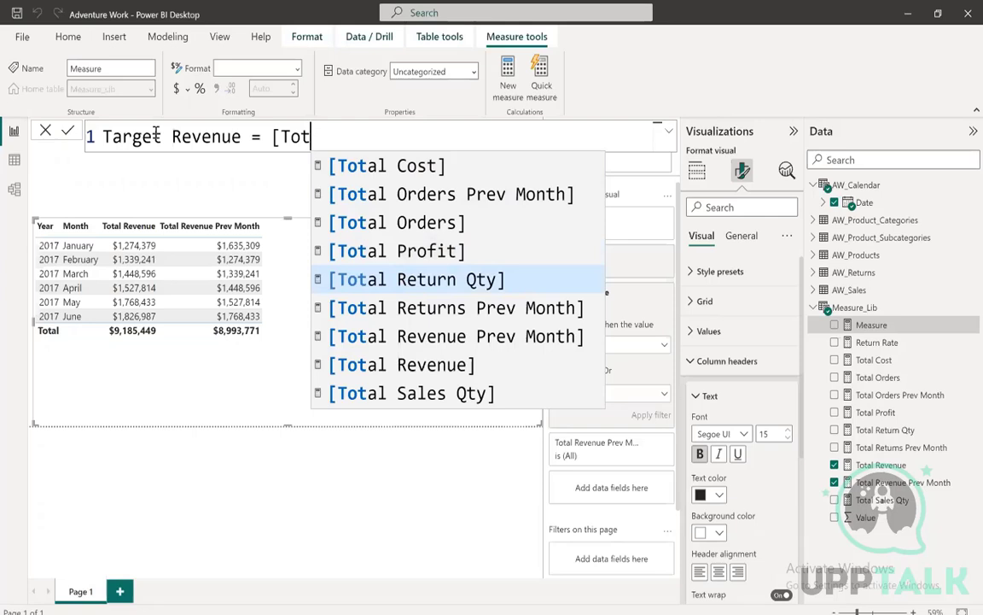
pyautogui.write('al ')
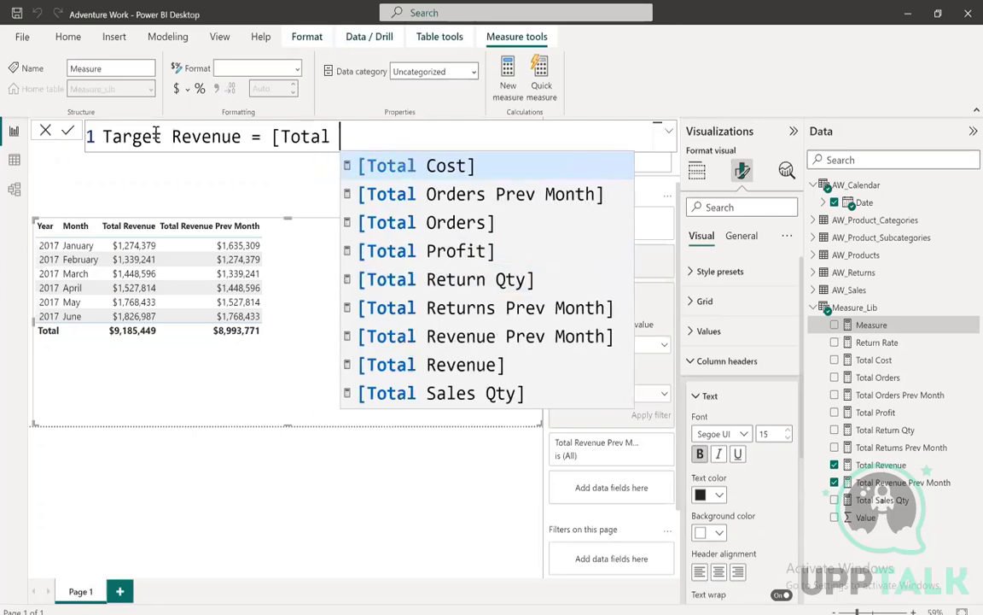
pyautogui.write('Re')
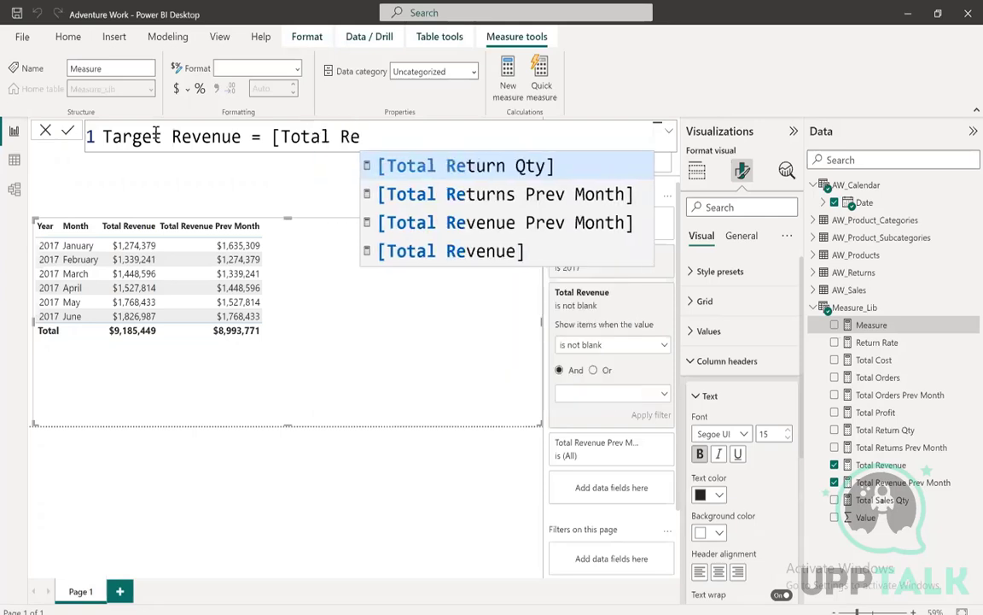
pyautogui.press('Down')
pyautogui.press('Down')
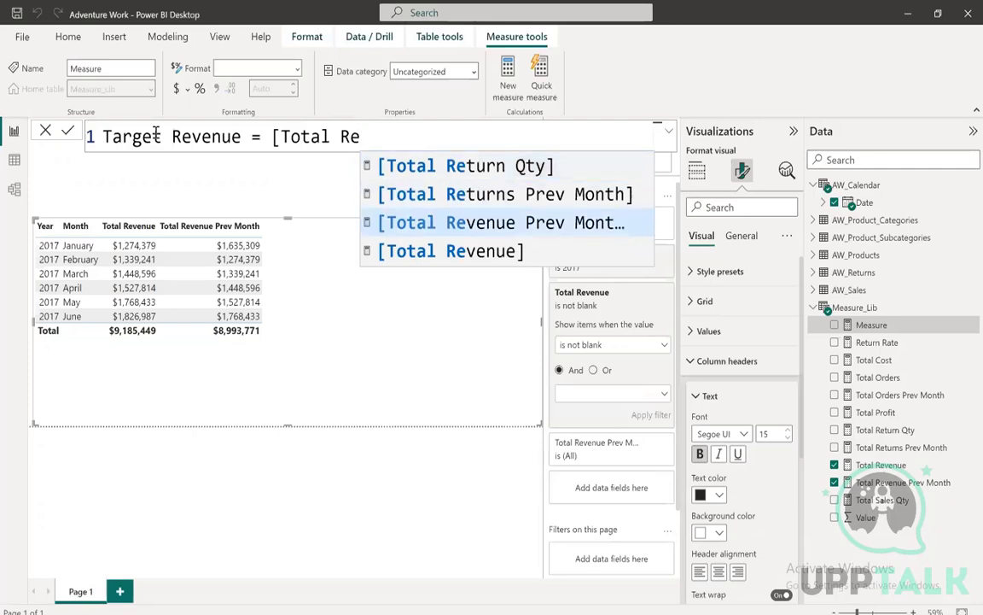
pyautogui.press('Tab')
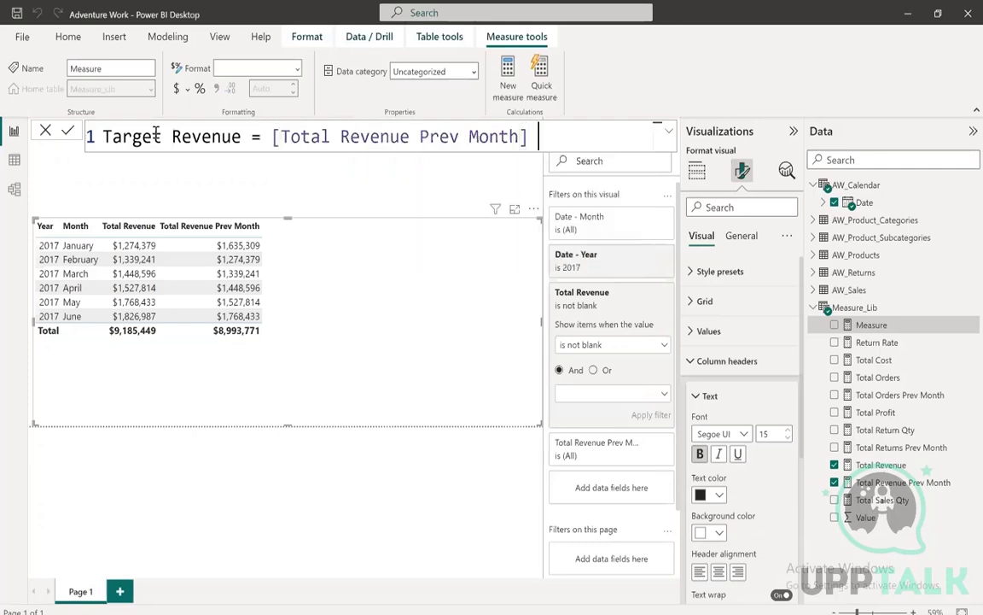
pyautogui.write('* (1+0.1')
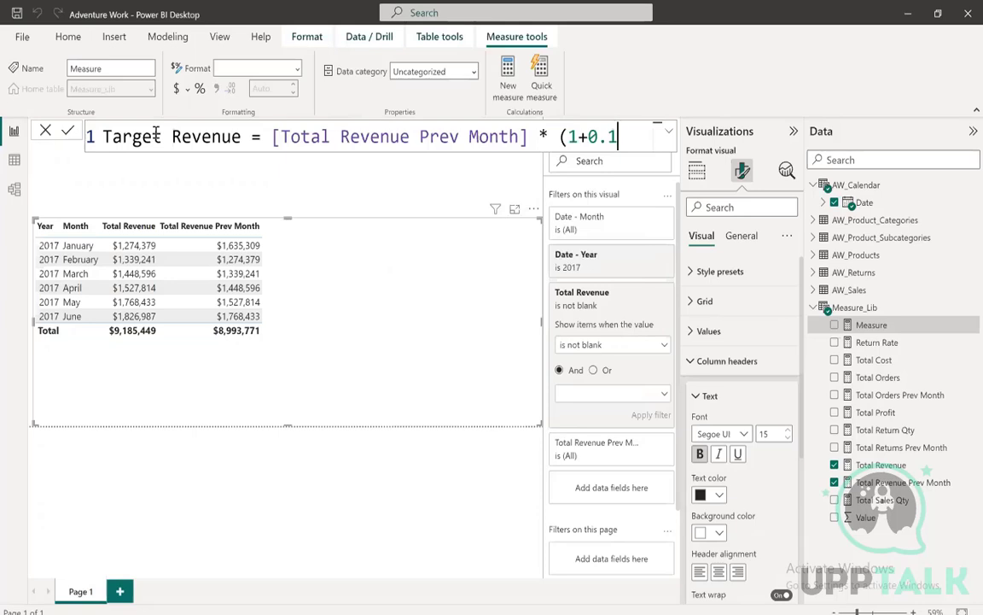
pyautogui.write(')')
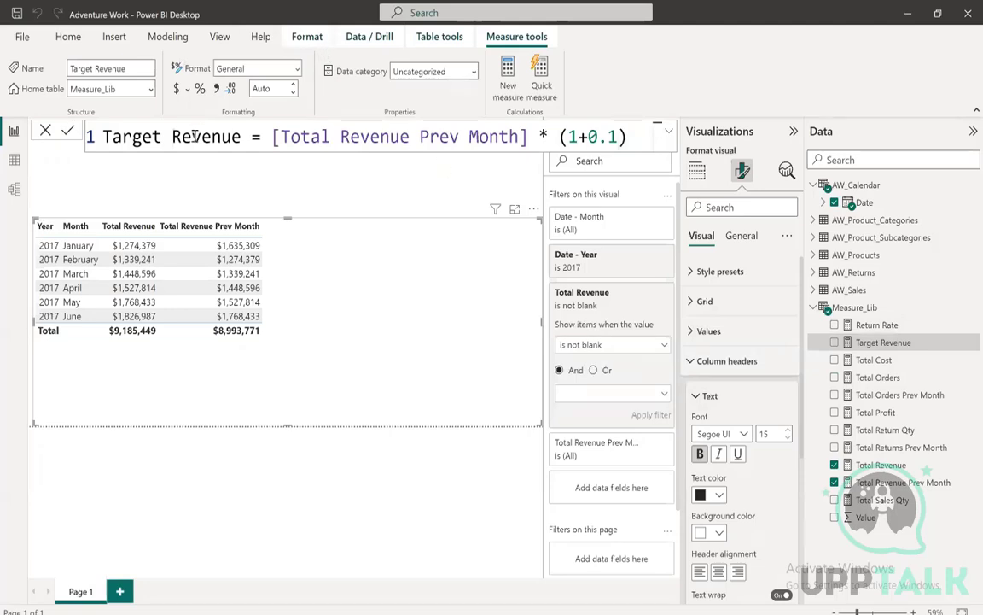
# Reorder the words in the new measure's name to read Revenue Target and commit the formula
pyautogui.click(174, 136)
pyautogui.press('BackSpace')
pyautogui.press('BackSpace')
pyautogui.press('BackSpace')
pyautogui.press('BackSpace')
pyautogui.press('BackSpace')
pyautogui.press('BackSpace')
pyautogui.press('BackSpace')
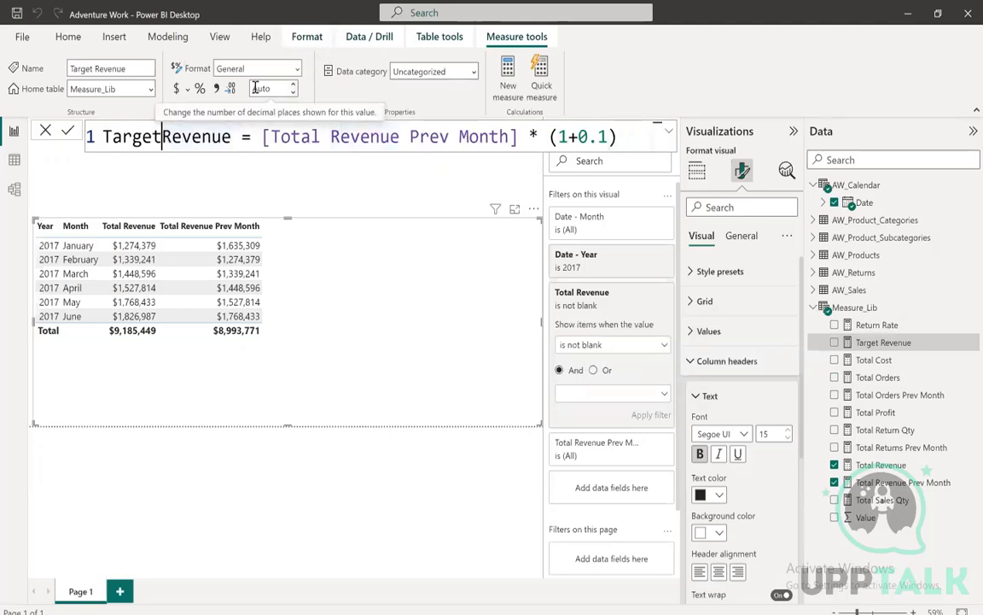
pyautogui.press('Right')
pyautogui.press('Right')
pyautogui.press('Right')
pyautogui.press('Right')
pyautogui.press('Right')
pyautogui.press('Right')
pyautogui.press('Right')
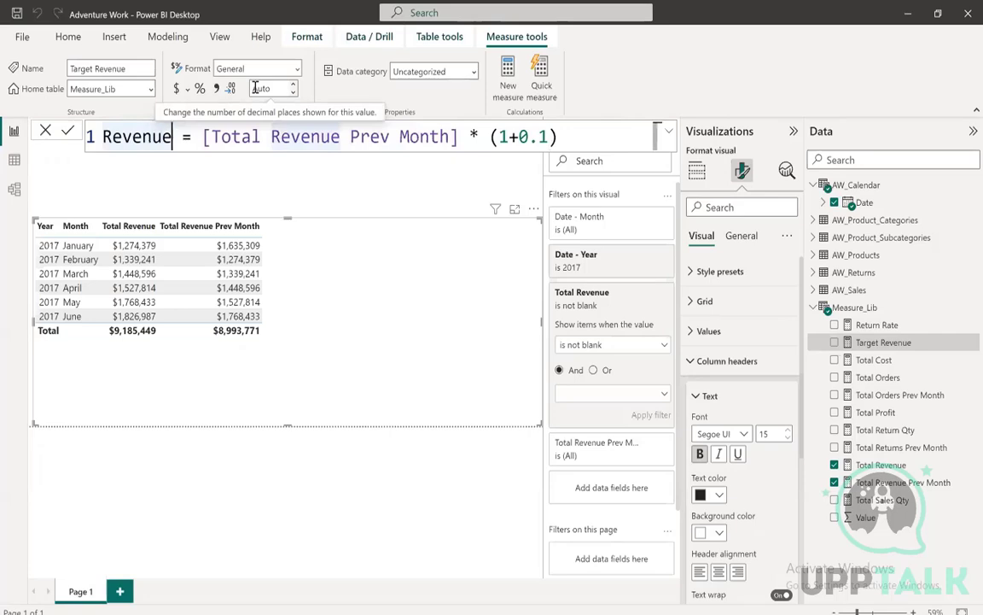
pyautogui.write('Targ')
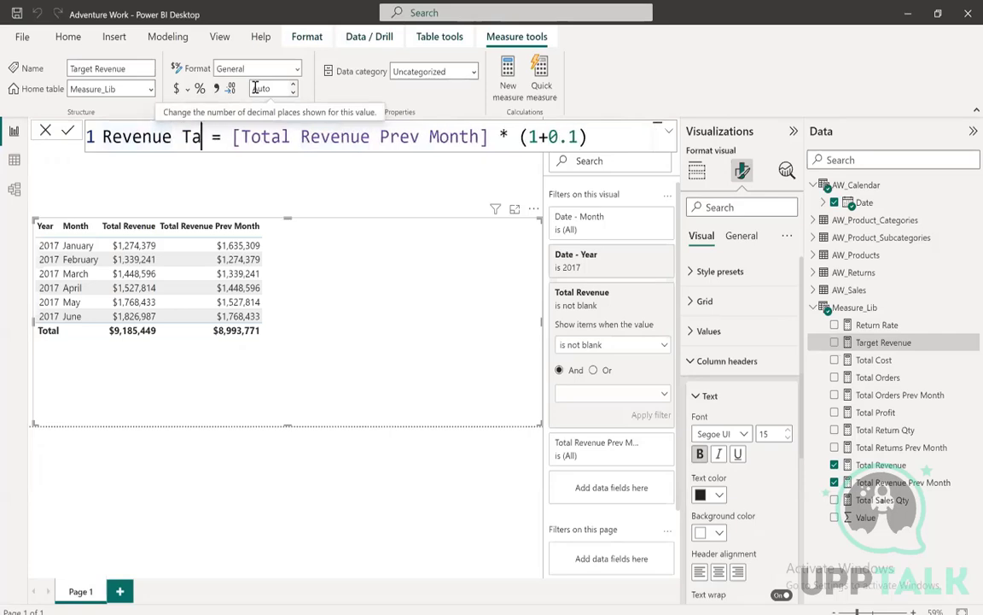
pyautogui.write('et')
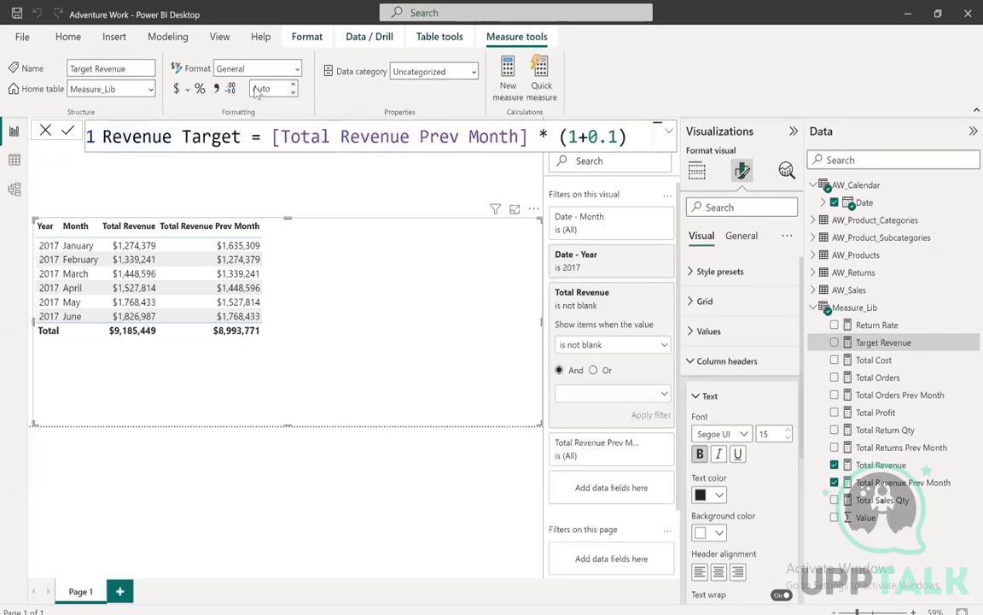
pyautogui.press('Return')
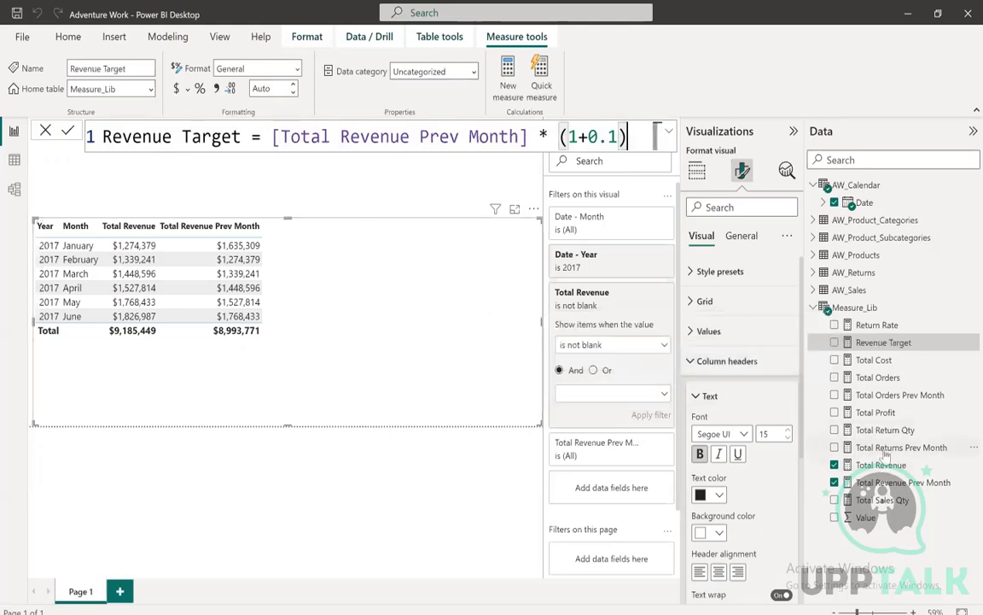
# Prefix the measure's name with Total, making it Total Revenue Target, and commit it
pyautogui.click(243, 137)
pyautogui.click(101, 137)
pyautogui.write('Total')
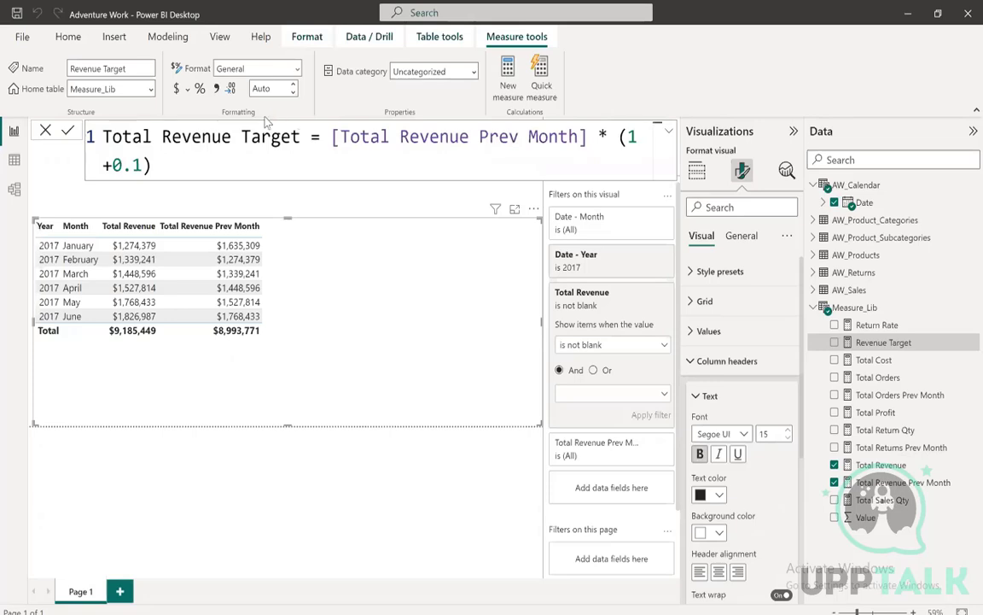
pyautogui.press('Return')
# Add the Total Revenue Target measure to the revenue table as the last column after Total Revenue Prev Month
pyautogui.click(235, 171)
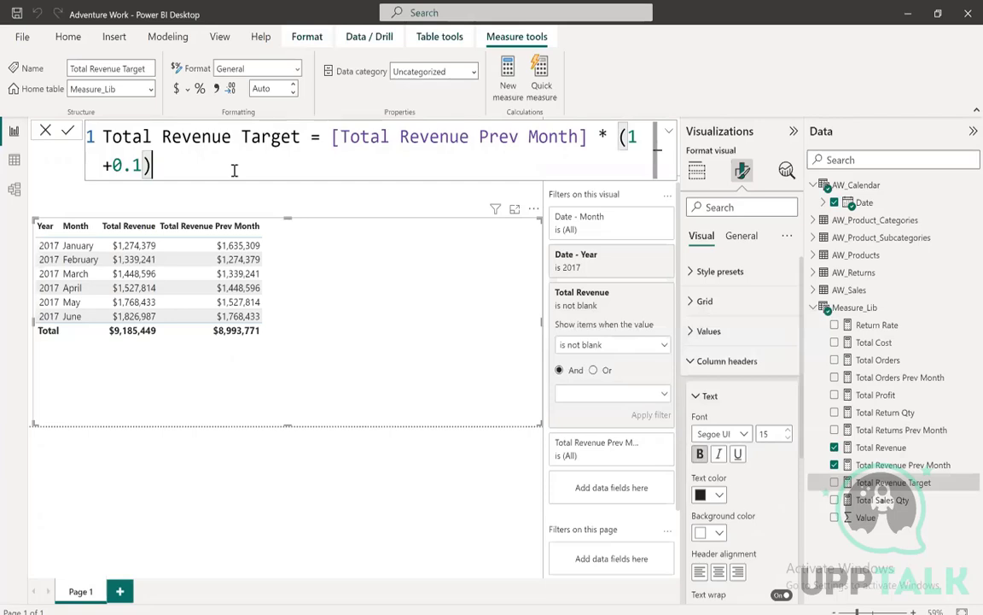
pyautogui.keyDown('ctrl'); pyautogui.scroll(-3, 234, 171); pyautogui.keyUp('ctrl')
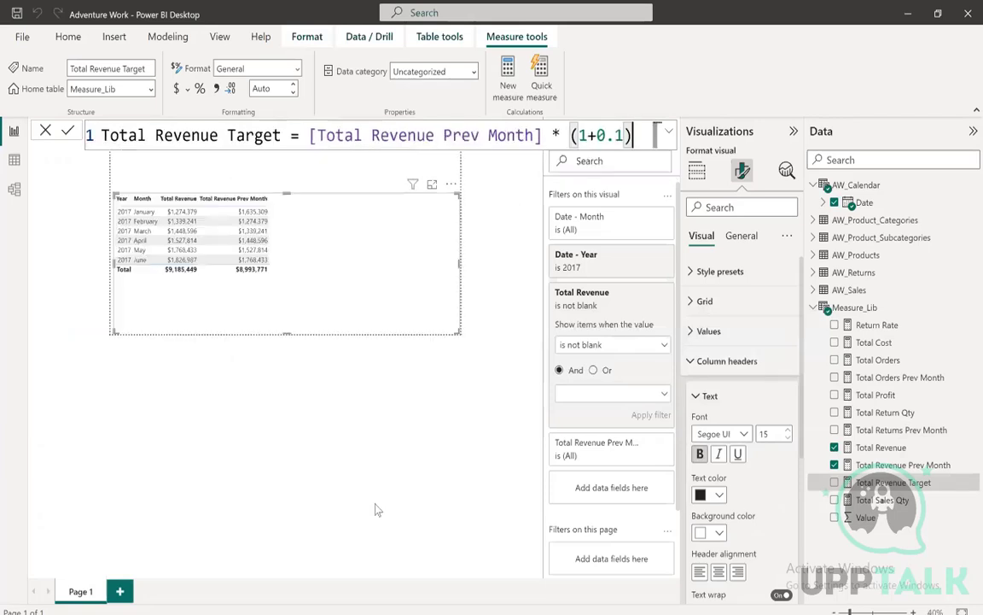
pyautogui.click(962, 611)
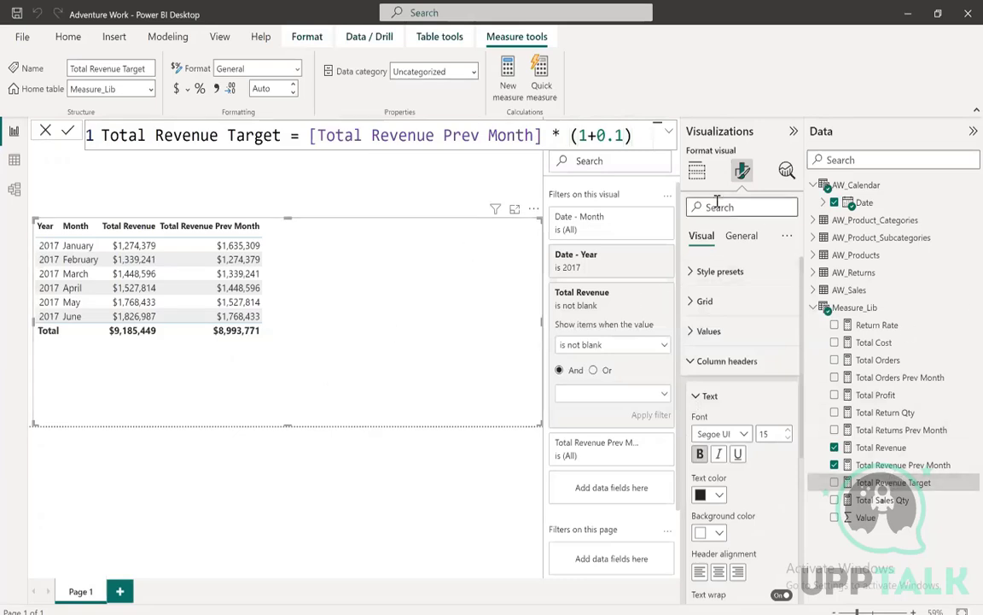
pyautogui.click(698, 170)
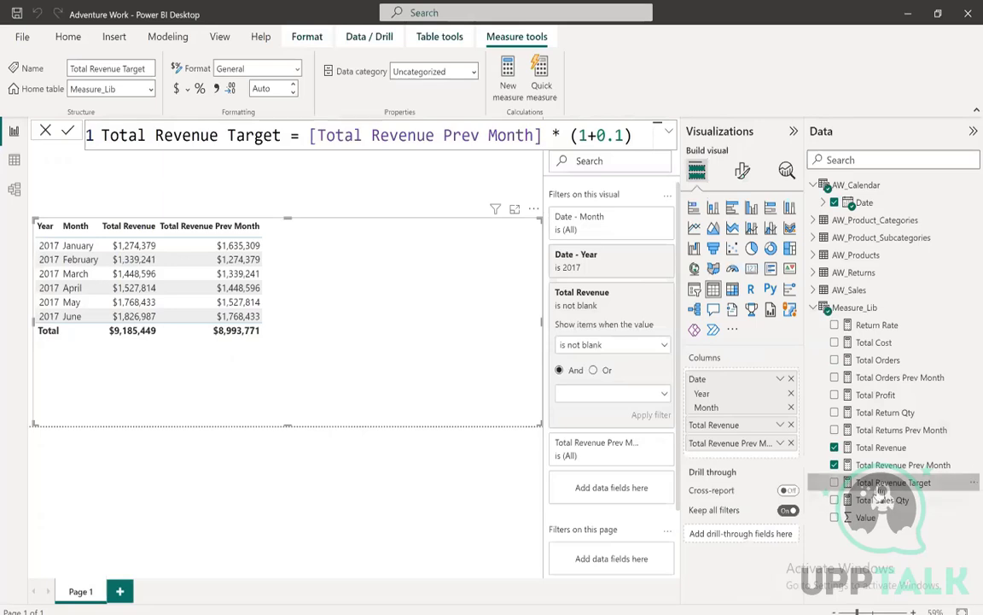
pyautogui.moveTo(879, 491); pyautogui.dragTo(730, 458)
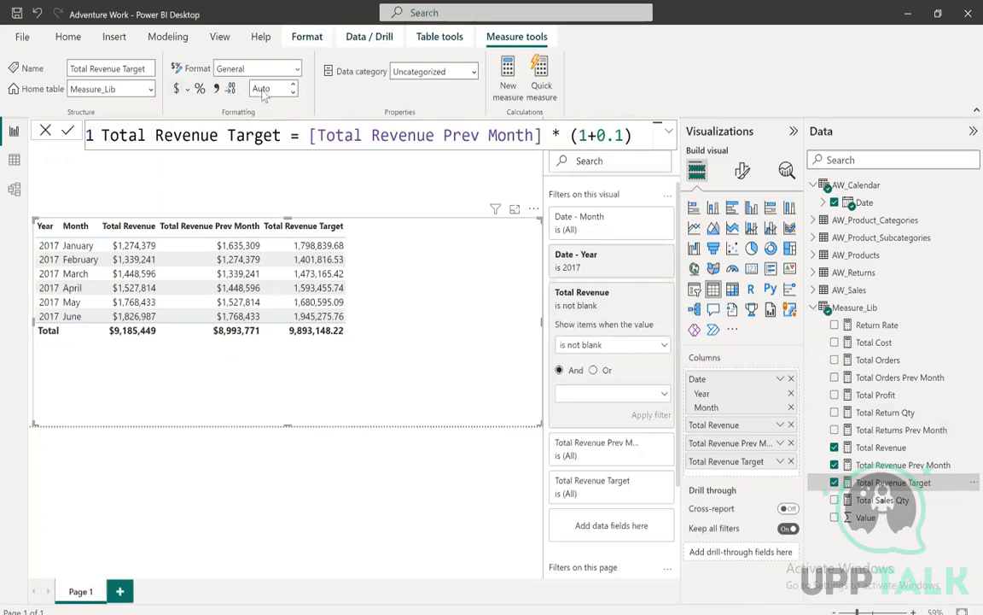
# Format the Total Revenue Target measure as currency with 0 decimal places
pyautogui.click(176, 89)
pyautogui.moveTo(270, 89); pyautogui.dragTo(236, 84)
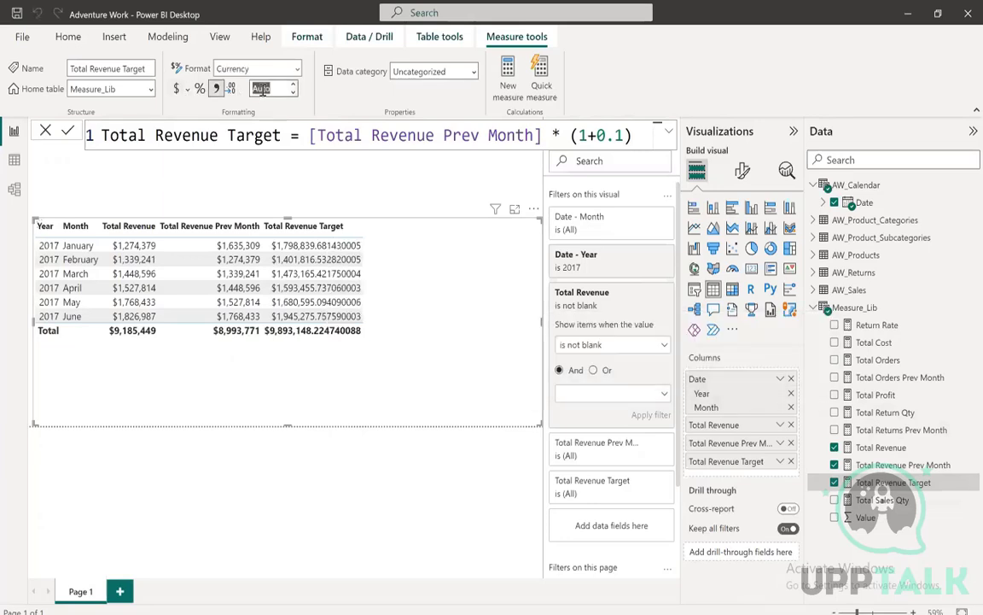
pyautogui.write('0')
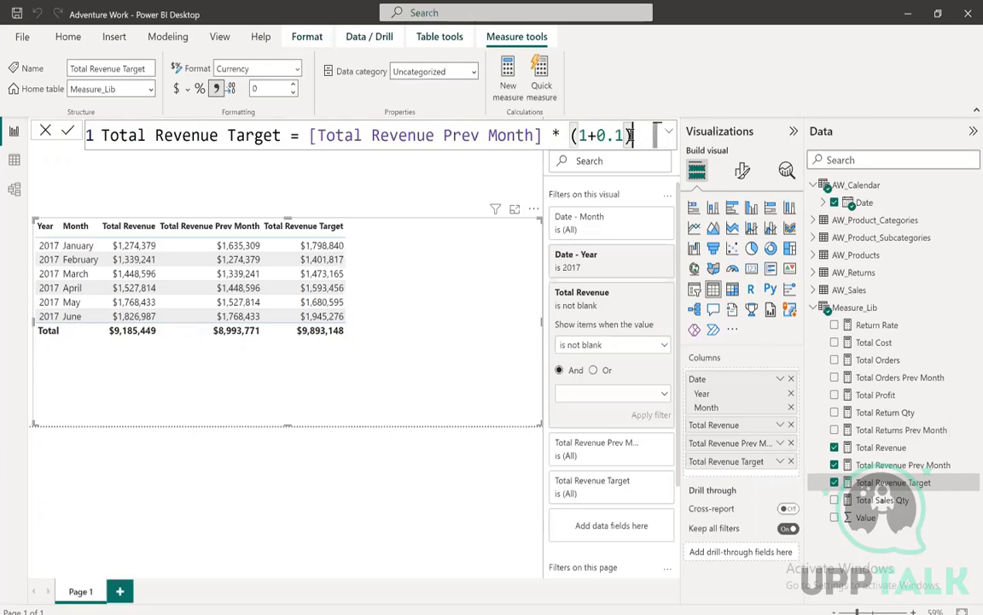
# Copy the Total Revenue Target formula into a new measure and adapt it to Total Order Target = [Total Order Prev Month] * (1+0.1)
pyautogui.moveTo(640, 134); pyautogui.dragTo(262, 111)
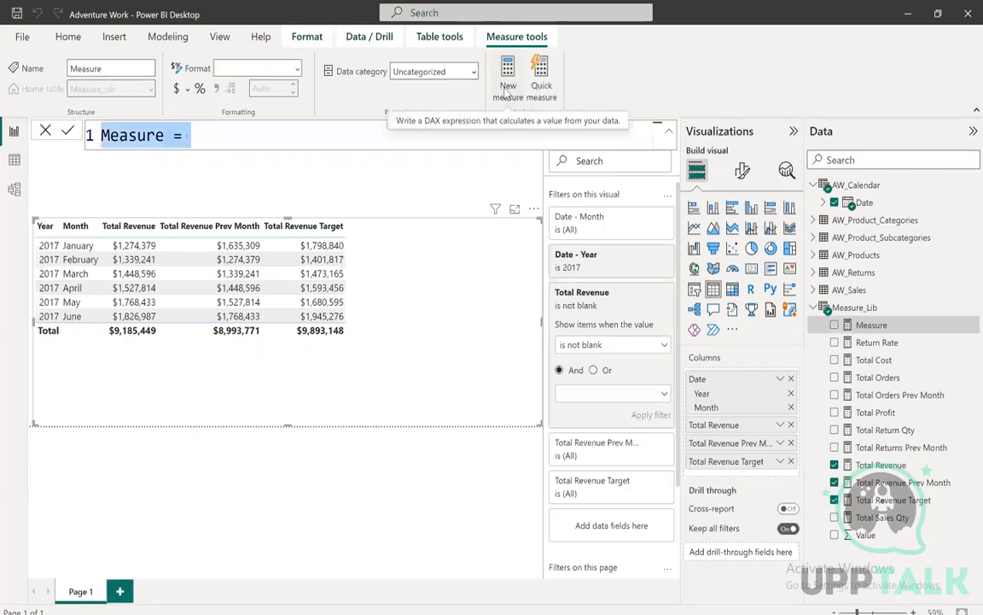
pyautogui.write('Total Revenue Target = [Total Revenue Prev Month] * (1+0.1)')
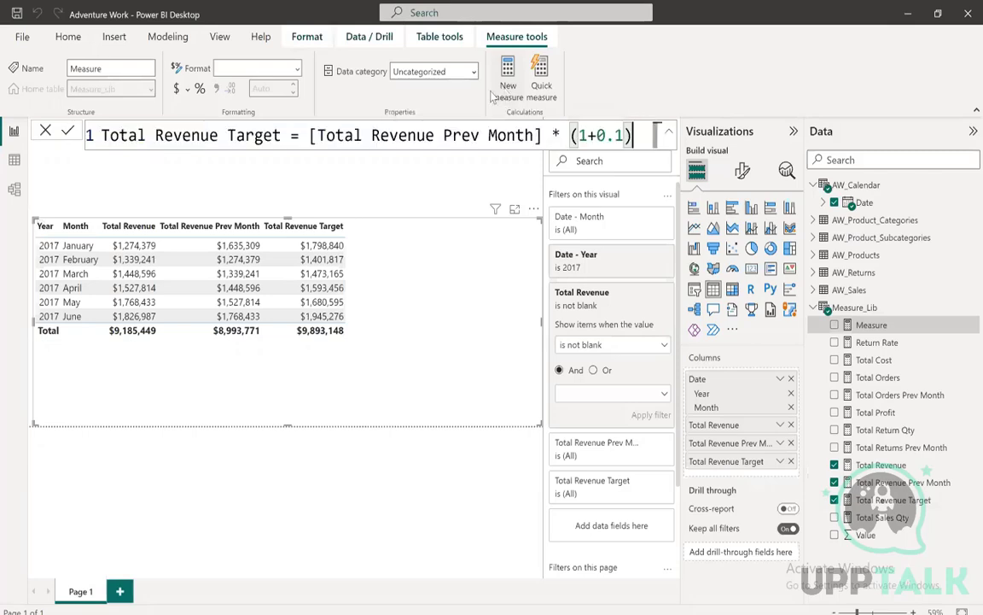
pyautogui.doubleClick(185, 136)
pyautogui.write('Order')
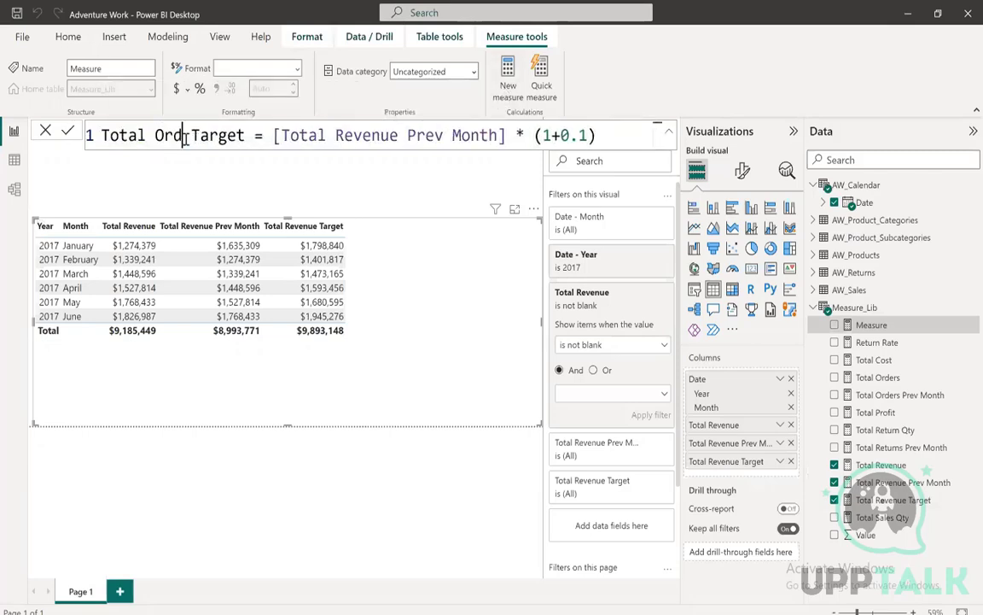
pyautogui.doubleClick(376, 135)
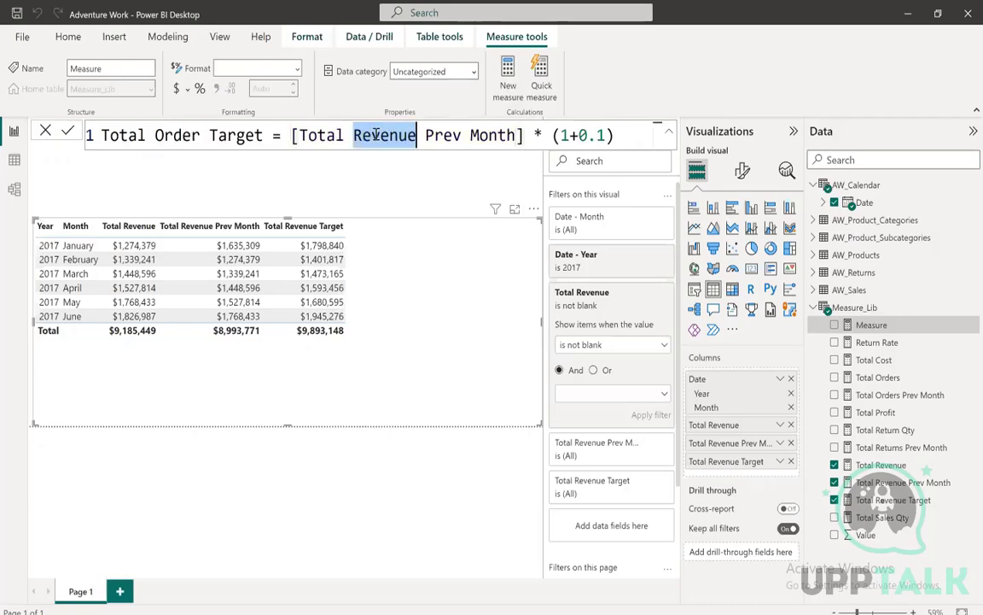
pyautogui.write('Order')
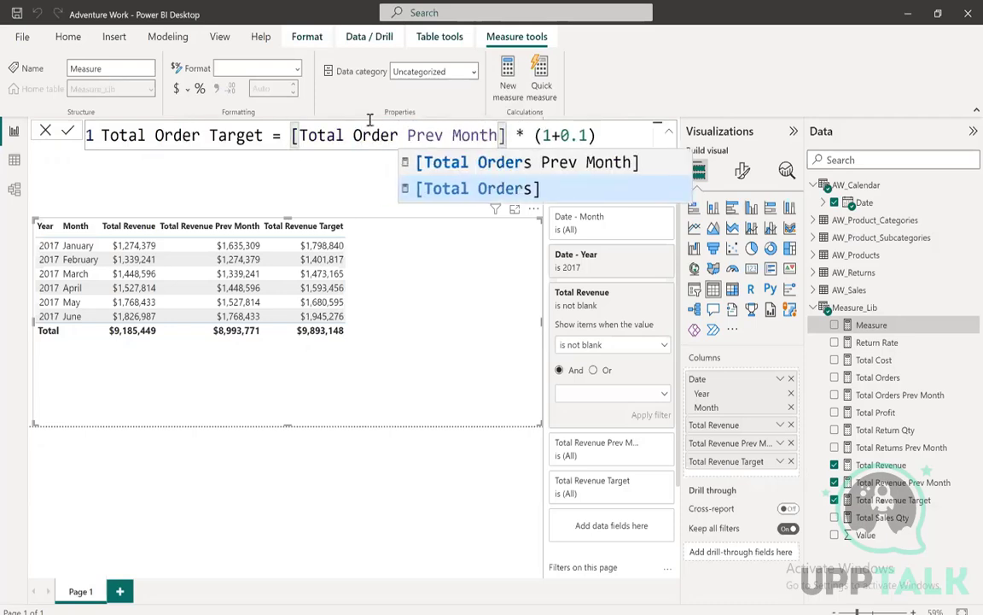
pyautogui.click(69, 129)
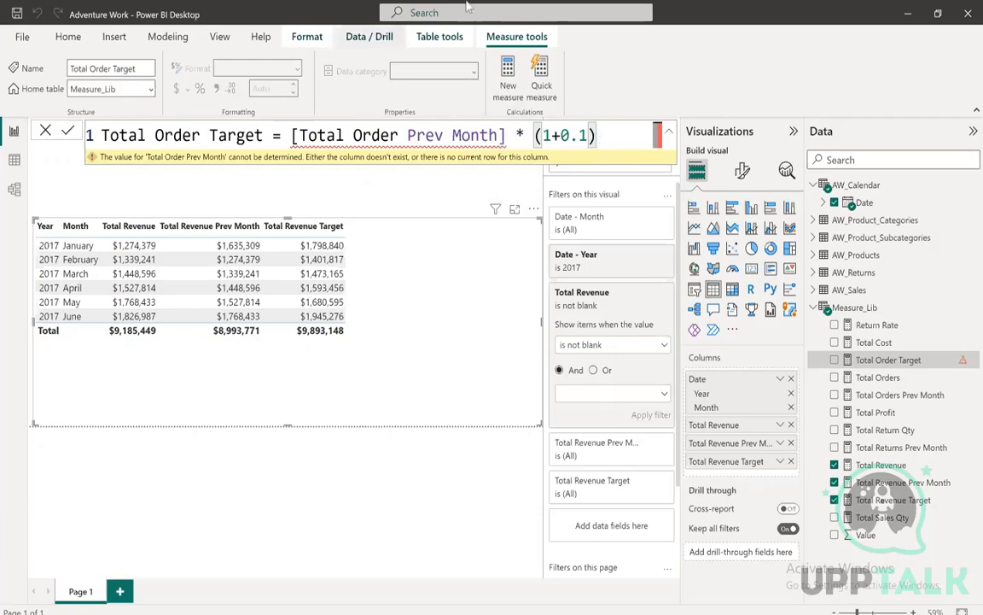
# Correct the Total Order Target formula to reference [Total Orders Prev Month] * (1+0.1), commit it and close the formula editor
pyautogui.click(393, 135)
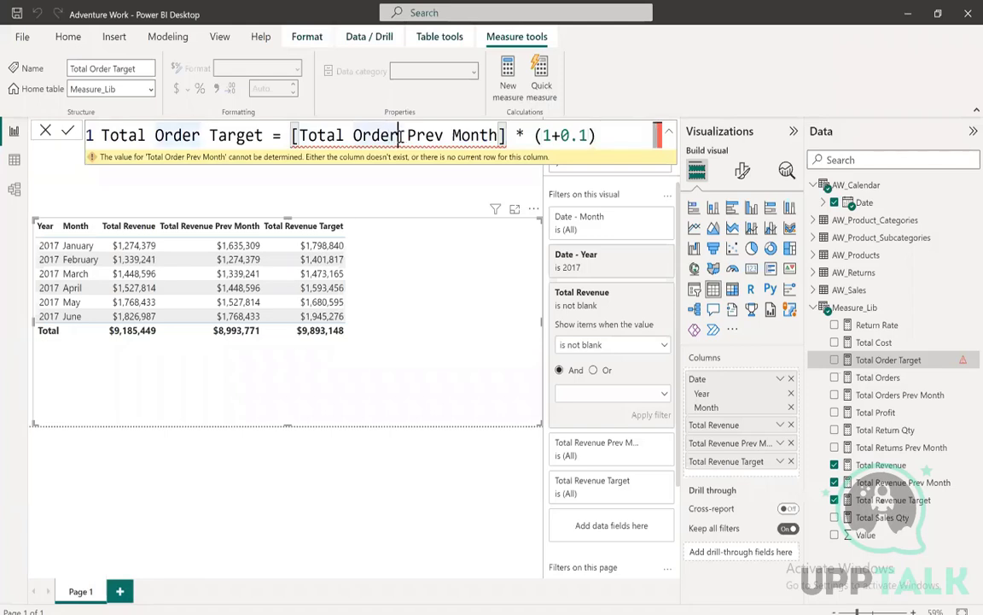
pyautogui.write('s')
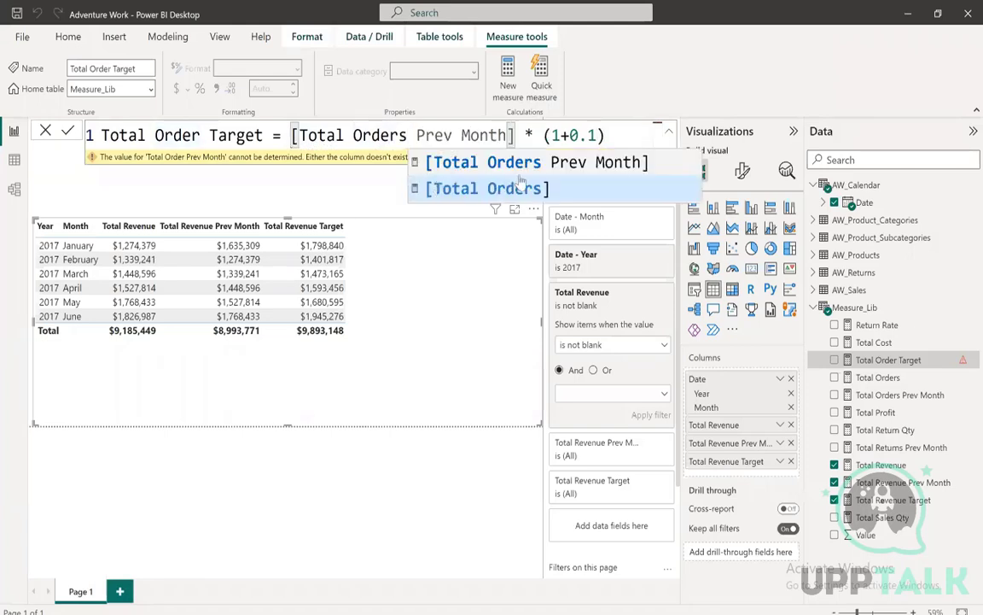
pyautogui.click(465, 161)
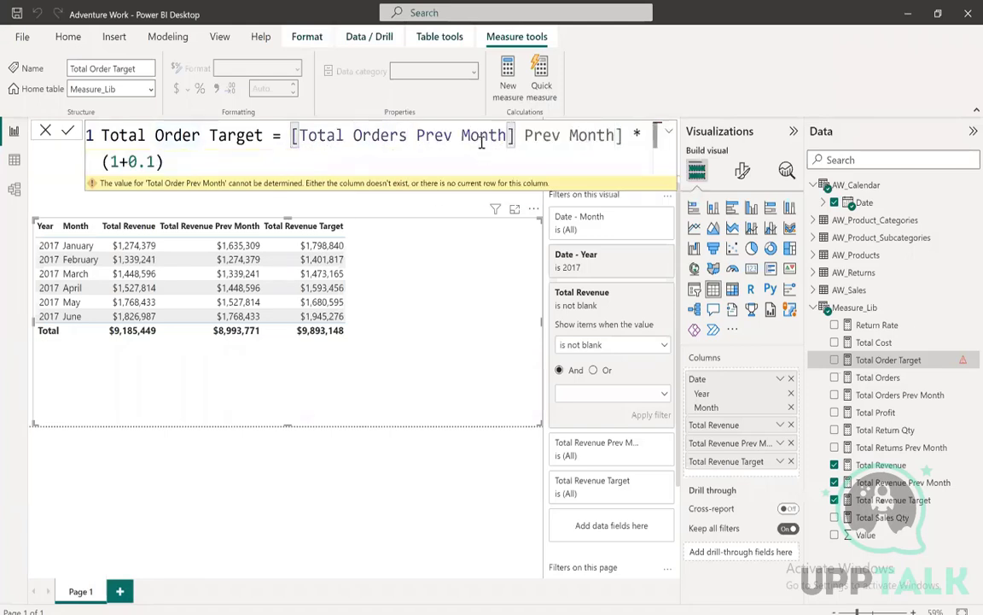
pyautogui.hotkey('shift', 'Right')
pyautogui.hotkey('ctrl', 'shift', 'Right')
pyautogui.hotkey('ctrl', 'shift', 'Right')
pyautogui.hotkey('ctrl', 'shift', 'Right')
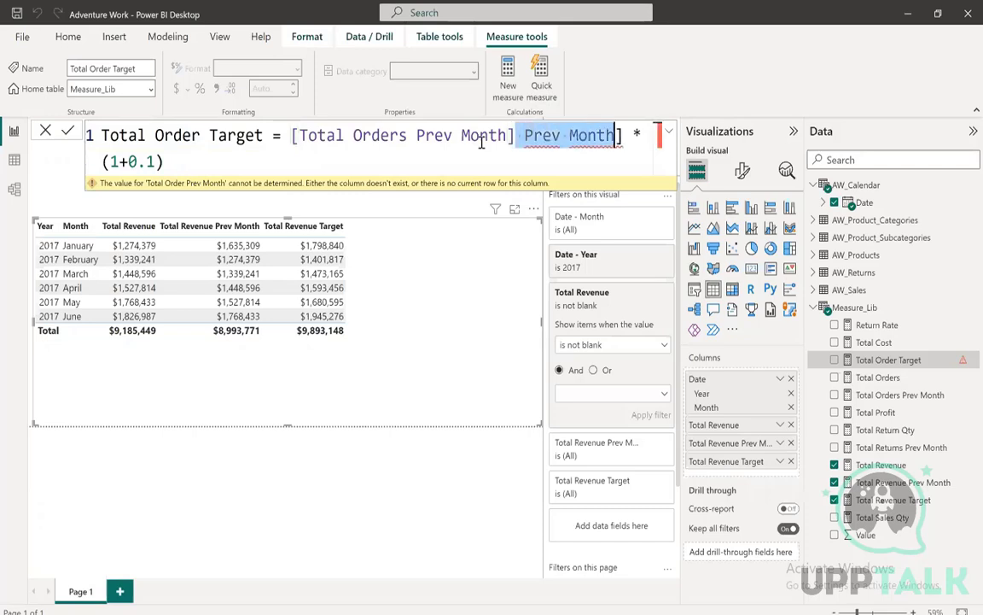
pyautogui.press('Delete')
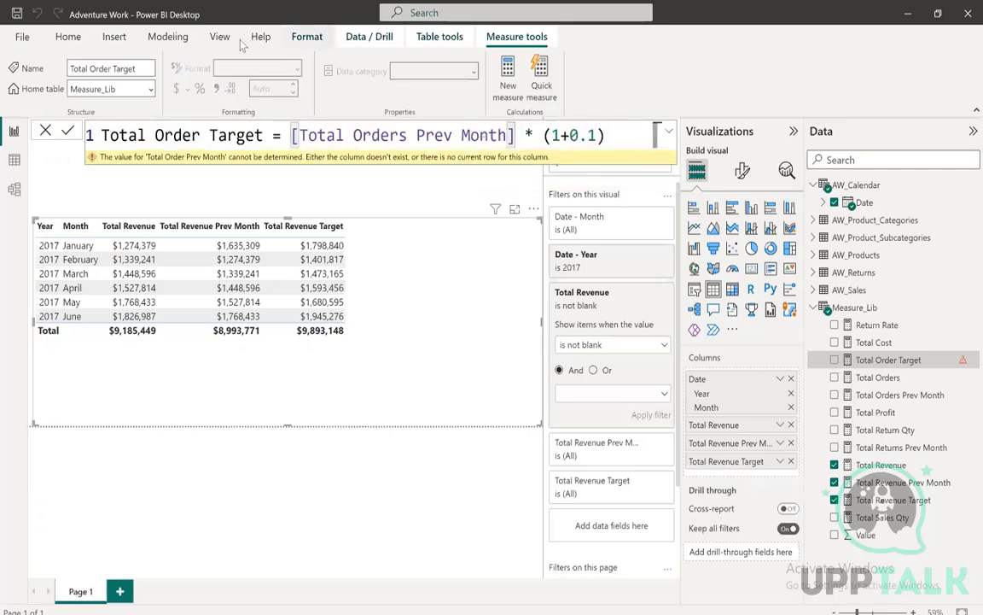
pyautogui.click(67, 131)
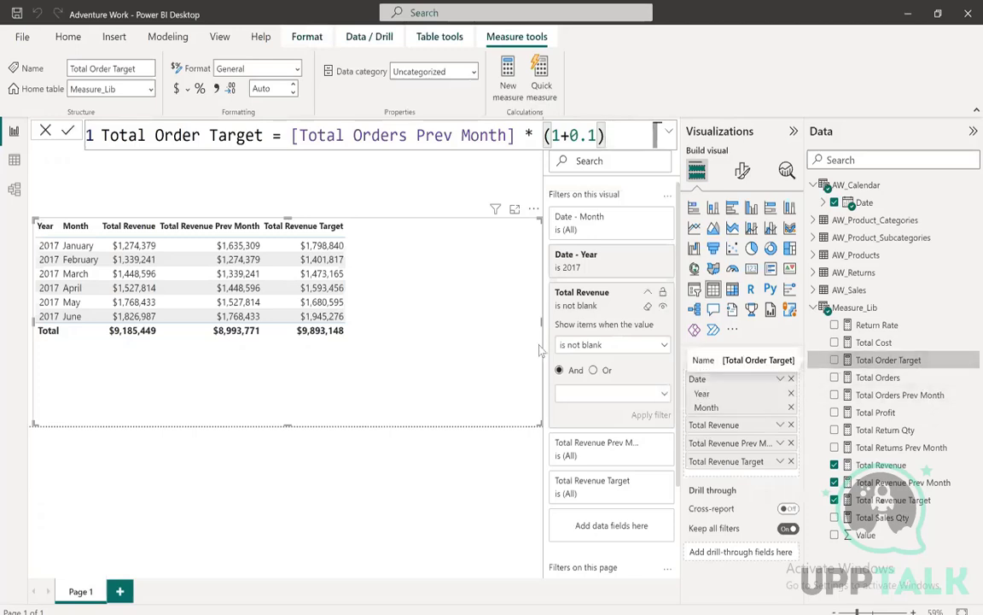
pyautogui.click(44, 132)
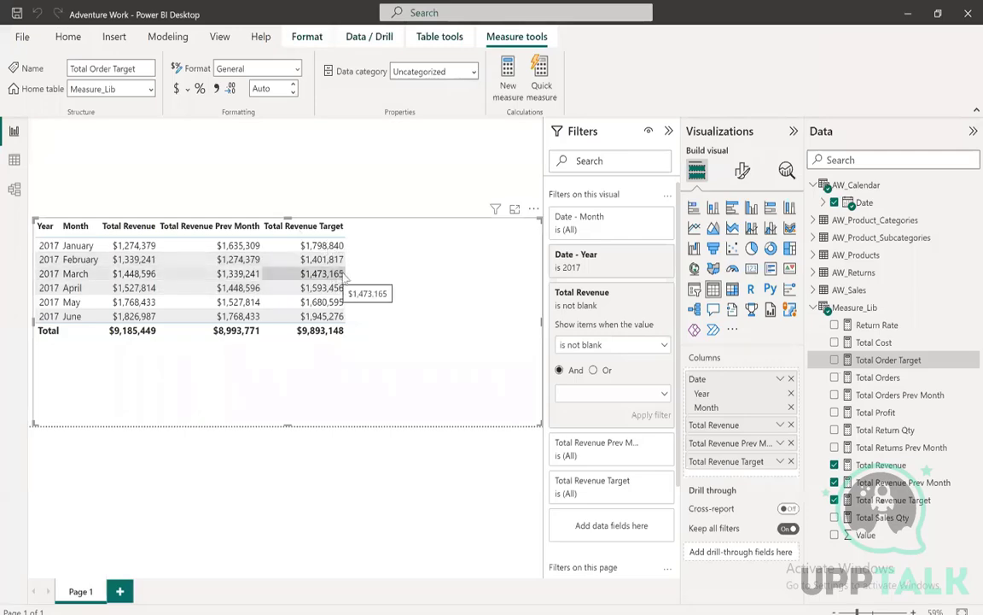
# Collapse the Filters, Visualizations and Data panes to enlarge the report canvas, and deselect the revenue table
pyautogui.click(669, 132)
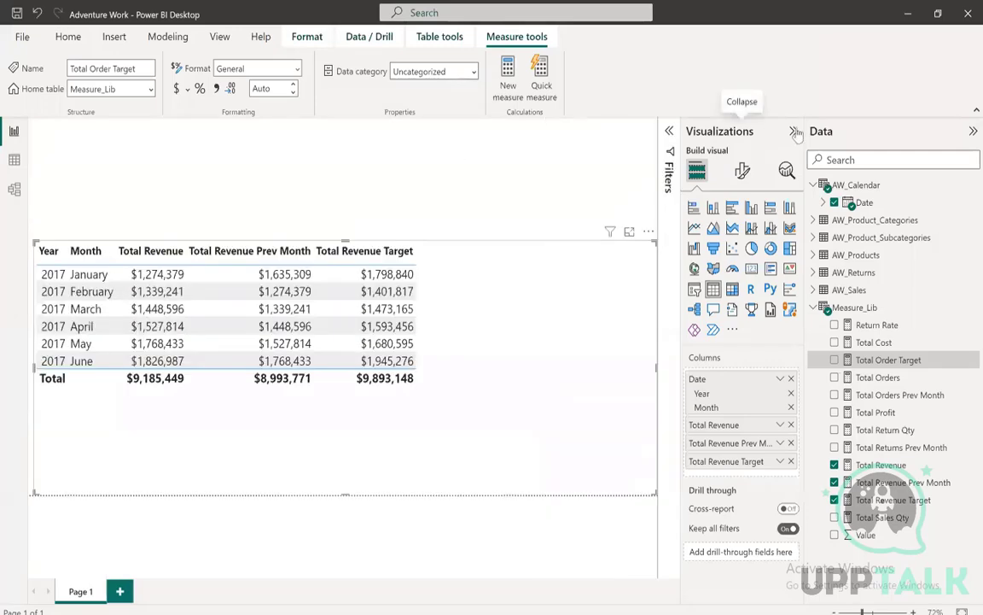
pyautogui.click(793, 130)
pyautogui.click(973, 130)
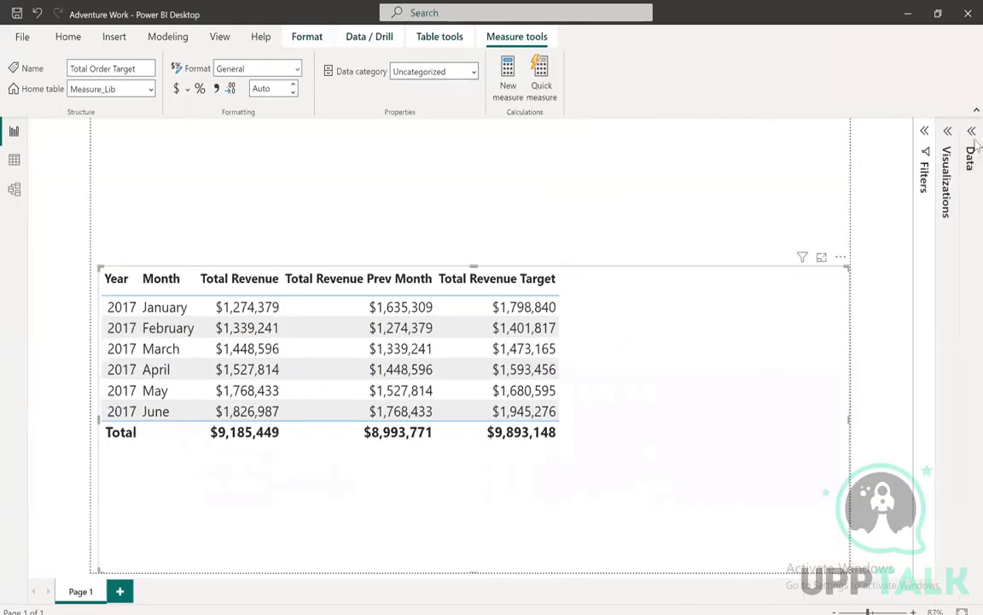
pyautogui.click(623, 192)
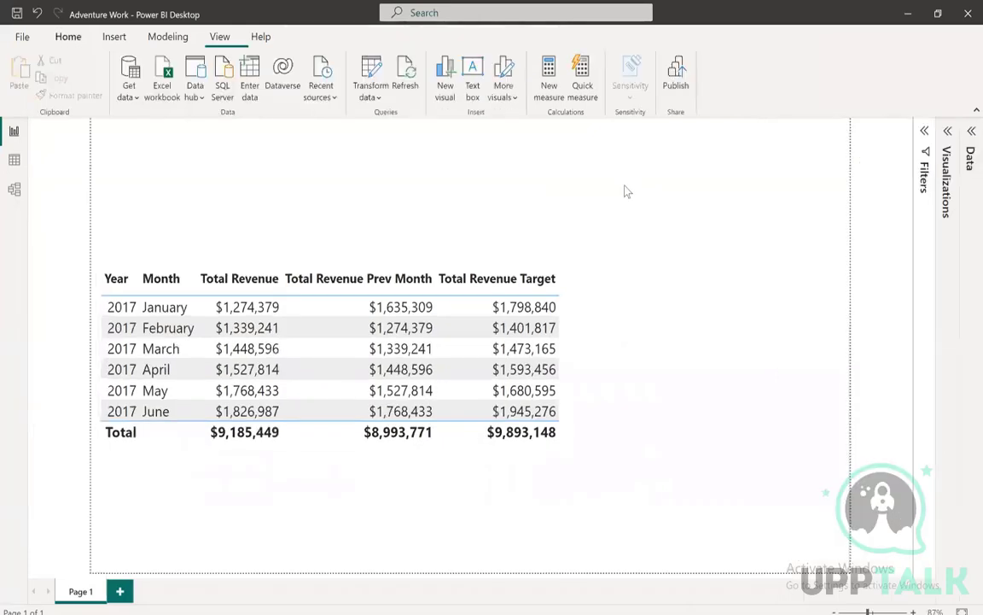
# Start a new numeric range parameter named Target % with the data type Fixed decimal number
pyautogui.click(168, 36)
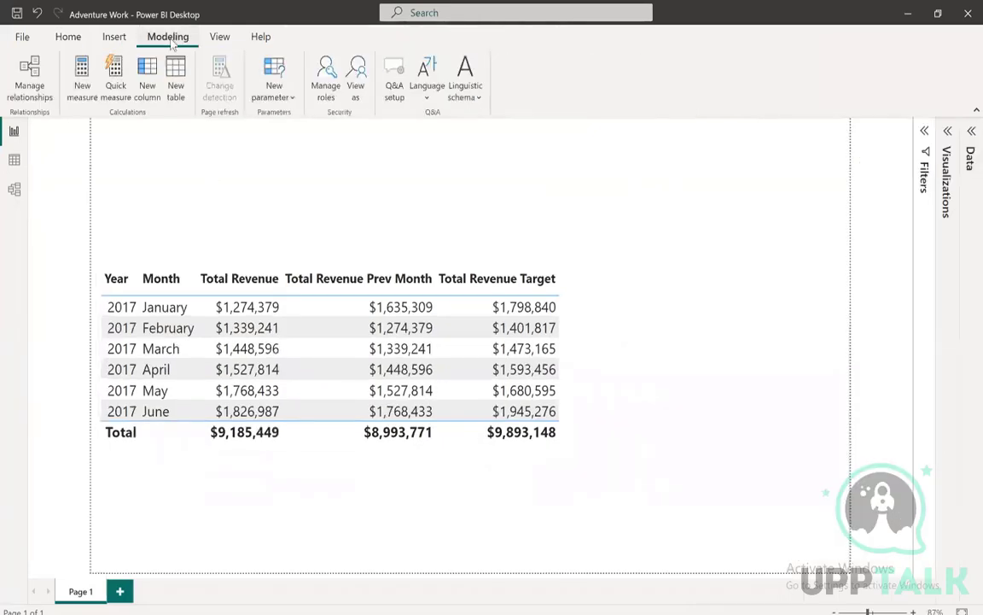
pyautogui.click(275, 97)
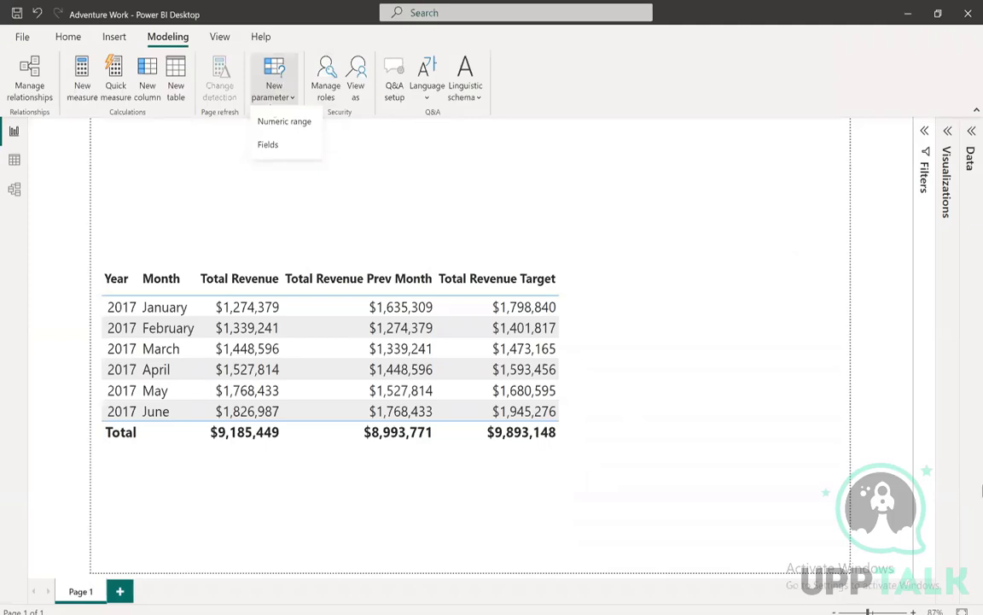
pyautogui.click(275, 122)
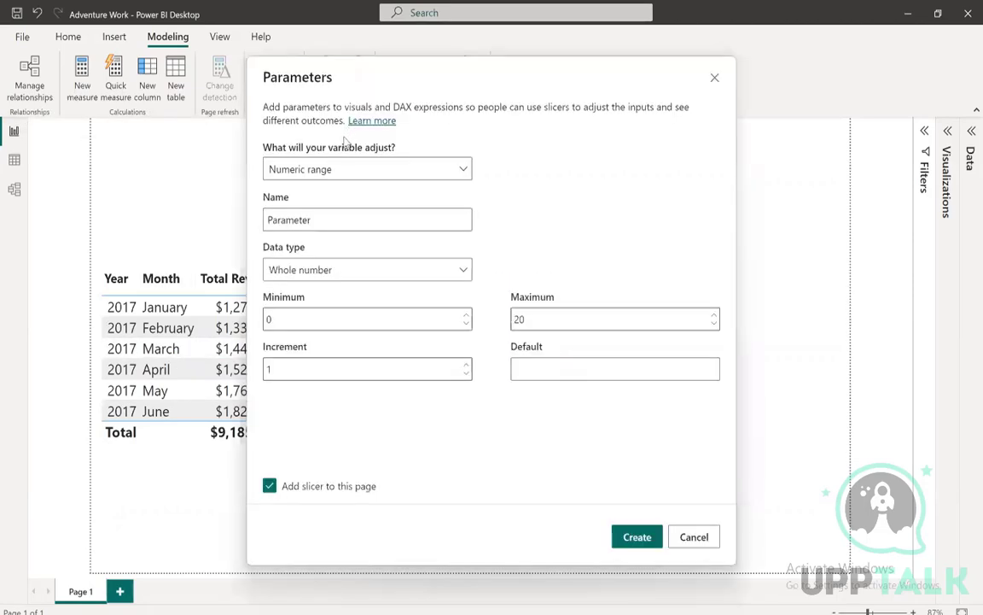
pyautogui.doubleClick(330, 220)
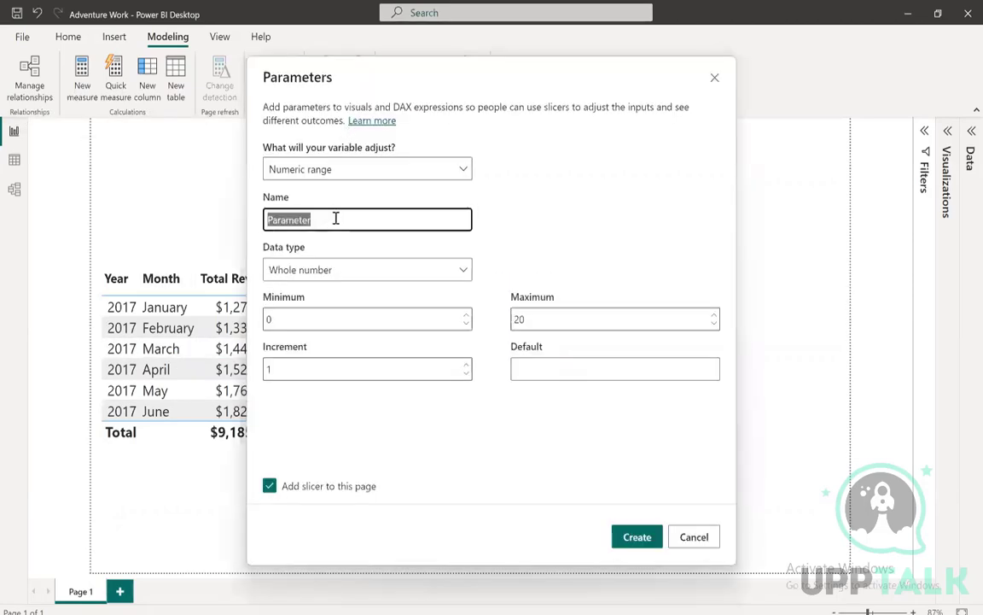
pyautogui.write('Target ')
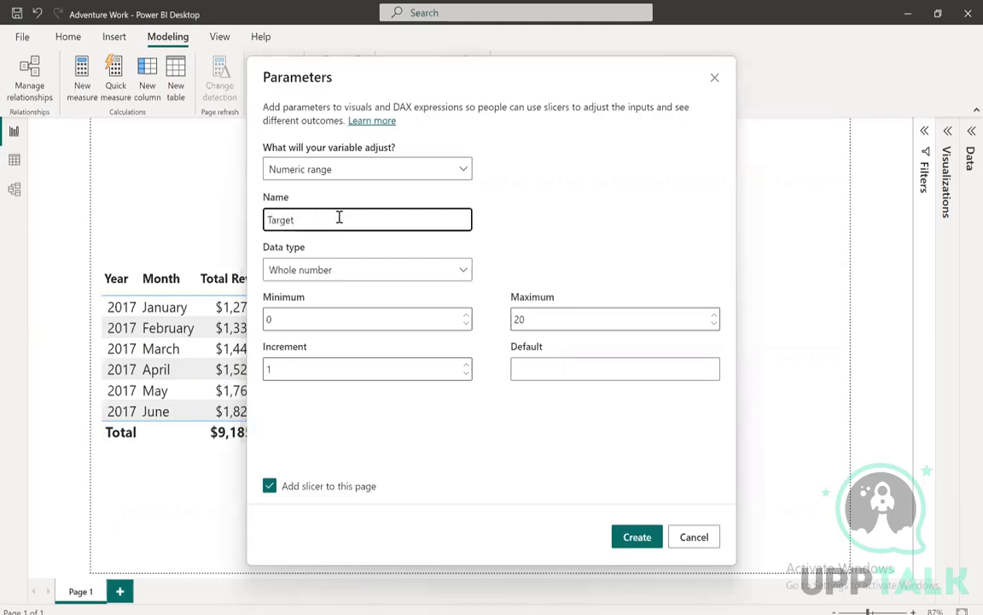
pyautogui.write('%')
pyautogui.click(321, 270)
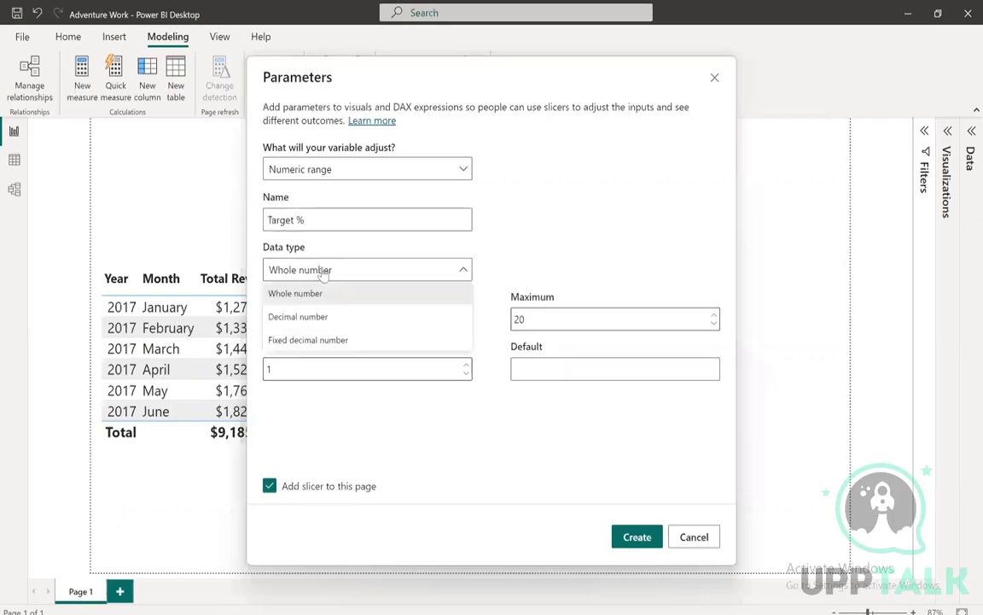
pyautogui.click(301, 339)
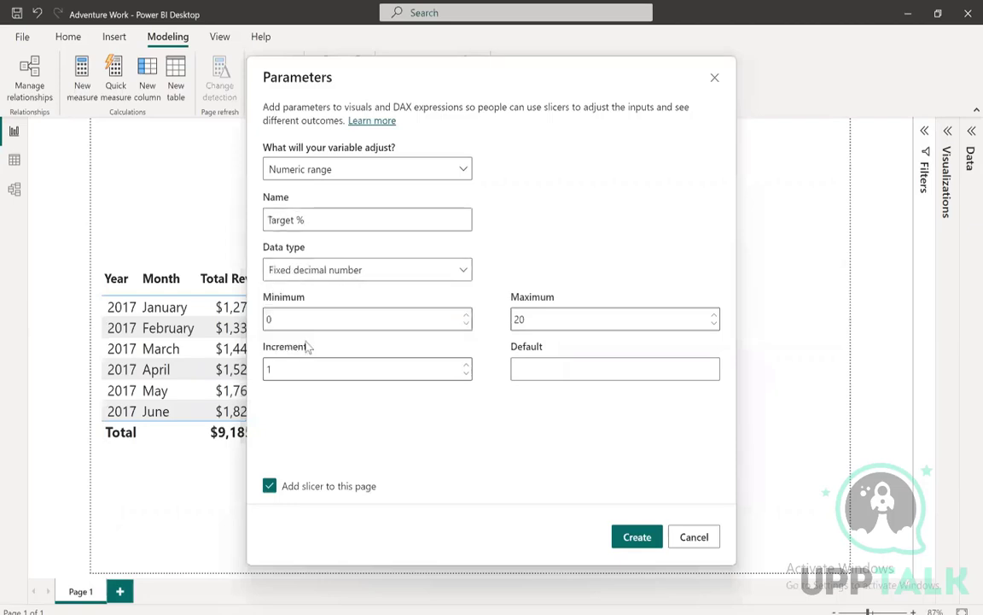
# Set the parameter's minimum to -1, maximum to 1 and increment to 0.1, and create it with a slicer on this page
pyautogui.click(315, 320)
pyautogui.press('BackSpace')
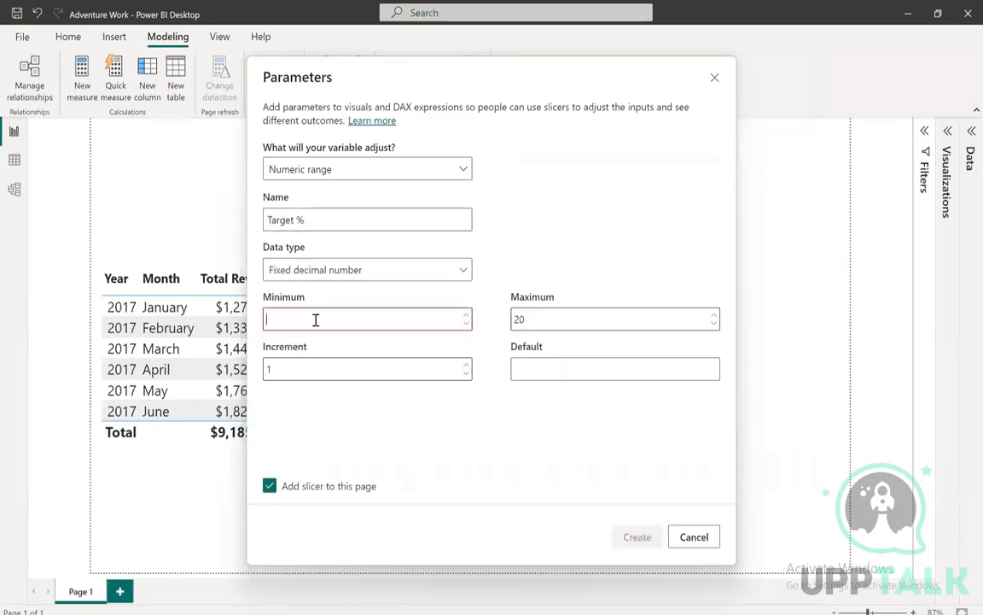
pyautogui.write('-1')
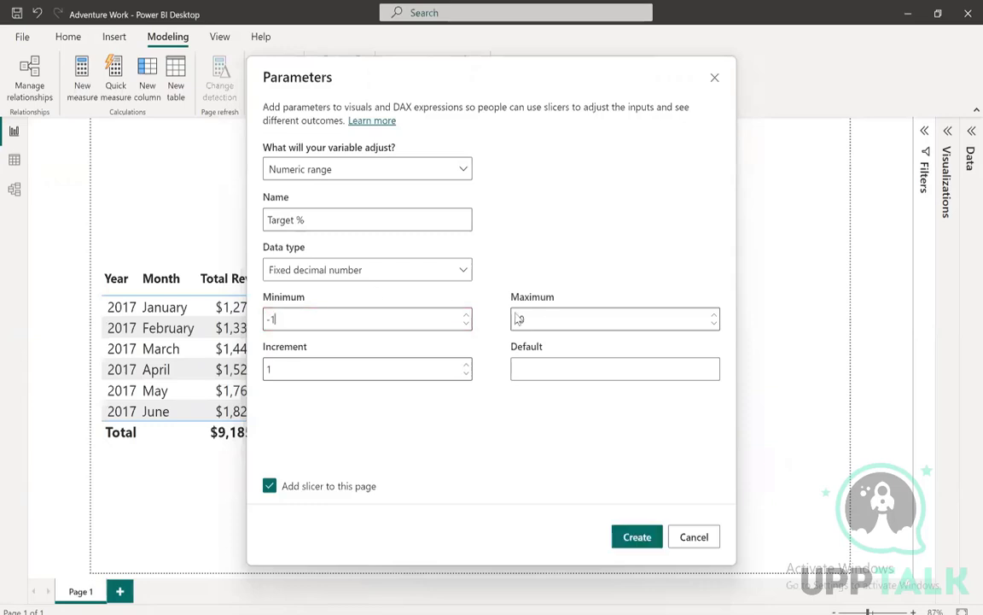
pyautogui.doubleClick(551, 319)
pyautogui.write('1')
pyautogui.click(336, 365)
pyautogui.press('BackSpace')
pyautogui.write('0')
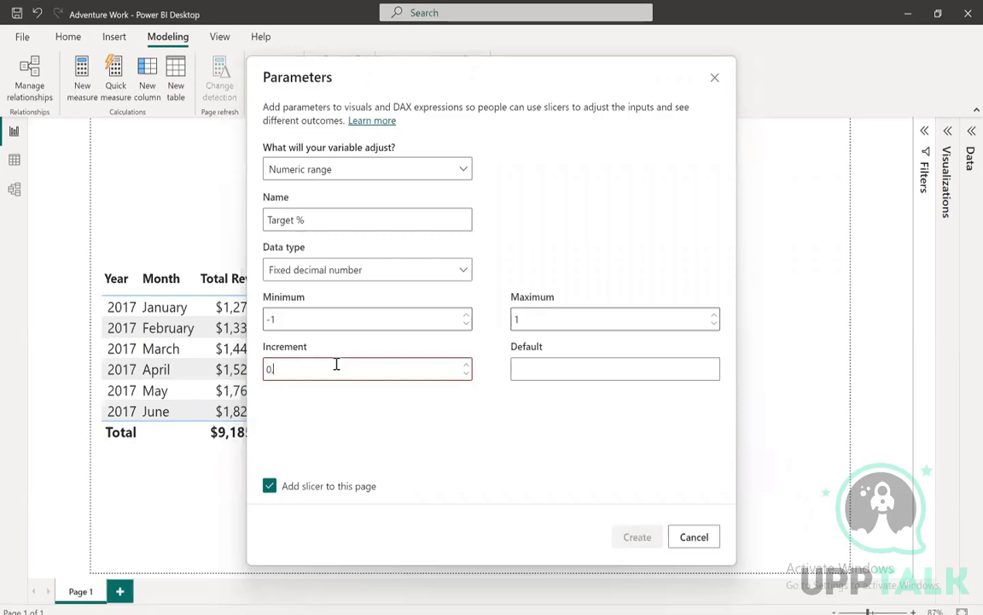
pyautogui.write('.1')
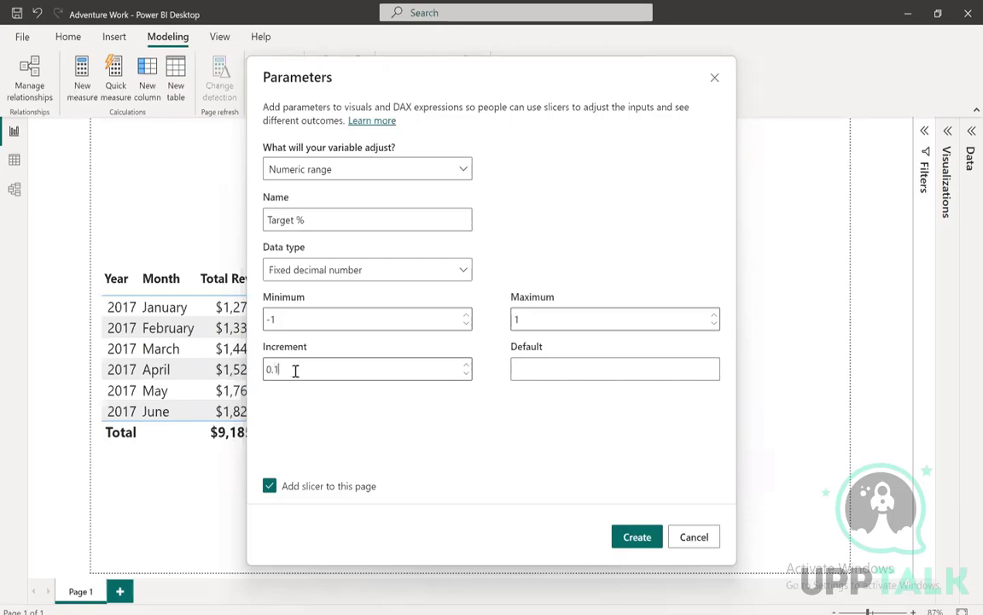
pyautogui.moveTo(286, 367); pyautogui.dragTo(220, 367)
pyautogui.click(637, 535)
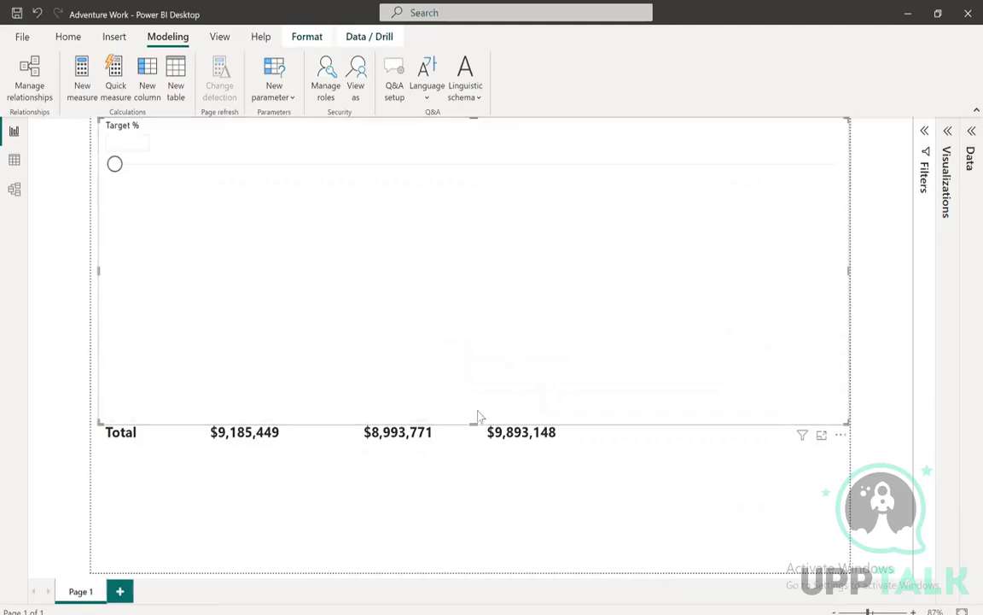
# Reduce the Target % slicer's height so it sits above the revenue table, and move its slider up from the minimum
pyautogui.moveTo(478, 418); pyautogui.dragTo(478, 188)
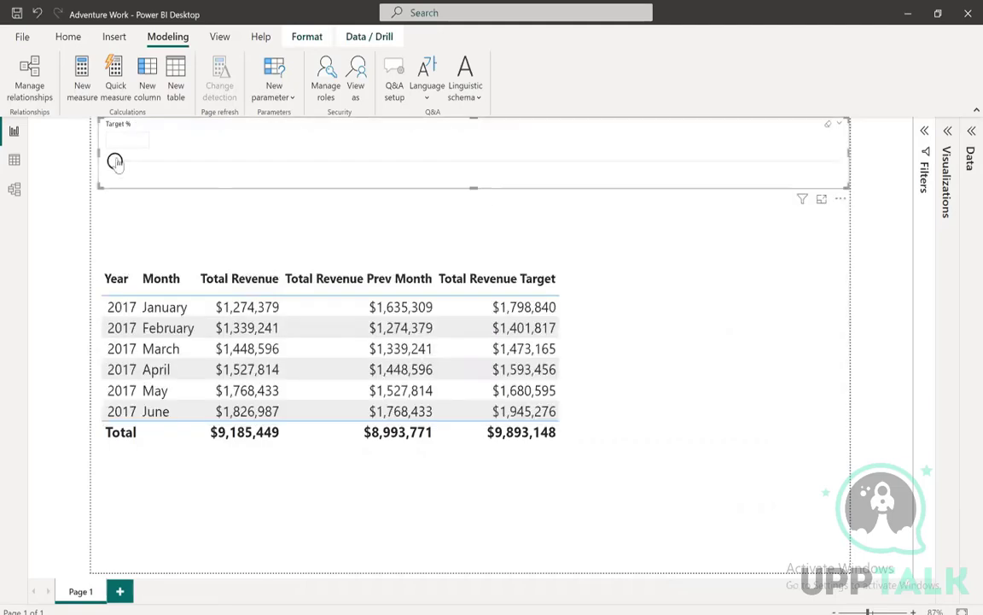
pyautogui.moveTo(116, 163); pyautogui.dragTo(154, 160)
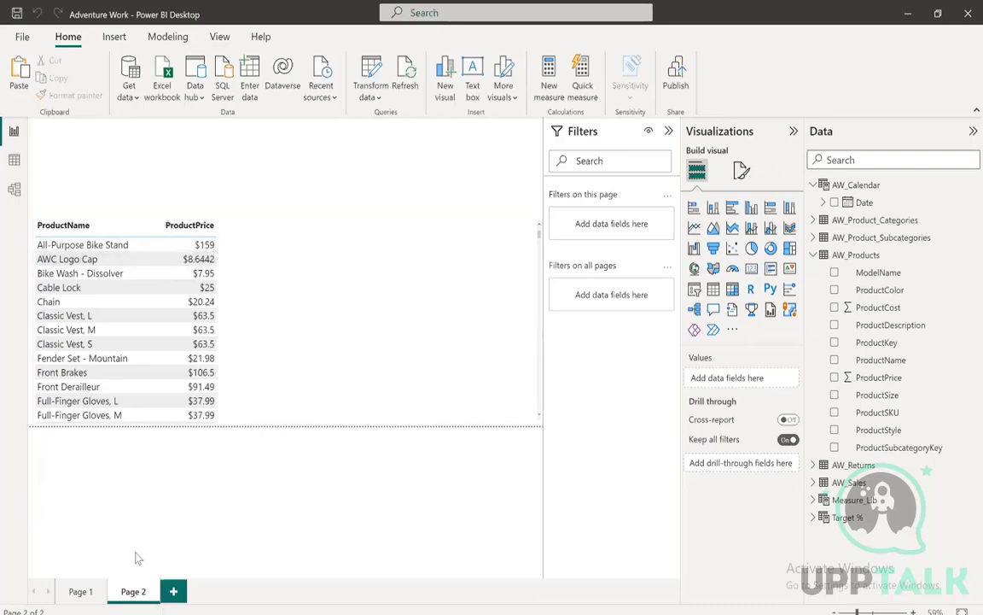
# Copy the Target % slicer from Page 1 to Page 2 and keep both slicers in sync
pyautogui.click(68, 597)
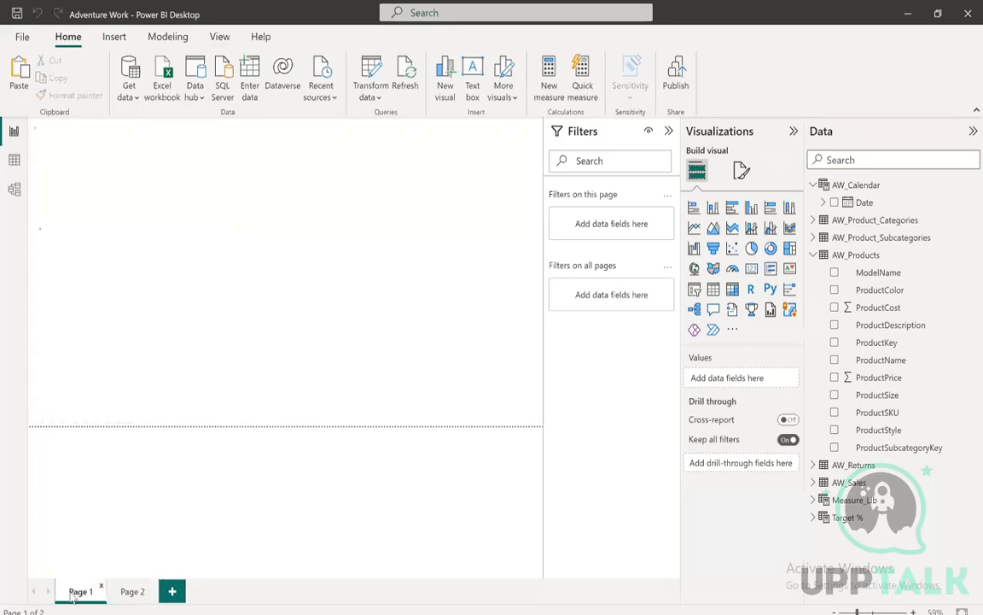
pyautogui.click(167, 159)
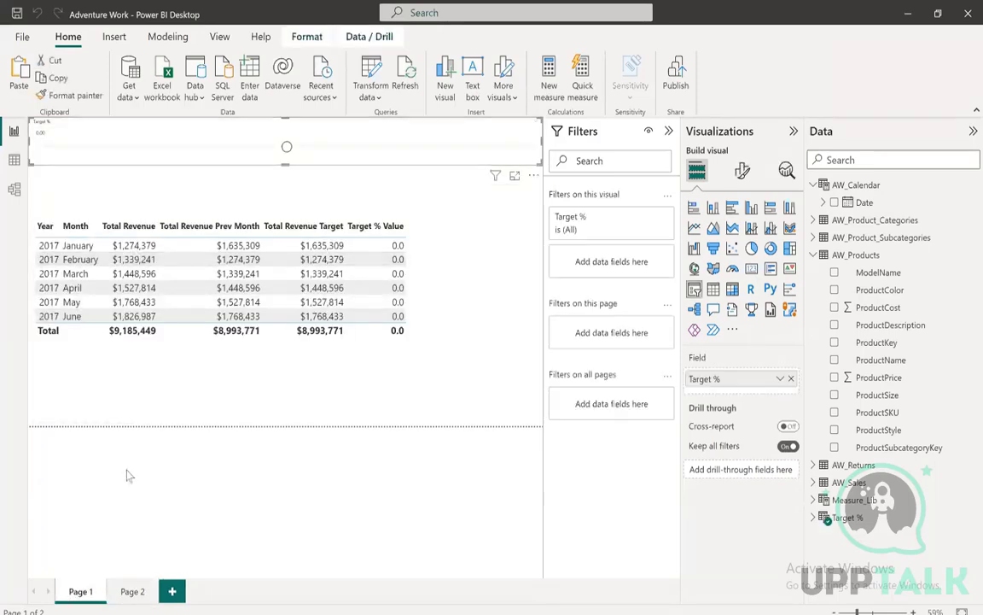
pyautogui.click(132, 592)
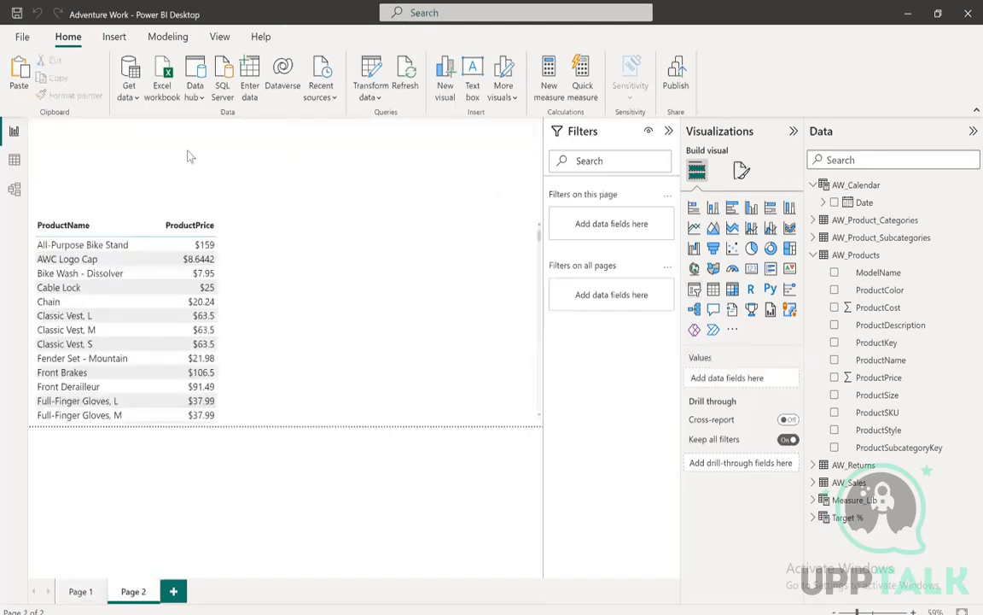
pyautogui.hotkey('ctrl', 'v')
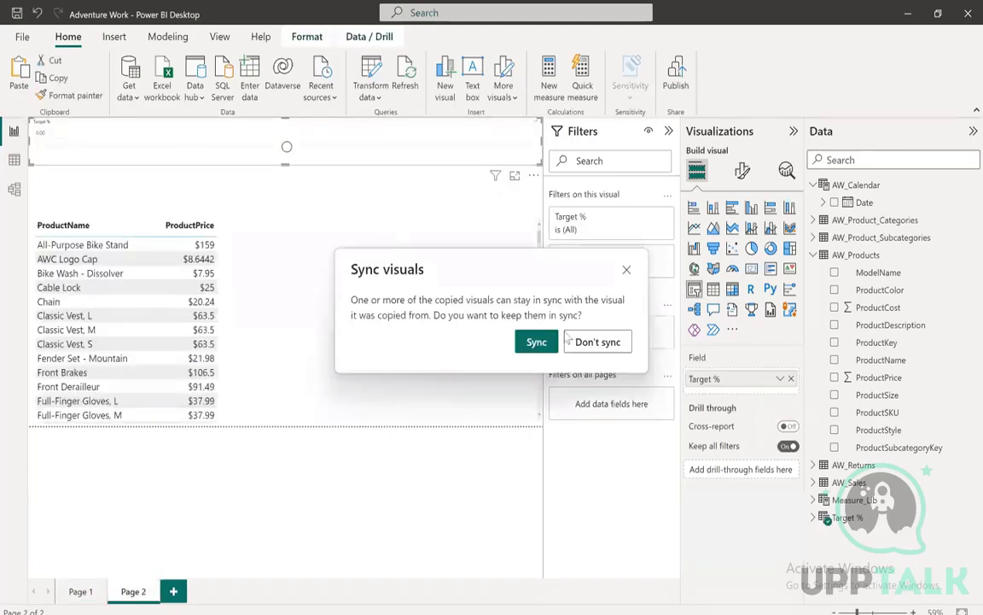
pyautogui.click(536, 342)
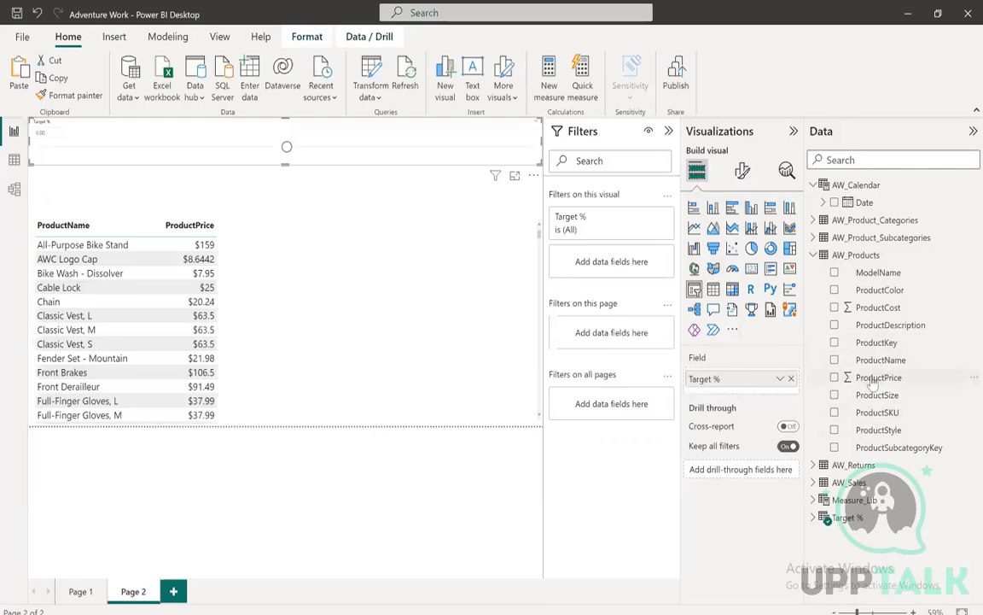
# Add a summed ProductPrice column to the product table on Page 2 after the existing ProductPrice column
pyautogui.moveTo(872, 386); pyautogui.dragTo(762, 350)
pyautogui.click(373, 299)
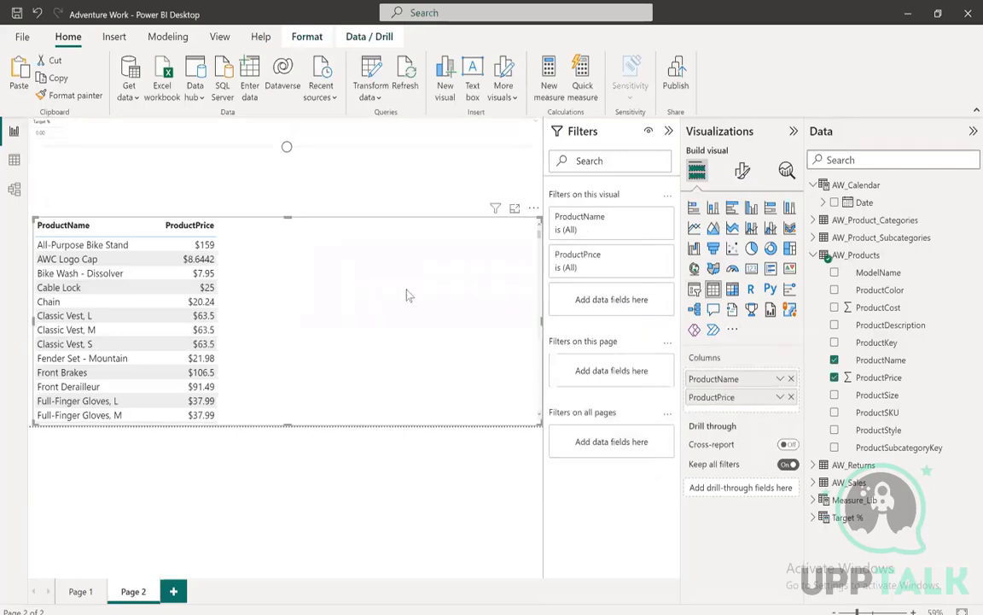
pyautogui.moveTo(871, 385); pyautogui.dragTo(738, 412)
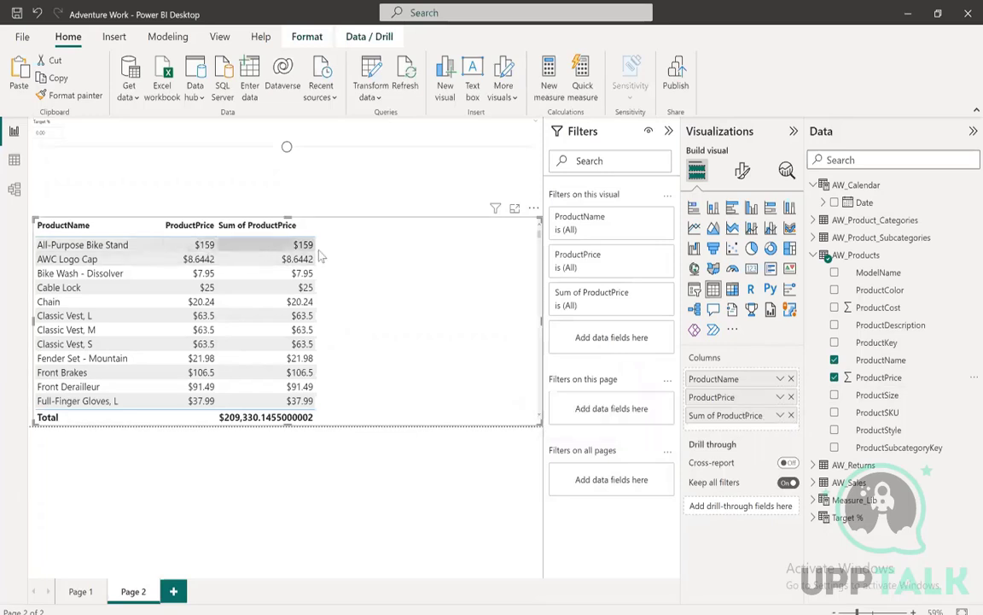
pyautogui.click(780, 415)
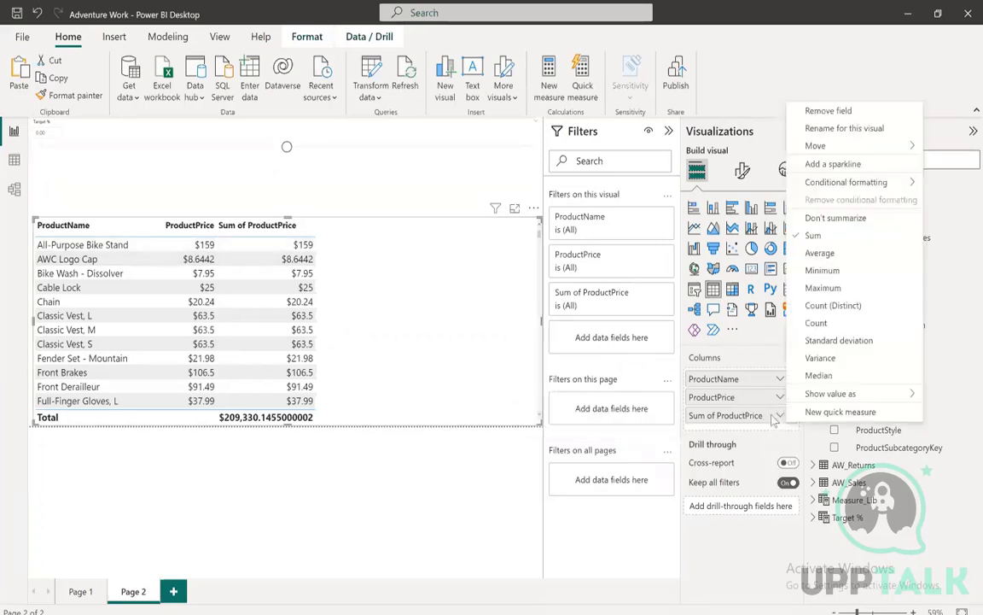
pyautogui.click(747, 465)
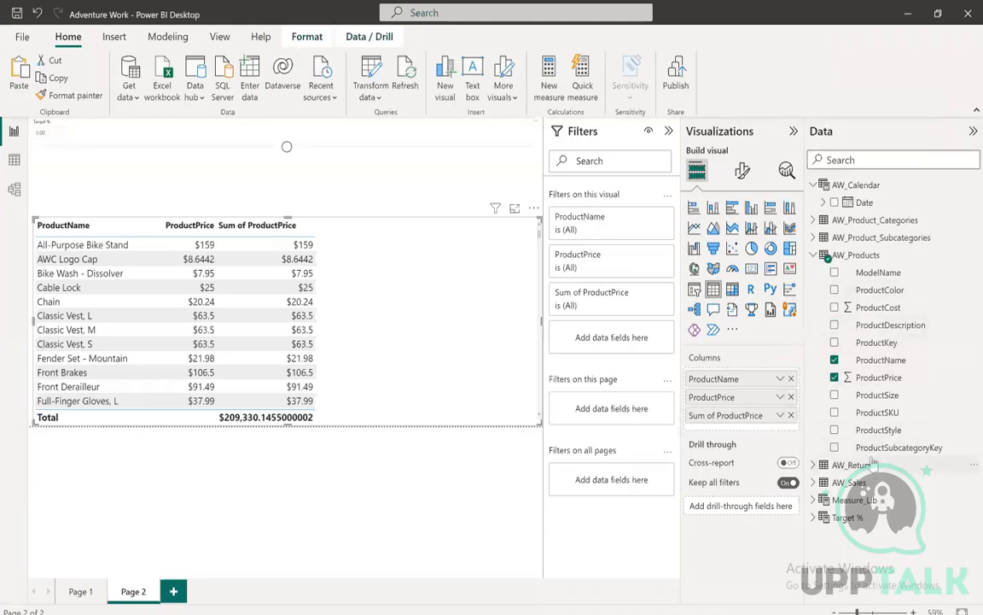
# Add another ProductPrice column to the Page 2 product table and summarize it as Average
pyautogui.moveTo(866, 384); pyautogui.dragTo(751, 432)
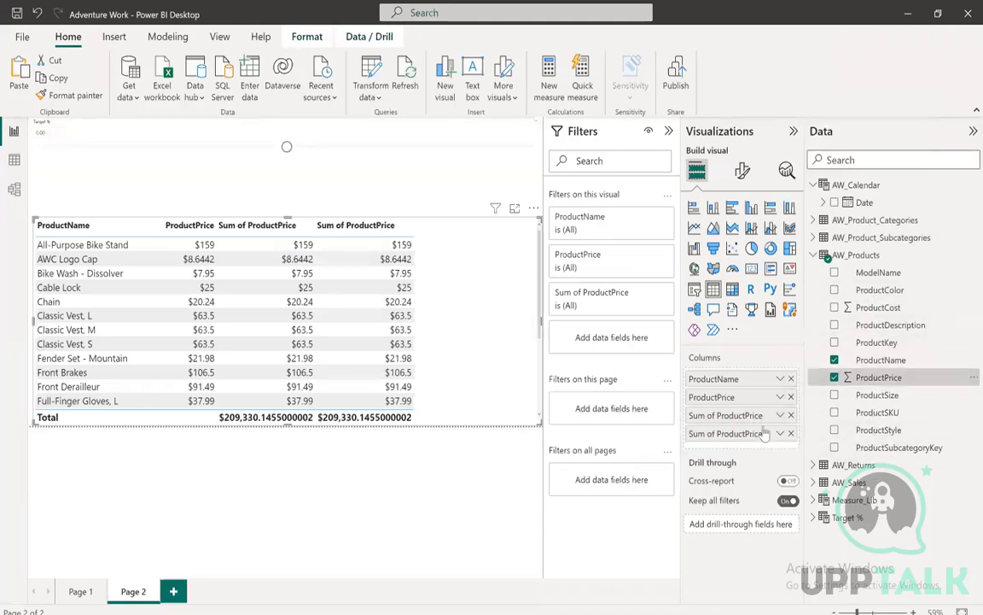
pyautogui.click(782, 435)
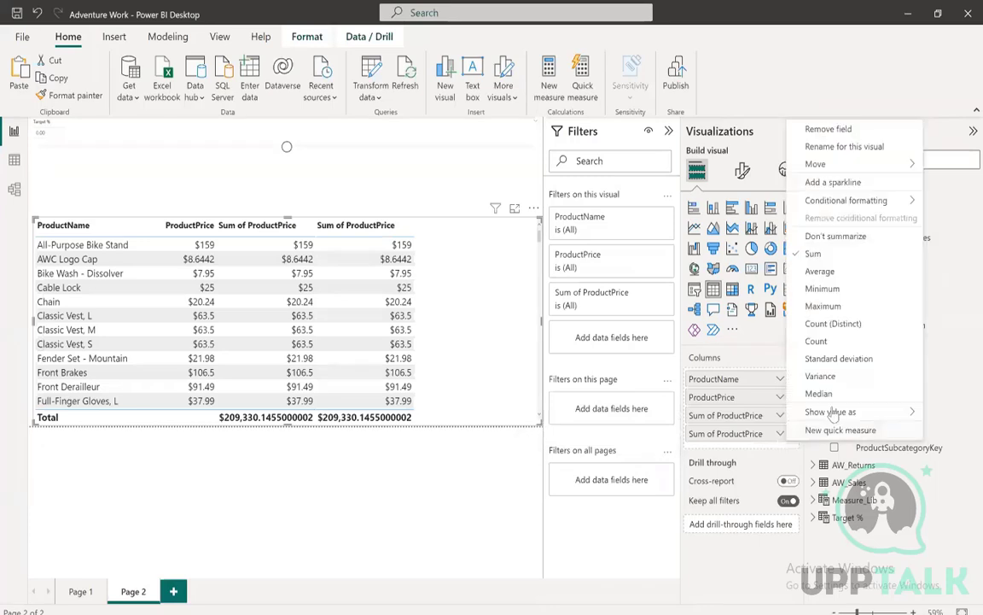
pyautogui.click(821, 271)
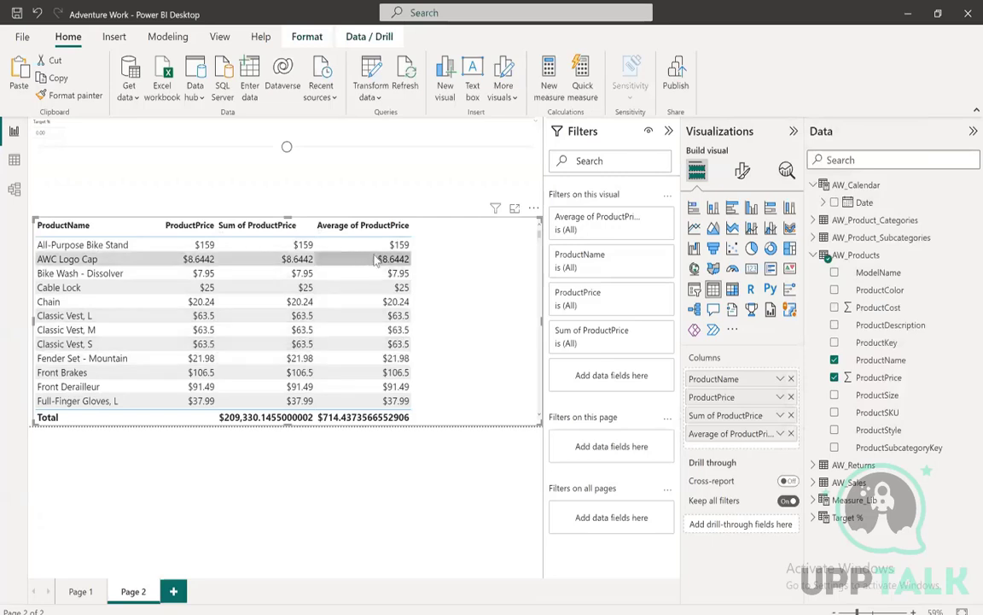
# Format ProductPrice as currency with 0 decimal places and turn off the totals in the product table
pyautogui.click(884, 378)
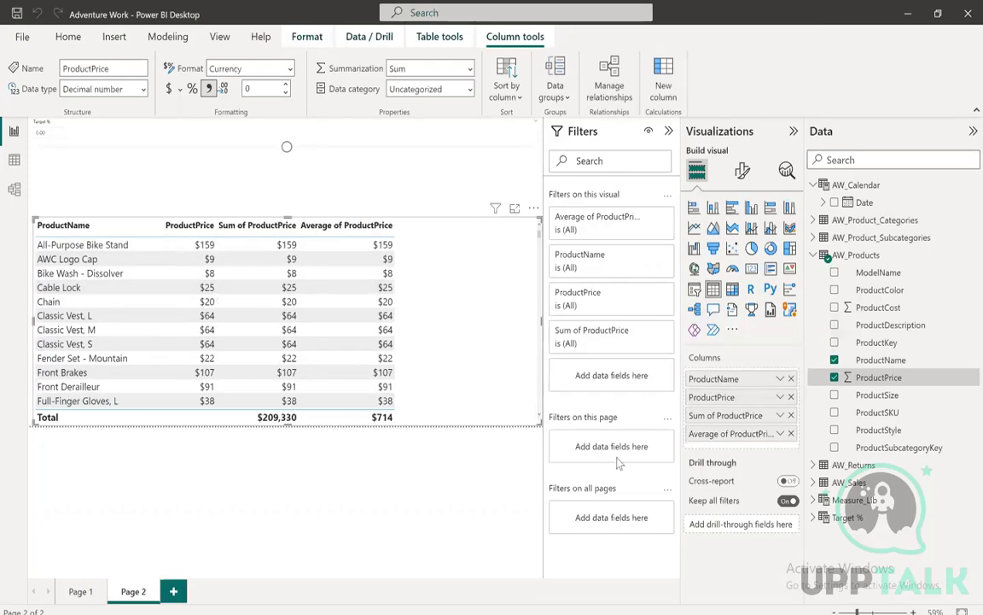
pyautogui.moveTo(543, 613)
pyautogui.click(742, 171)
pyautogui.click(695, 361)
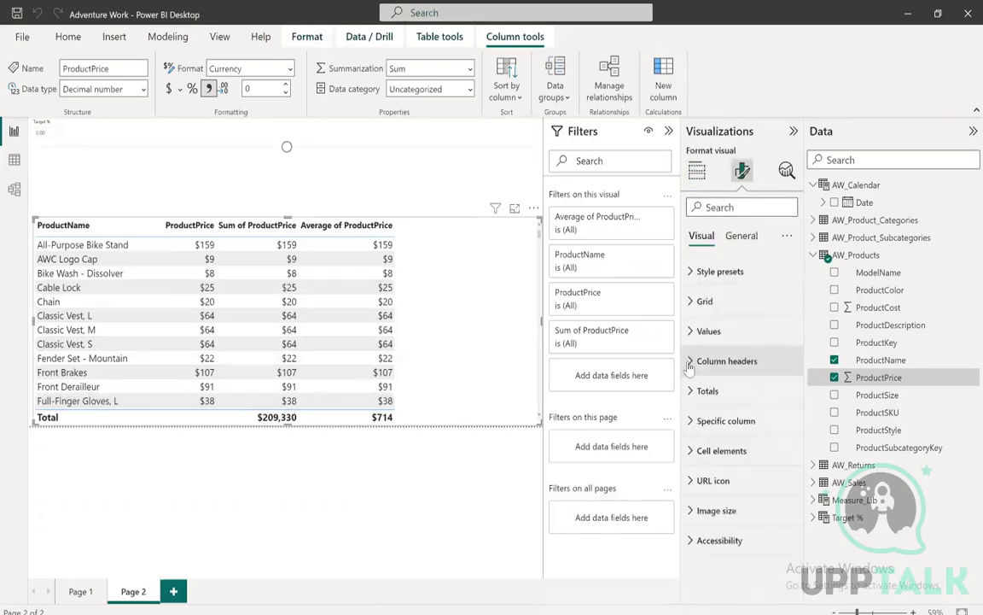
pyautogui.click(705, 390)
pyautogui.click(782, 425)
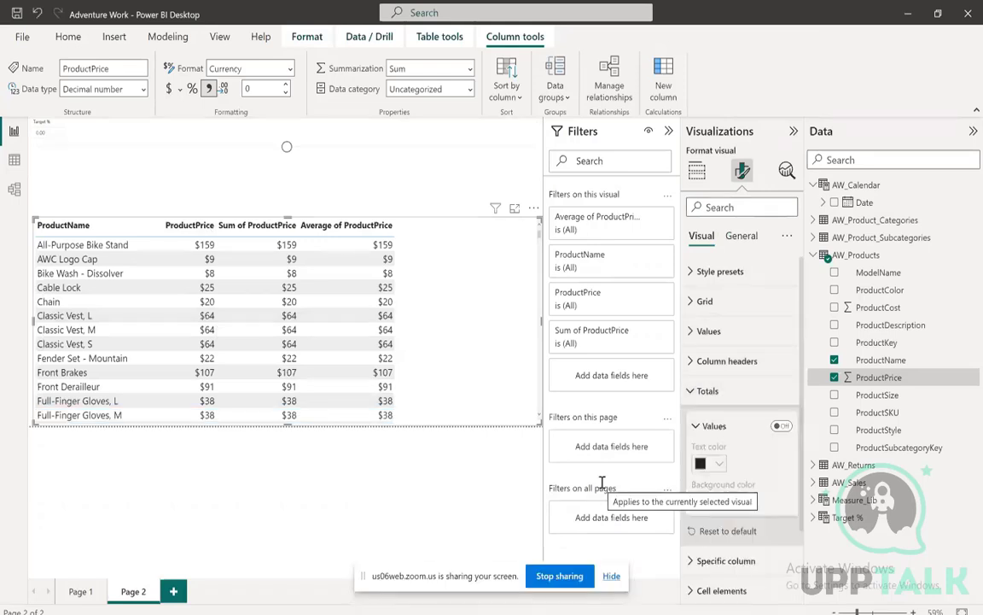
pyautogui.click(697, 170)
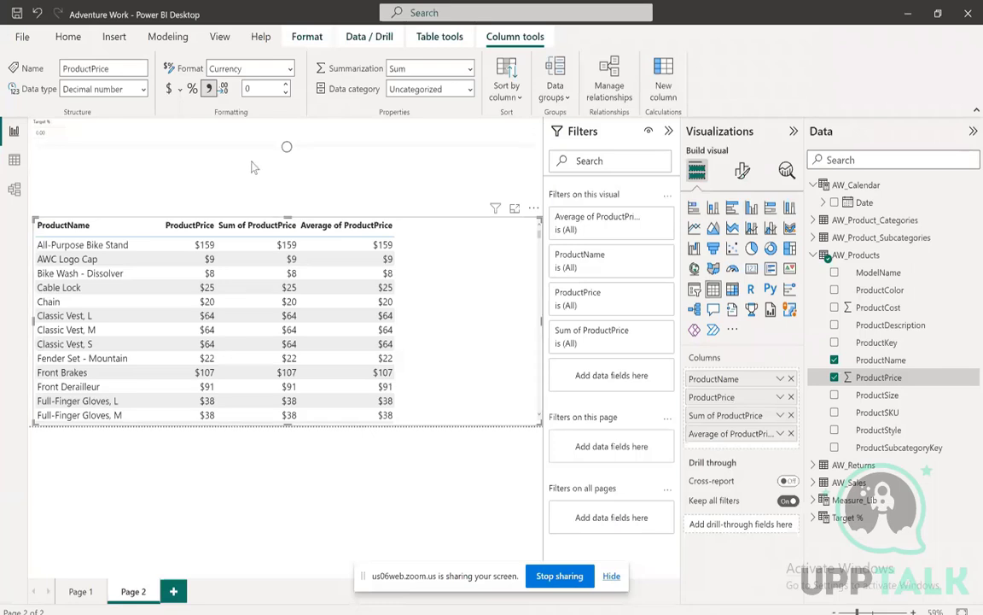
pyautogui.click(193, 154)
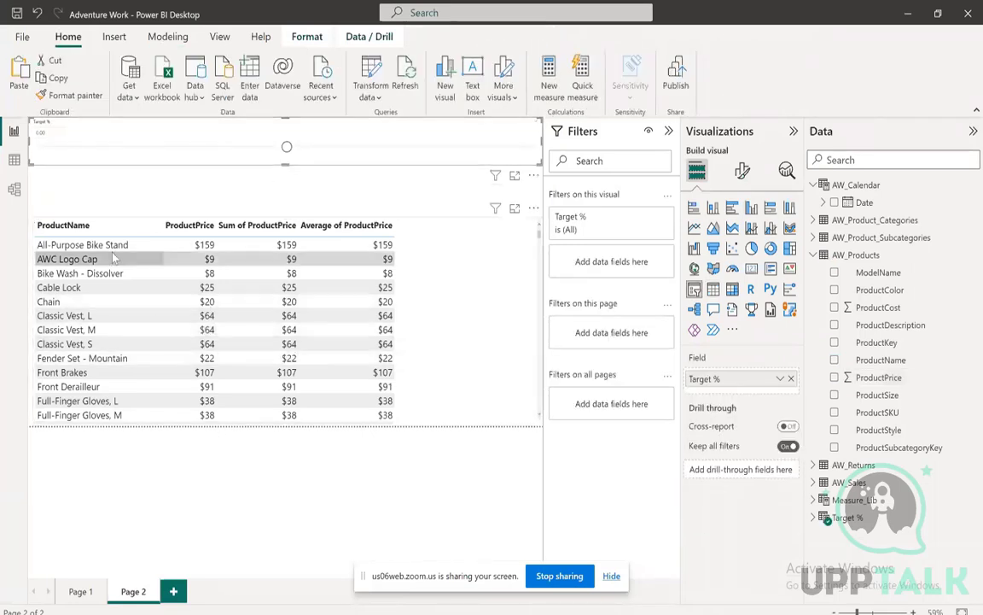
pyautogui.click(468, 311)
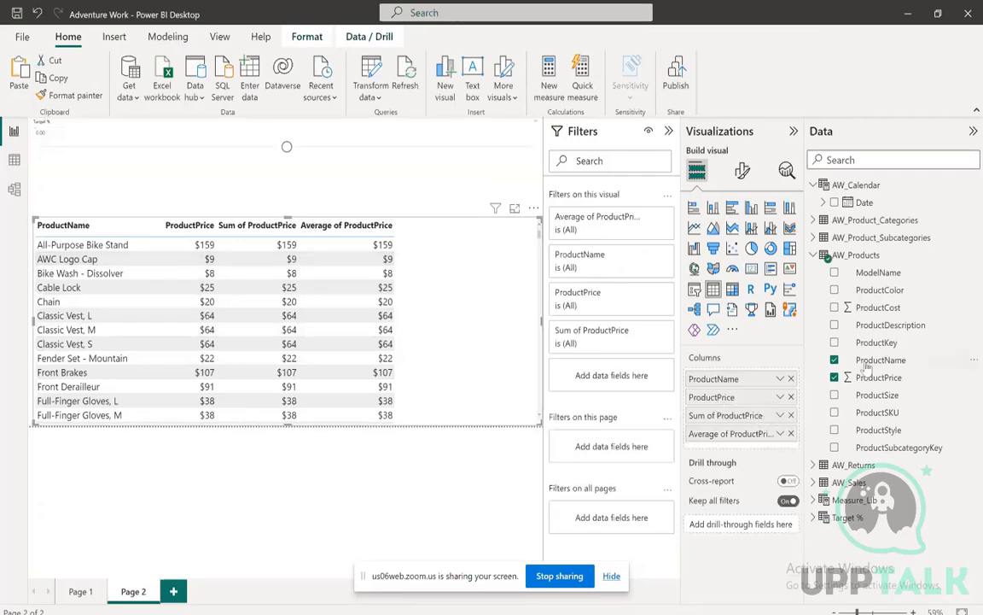
pyautogui.click(781, 415)
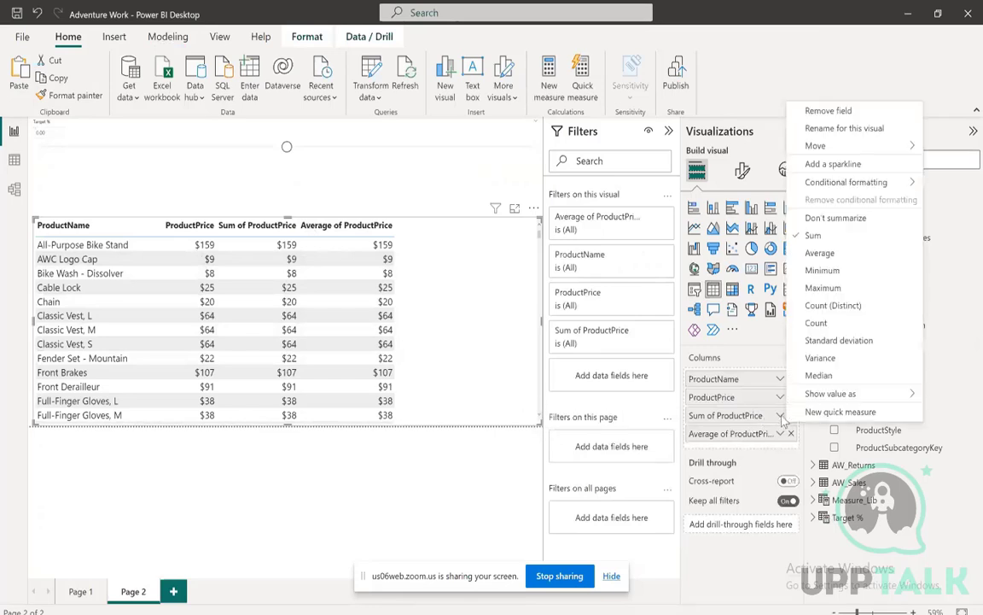
pyautogui.click(777, 464)
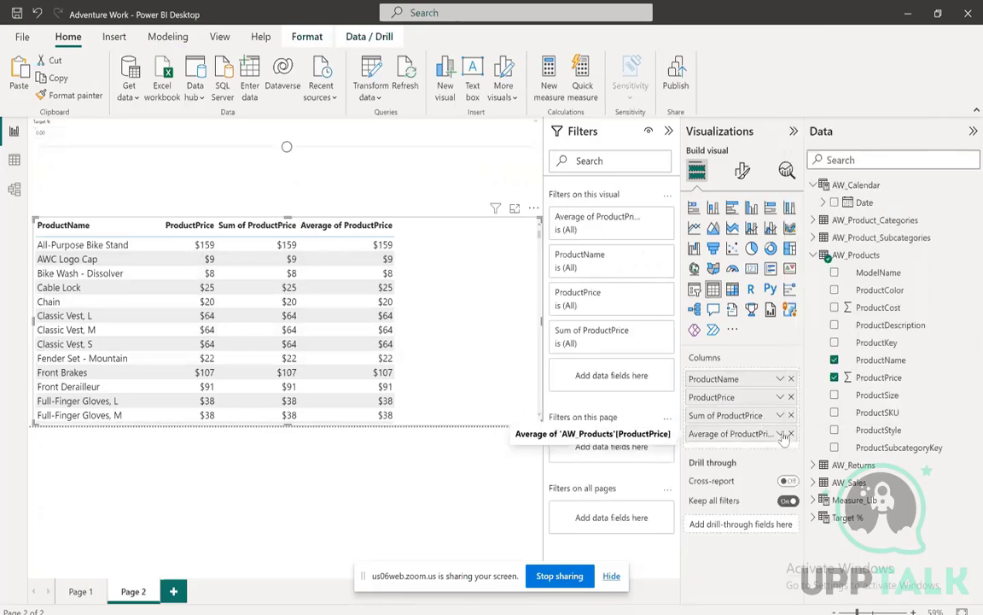
pyautogui.click(762, 435)
pyautogui.click(768, 452)
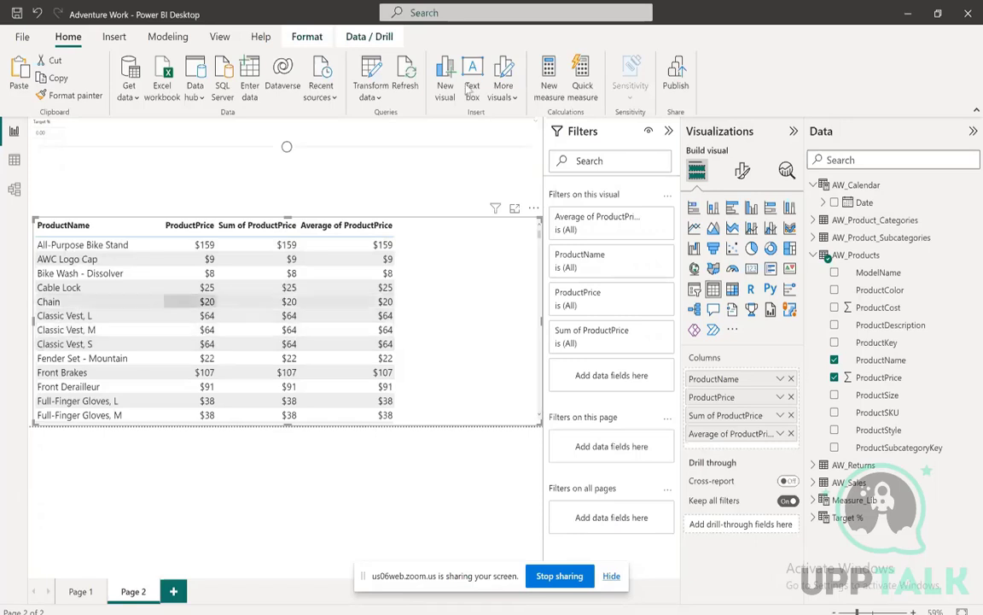
# Show the AW_Products table in the Data view and sort it by ProductName in ascending order
pyautogui.click(14, 160)
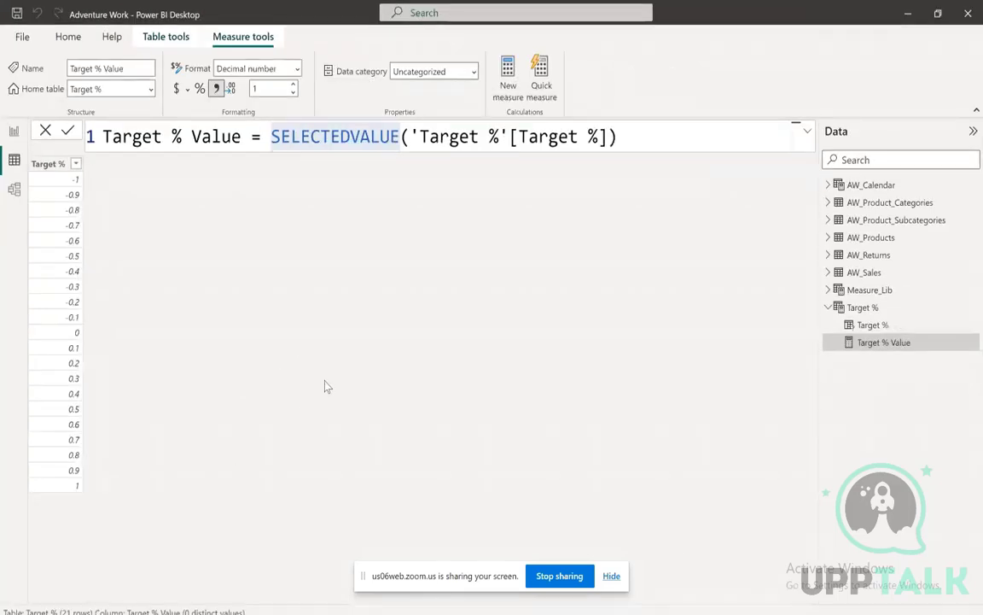
pyautogui.click(827, 308)
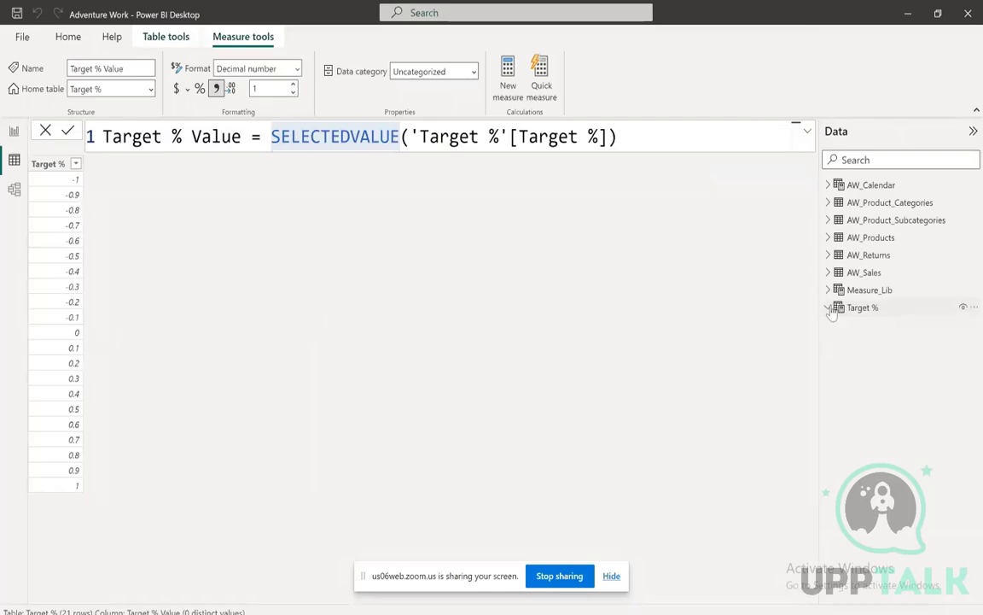
pyautogui.click(867, 238)
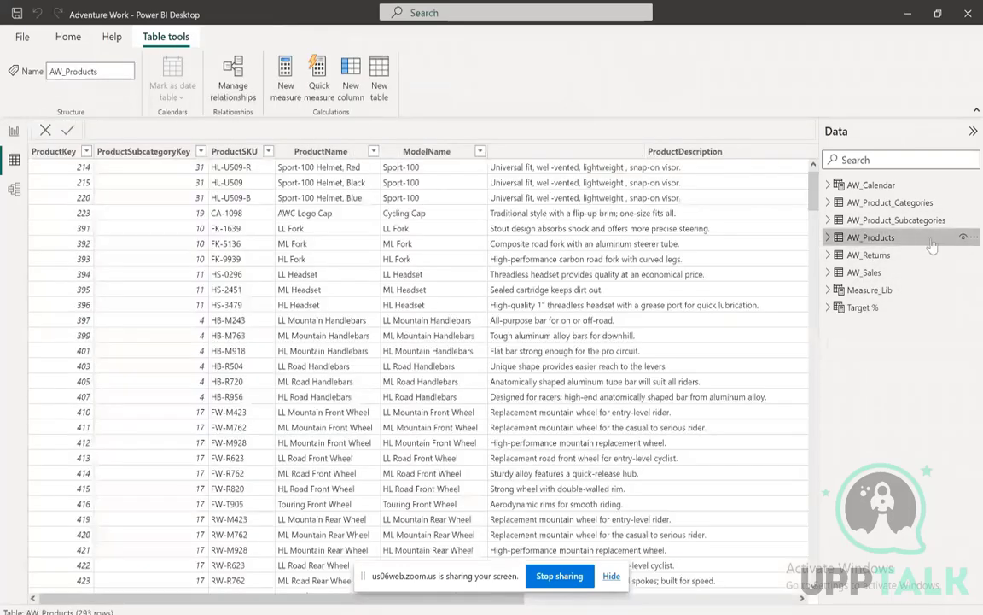
pyautogui.click(62, 151)
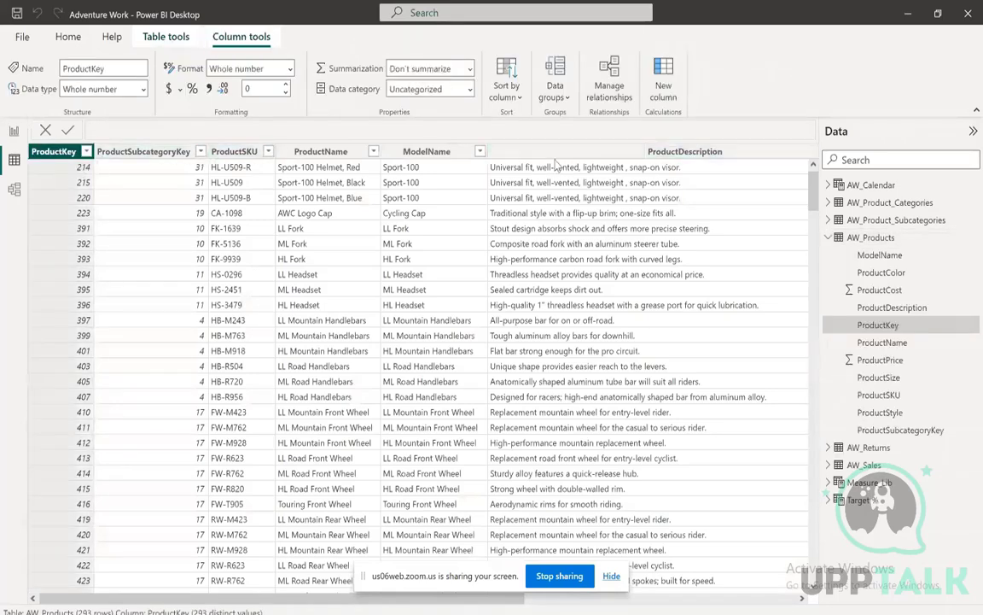
pyautogui.click(321, 151)
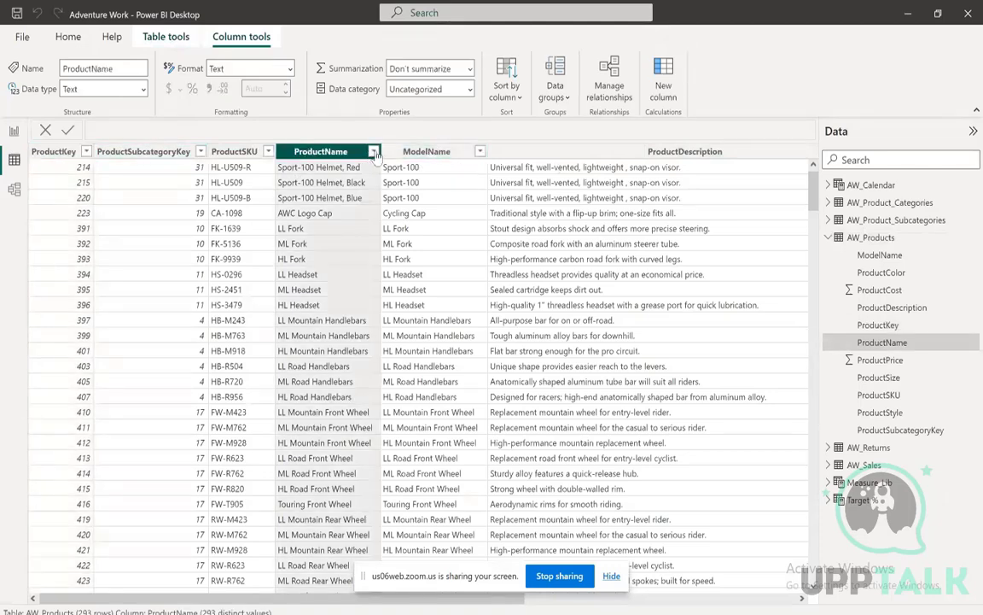
pyautogui.click(373, 152)
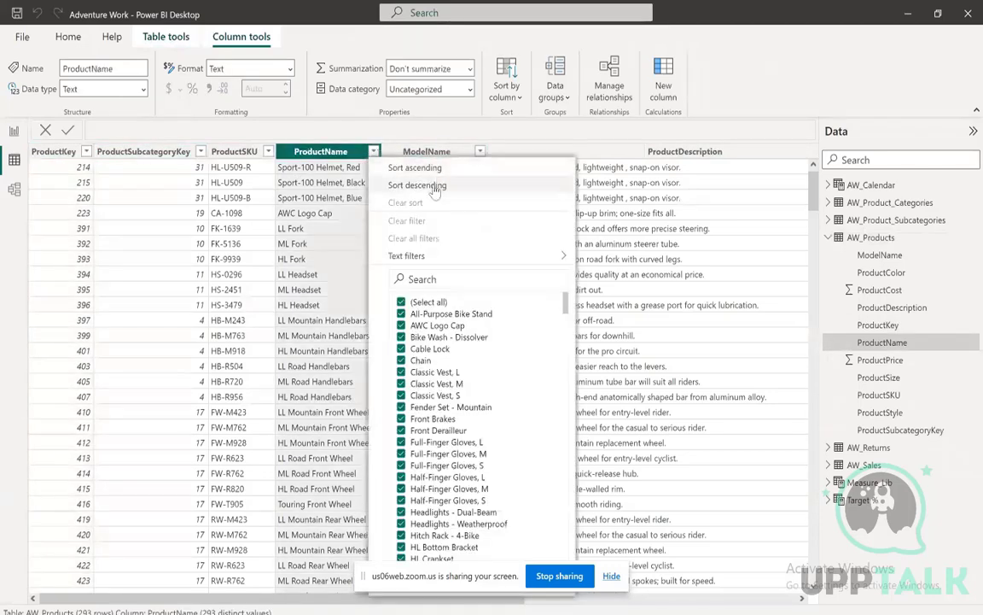
pyautogui.click(416, 169)
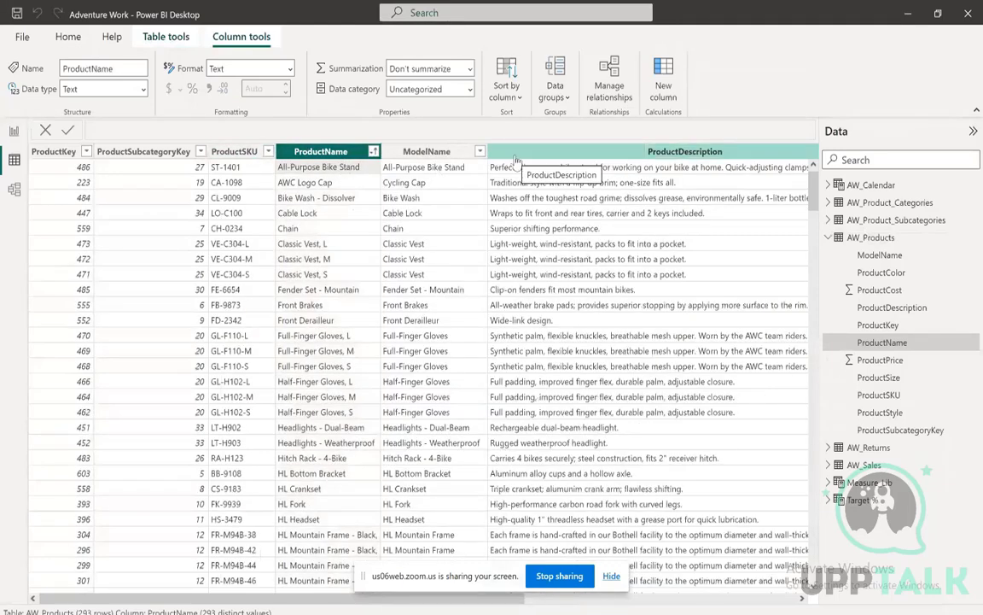
# Examine the row values across the AW_Products columns through to ProductCost and ProductPrice
pyautogui.press('Tab')
pyautogui.press('Tab')
pyautogui.press('Tab')
pyautogui.press('Tab')
pyautogui.press('Tab')
pyautogui.press('Tab')
pyautogui.press('Tab')
pyautogui.press('Tab')
pyautogui.press('Tab')
pyautogui.press('Tab')
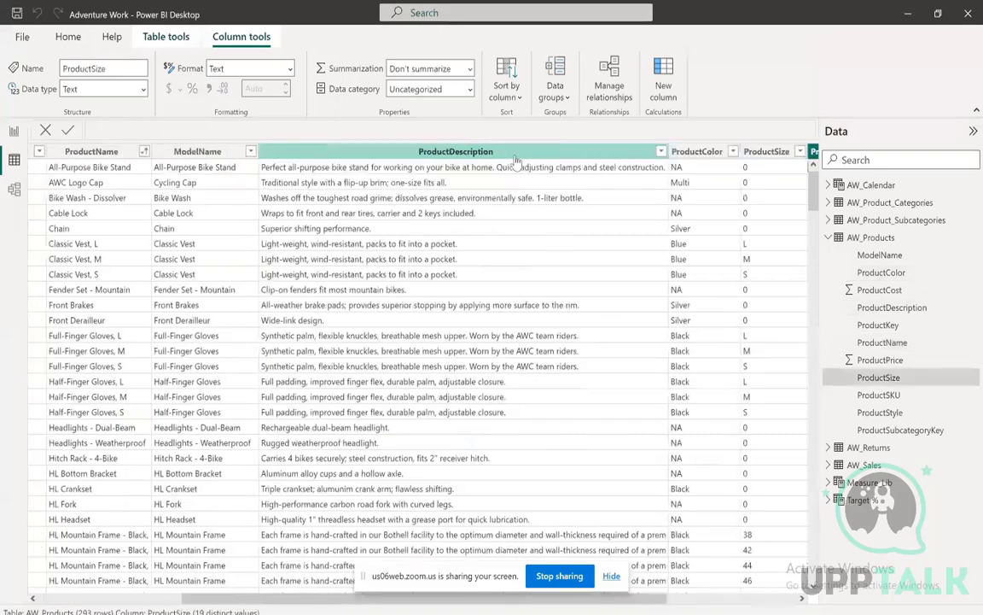
pyautogui.press('Tab')
pyautogui.press('Up')
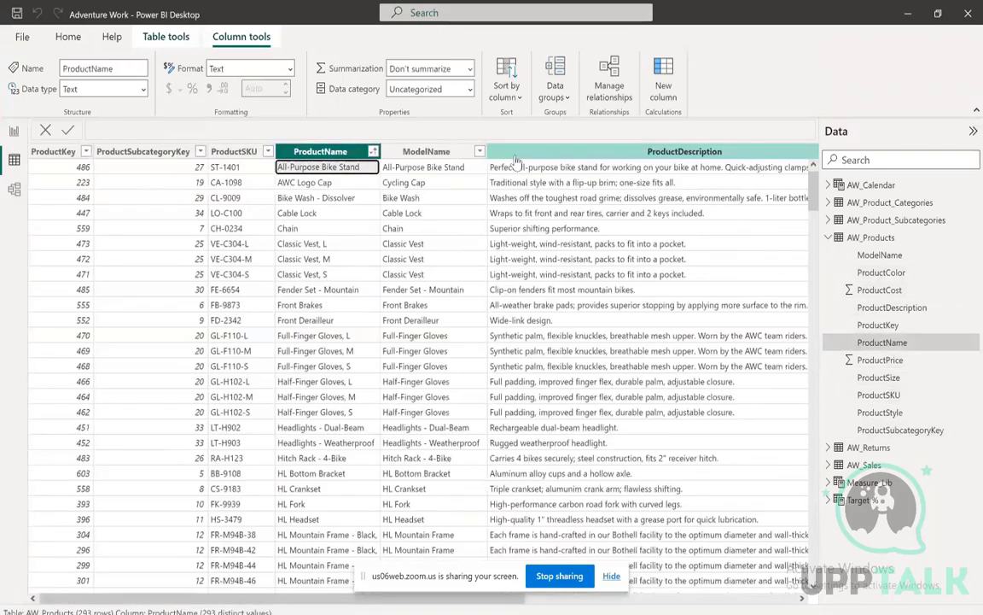
pyautogui.press('Tab')
pyautogui.press('Tab')
pyautogui.press('Tab')
pyautogui.press('Tab')
pyautogui.press('Tab')
pyautogui.press('Tab')
pyautogui.press('Tab')
pyautogui.press('Tab')
pyautogui.press('Right')
pyautogui.press('Left')
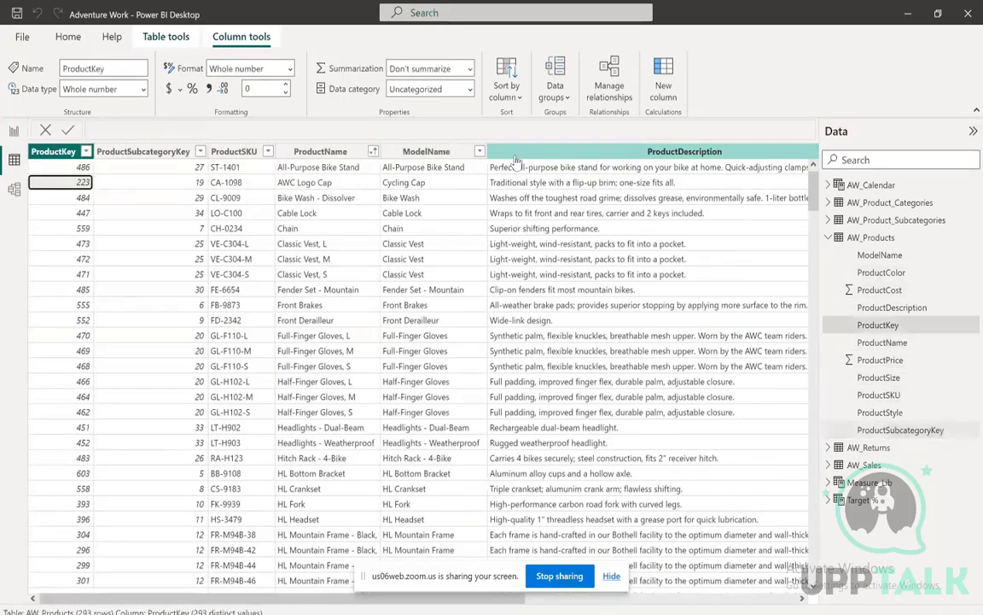
pyautogui.press('Left')
pyautogui.press('Left')
pyautogui.press('Right')
pyautogui.press('Left')
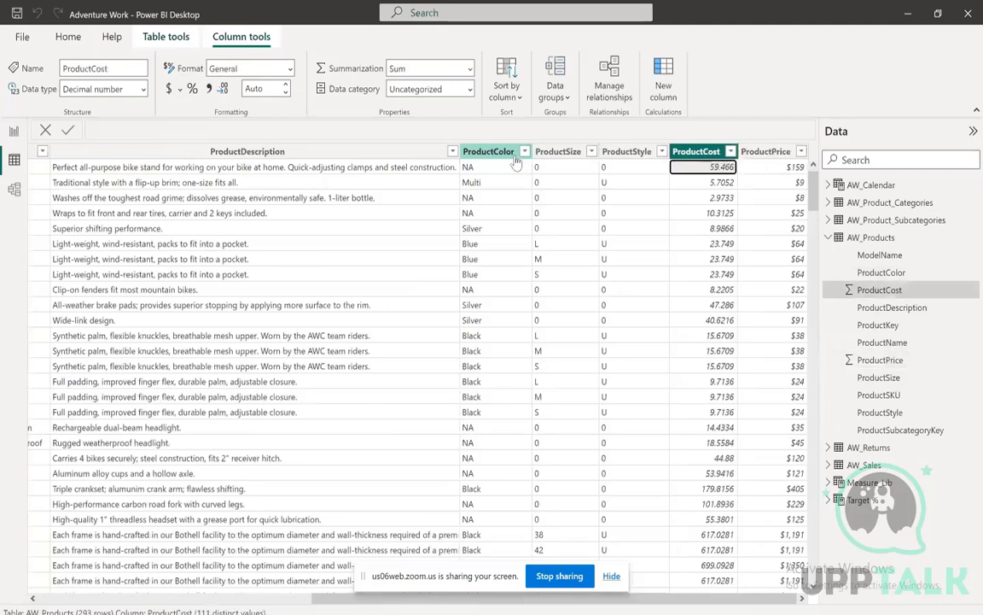
pyautogui.press('Right')
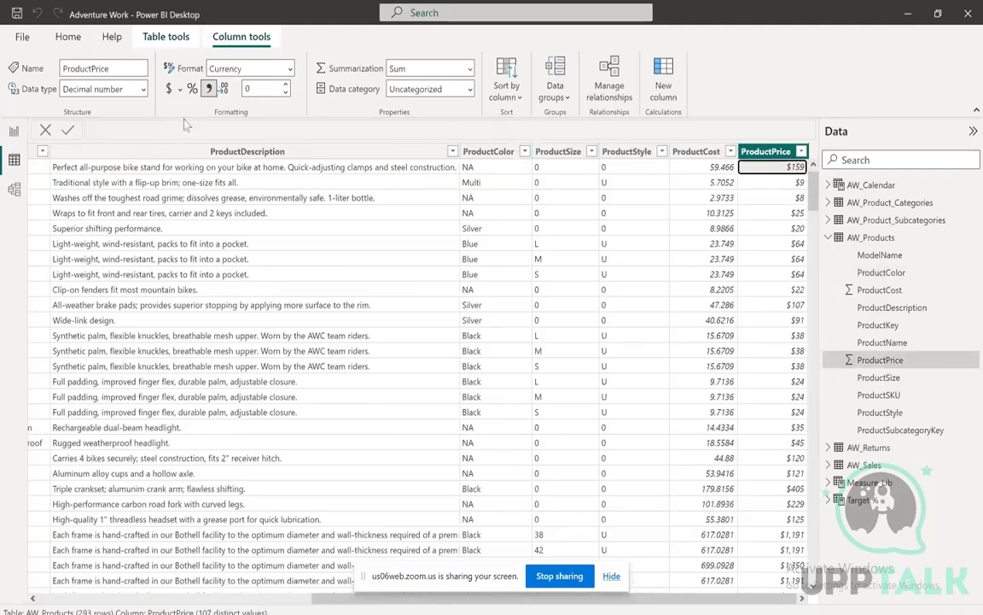
# Return to the report and remove the Average and Sum of ProductPrice columns from the Page 2 product table
pyautogui.click(10, 133)
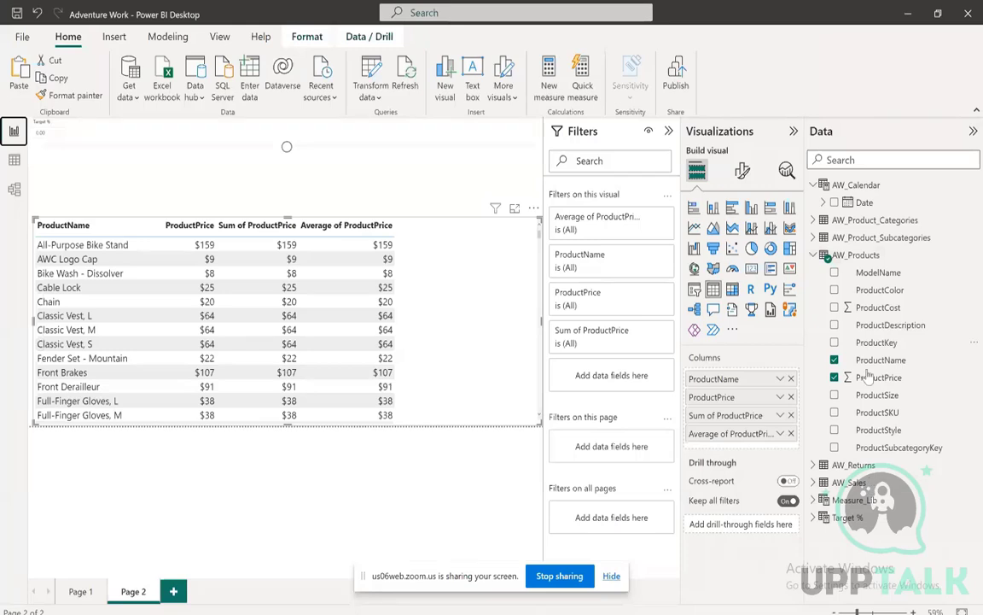
pyautogui.click(814, 255)
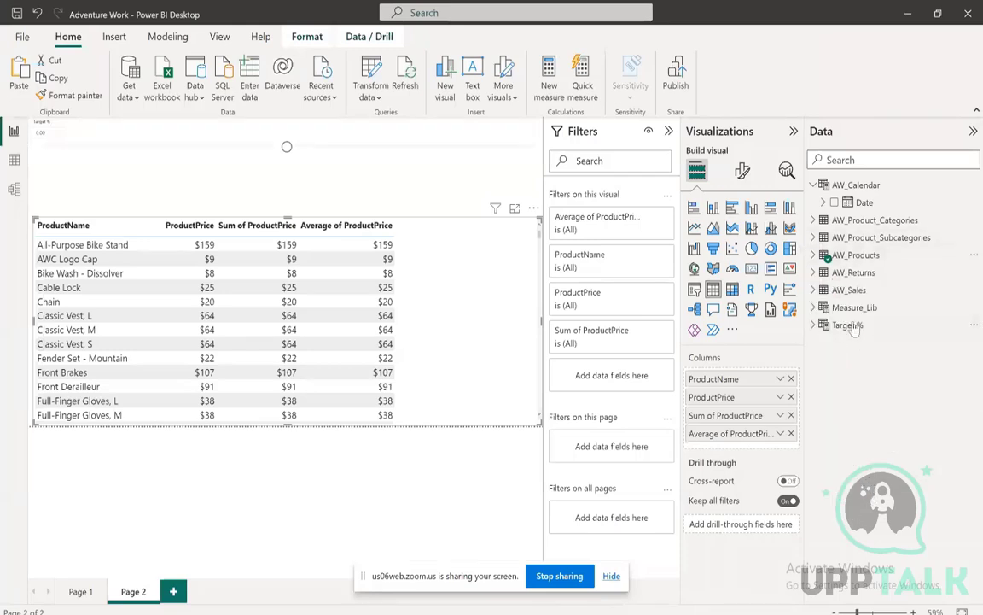
pyautogui.click(832, 290)
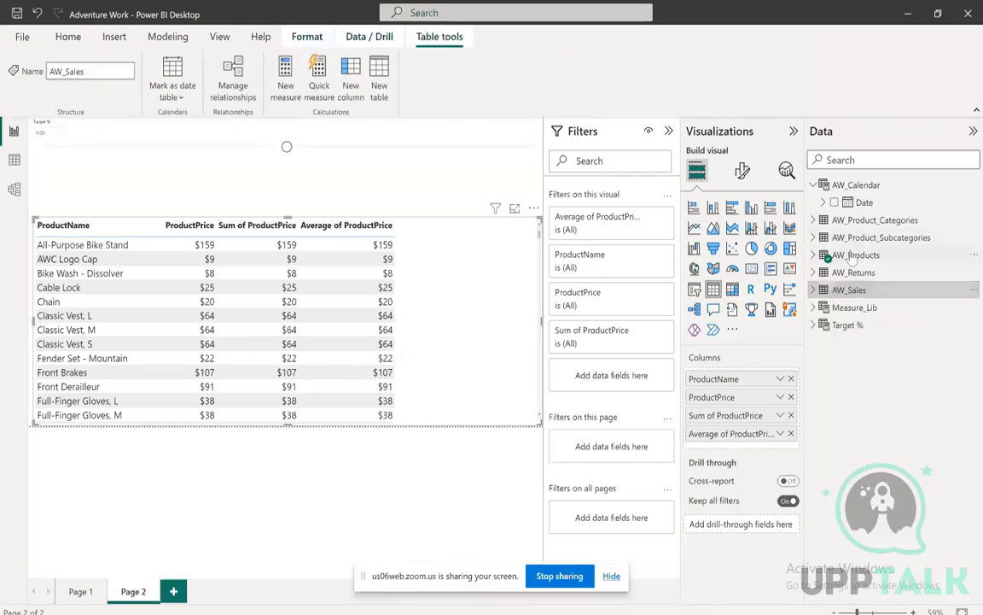
pyautogui.click(856, 256)
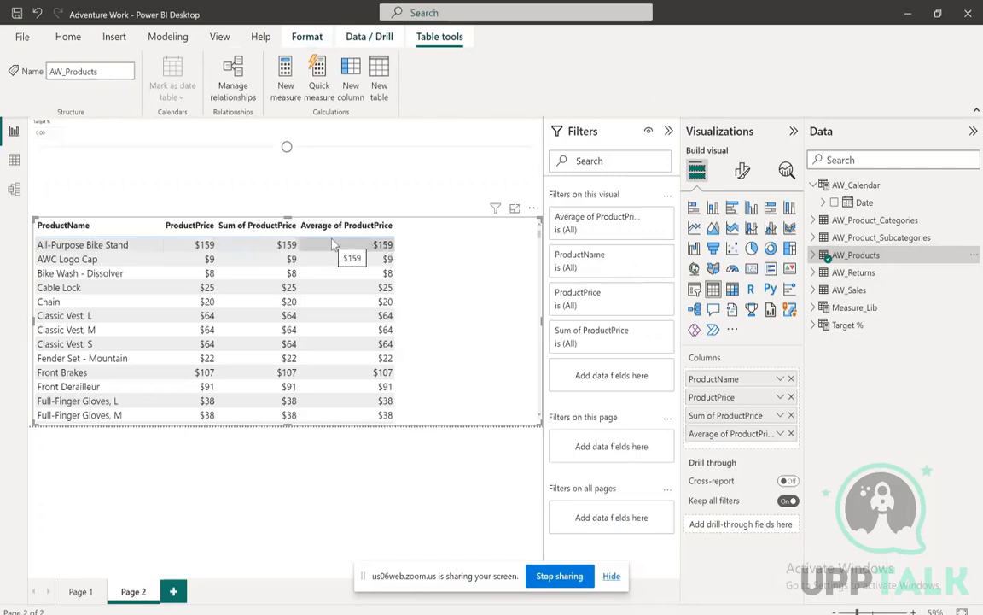
pyautogui.click(791, 435)
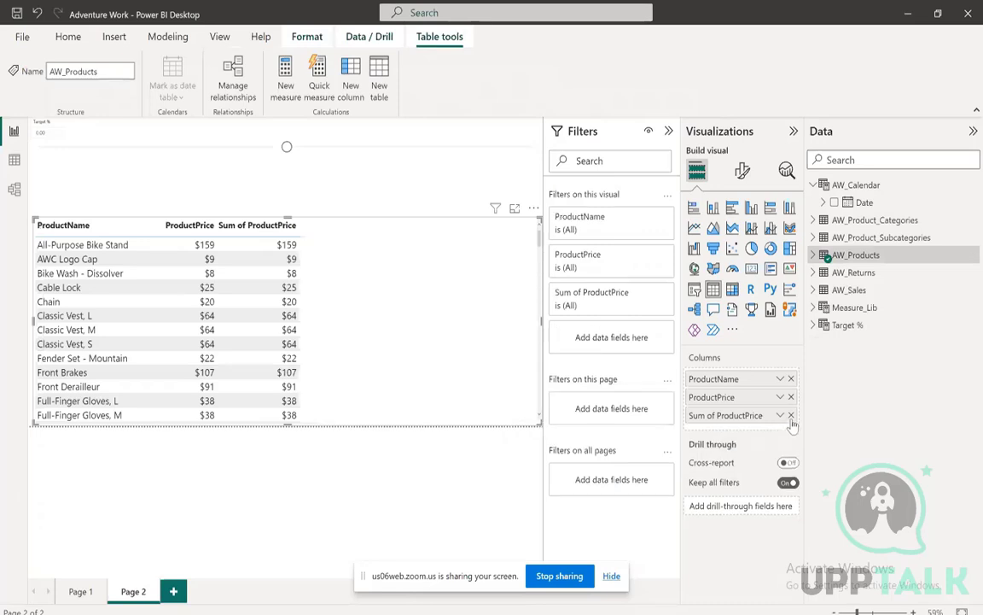
pyautogui.click(791, 415)
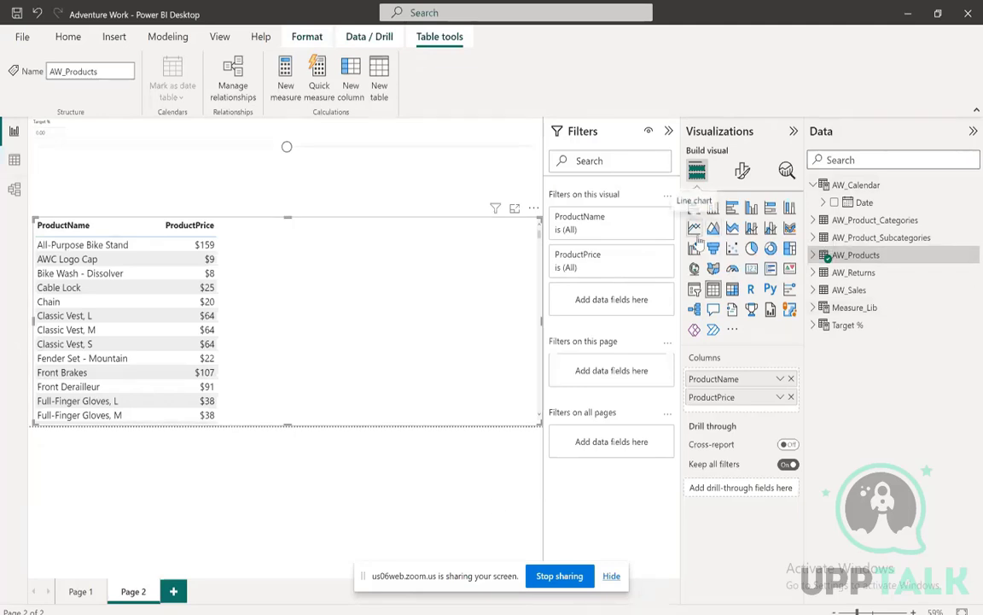
# Create a new measure in Measure_Lib named Revised Price, leaving a blank line below the name for its formula
pyautogui.click(821, 309)
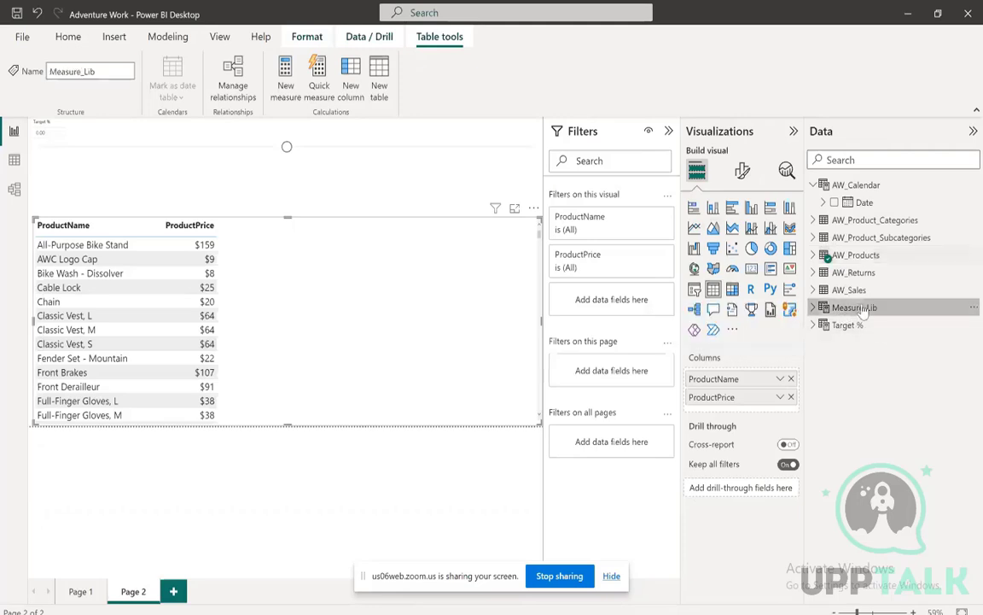
pyautogui.click(815, 309)
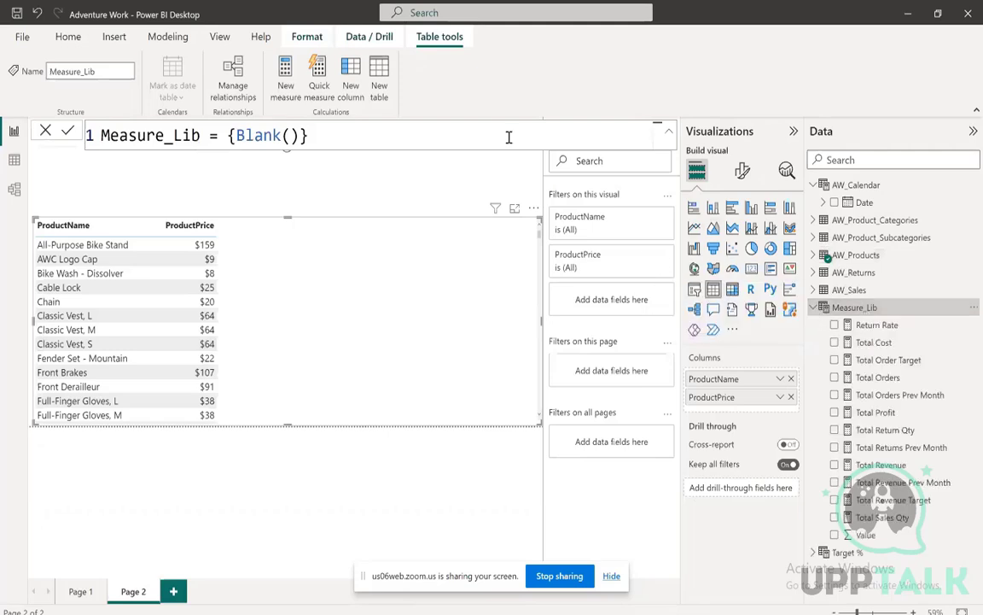
pyautogui.click(347, 101)
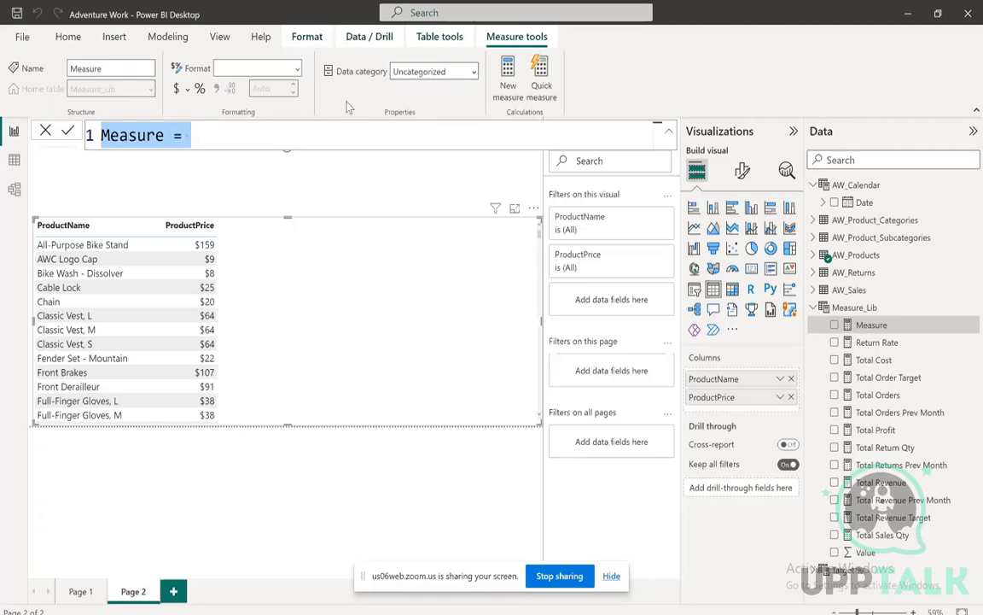
pyautogui.write('Average')
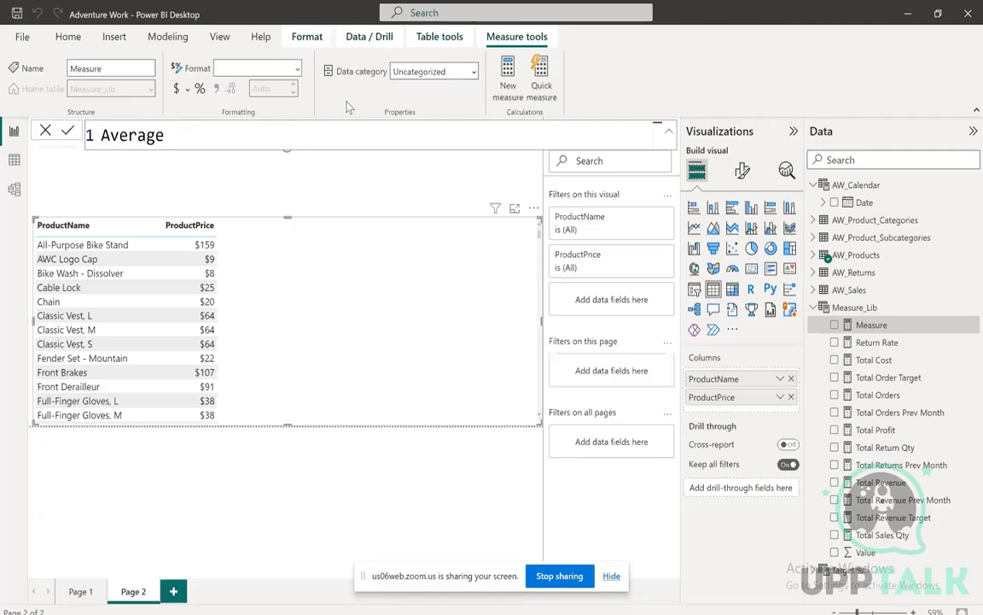
pyautogui.press('BackSpace')
pyautogui.press('BackSpace')
pyautogui.press('BackSpace')
pyautogui.press('BackSpace')
pyautogui.press('BackSpace')
pyautogui.press('BackSpace')
pyautogui.press('BackSpace')
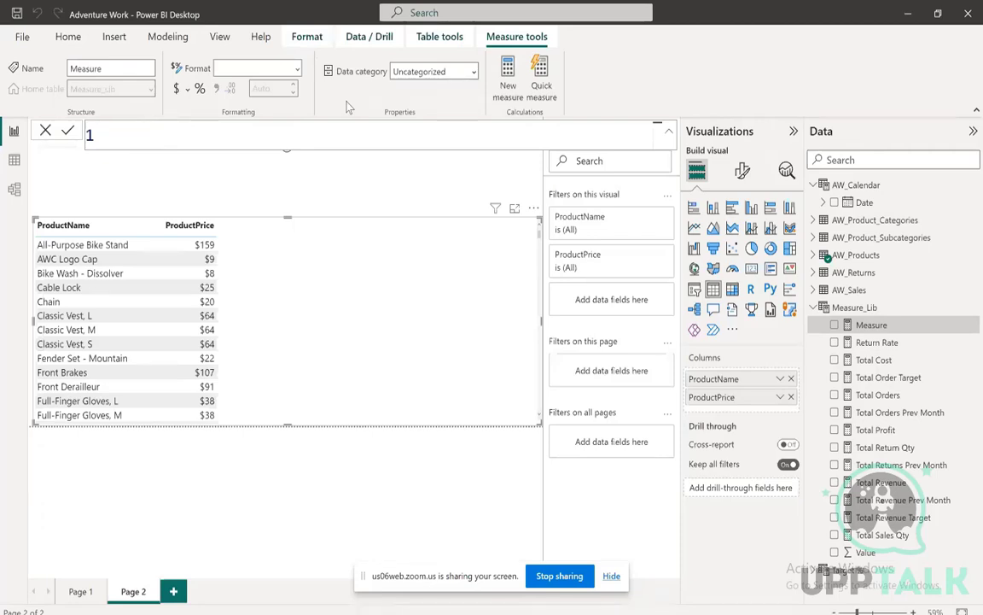
pyautogui.write('Revised ')
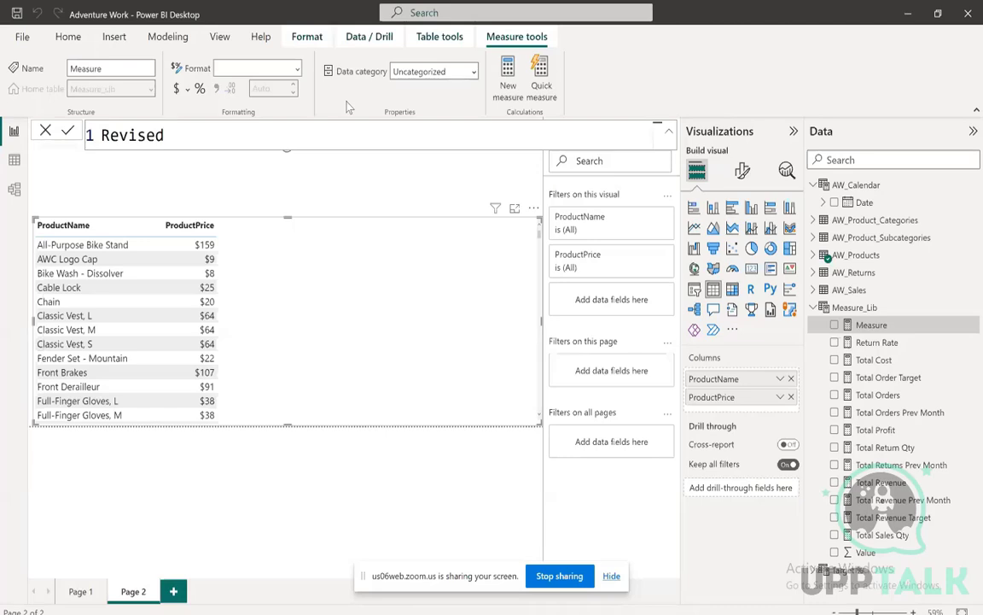
pyautogui.write('Price =')
pyautogui.hotkey('shift', 'Return')
pyautogui.hotkey('shift', 'Return')
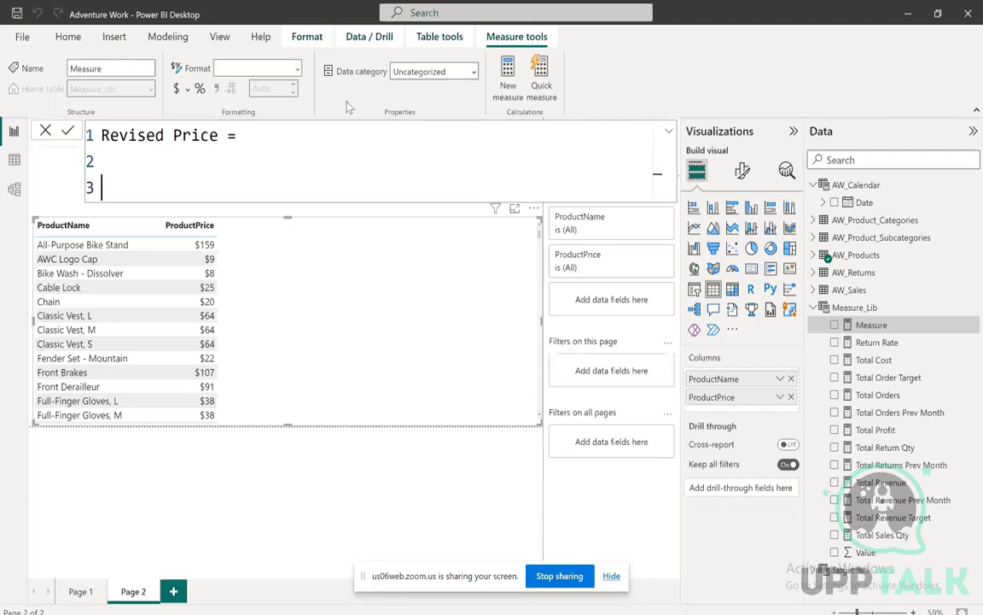
# Define the variable AvgPrice in the Revised Price measure as AVERAGE('AW_Products'[ProductPrice])
pyautogui.write('Var Avg')
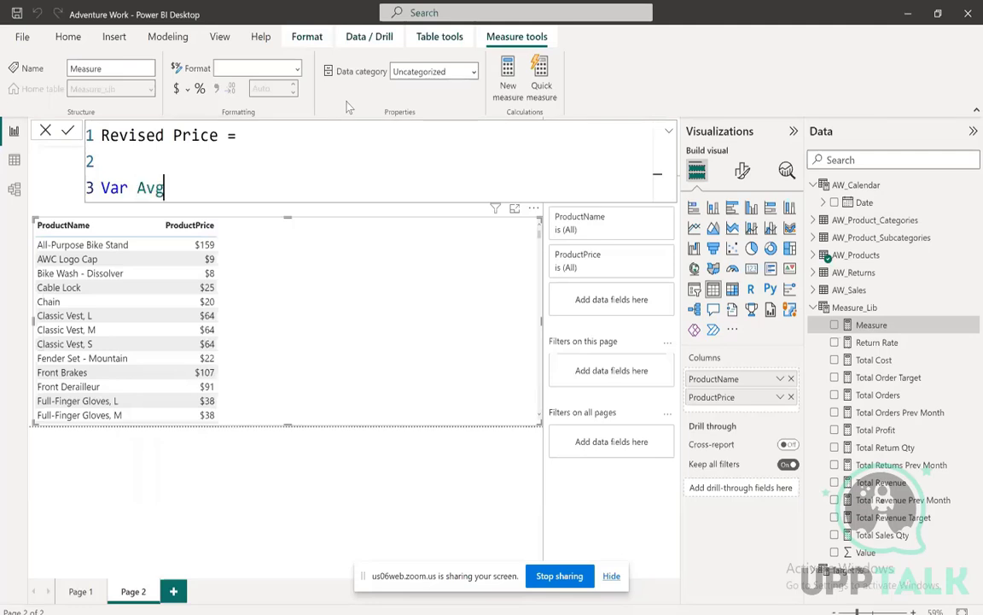
pyautogui.write('Price =S')
pyautogui.press('BackSpace')
pyautogui.write('Avera')
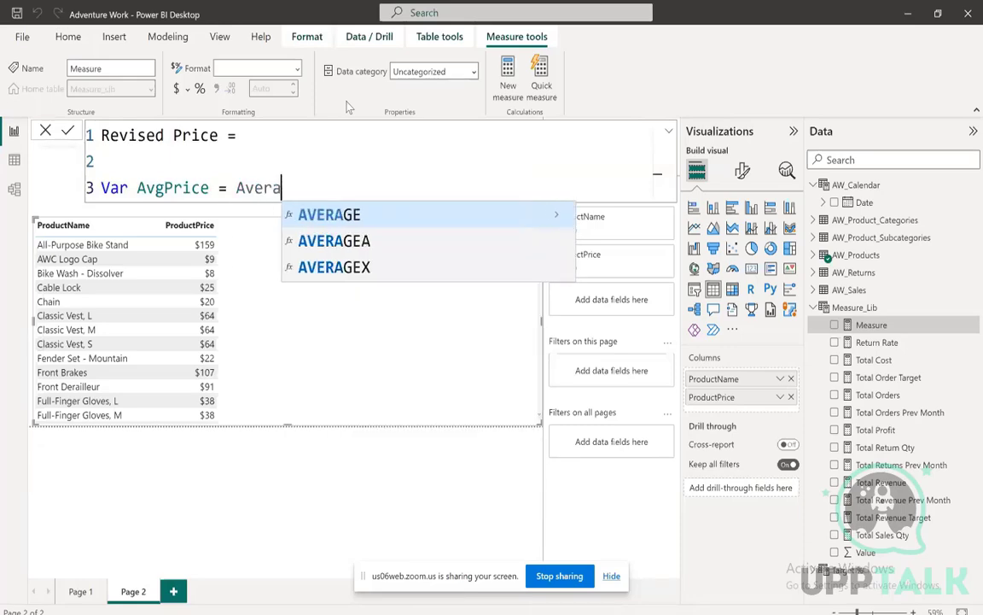
pyautogui.press('Tab')
pyautogui.write("'")
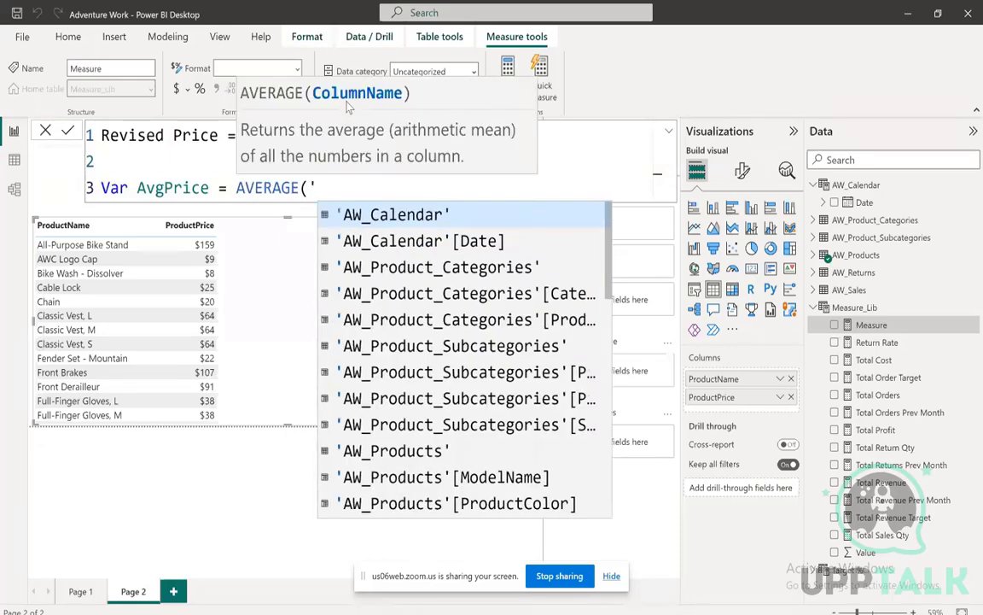
pyautogui.write('A')
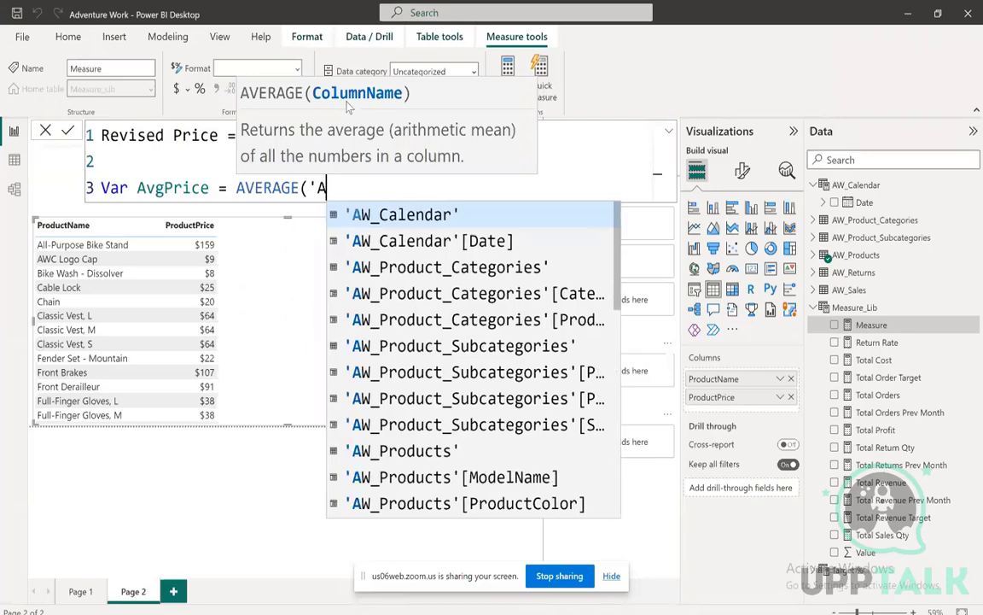
pyautogui.write('W_P')
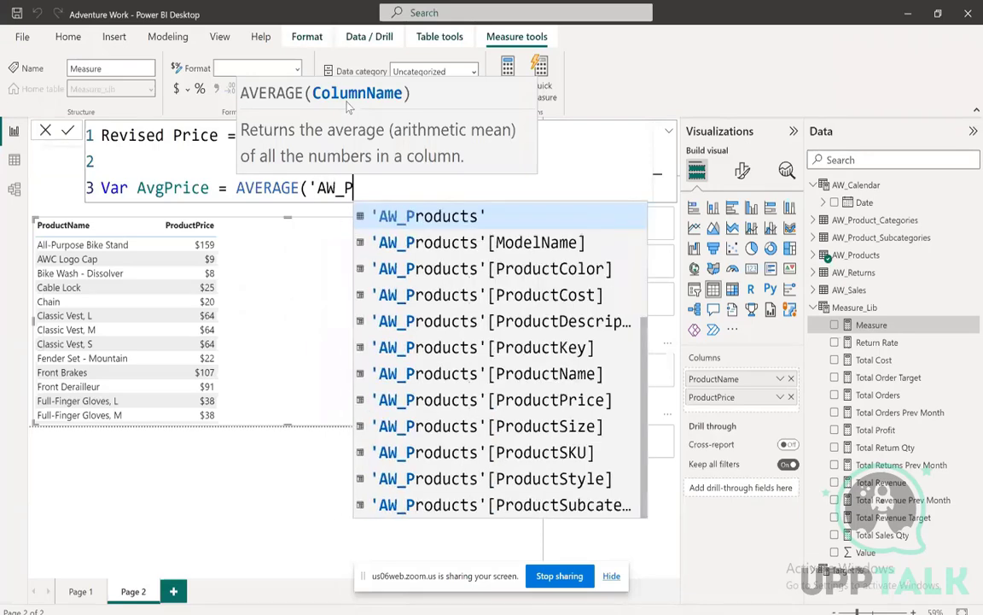
pyautogui.press('Tab')
pyautogui.write('[')
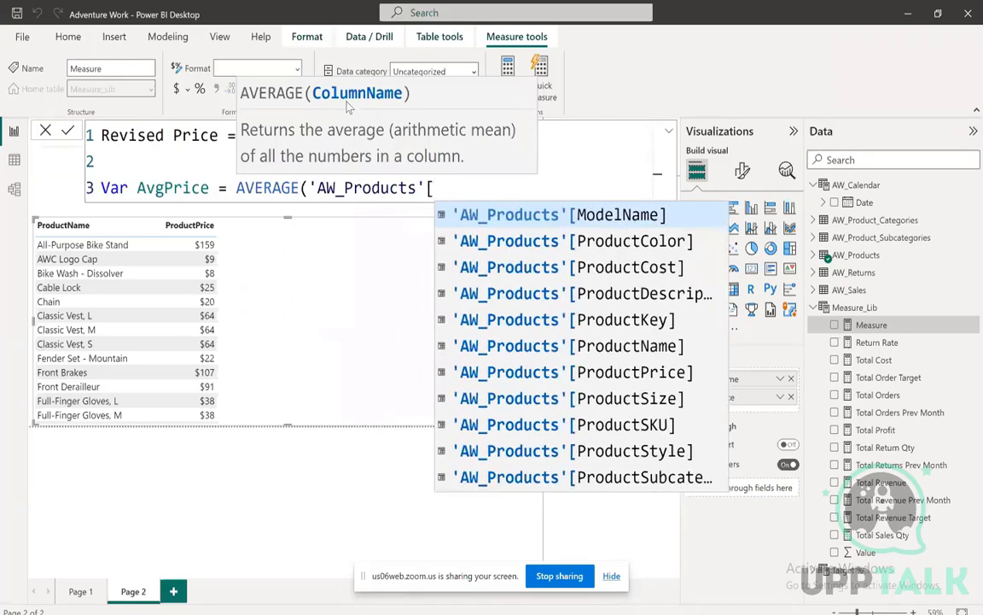
pyautogui.press('Down')
pyautogui.press('Down')
pyautogui.press('Down')
pyautogui.press('Down')
pyautogui.press('Down')
pyautogui.press('Down')
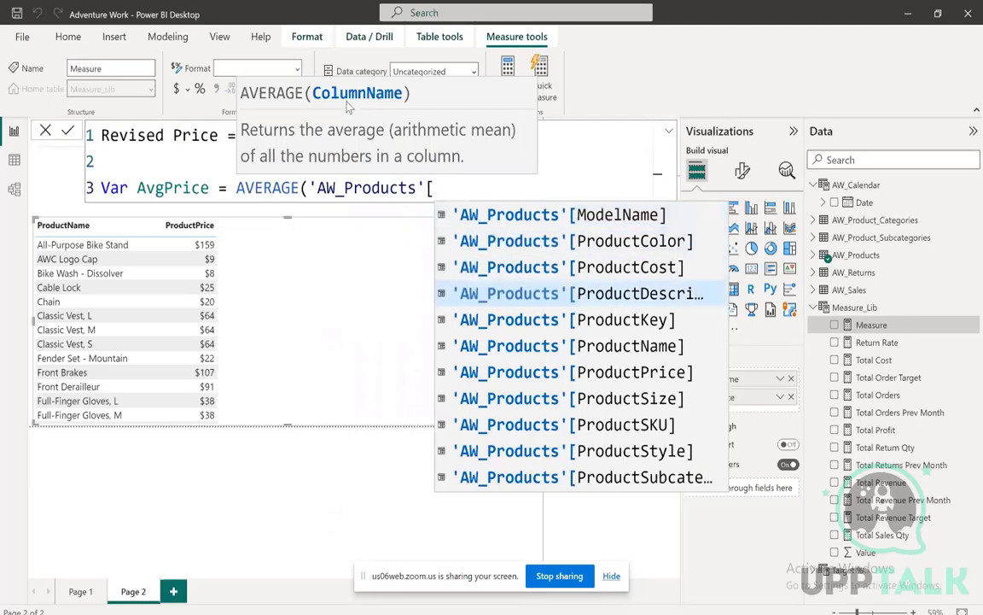
pyautogui.press('Tab')
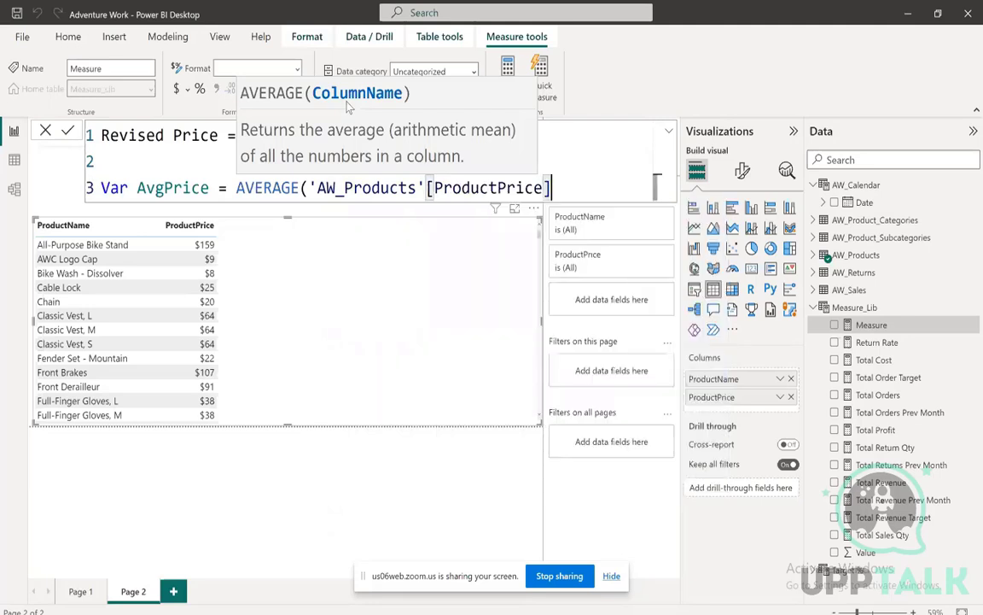
pyautogui.write(')')
# Add a Return statement below the AvgPrice variable, set apart by a blank line above and below it
pyautogui.hotkey('shift', 'Return')
pyautogui.write('R')
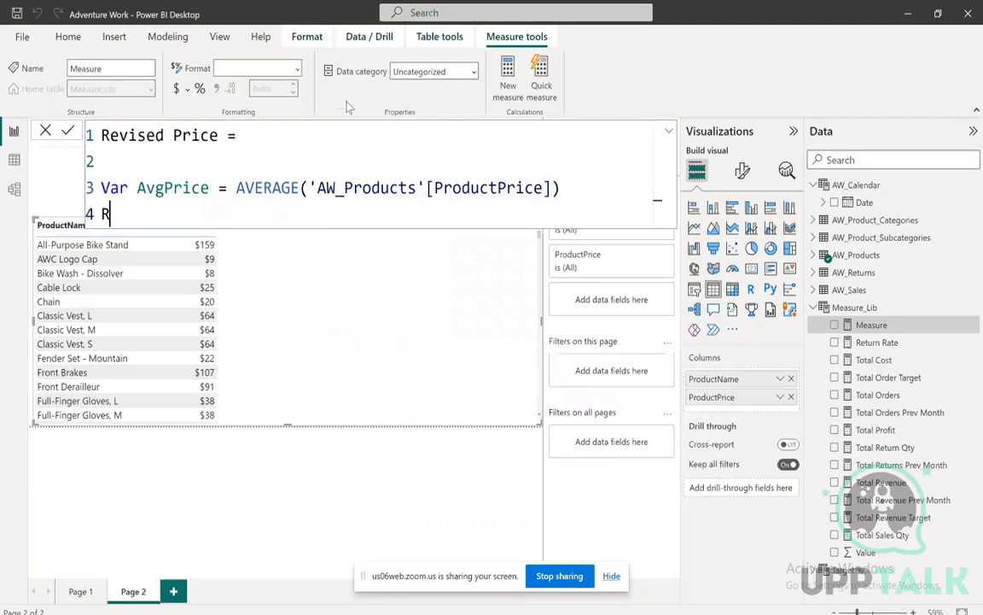
pyautogui.write('eturns')
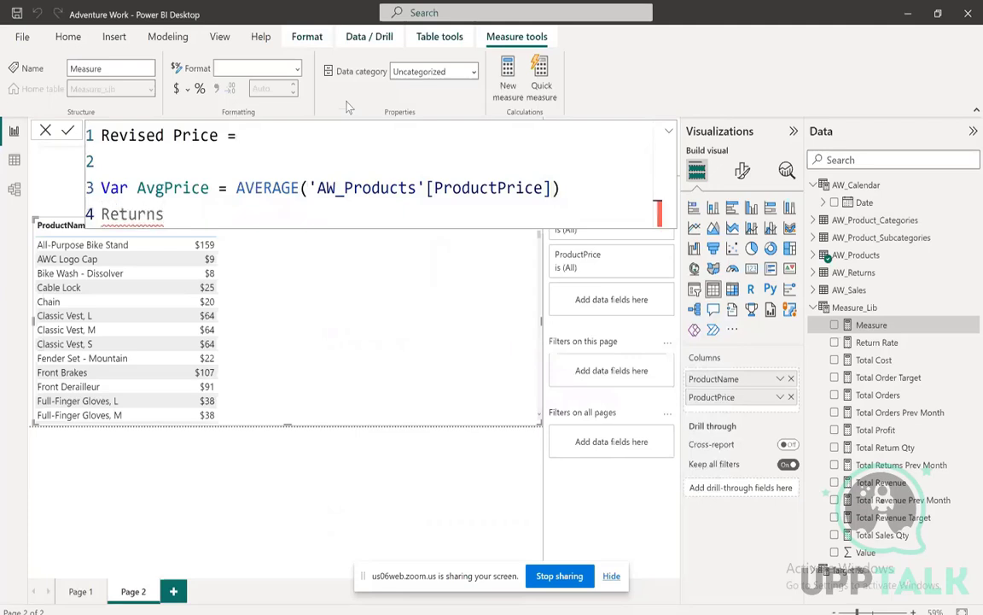
pyautogui.press('BackSpace')
pyautogui.press('BackSpace')
pyautogui.press('BackSpace')
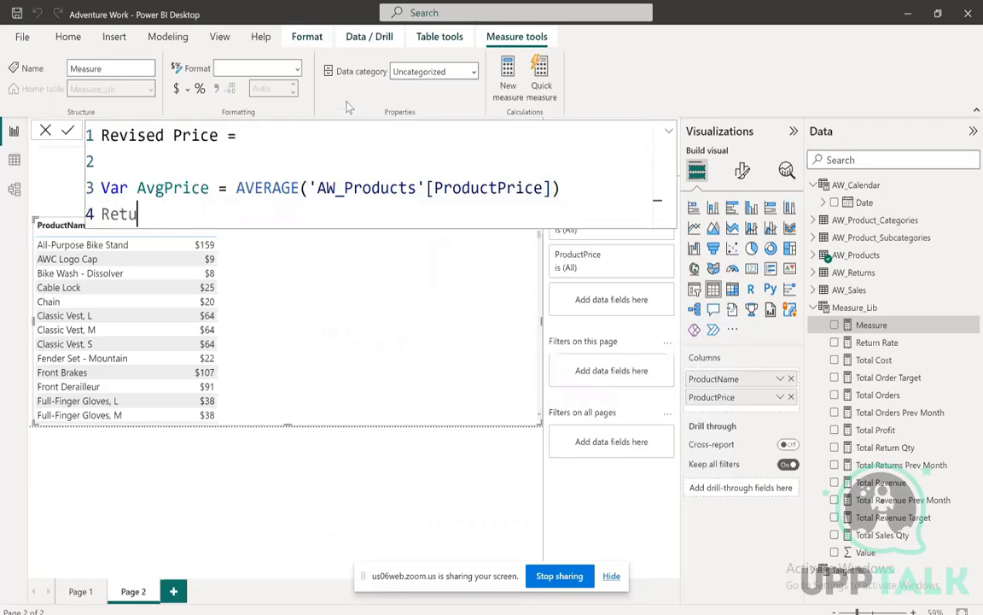
pyautogui.write('rn')
pyautogui.press('Left')
pyautogui.press('Left')
pyautogui.press('Left')
pyautogui.press('Left')
pyautogui.press('Left')
pyautogui.press('Left')
pyautogui.press('Left')
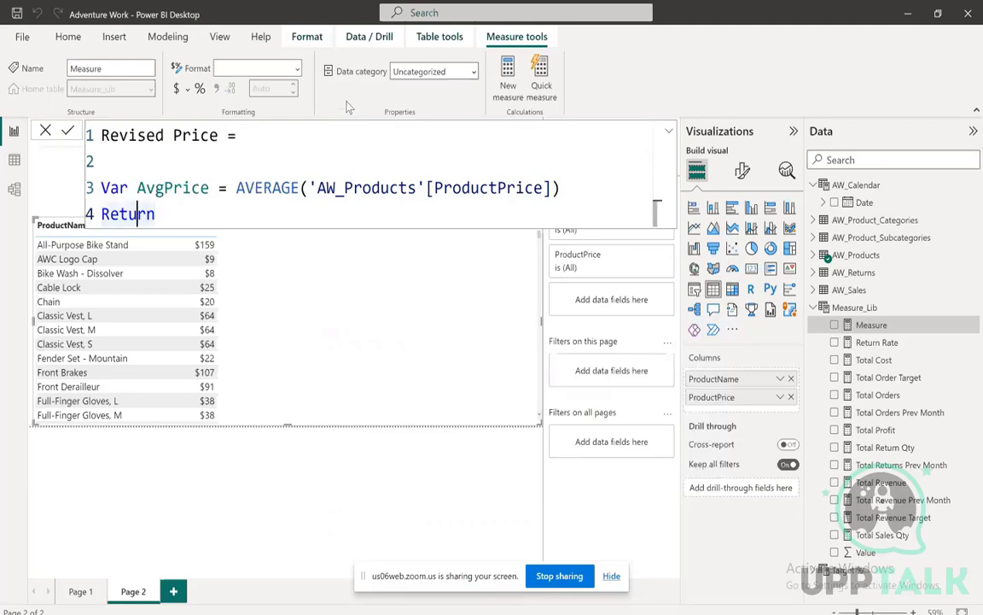
pyautogui.press('Return')
pyautogui.press('Right')
pyautogui.press('Right')
pyautogui.press('Right')
pyautogui.press('Right')
pyautogui.press('Right')
pyautogui.press('Right')
pyautogui.press('Right')
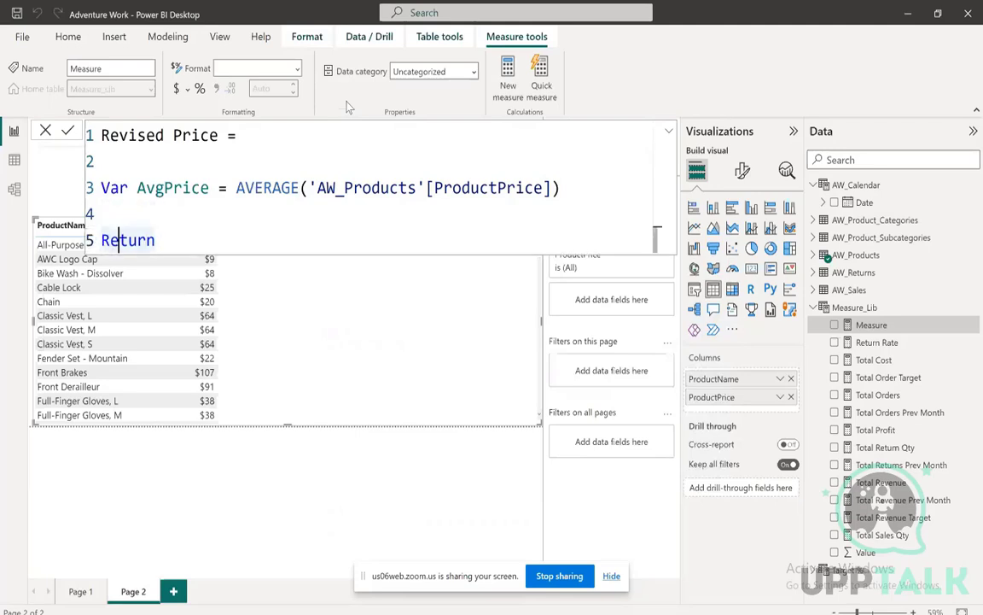
pyautogui.press('Return')
pyautogui.press('Return')
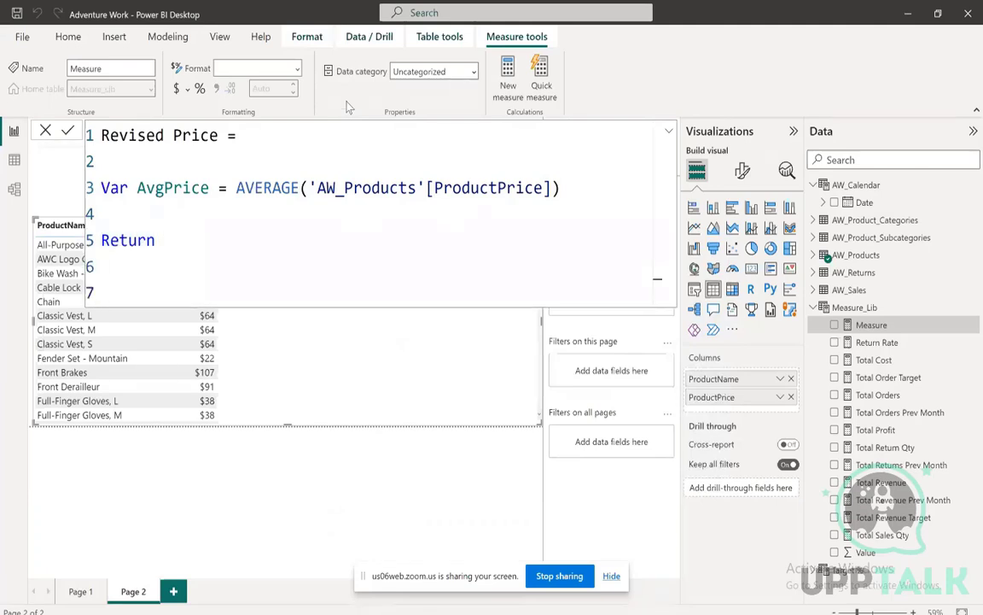
pyautogui.press('Up')
pyautogui.press('Up')
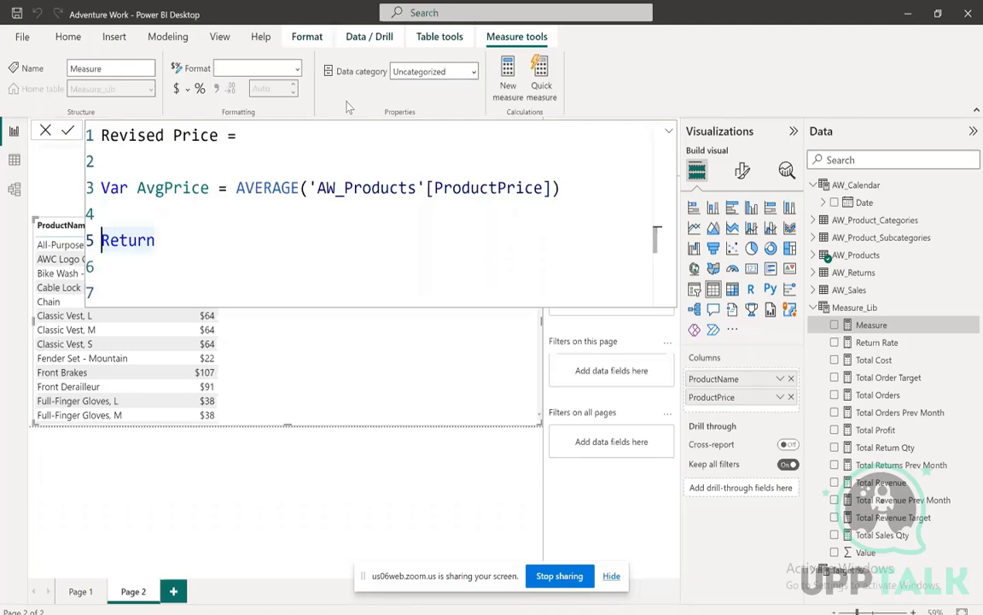
pyautogui.press('Down')
pyautogui.press('Down')
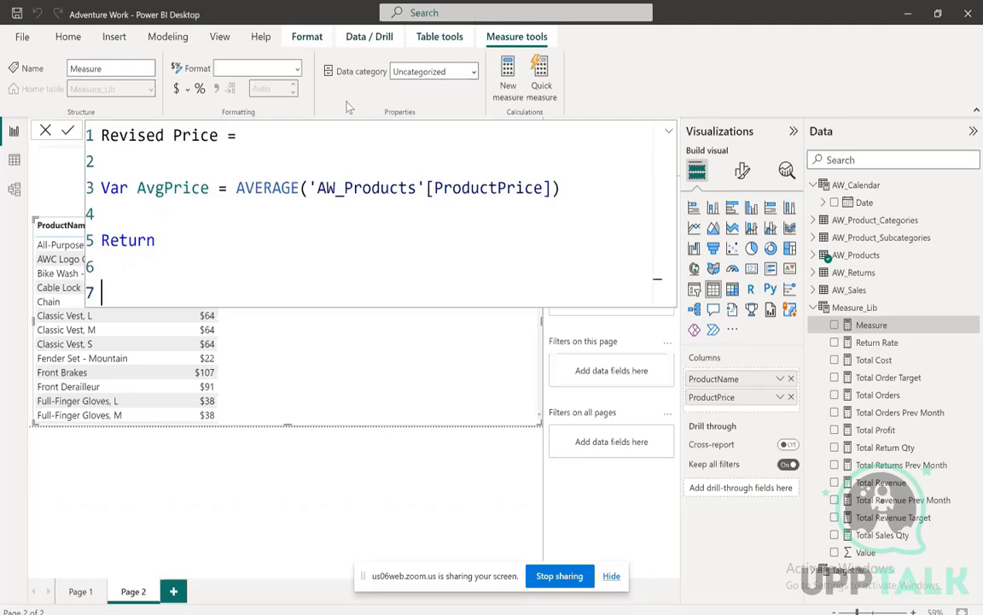
# Make the measure return AvgPrice, commit the formula and close the formula editor
pyautogui.write('A')
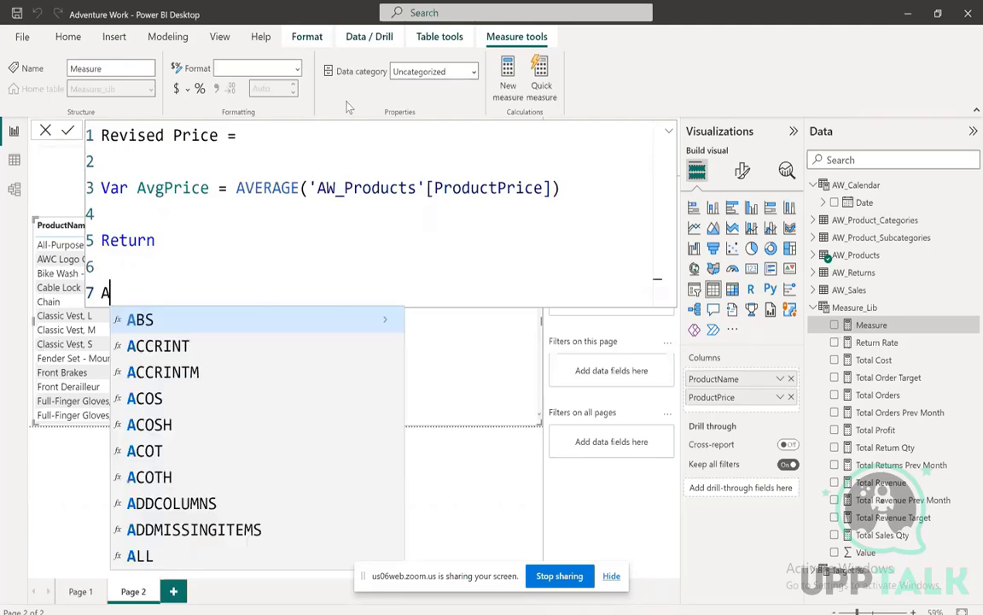
pyautogui.write('vg')
pyautogui.press('Tab')
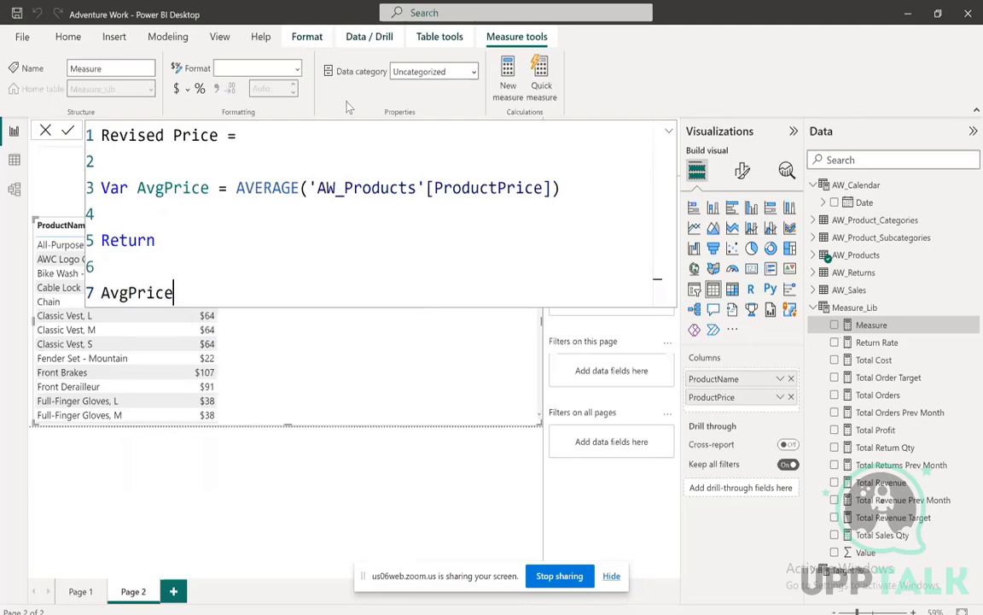
pyautogui.click(68, 132)
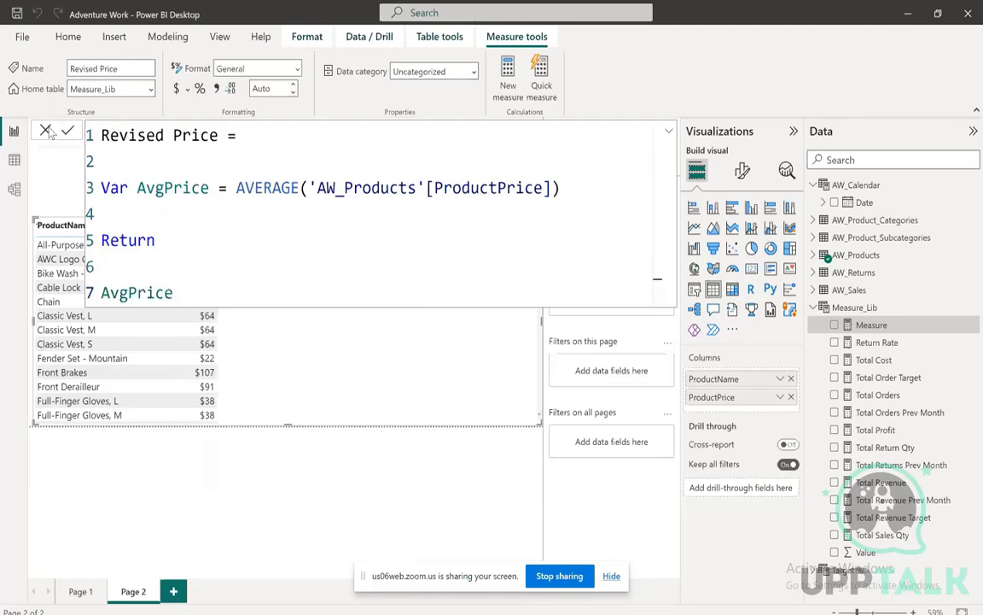
pyautogui.click(46, 133)
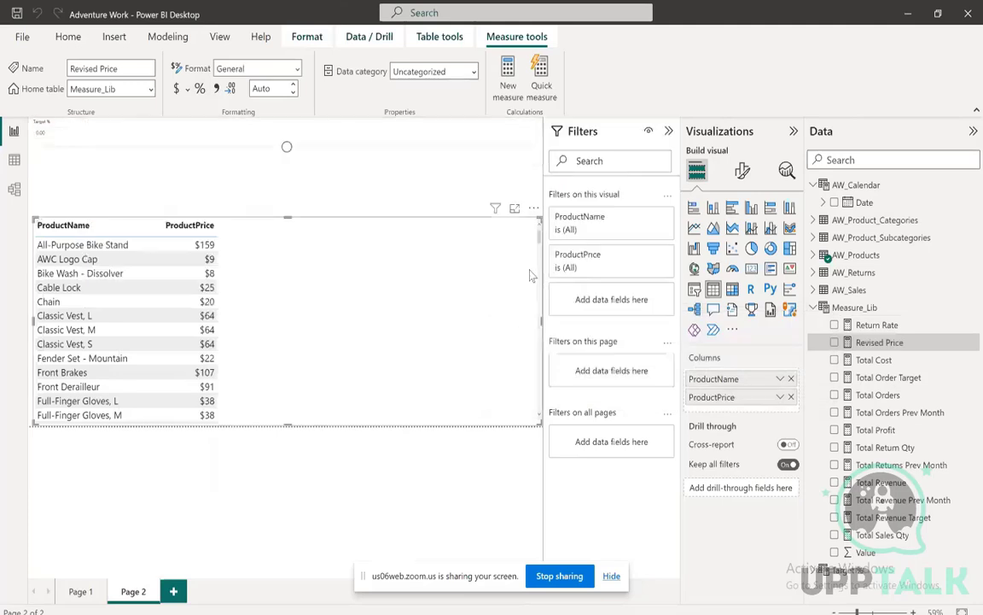
# Add Revised Price to the product table's columns and format the measure as currency with 0 decimal places
pyautogui.moveTo(889, 343); pyautogui.dragTo(742, 411)
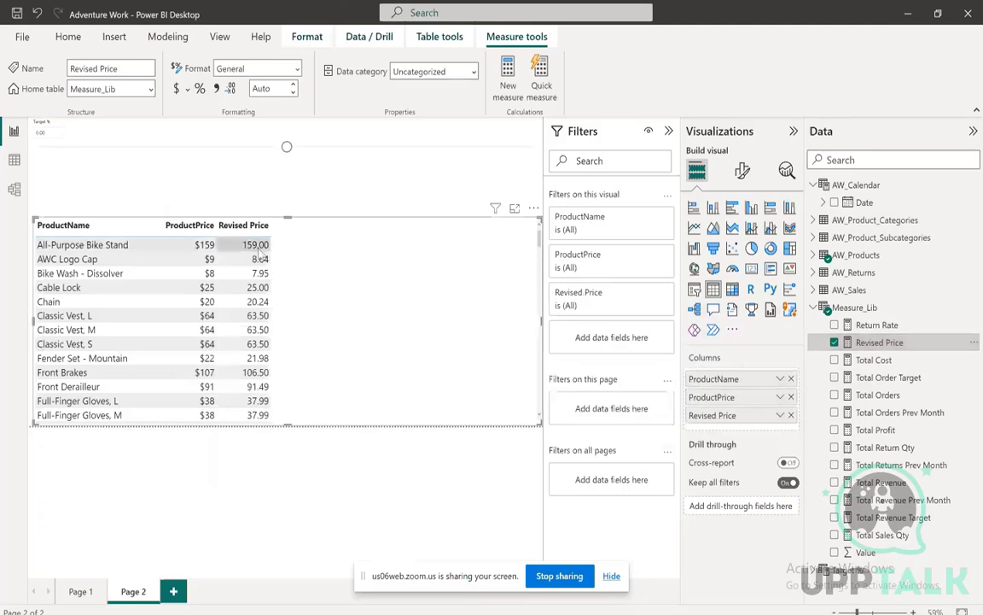
pyautogui.click(888, 343)
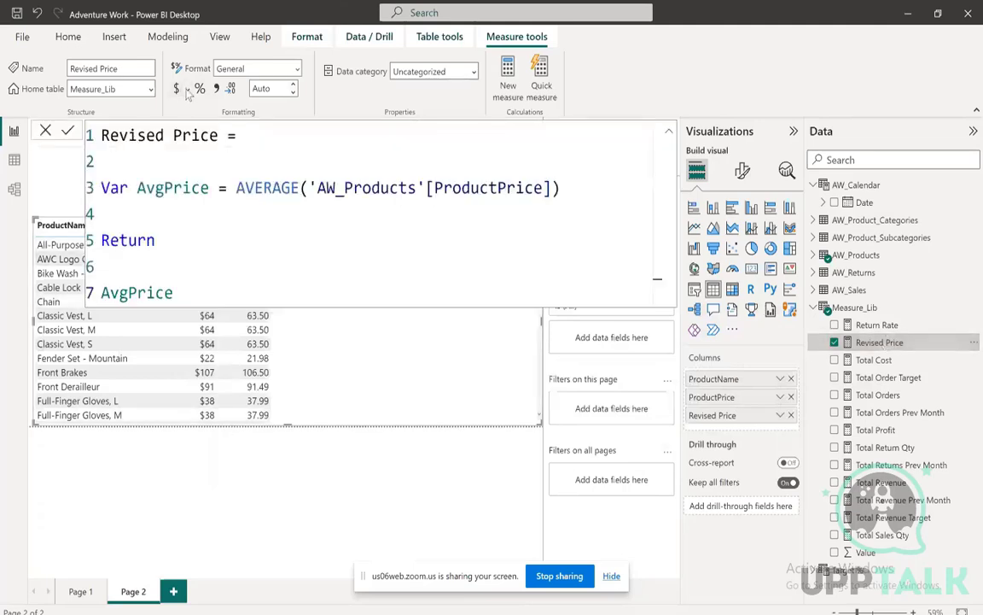
pyautogui.click(270, 89)
pyautogui.write('0')
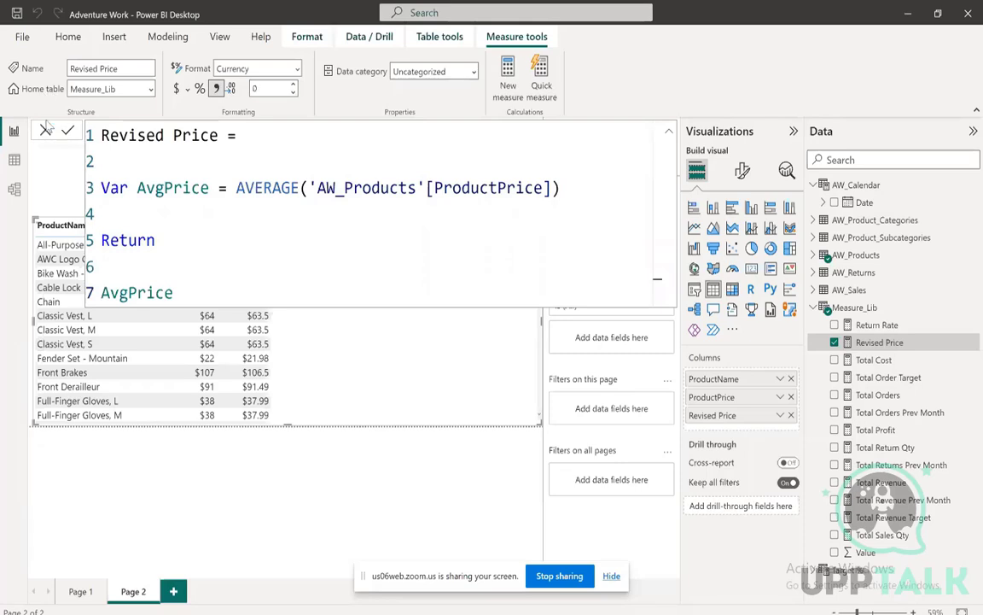
pyautogui.click(46, 131)
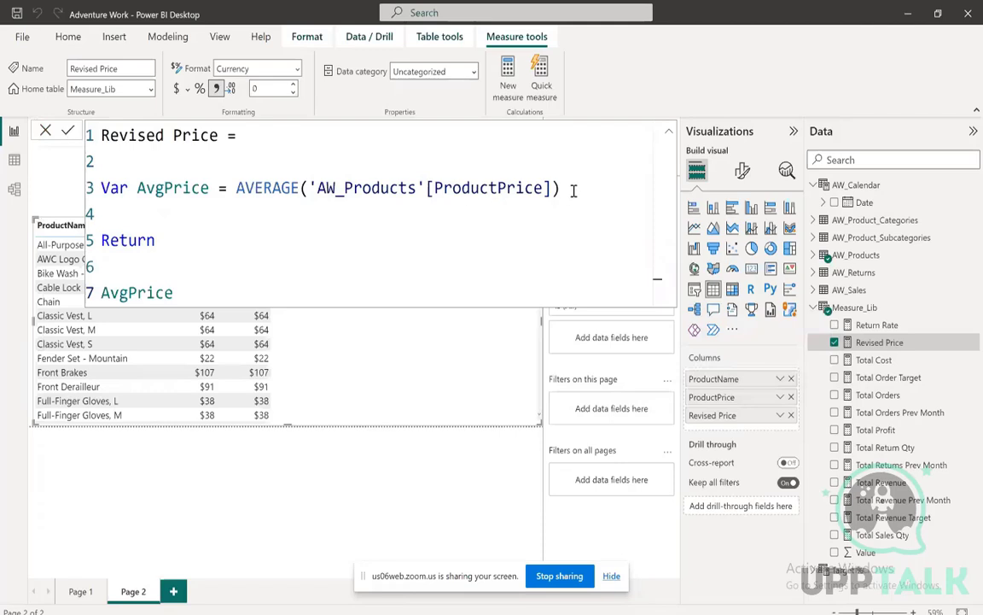
# Extend the AvgPrice variable by multiplying the average price by (1+[Target % Value]) on a new line
pyautogui.click(612, 182)
pyautogui.write('* ')
pyautogui.write('(1+')
pyautogui.press('Left')
pyautogui.press('Left')
pyautogui.press('Left')
pyautogui.hotkey('shift', 'Return')
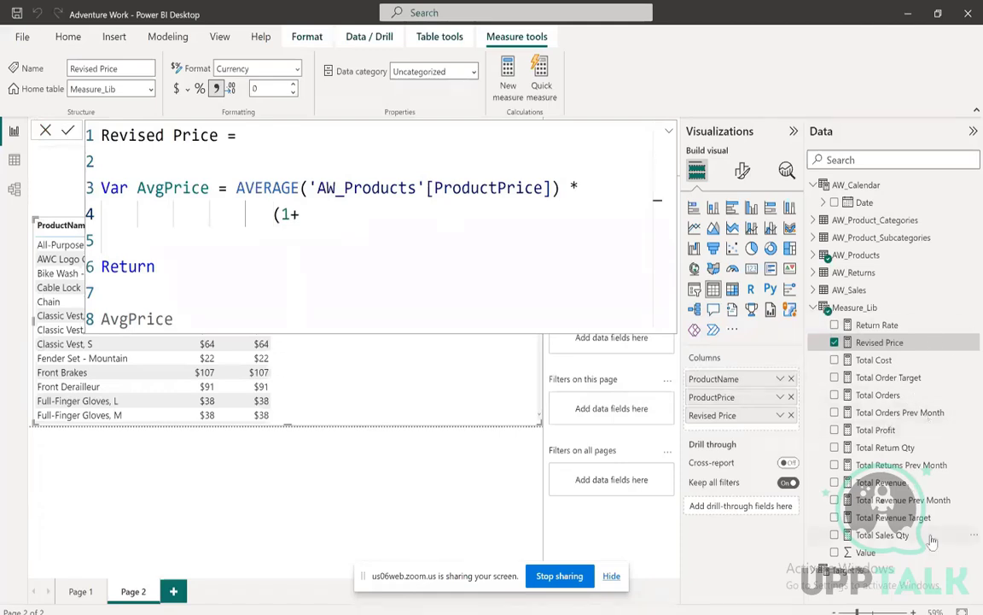
pyautogui.click(353, 220)
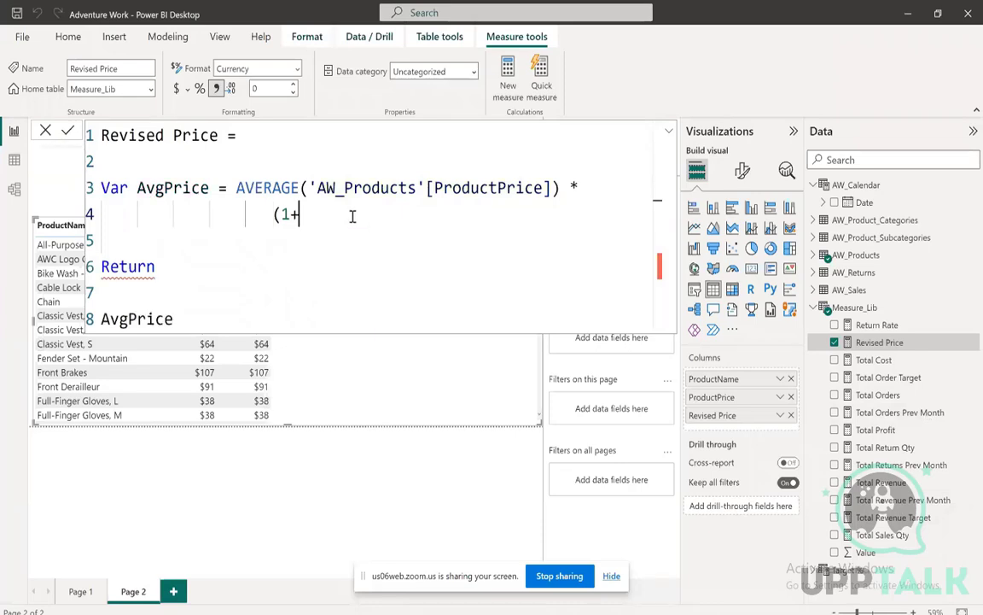
pyautogui.write('[')
pyautogui.press('Down')
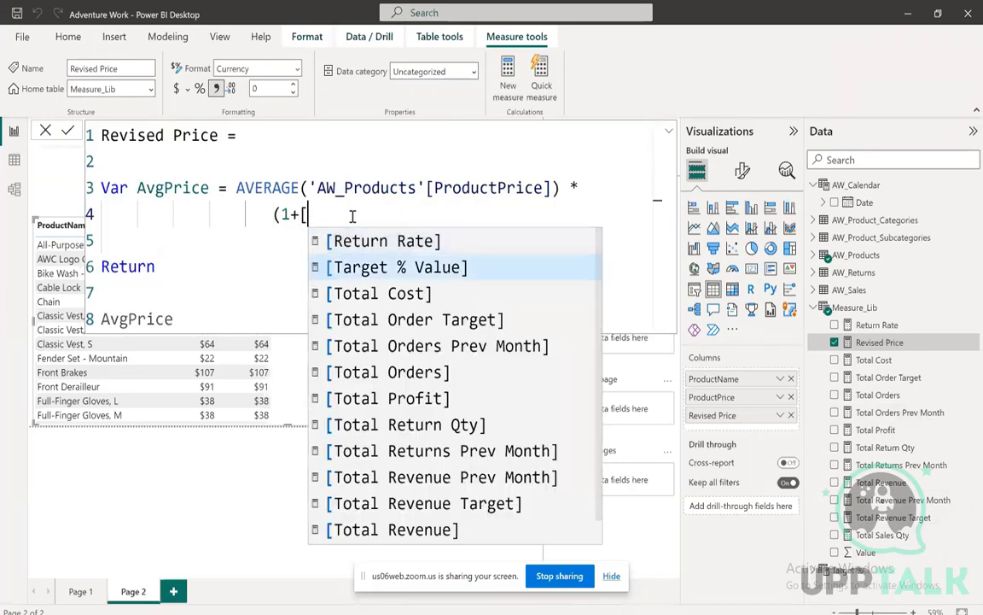
pyautogui.press('Tab')
pyautogui.write(')')
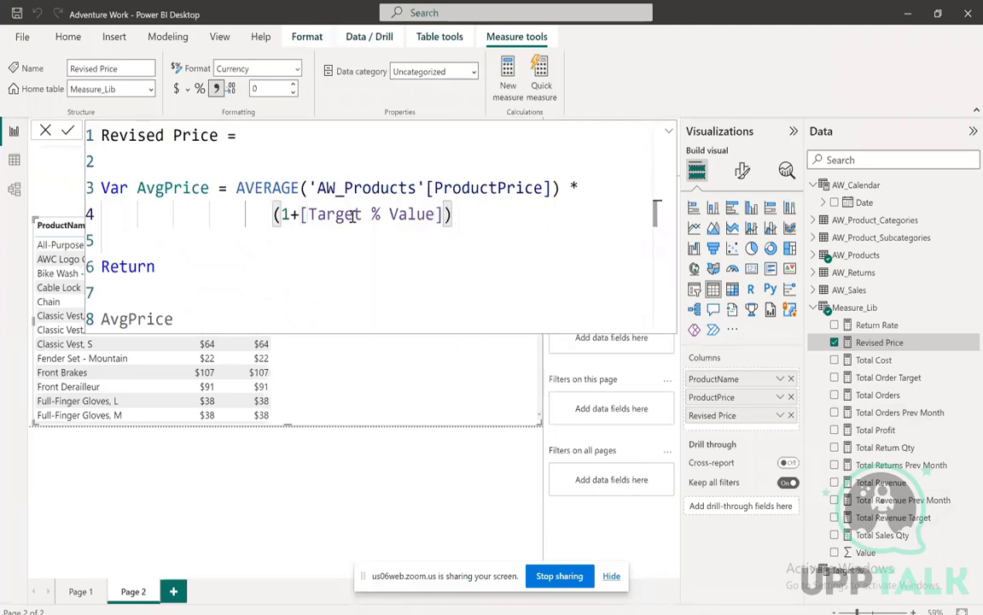
# Commit the Revised Price formula, close the formula editor and move the Target % slicer to 0.10
pyautogui.click(66, 132)
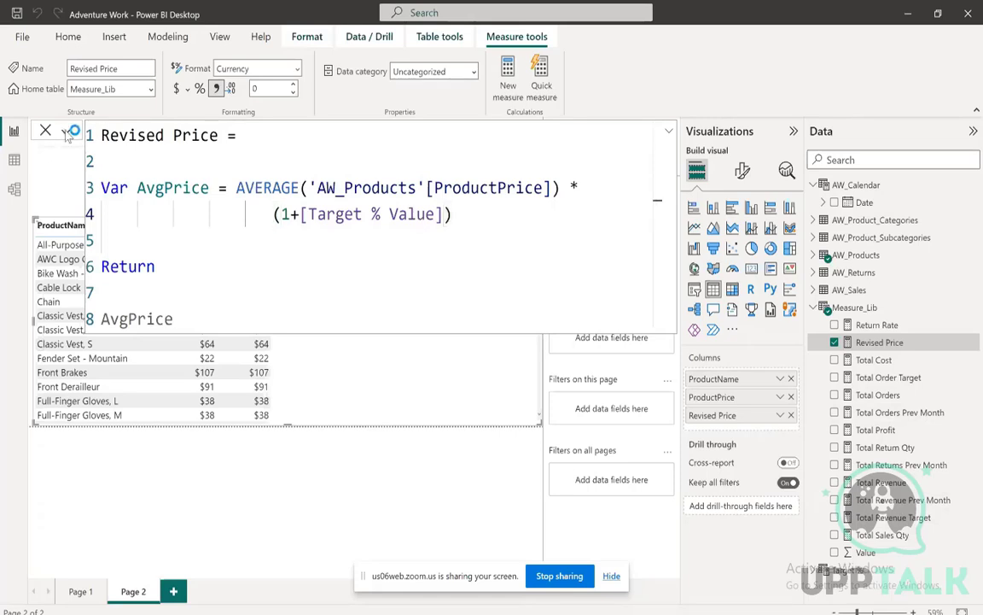
pyautogui.click(46, 132)
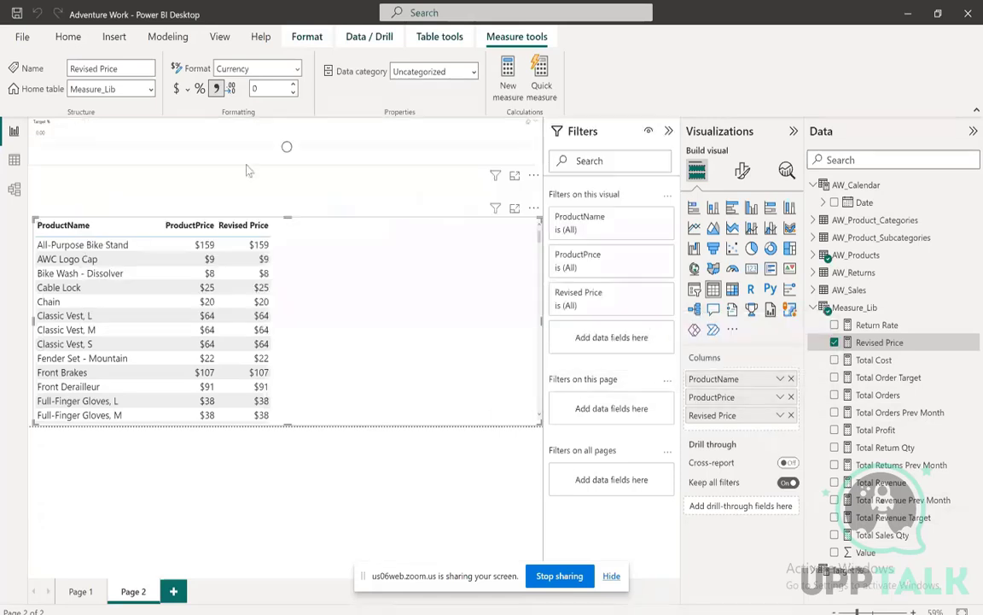
pyautogui.click(299, 152)
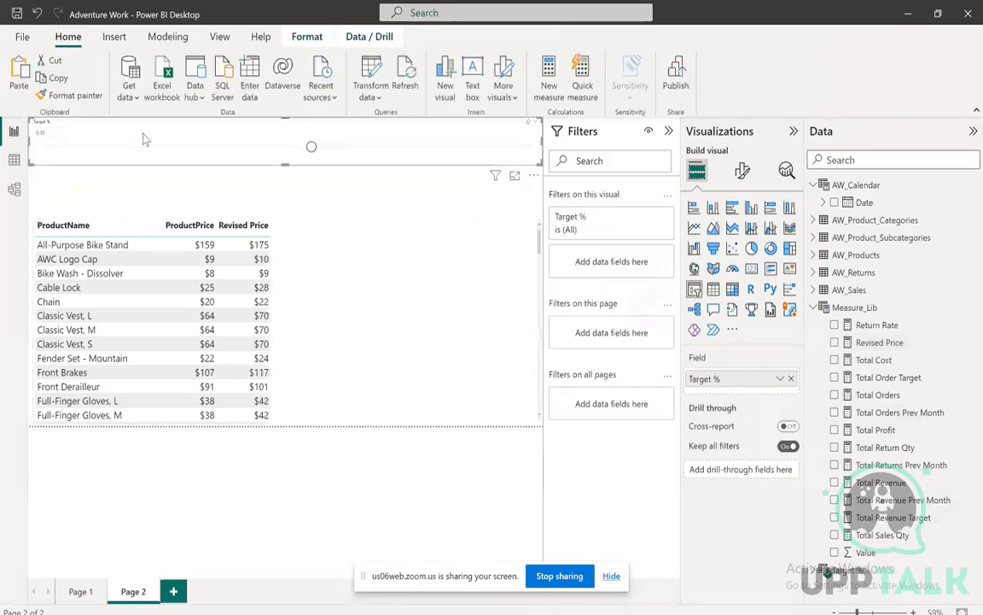
# Set the font size of the Target % slicer's values to 15
pyautogui.click(742, 171)
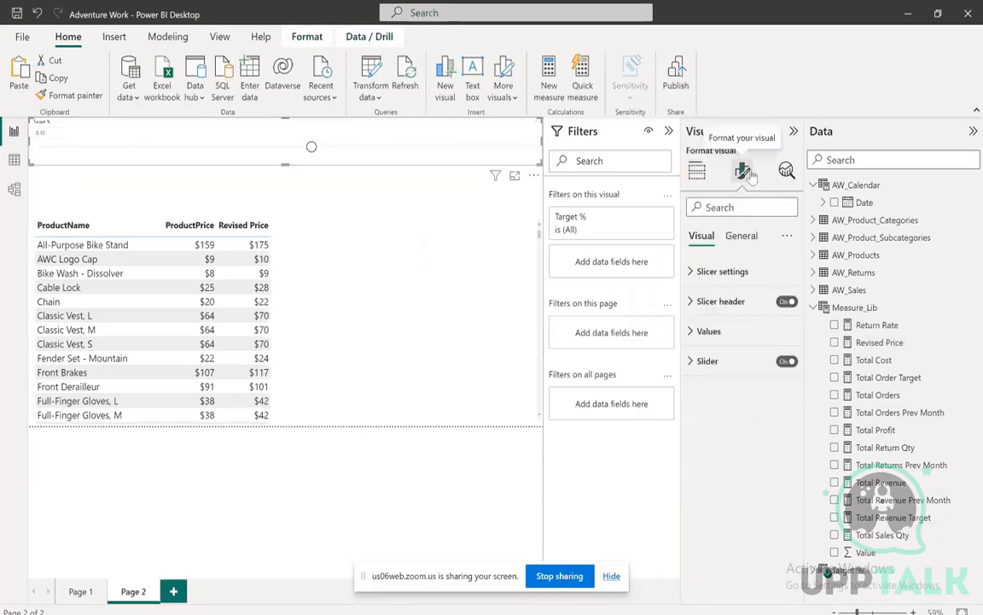
pyautogui.click(713, 331)
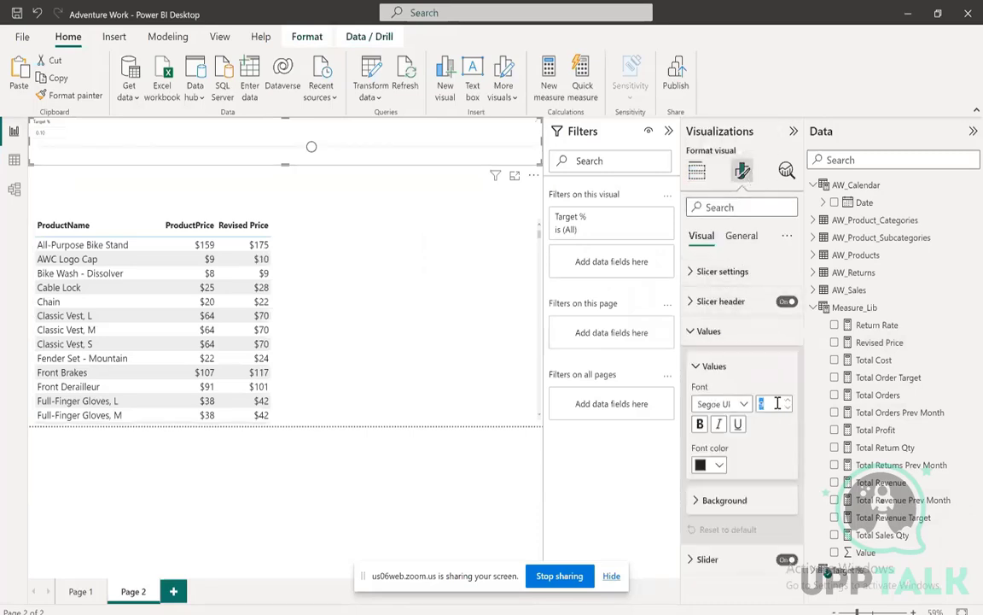
pyautogui.click(762, 401)
pyautogui.write('12')
pyautogui.press('Return')
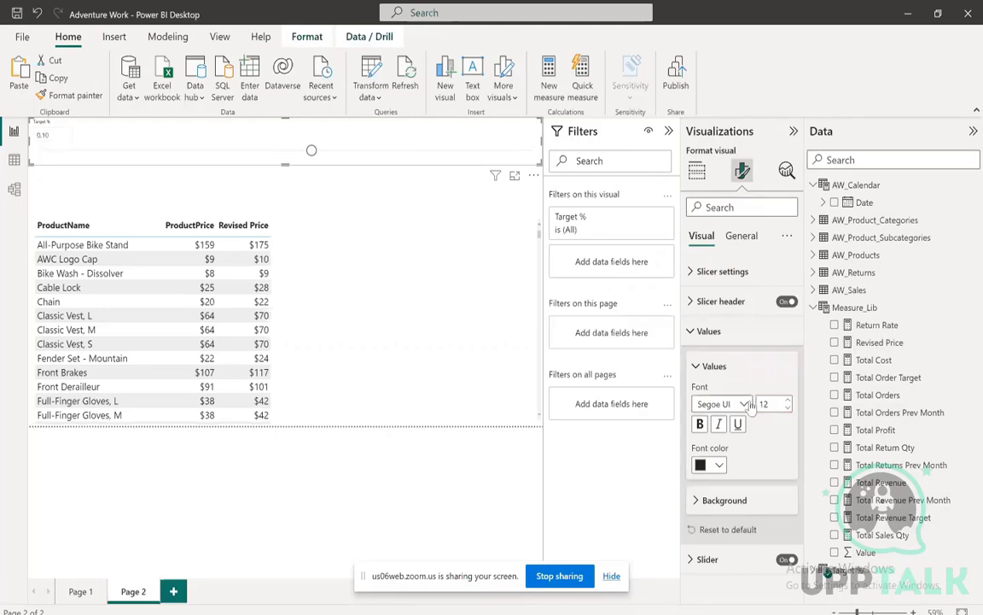
pyautogui.click(746, 404)
pyautogui.click(774, 403)
pyautogui.write('5')
pyautogui.press('Return')
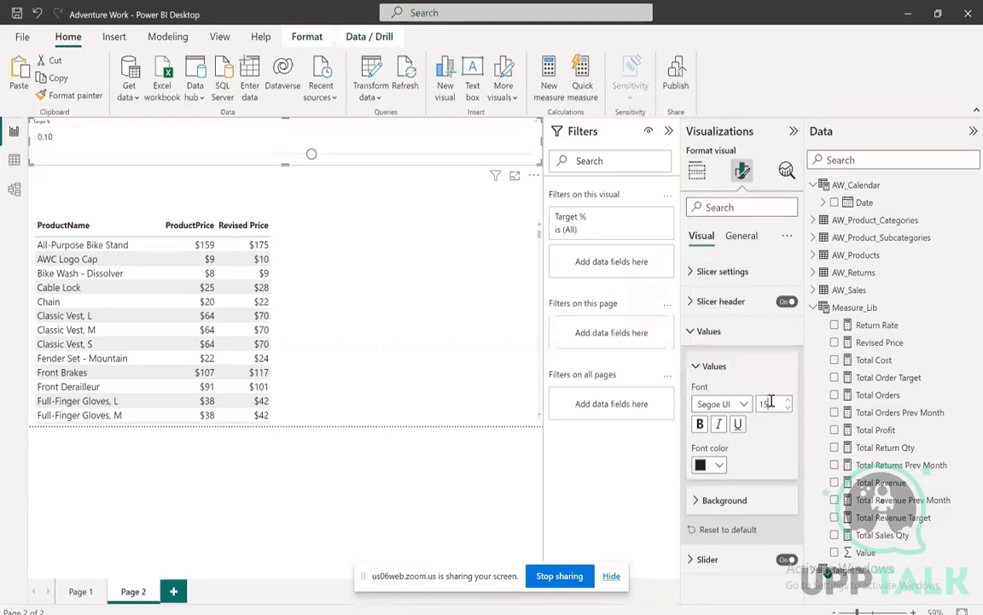
pyautogui.click(694, 333)
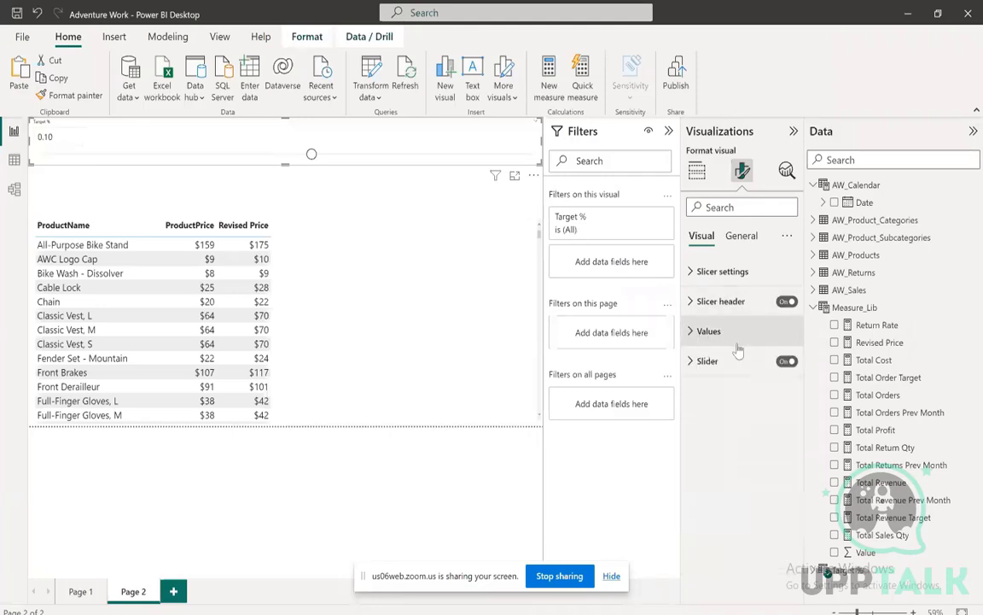
# Set the Target % slicer header's font size to 15 and make it bold
pyautogui.click(764, 301)
pyautogui.doubleClick(775, 411)
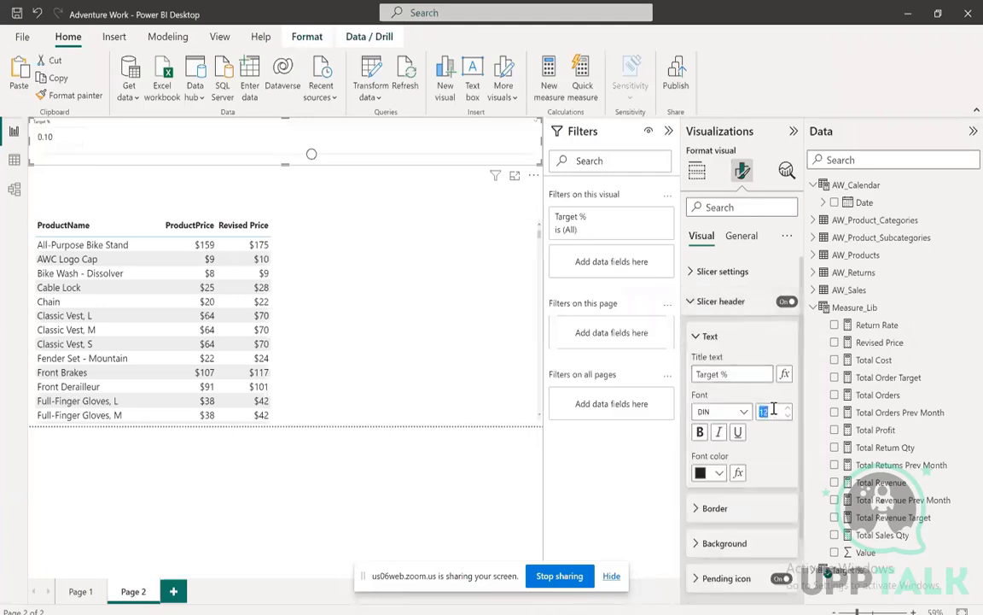
pyautogui.write('15')
pyautogui.press('Return')
pyautogui.click(700, 432)
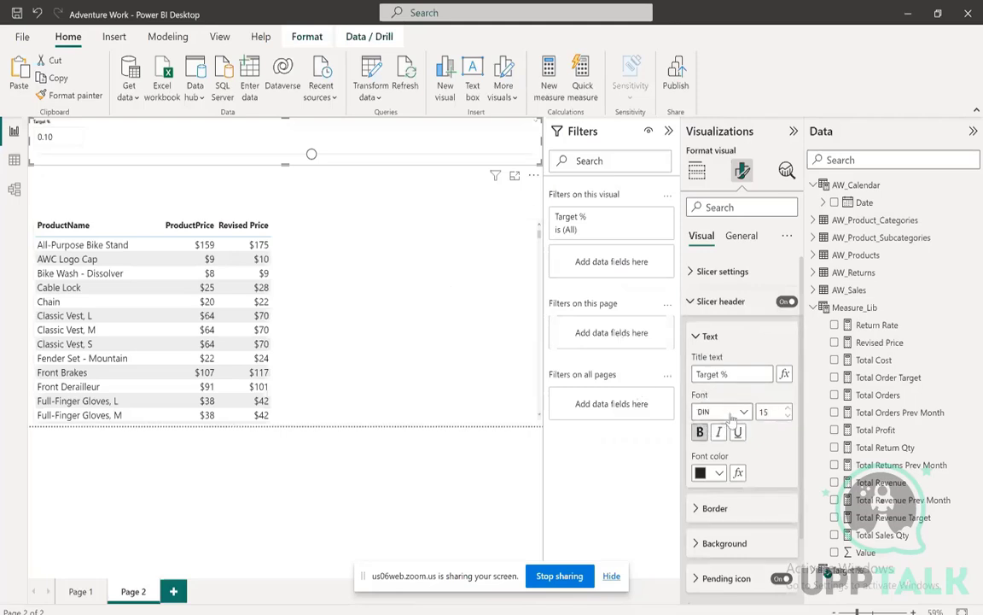
# Make the Target % slicer slightly taller and set its header font size to 20
pyautogui.moveTo(286, 165); pyautogui.dragTo(287, 177)
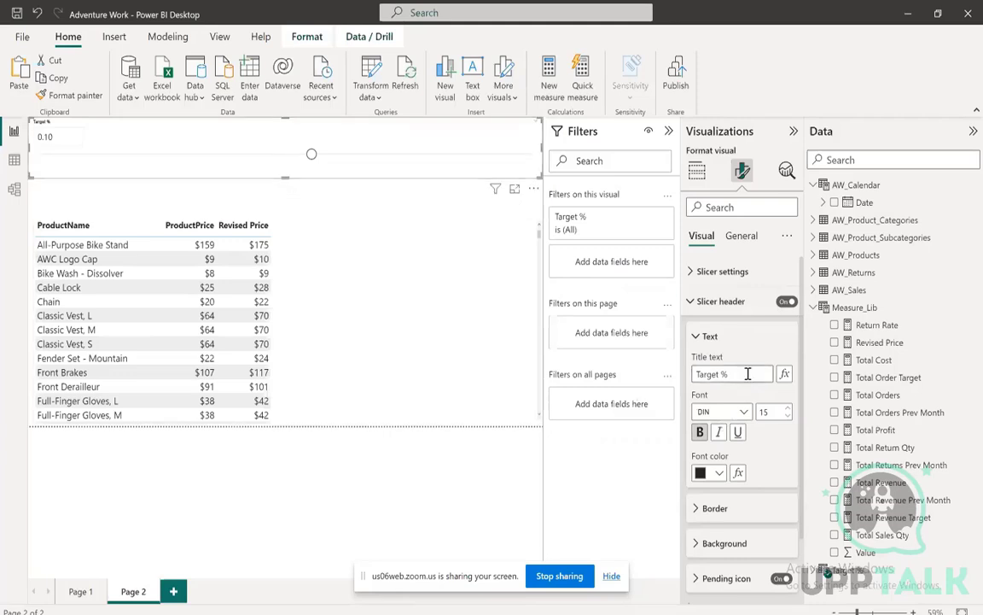
pyautogui.click(769, 413)
pyautogui.write('20')
pyautogui.write('0')
pyautogui.click(694, 302)
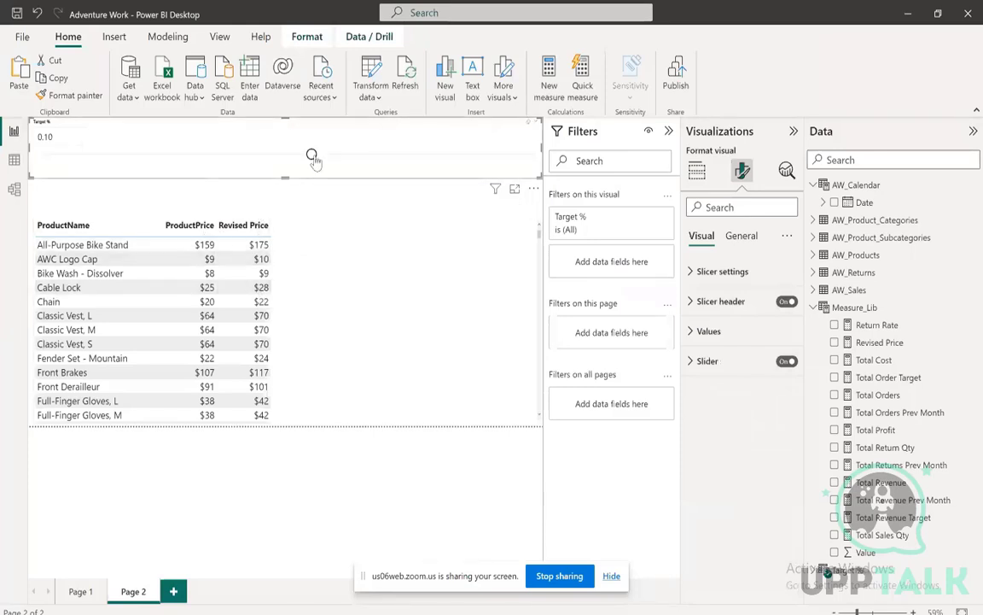
# Return the Target % slicer to 0
pyautogui.moveTo(313, 155); pyautogui.dragTo(260, 155)
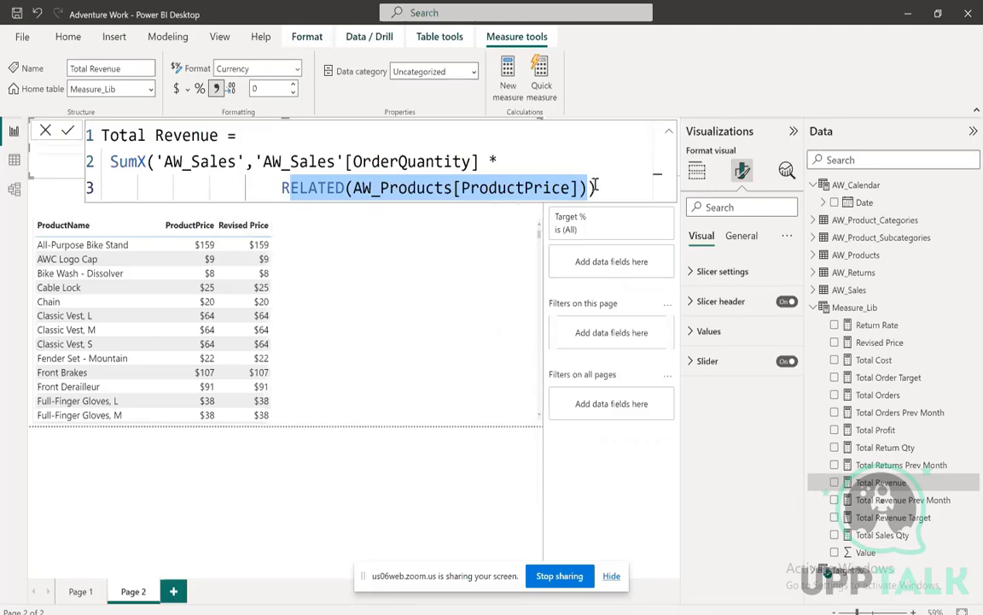
# Create a new measure from a copy of the Total Revenue formula and name it Total Revised Revenue
pyautogui.moveTo(595, 187); pyautogui.dragTo(90, 119)
pyautogui.hotkey('ctrl', 'c')
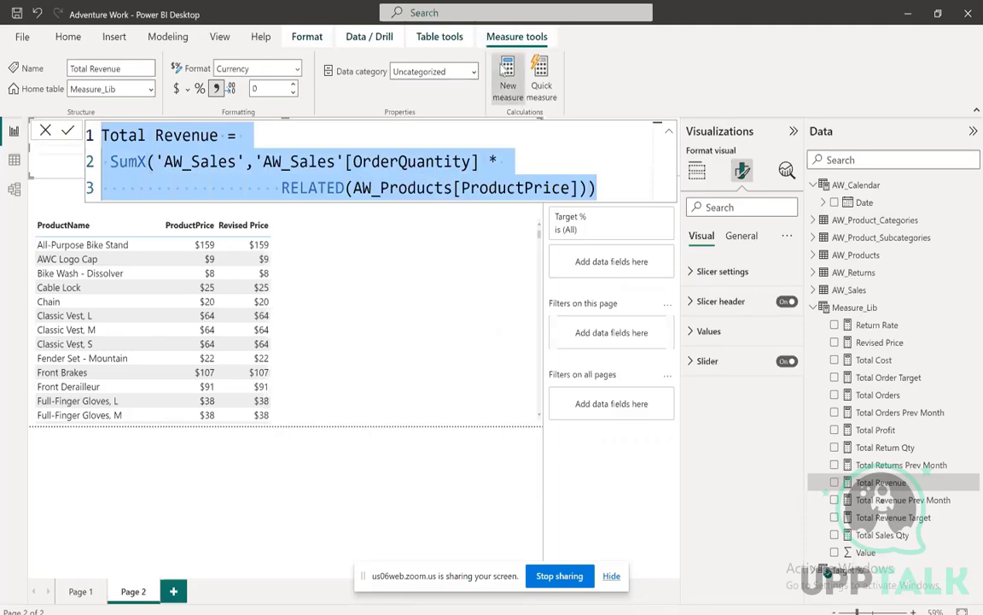
pyautogui.click(505, 71)
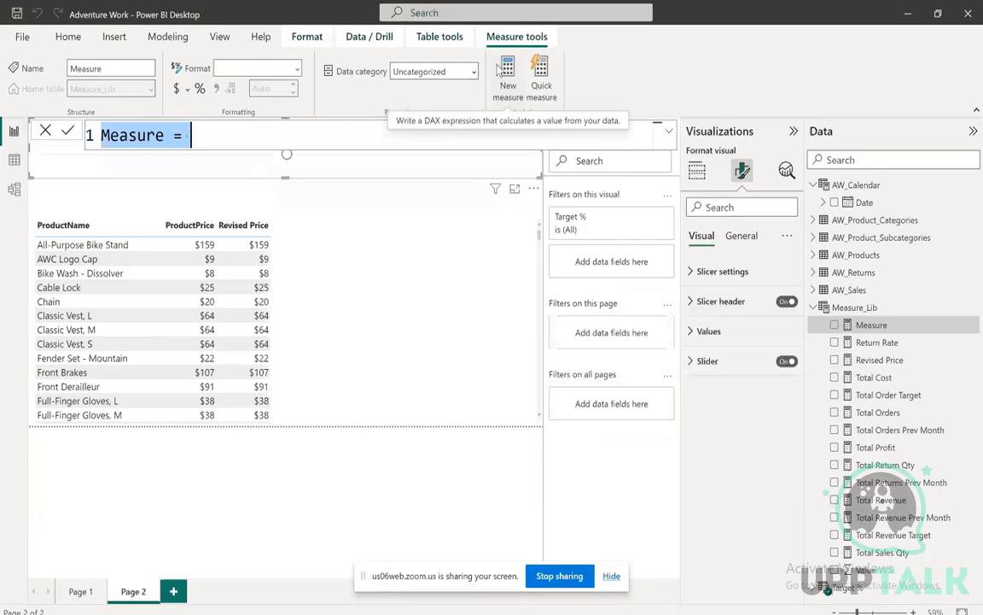
pyautogui.write('Total')
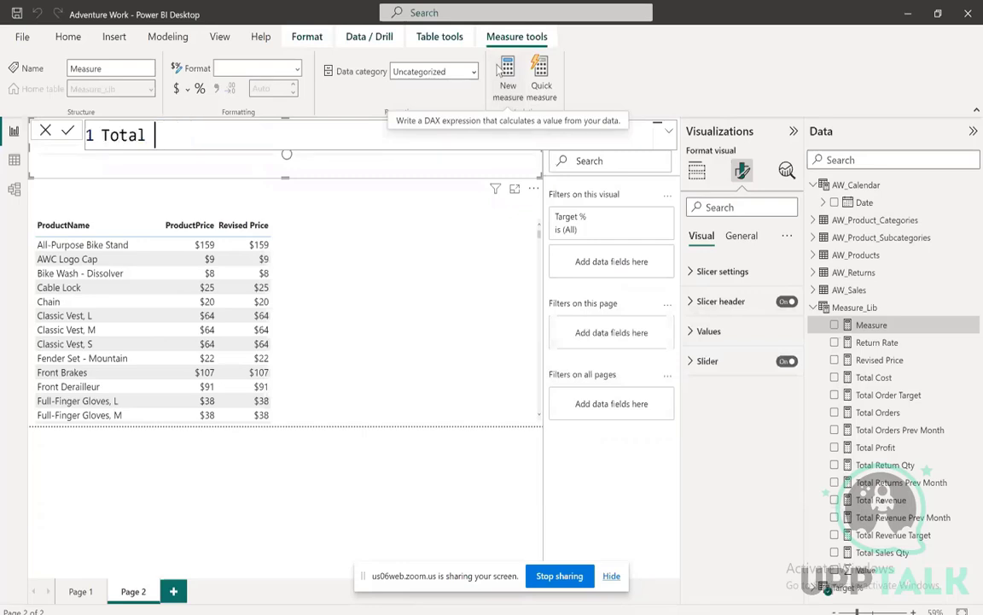
pyautogui.press('BackSpace')
pyautogui.press('BackSpace')
pyautogui.press('BackSpace')
pyautogui.press('BackSpace')
pyautogui.press('BackSpace')
pyautogui.hotkey('ctrl', 'v')
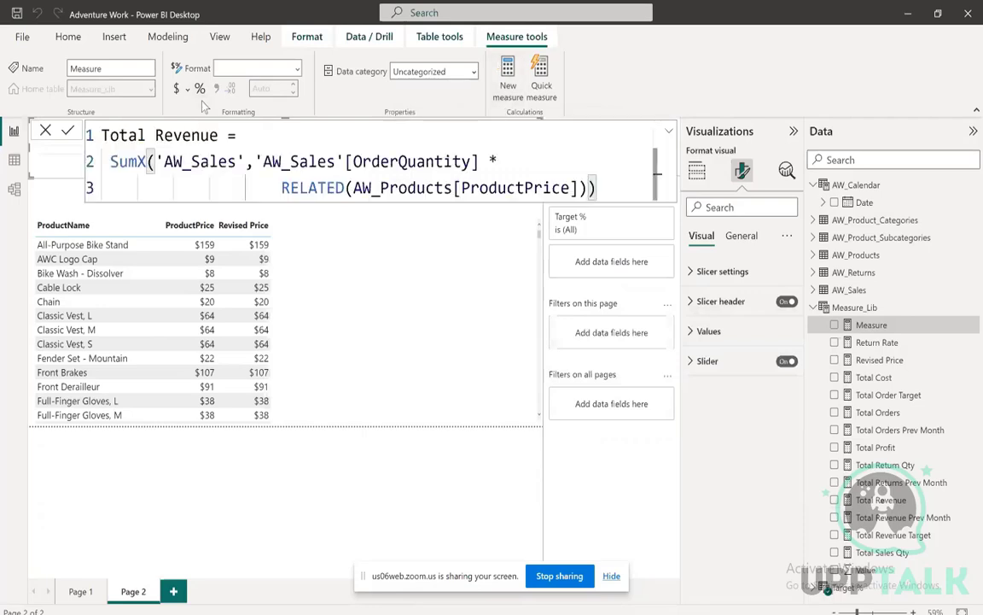
pyautogui.click(155, 134)
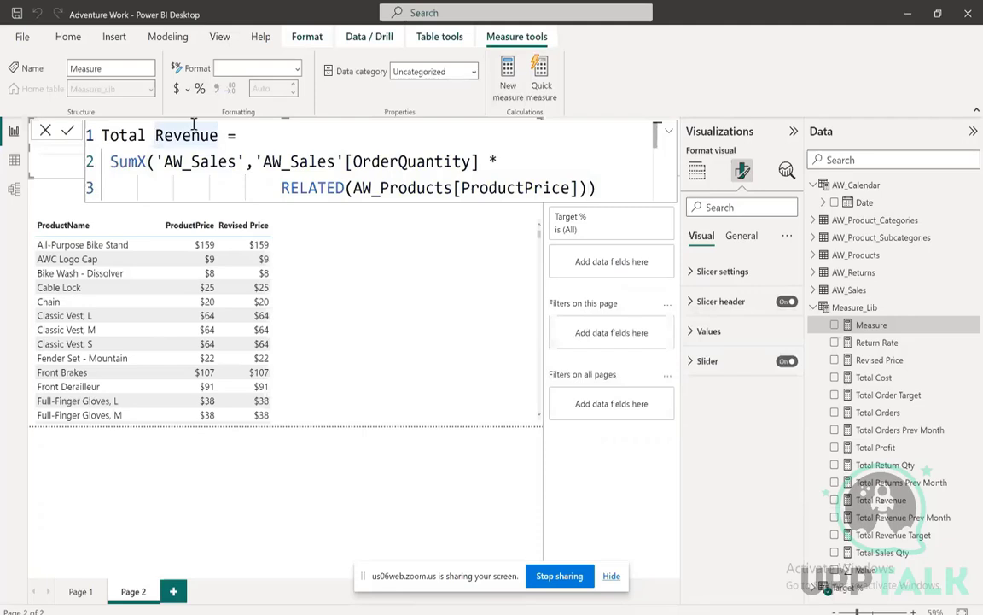
pyautogui.write('Revised')
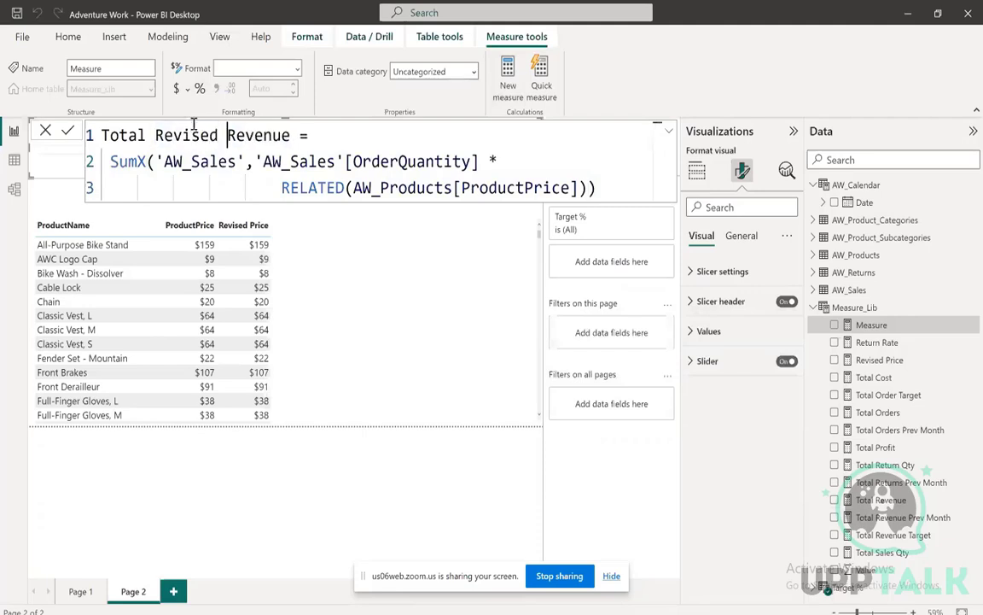
# Replace RELATED(AW_Products[ProductPrice]) in the SUMX expression with the [Revised Price] measure
pyautogui.moveTo(285, 188); pyautogui.dragTo(589, 188)
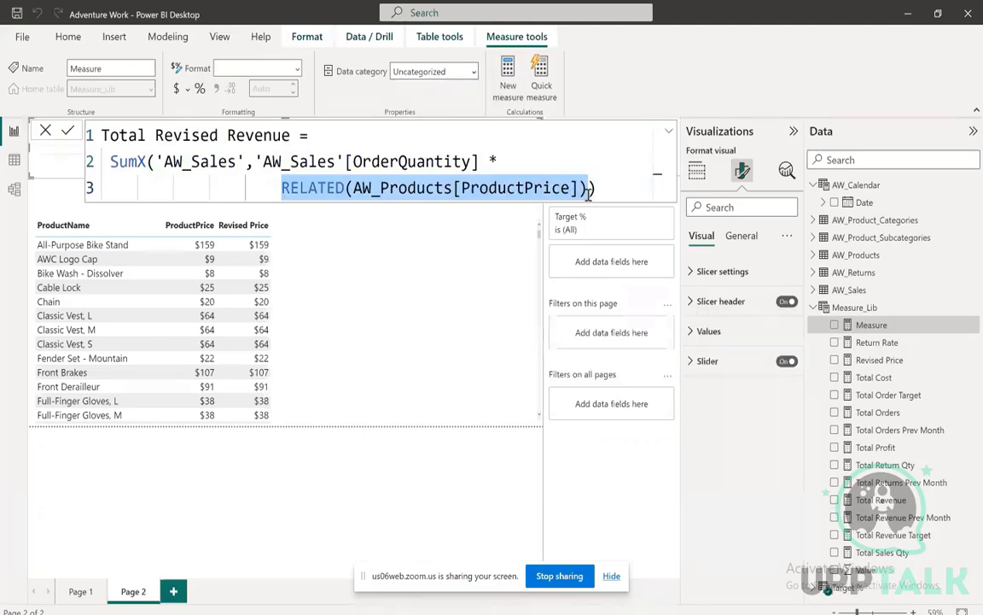
pyautogui.write('[')
pyautogui.press('BackSpace')
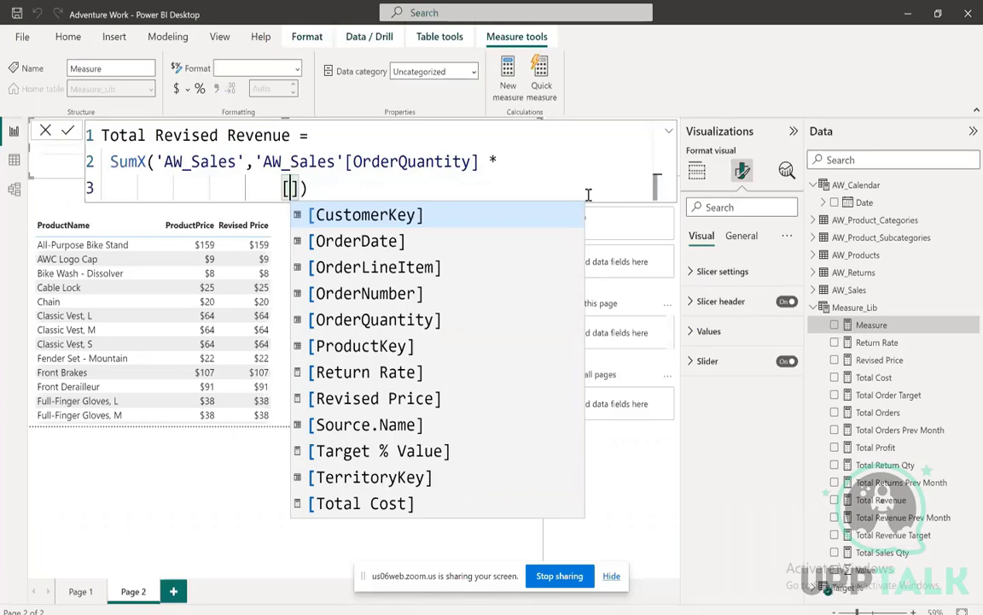
pyautogui.press('Down')
pyautogui.press('Down')
pyautogui.press('Down')
pyautogui.press('Down')
pyautogui.press('Down')
pyautogui.press('Down')
pyautogui.press('Down')
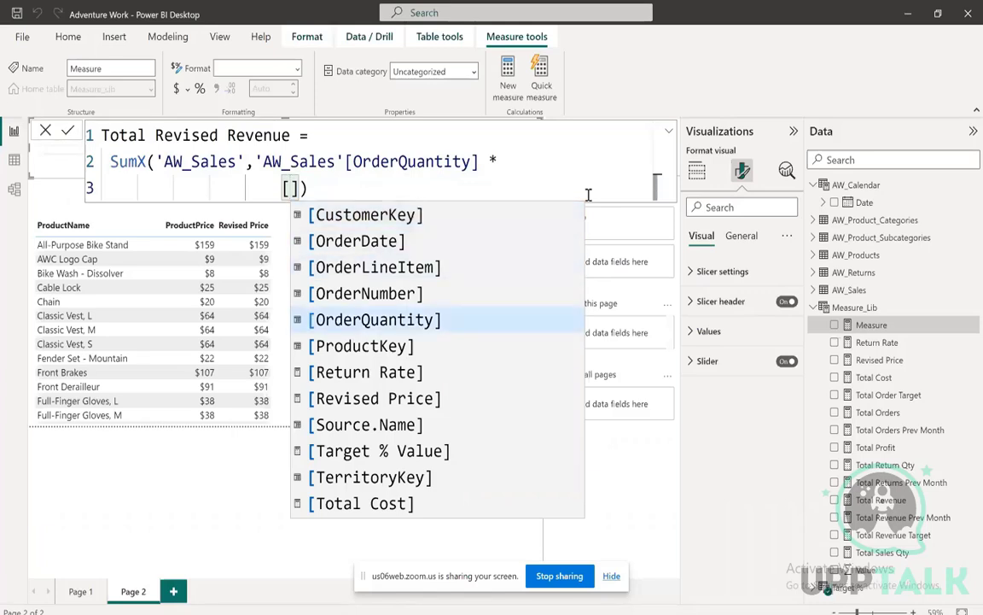
pyautogui.press('Tab')
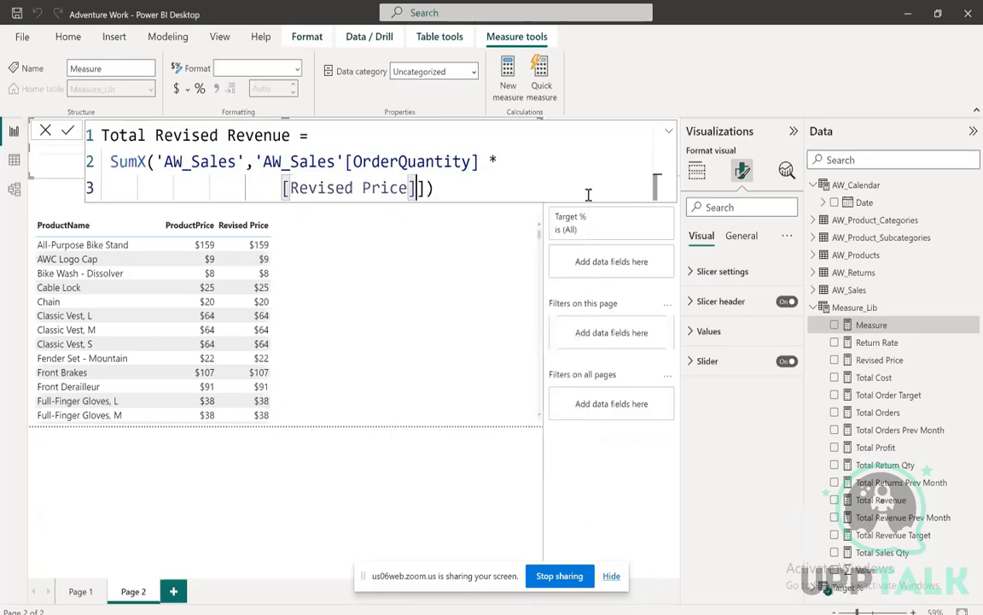
# Pull the [Revised Price] term up onto the same line as the SUMX order quantity
pyautogui.click(275, 187)
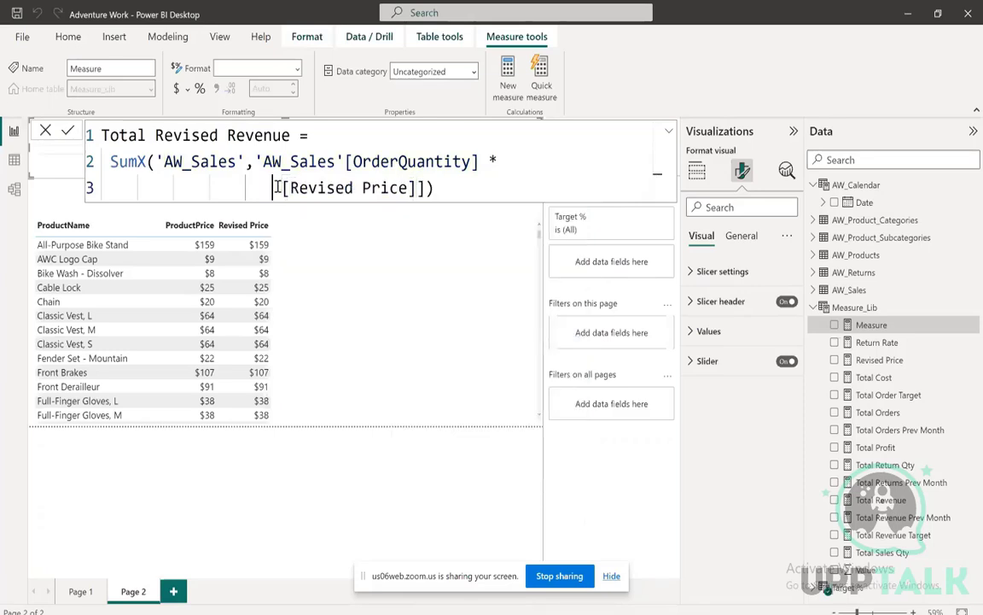
pyautogui.press('BackSpace')
pyautogui.press('BackSpace')
pyautogui.press('BackSpace')
pyautogui.press('BackSpace')
pyautogui.press('BackSpace')
pyautogui.press('BackSpace')
pyautogui.press('BackSpace')
pyautogui.press('BackSpace')
pyautogui.press('BackSpace')
pyautogui.press('BackSpace')
pyautogui.press('BackSpace')
pyautogui.press('BackSpace')
pyautogui.press('BackSpace')
pyautogui.press('BackSpace')
pyautogui.press('BackSpace')
pyautogui.press('BackSpace')
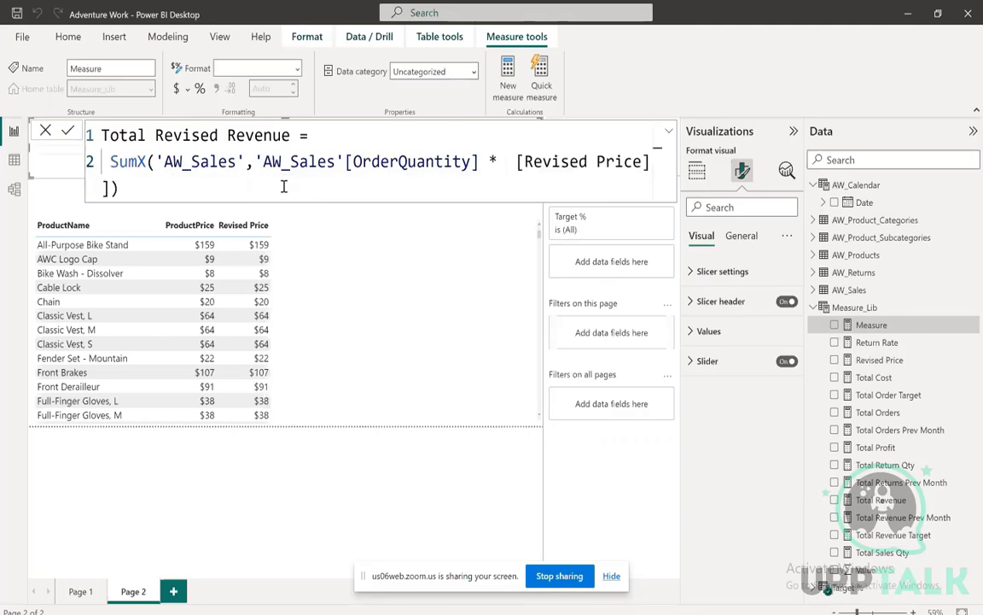
pyautogui.press('BackSpace')
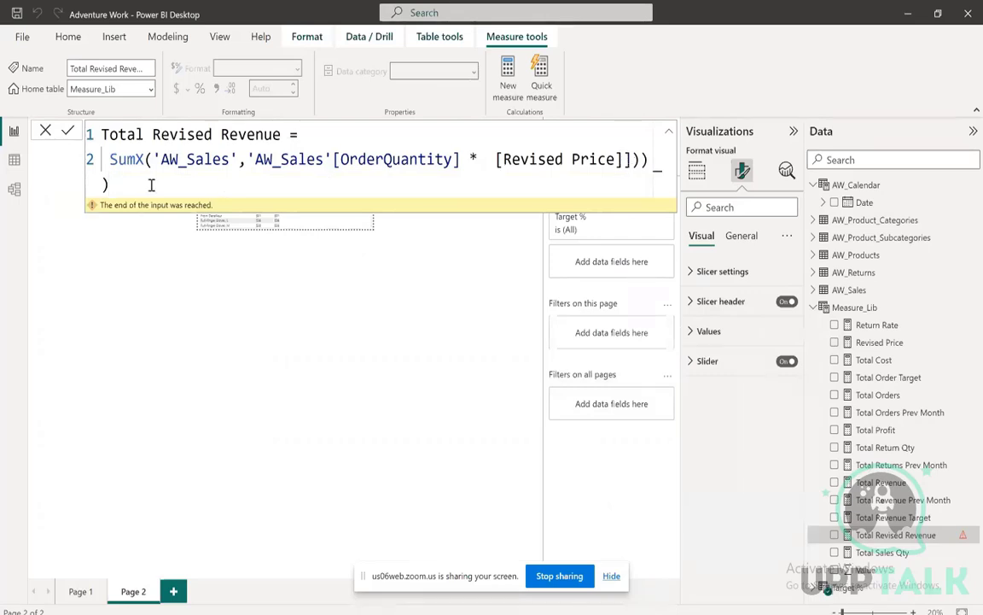
# Remove the surplus closing brackets and parentheses after [Revised Price] and commit the Total Revised Revenue formula
pyautogui.press('BackSpace')
pyautogui.press('BackSpace')
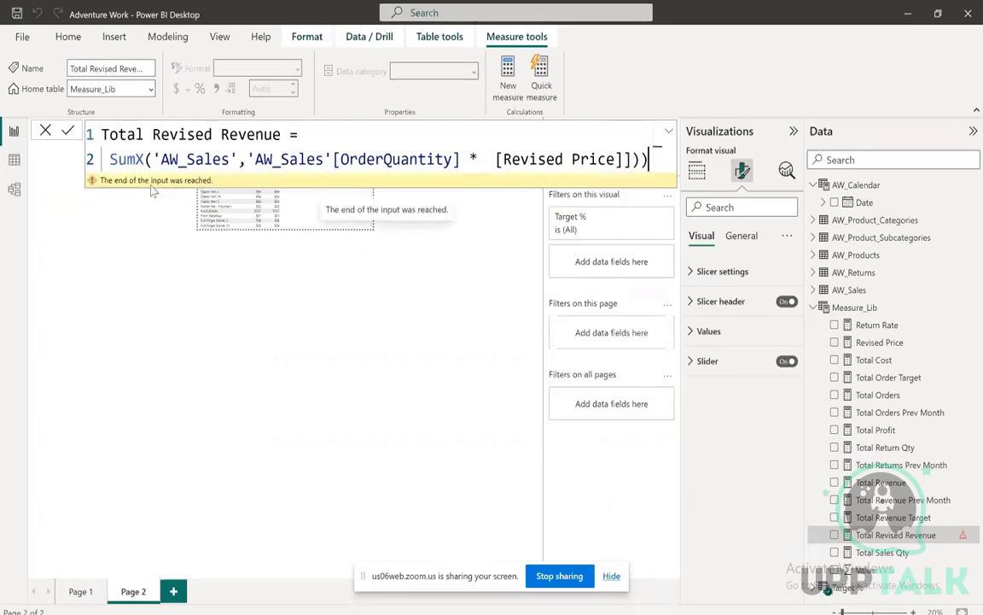
pyautogui.click(633, 161)
pyautogui.press('BackSpace')
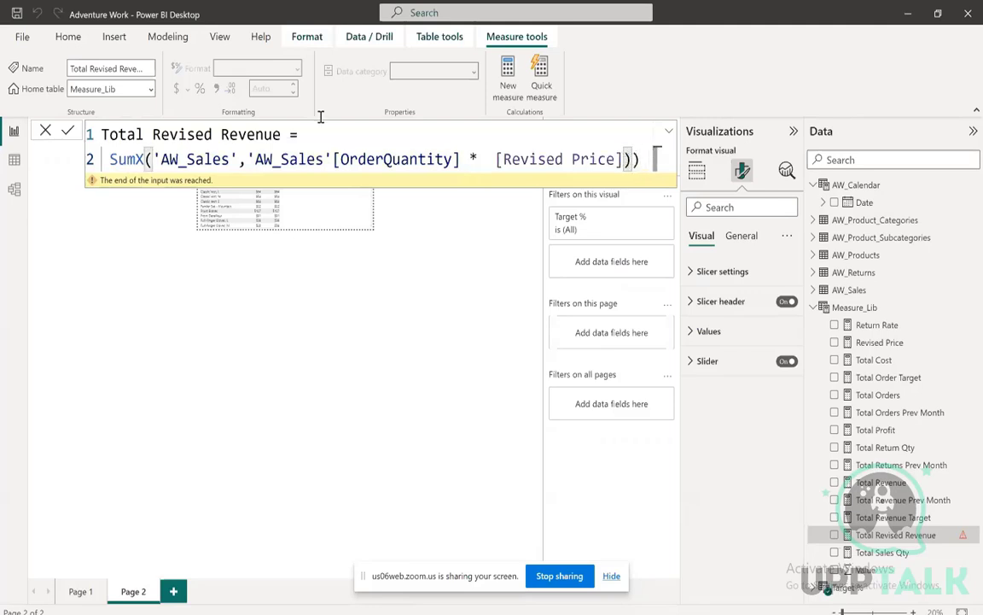
pyautogui.click(68, 131)
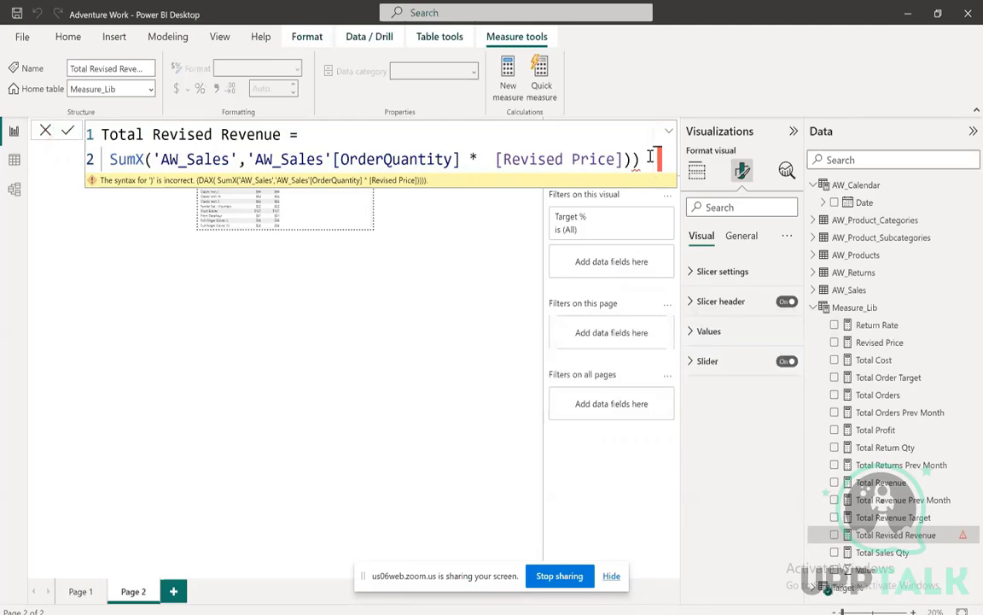
pyautogui.press('BackSpace')
pyautogui.press('Return')
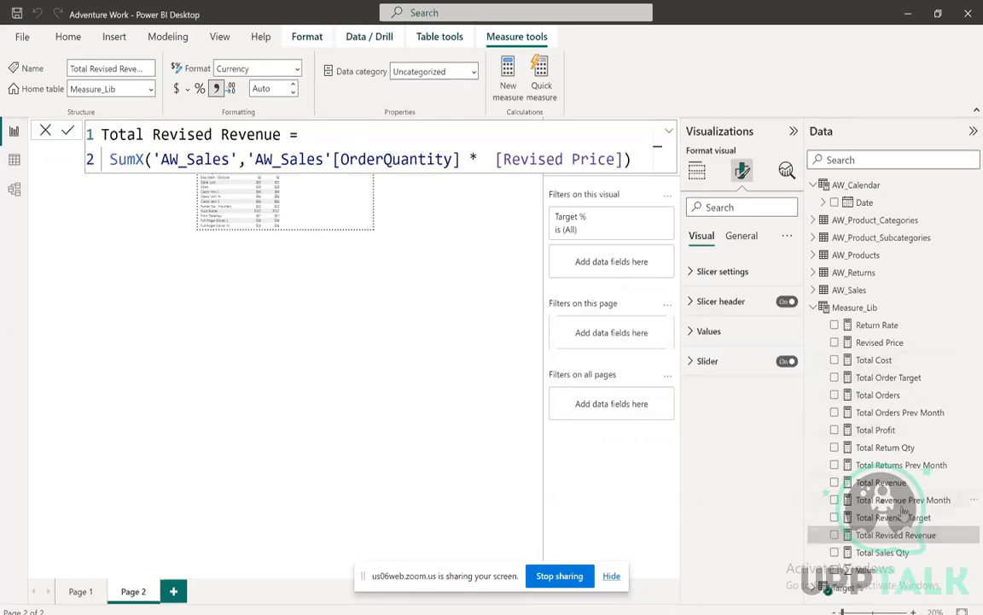
# Create a new measure in Measure_Lib from a copy of the Total Profit formula
pyautogui.click(879, 396)
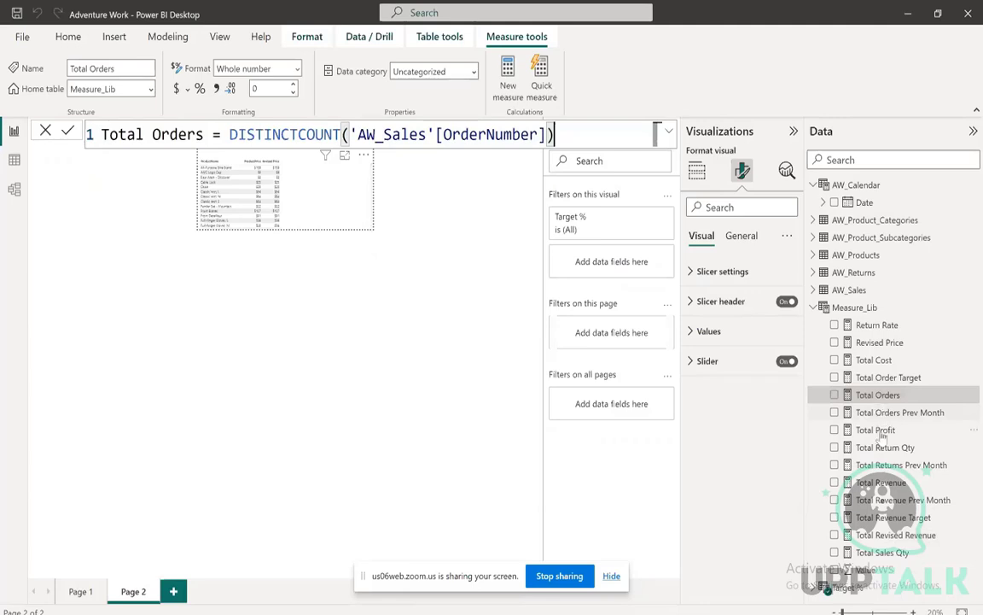
pyautogui.click(897, 536)
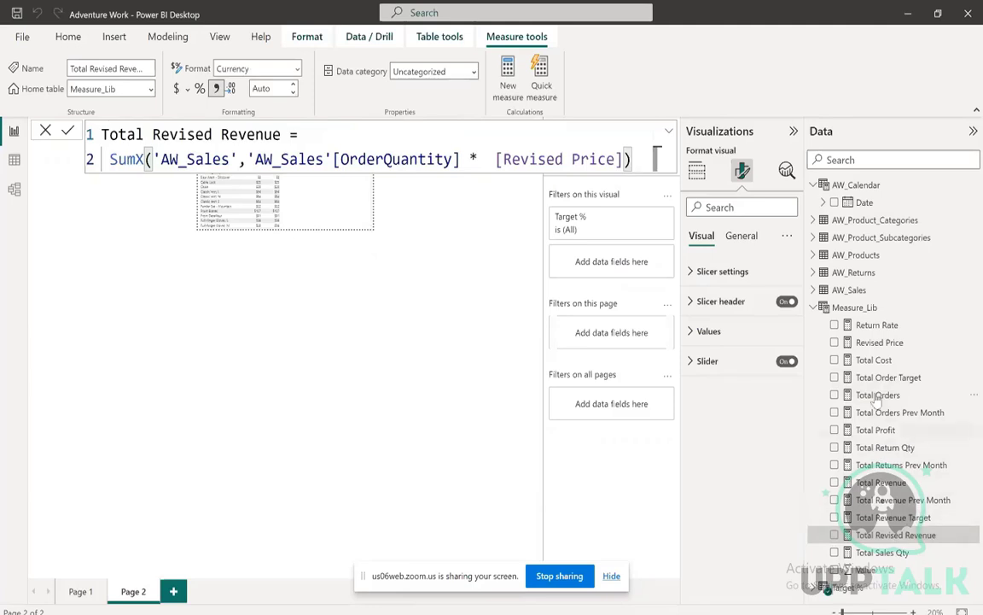
pyautogui.click(880, 430)
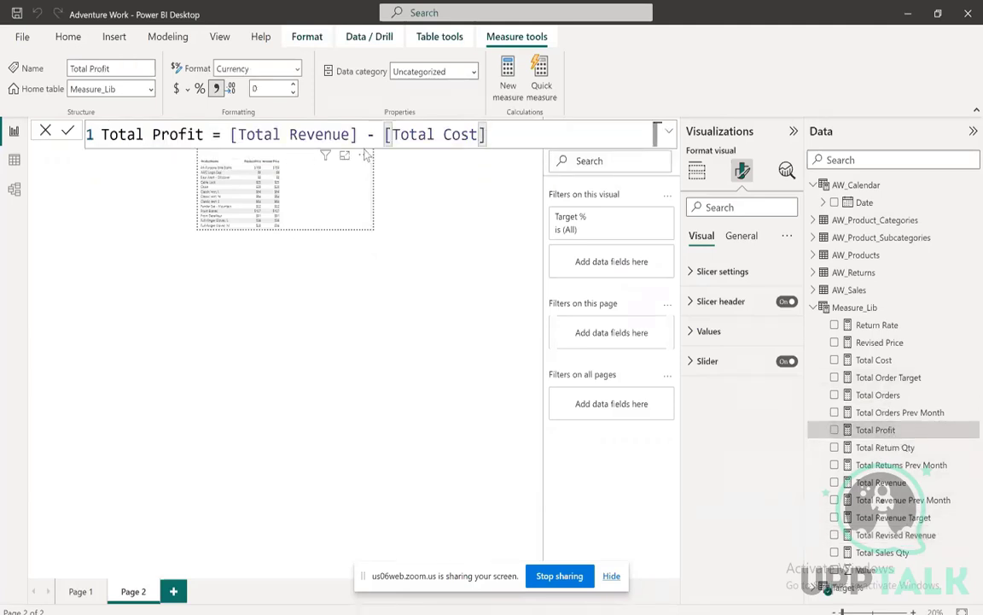
pyautogui.moveTo(488, 134); pyautogui.dragTo(93, 134)
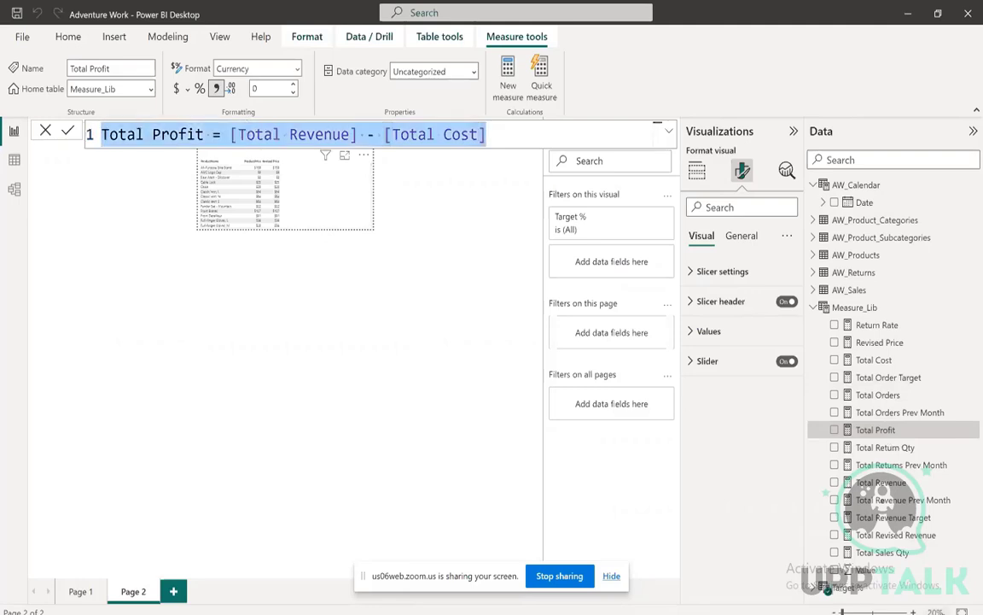
pyautogui.click(962, 611)
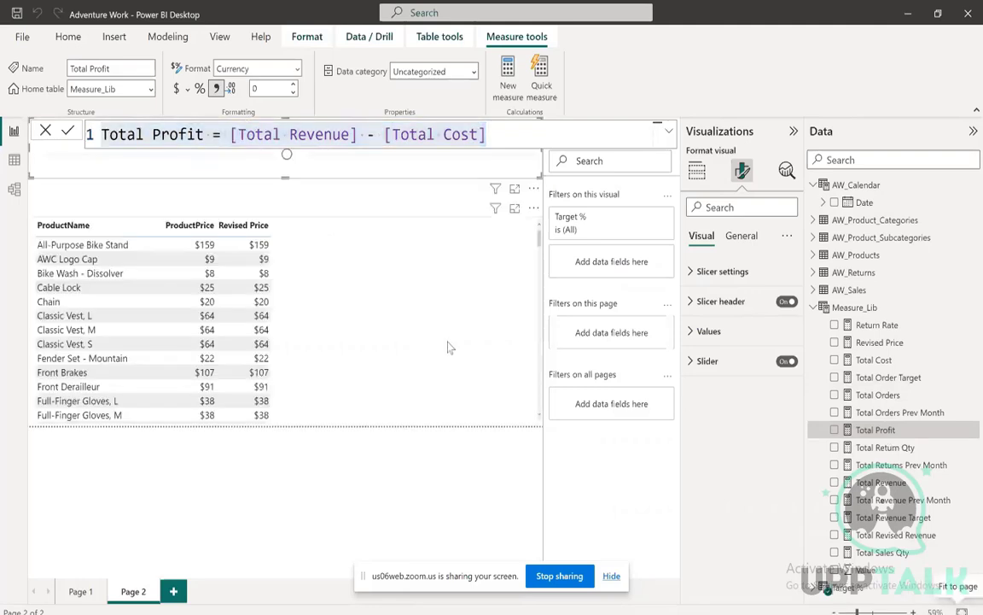
pyautogui.moveTo(531, 132); pyautogui.dragTo(45, 139)
pyautogui.hotkey('ctrl', 'c')
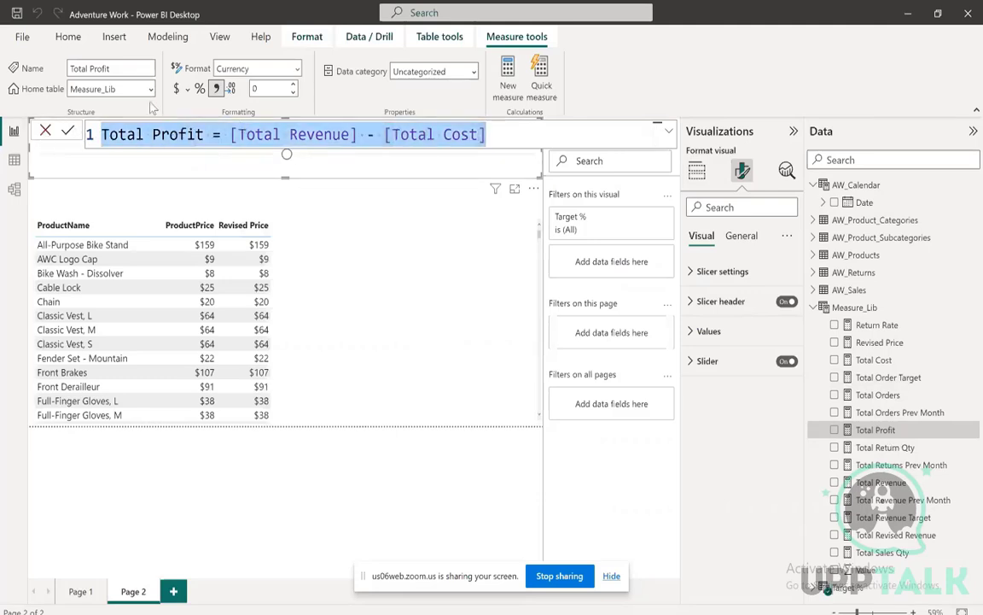
pyautogui.click(516, 70)
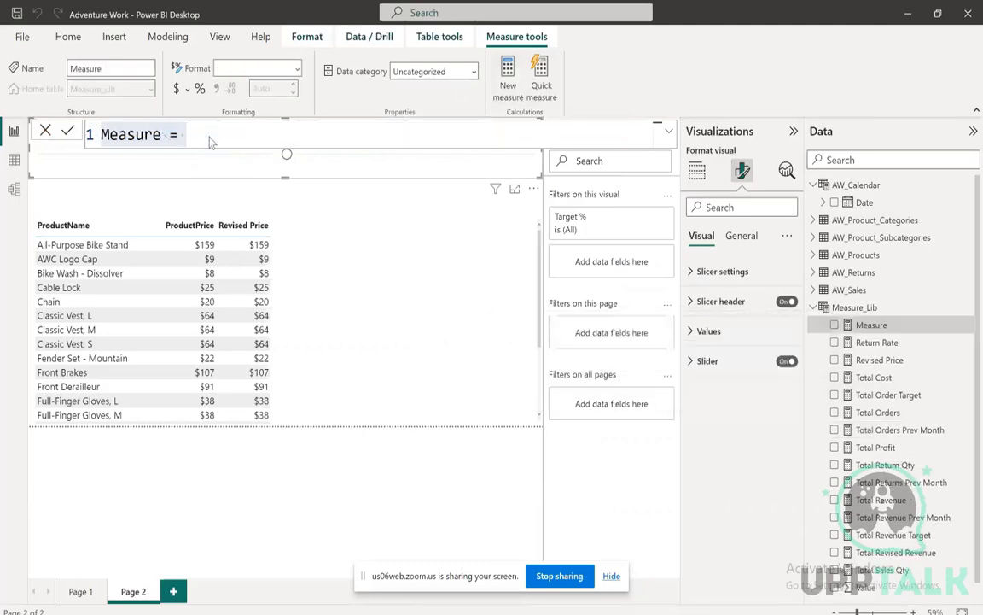
pyautogui.hotkey('ctrl', 'v')
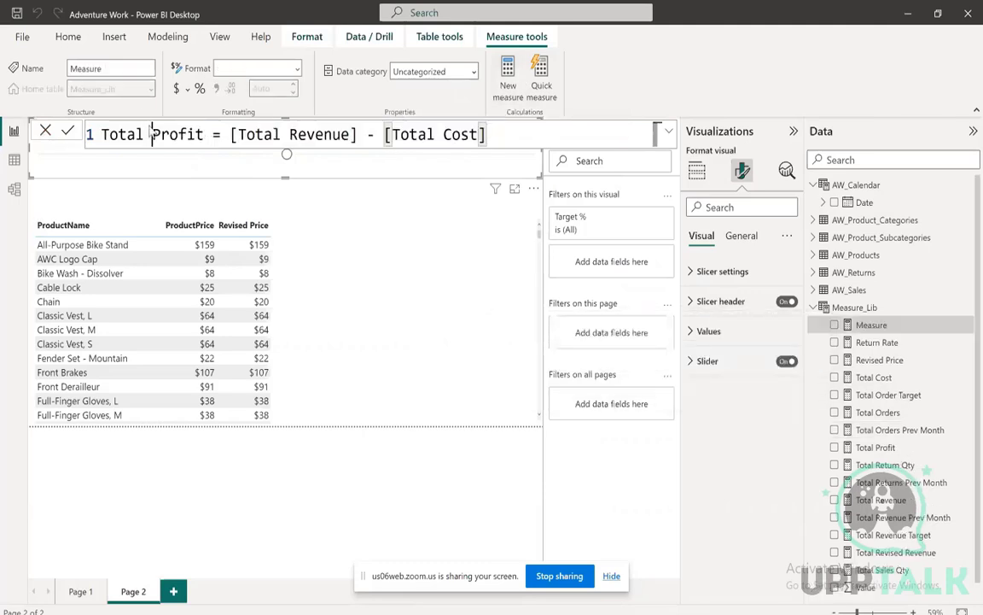
# Name the new measure Total Revised Profit, base it on [Total Revised Revenue] minus [Total Cost], and commit the formula
pyautogui.doubleClick(154, 134)
pyautogui.write('Revised')
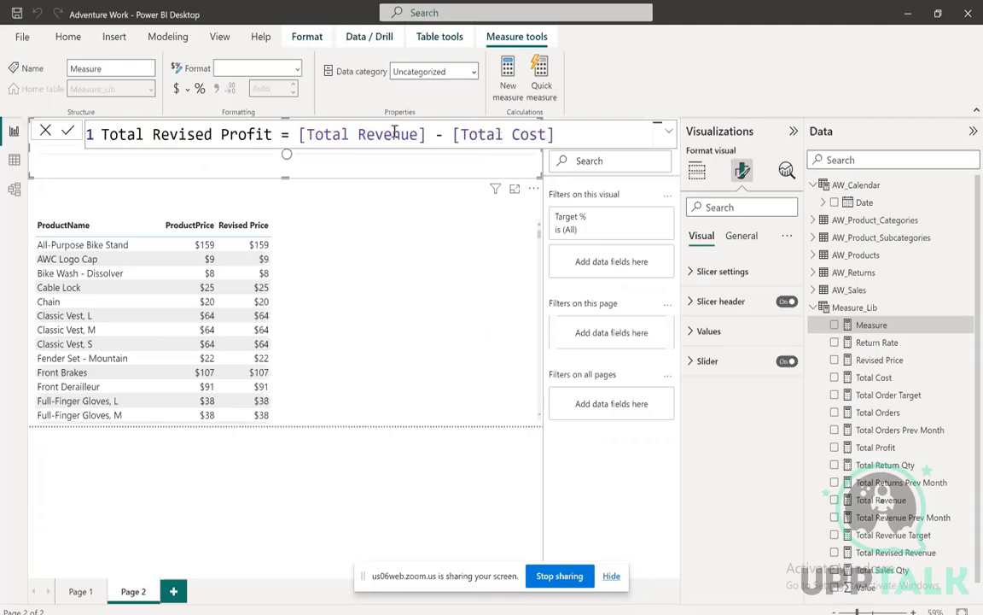
pyautogui.click(360, 134)
pyautogui.write('Revised')
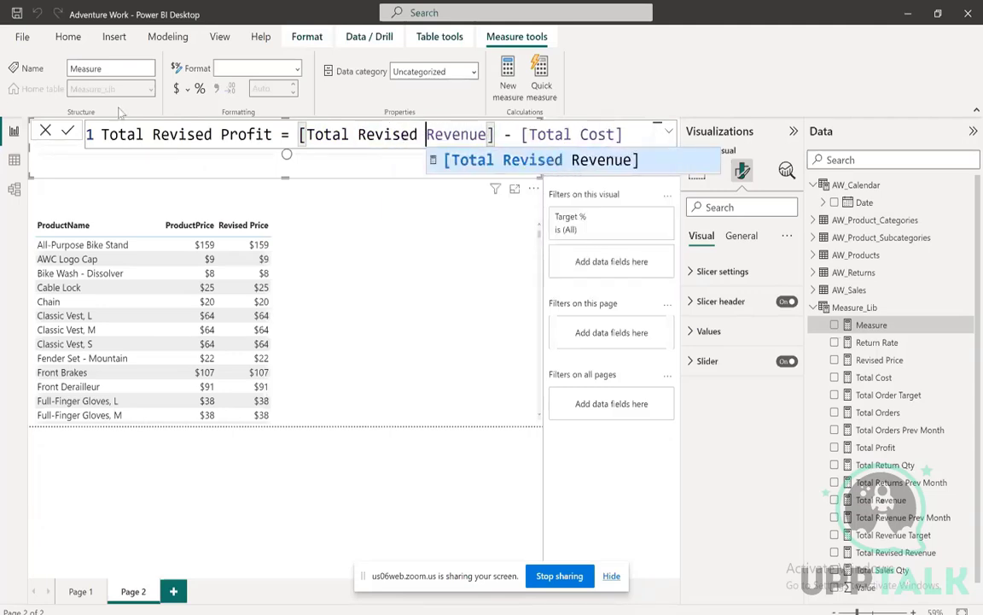
pyautogui.click(68, 130)
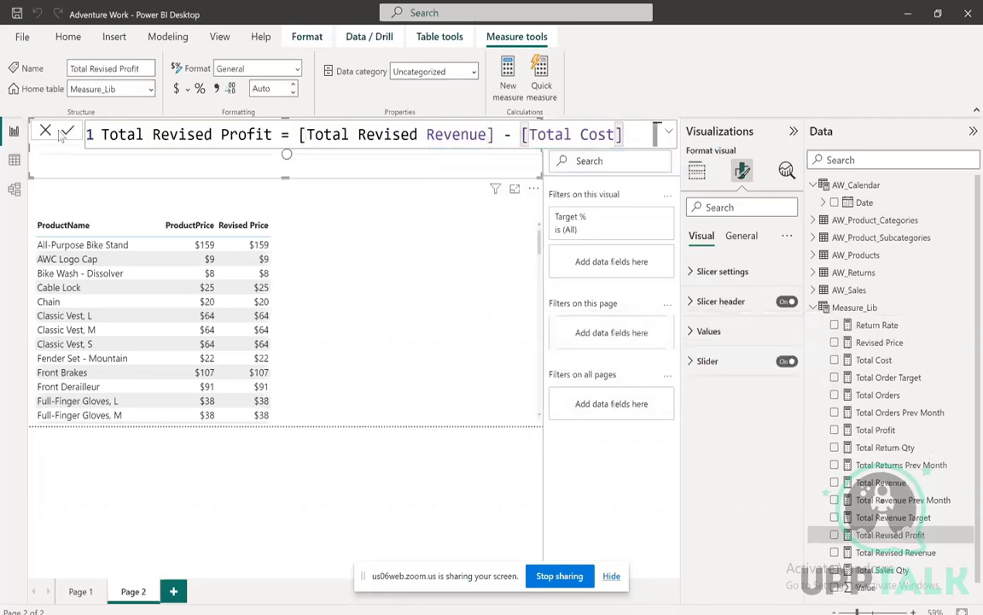
pyautogui.click(46, 133)
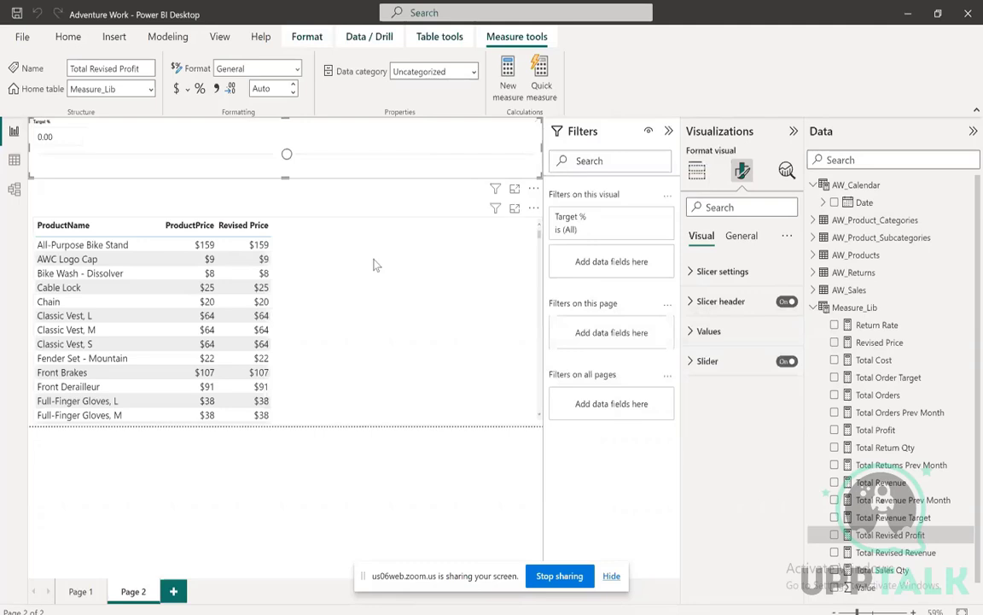
# Add the Total Profit and Total Revised Profit measures to the product price table on Page 2
pyautogui.click(324, 271)
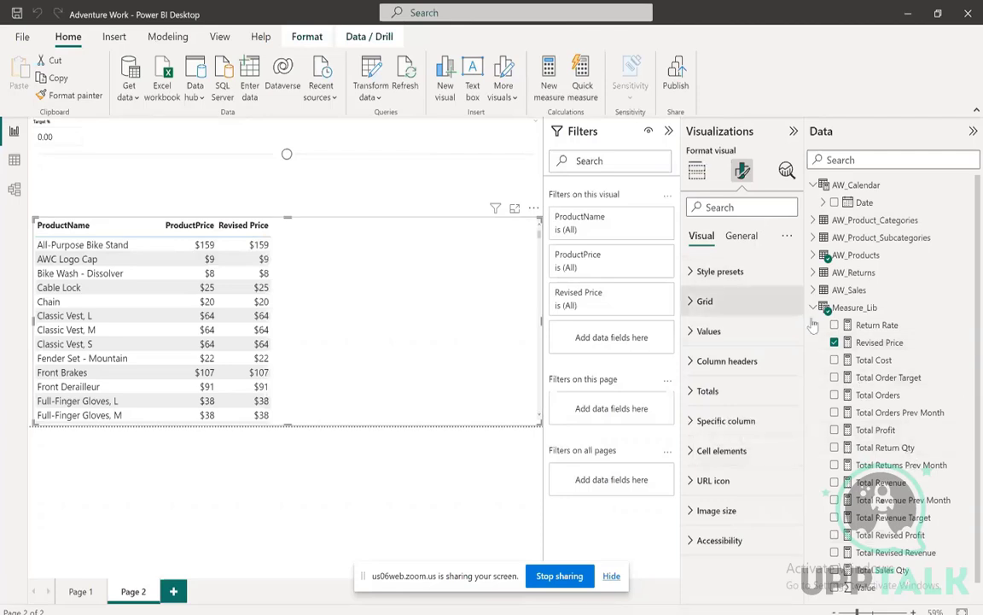
pyautogui.click(835, 430)
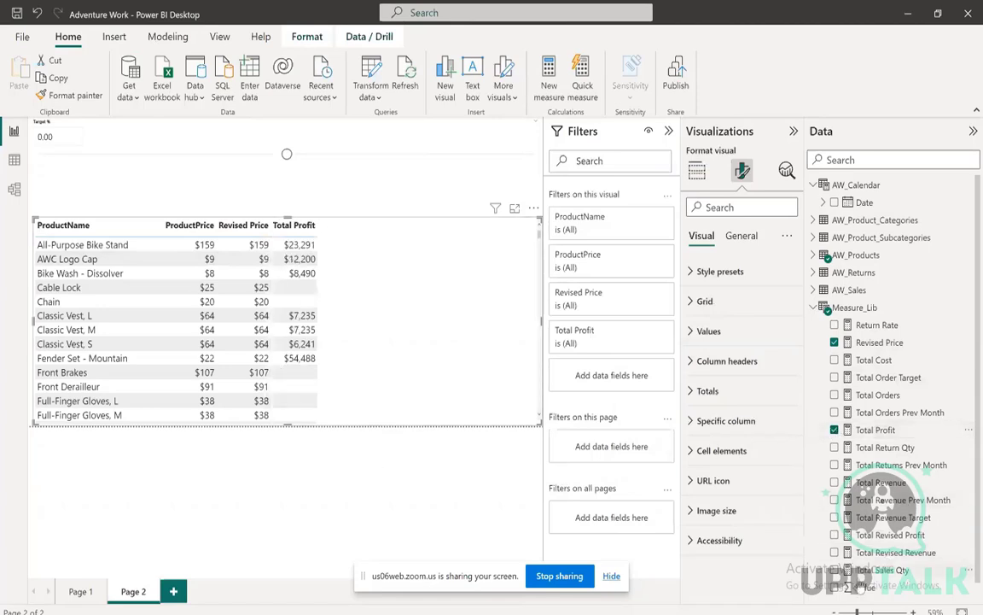
pyautogui.click(835, 535)
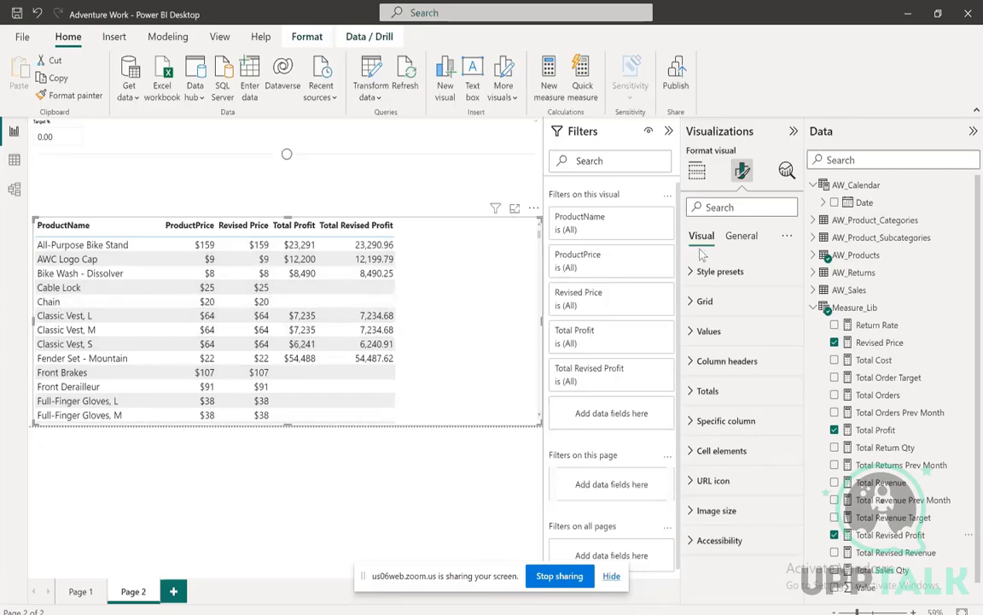
# Filter the product table to rows where Total Profit is not blank, and collapse the filter settings
pyautogui.click(648, 331)
pyautogui.click(614, 383)
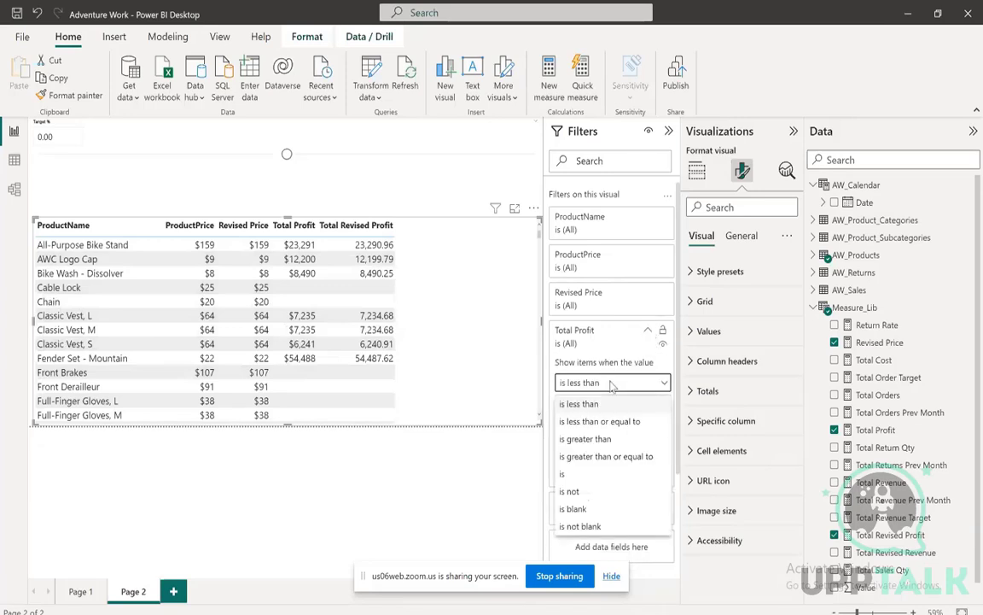
pyautogui.click(595, 526)
pyautogui.click(639, 453)
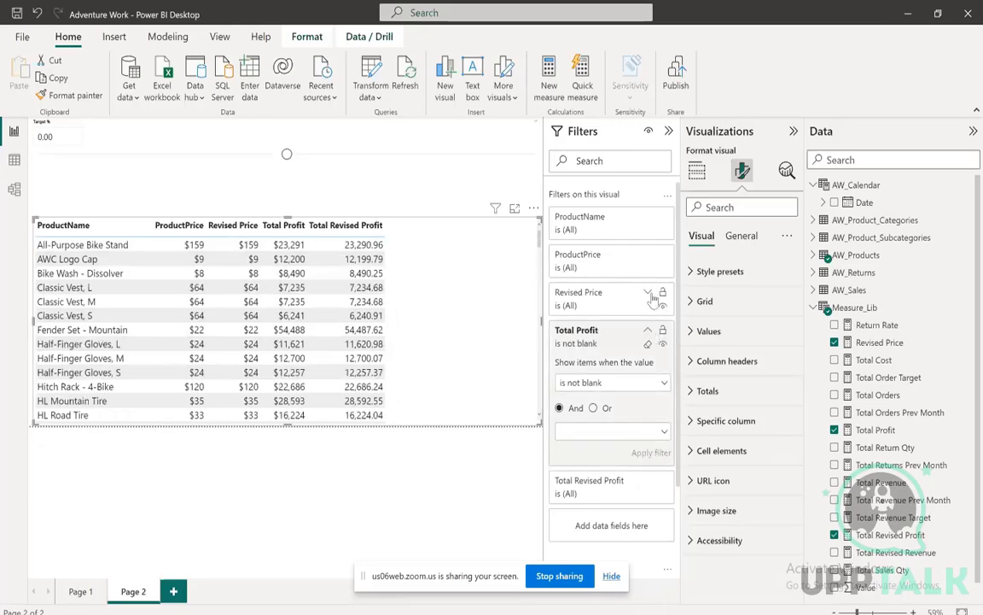
pyautogui.click(648, 331)
pyautogui.click(669, 132)
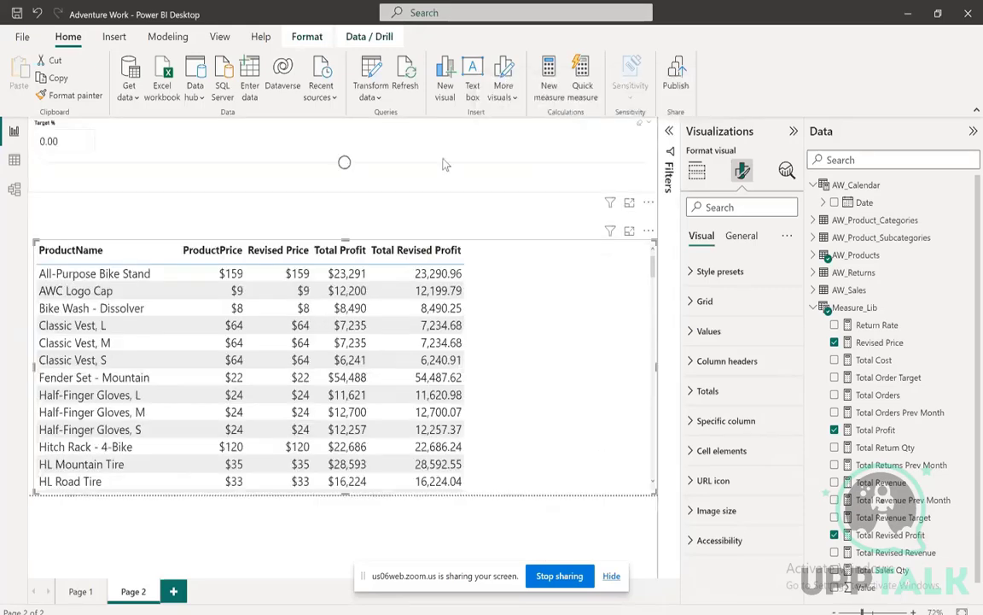
# Format the Total Revised Profit measure as currency and close its formula
pyautogui.click(345, 166)
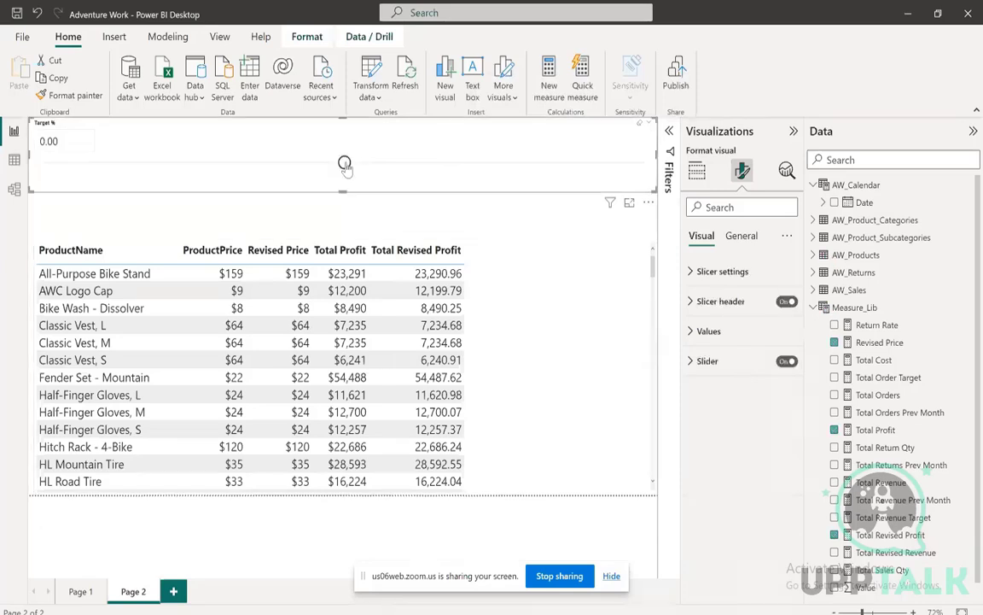
pyautogui.click(889, 534)
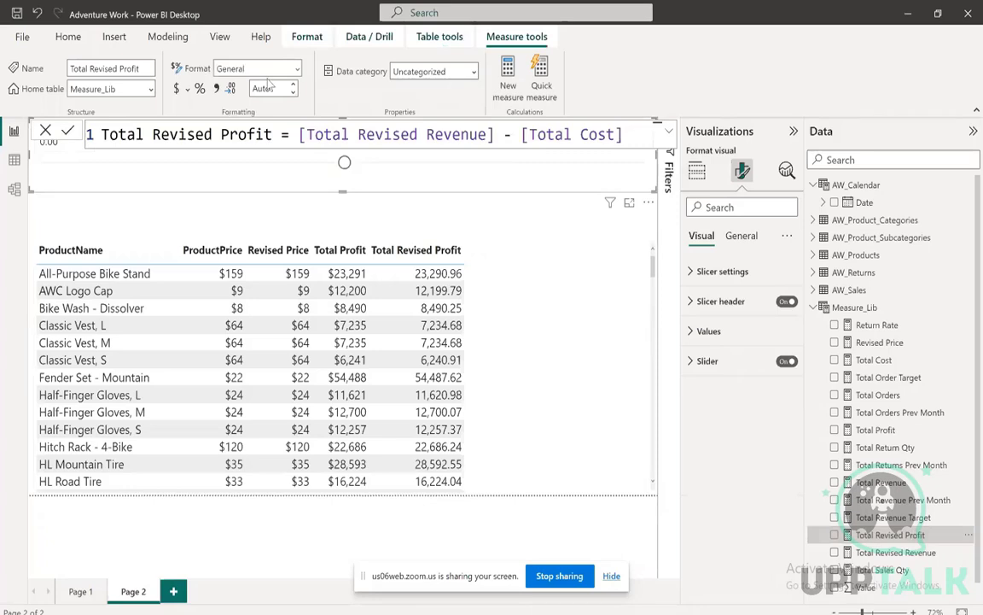
pyautogui.click(175, 92)
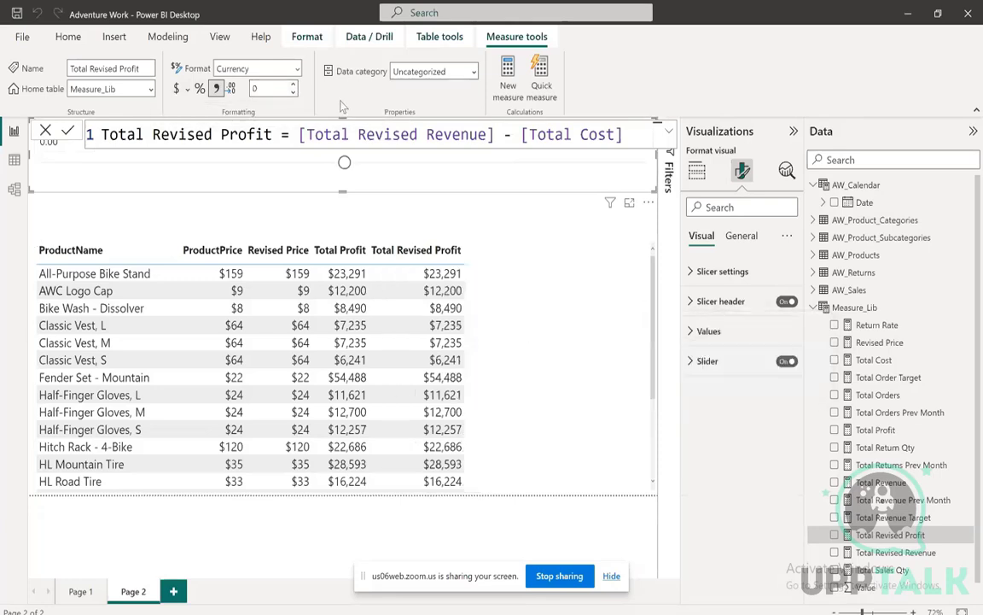
pyautogui.click(43, 128)
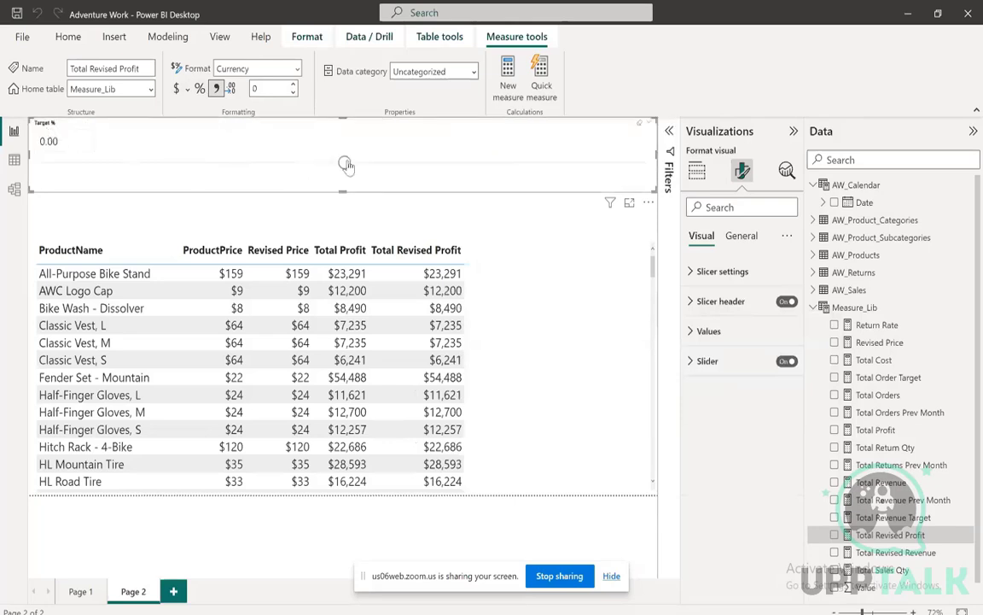
# Test the revised prices and profits with the Target % slicer at 0.10, -0.10 and 0.20
pyautogui.moveTo(346, 164); pyautogui.dragTo(375, 167)
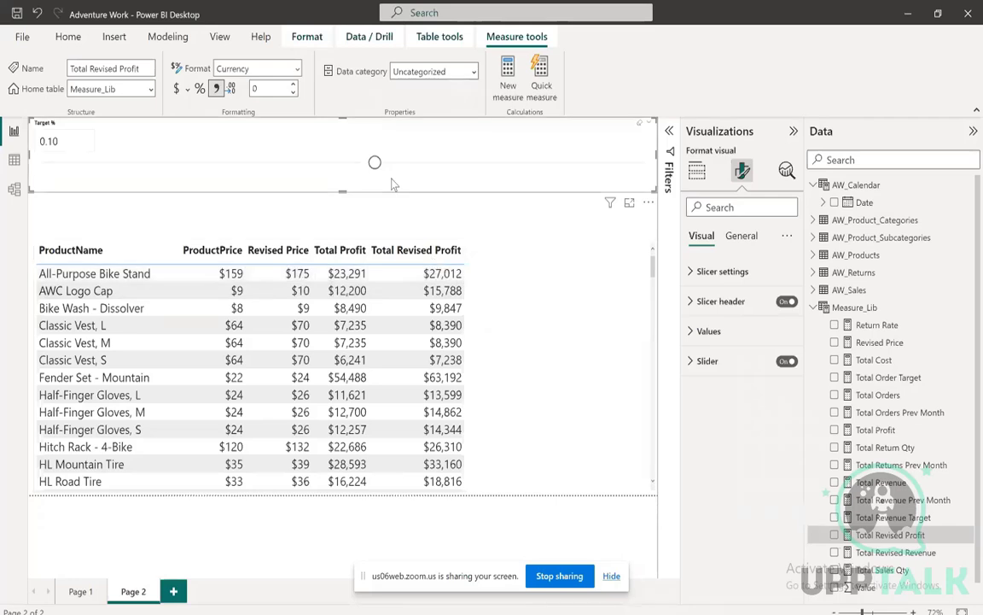
pyautogui.moveTo(375, 163); pyautogui.dragTo(303, 171)
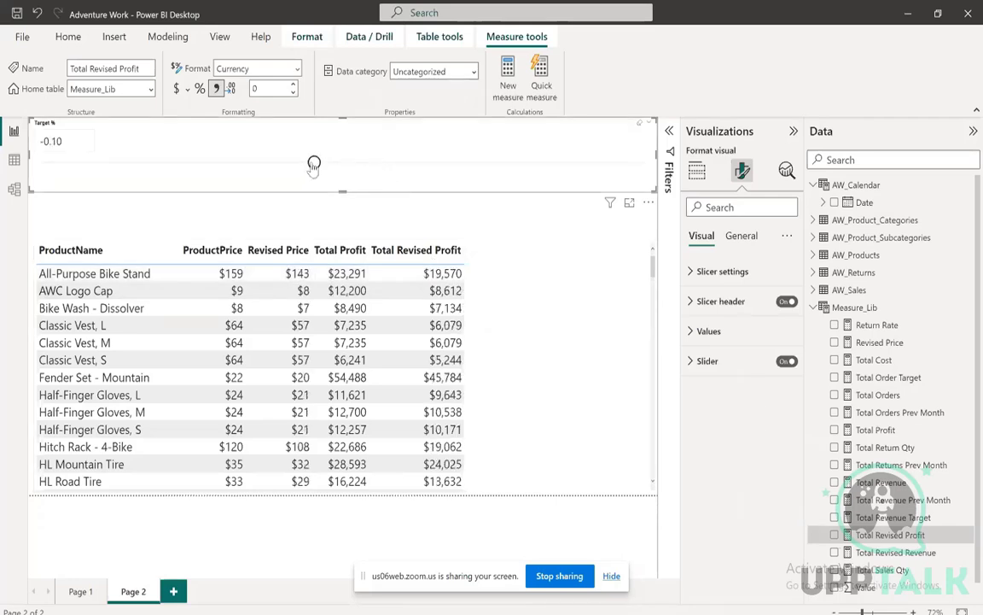
pyautogui.moveTo(314, 164); pyautogui.dragTo(408, 165)
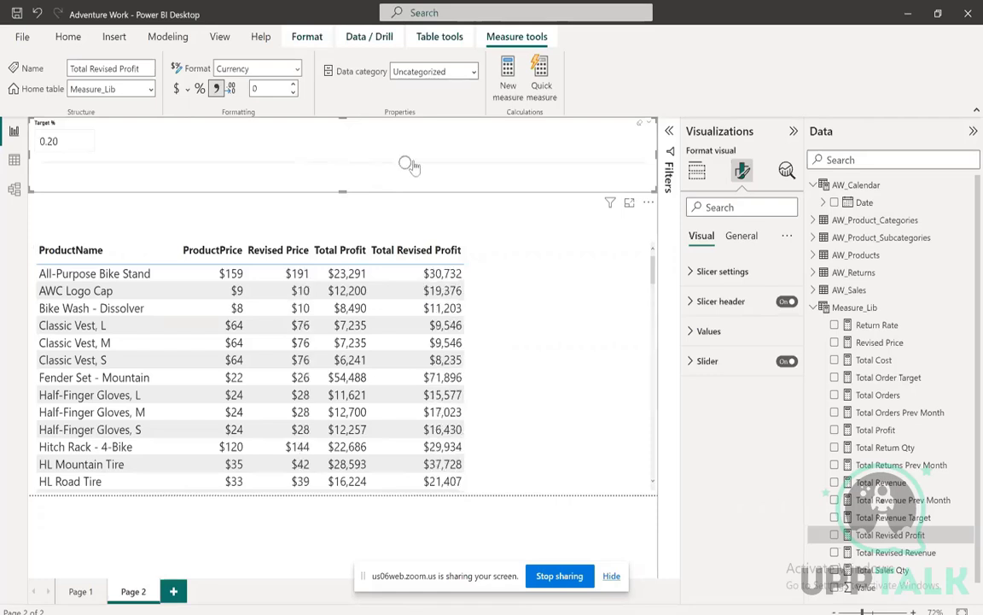
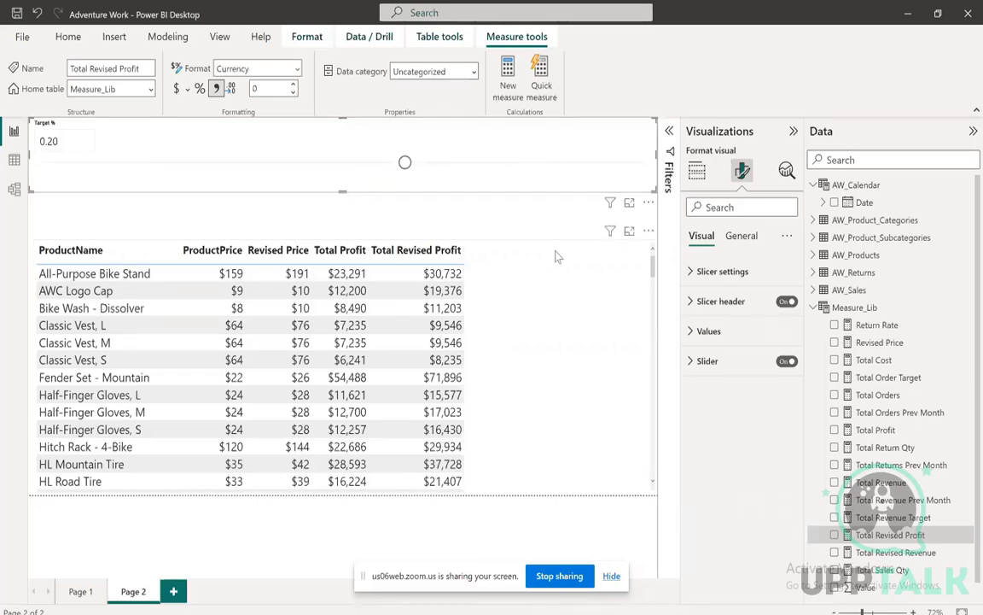
# Delete Page 2 with its slicer and product table from the report
pyautogui.click(555, 252)
pyautogui.click(248, 189)
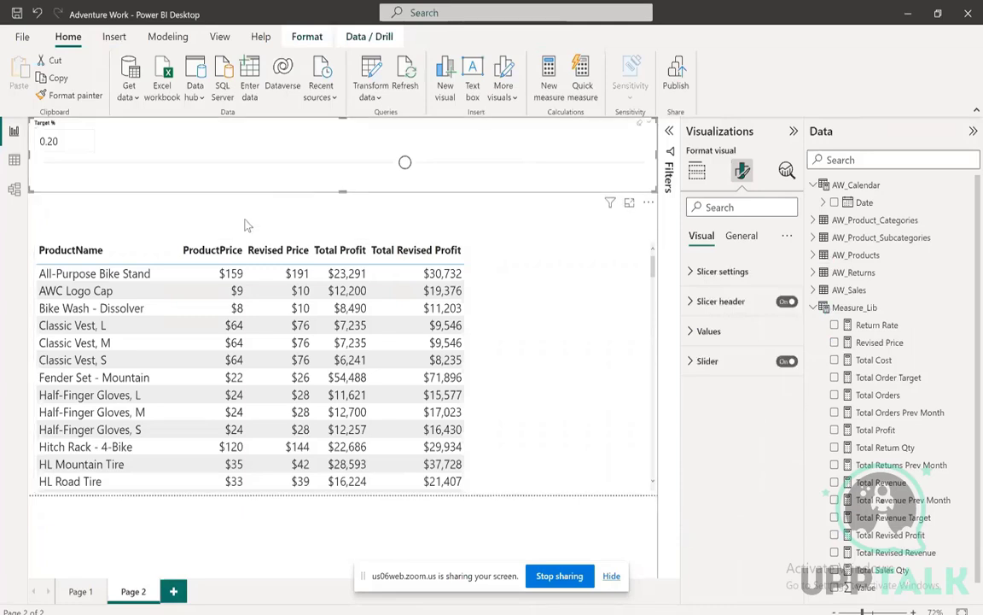
pyautogui.click(155, 587)
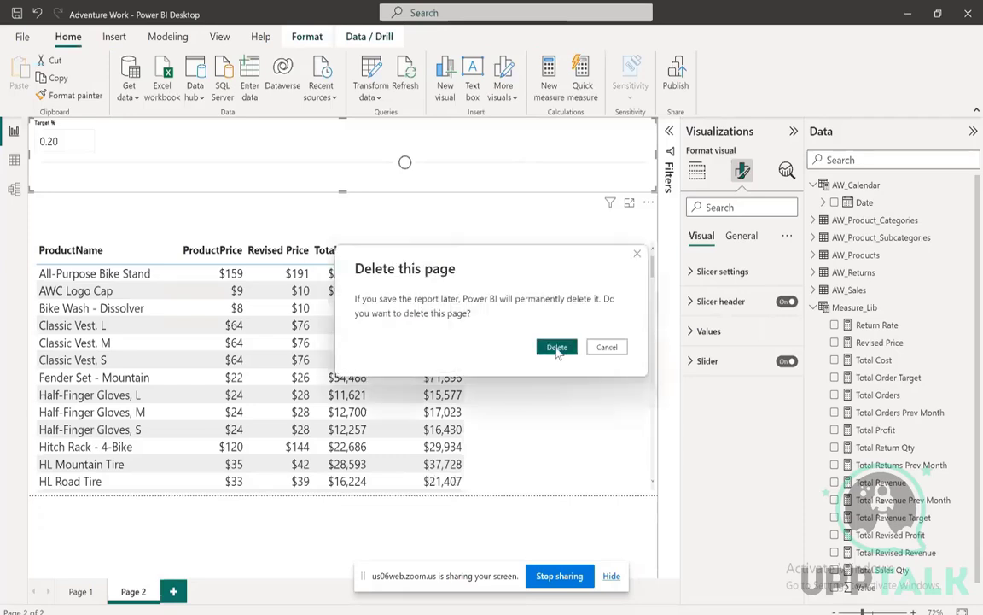
pyautogui.click(557, 347)
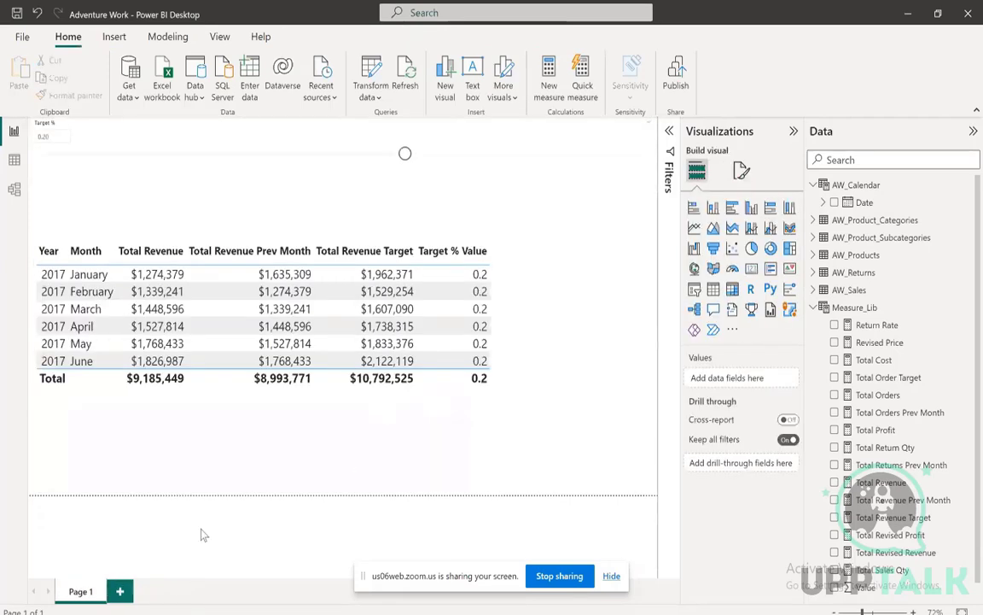
# Remove the monthly revenue table and the Target % slicer from Page 1
pyautogui.click(557, 320)
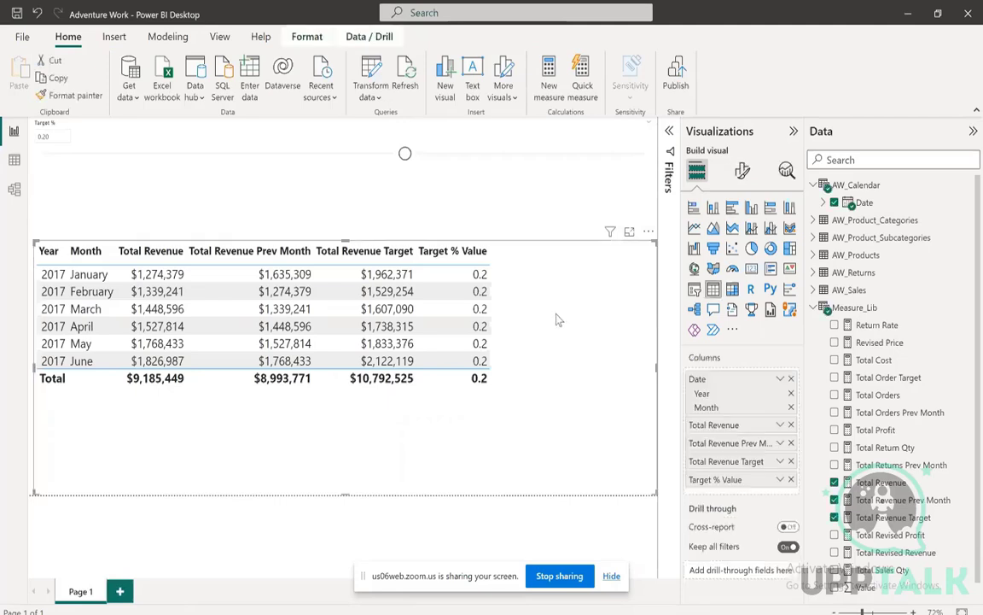
pyautogui.click(650, 236)
pyautogui.click(602, 286)
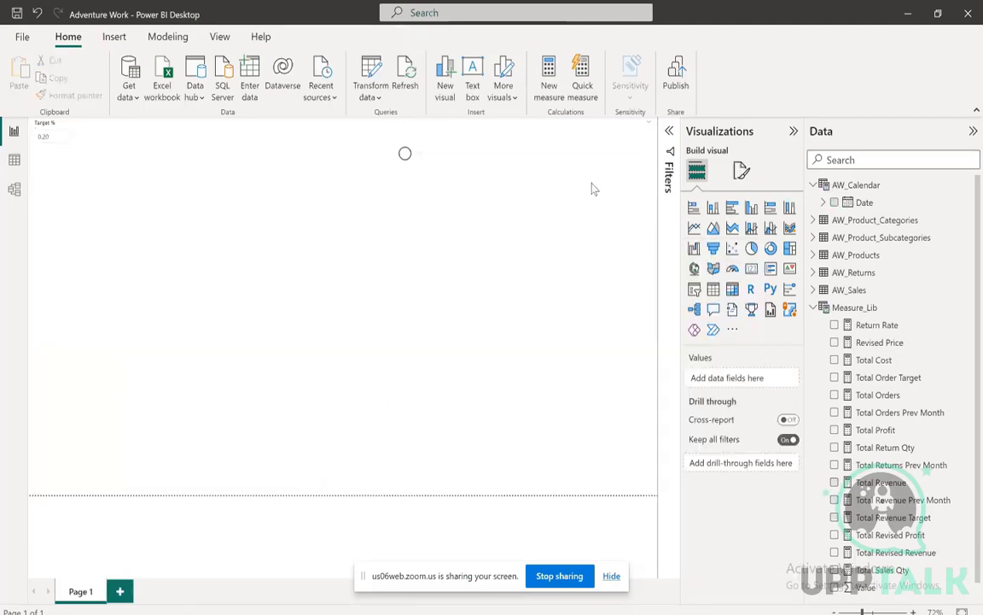
pyautogui.click(611, 175)
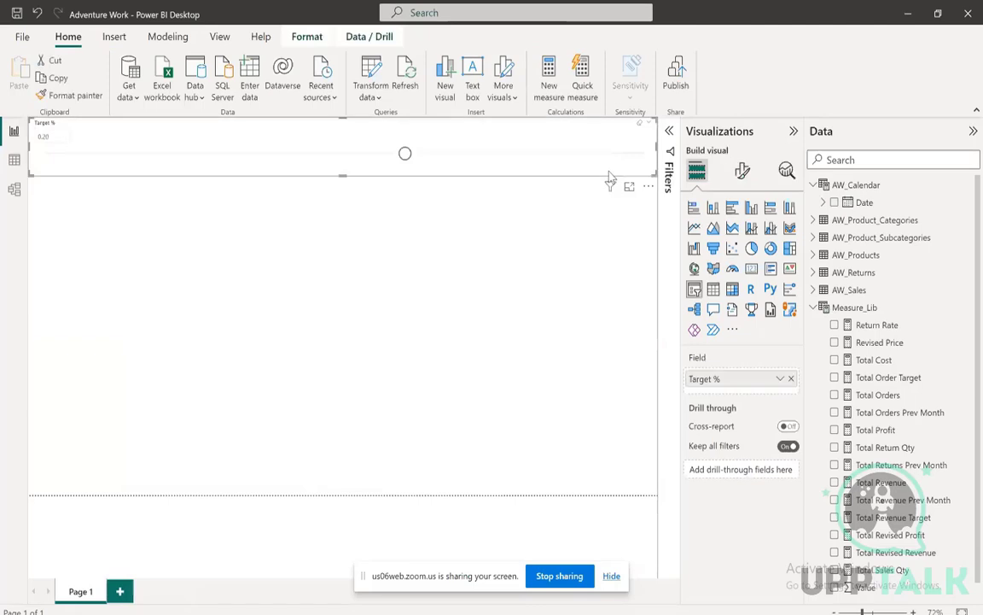
pyautogui.click(649, 193)
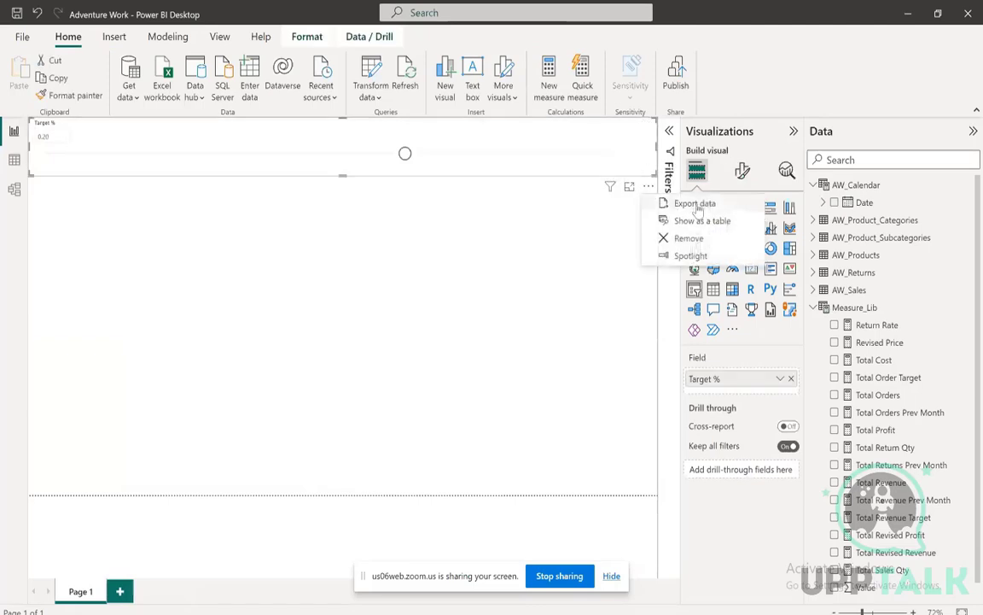
pyautogui.click(665, 237)
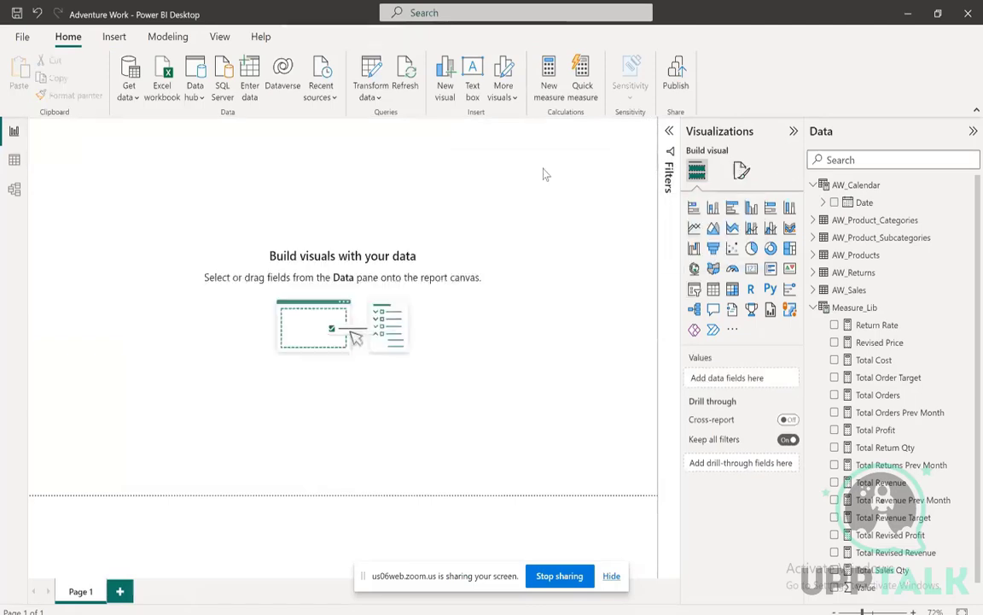
# Save the report and switch to the model view of all tables
pyautogui.click(16, 16)
pyautogui.click(14, 190)
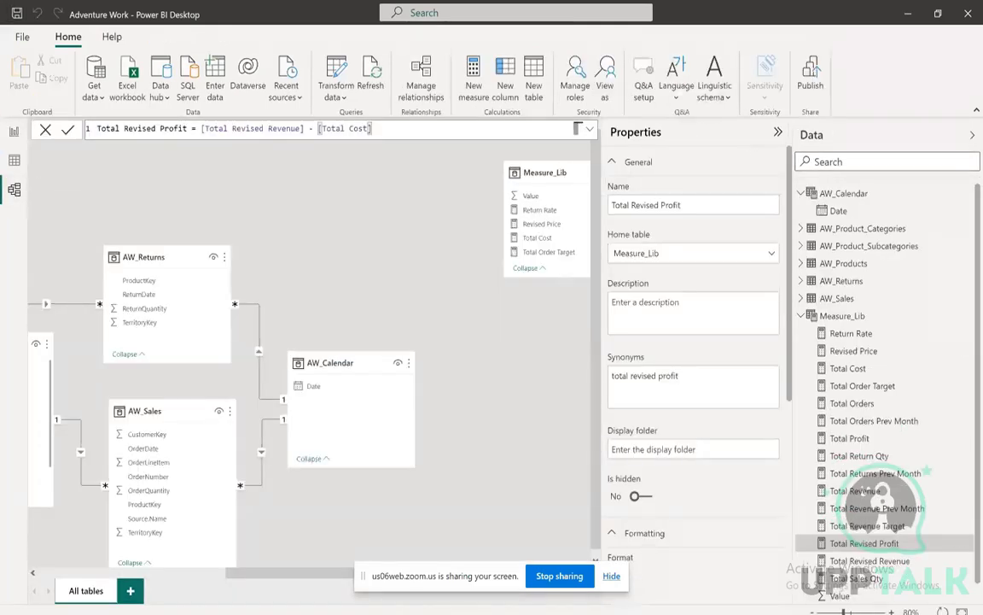
# Fit all model tables on screen to review their relationships, and return to the empty Page 1 of the report
pyautogui.click(962, 611)
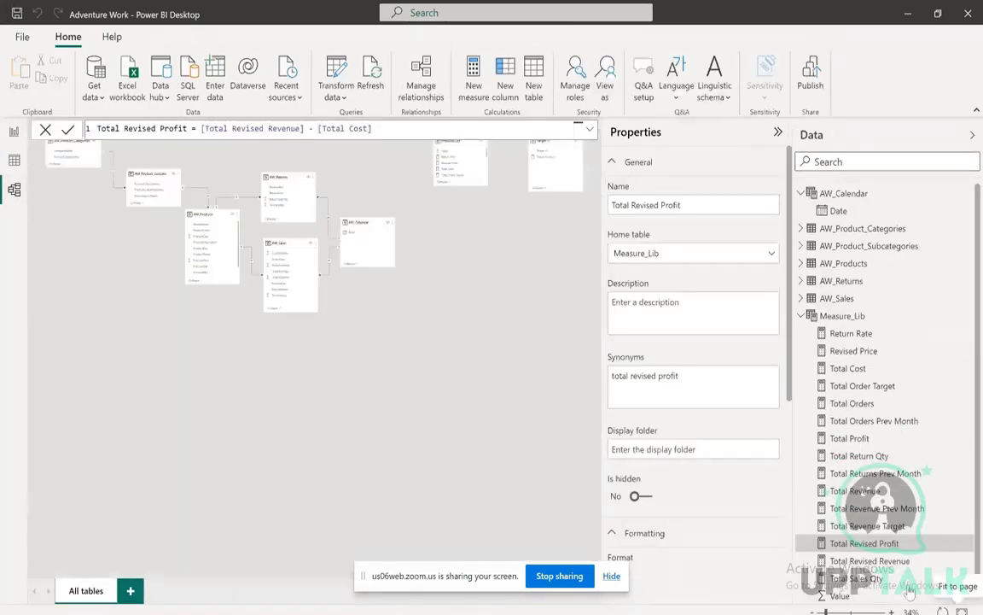
pyautogui.click(779, 133)
pyautogui.click(971, 135)
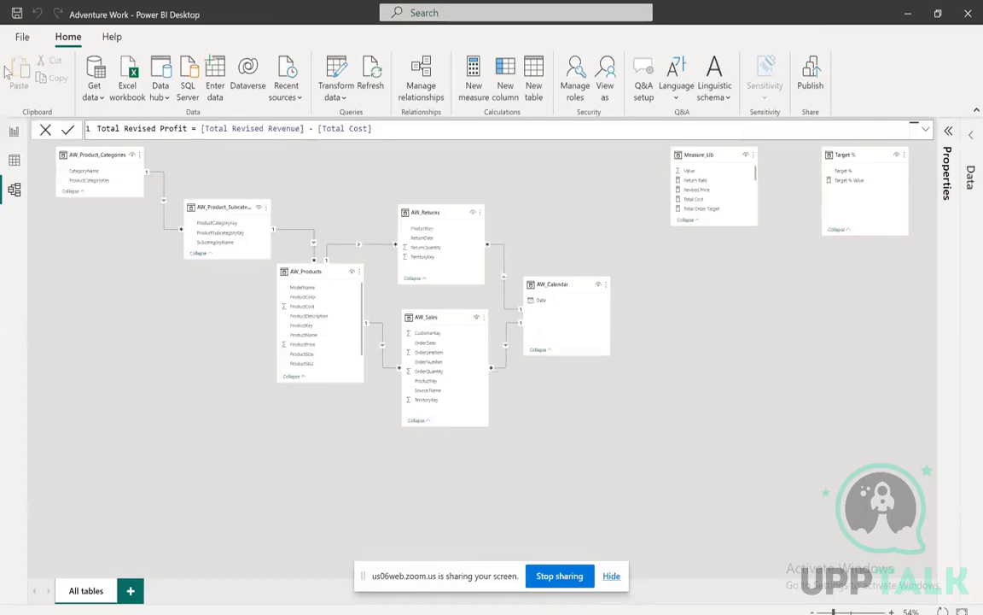
pyautogui.click(45, 129)
pyautogui.click(14, 160)
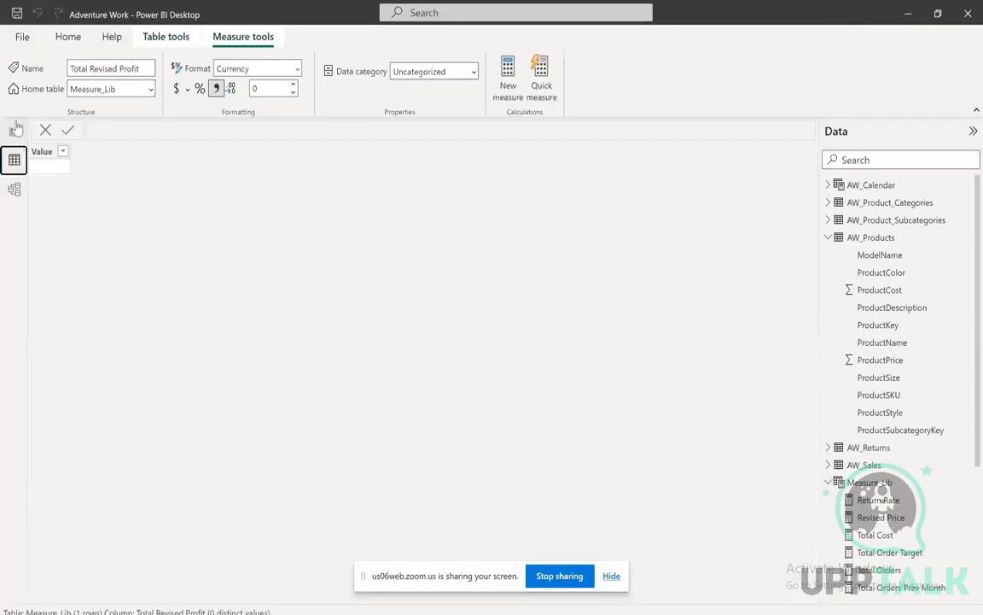
pyautogui.click(14, 133)
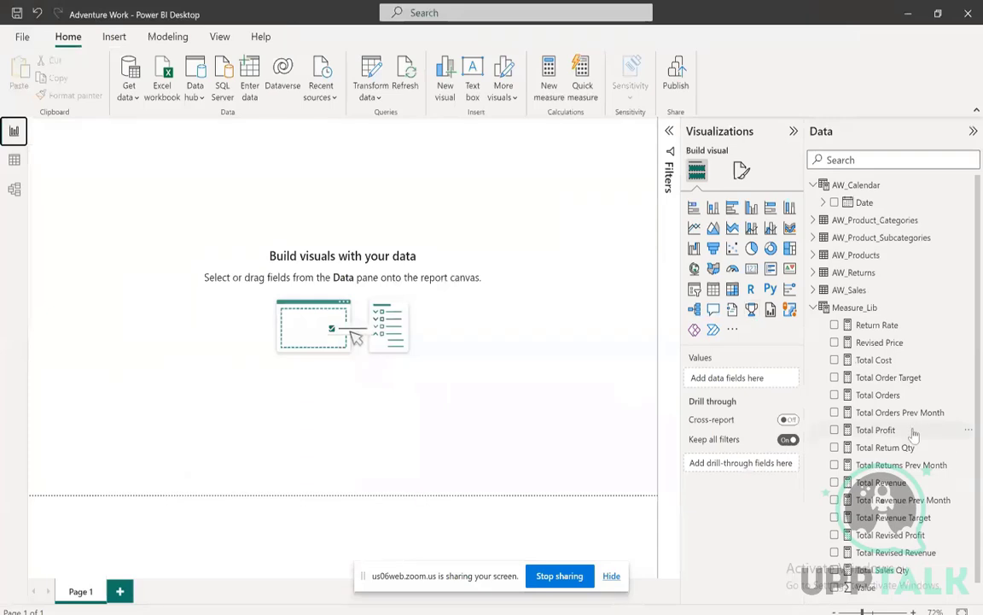
pyautogui.scroll(-1, 922, 433)
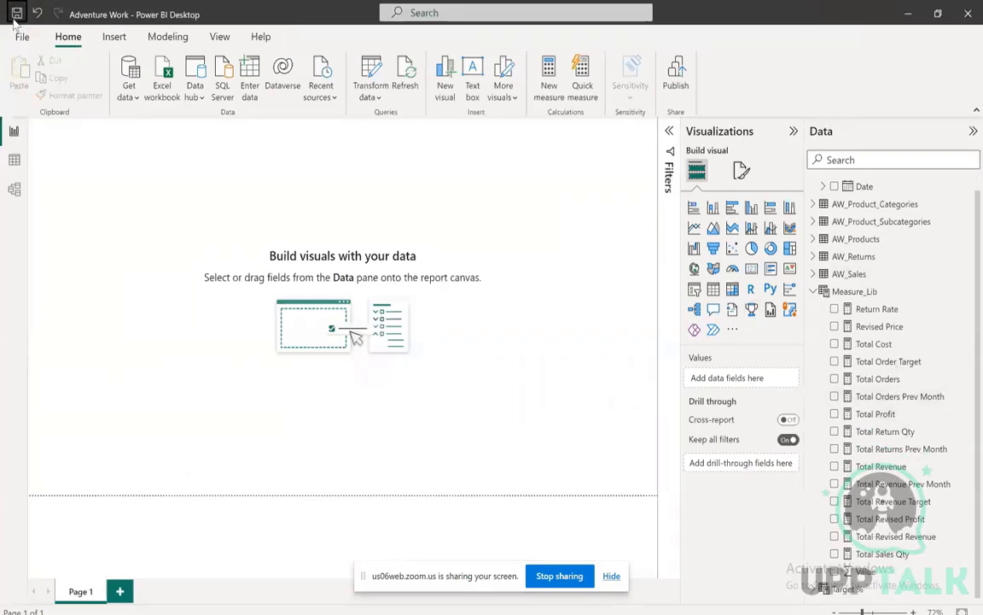
# Insert a treemap on Page 1, enlarge it in focus mode, and set CategoryName as its category
pyautogui.click(790, 248)
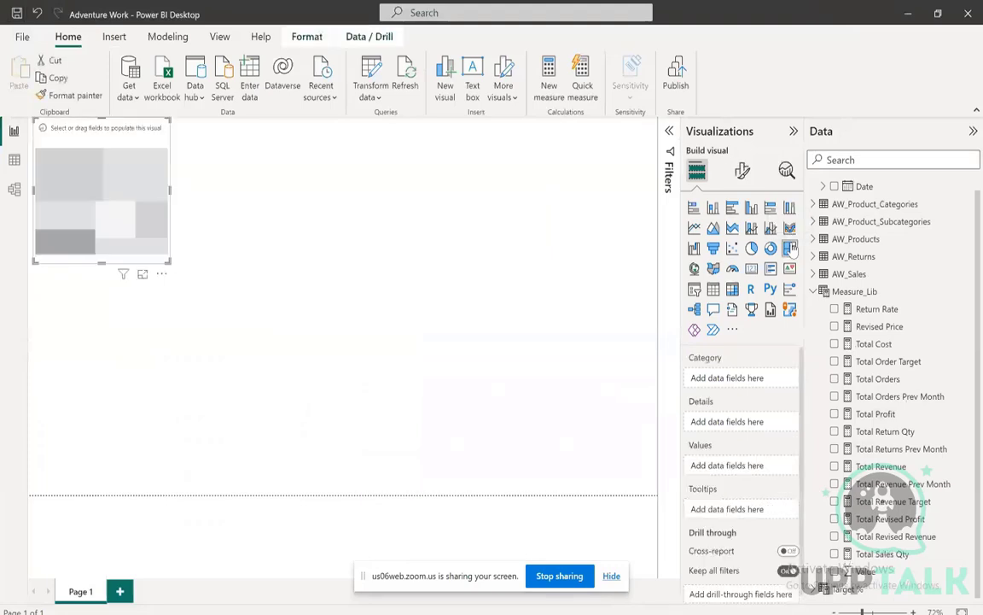
pyautogui.click(142, 277)
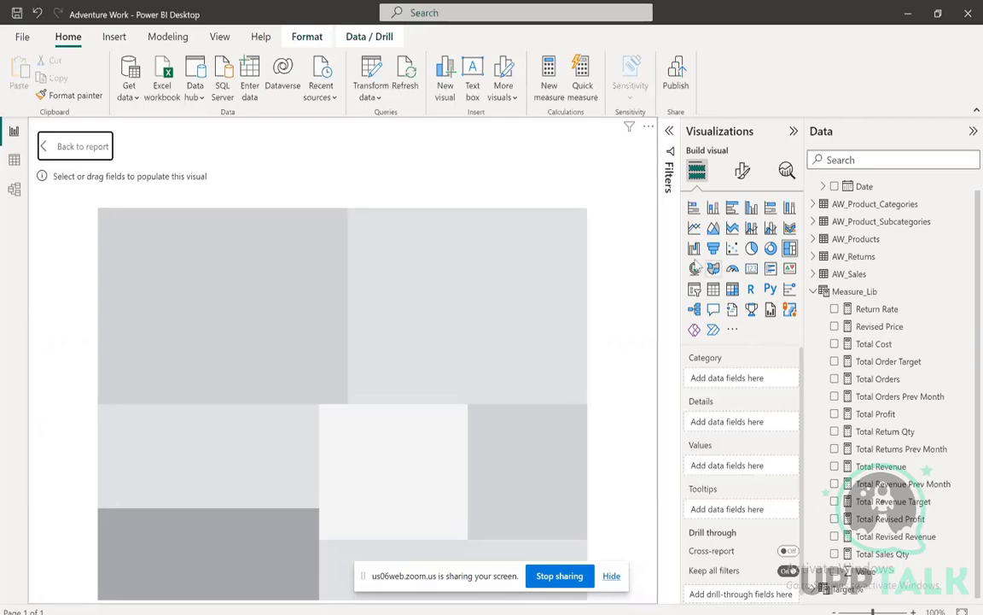
pyautogui.click(814, 291)
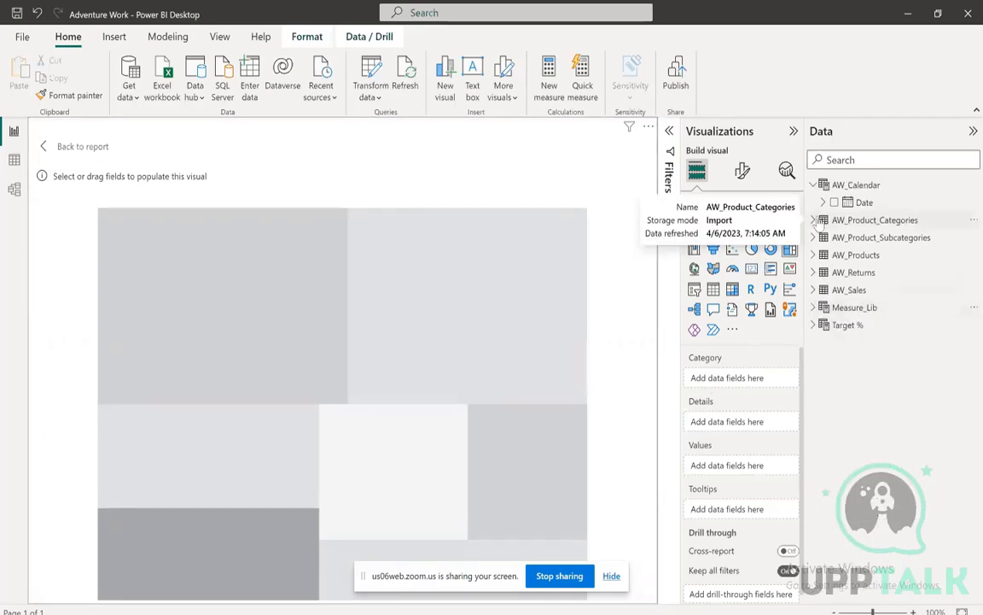
pyautogui.click(875, 220)
pyautogui.click(834, 238)
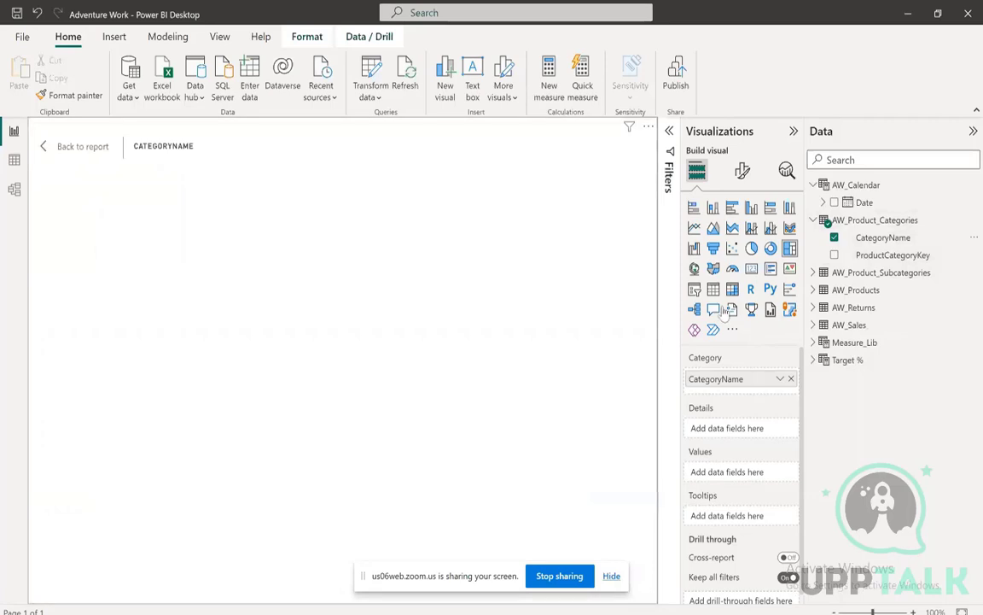
# Hide the screen-sharing bar and add the Total Orders measure as the treemap's values
pyautogui.click(611, 576)
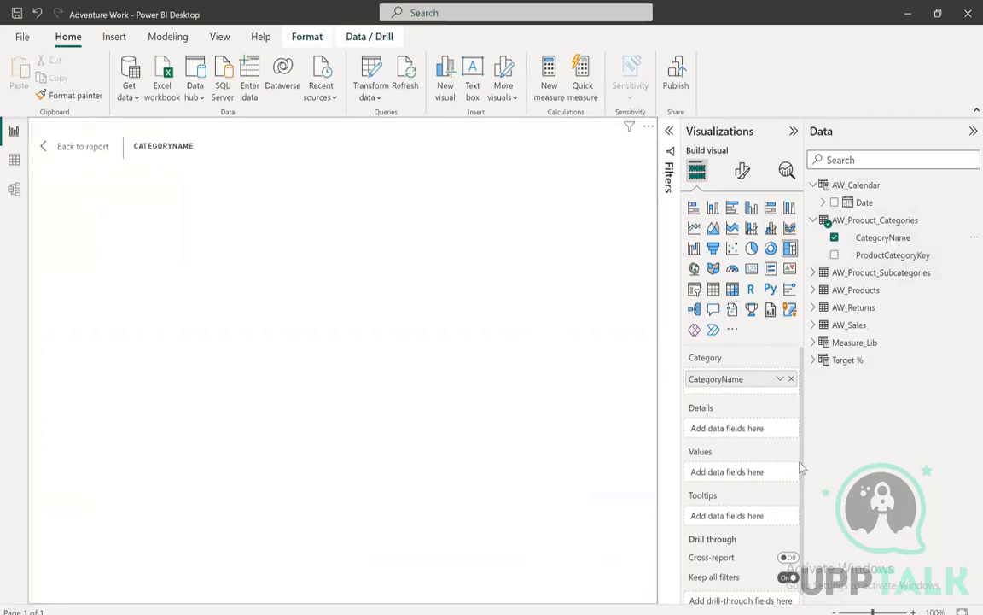
pyautogui.click(814, 343)
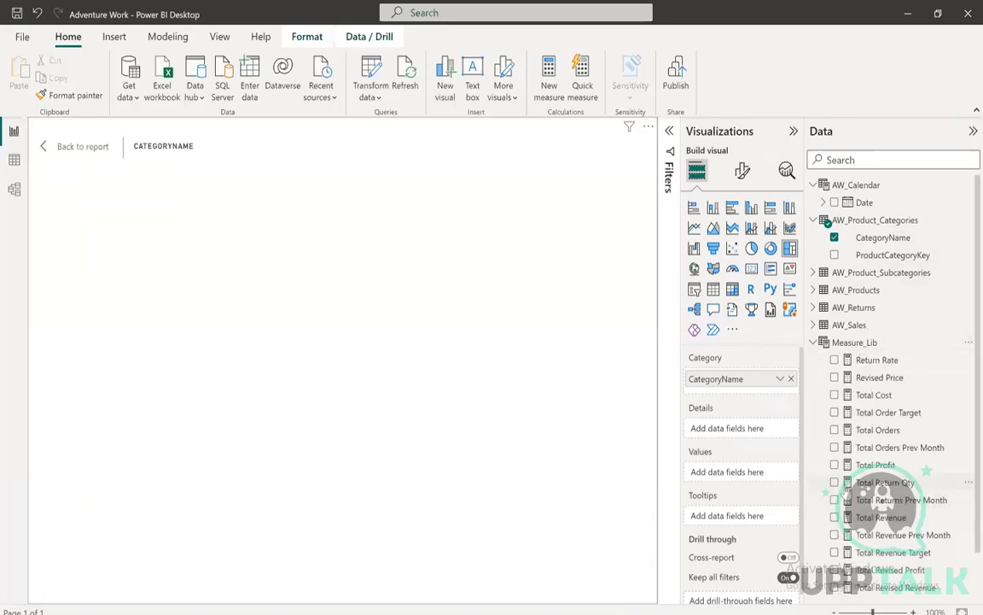
pyautogui.scroll(-1, 899, 510)
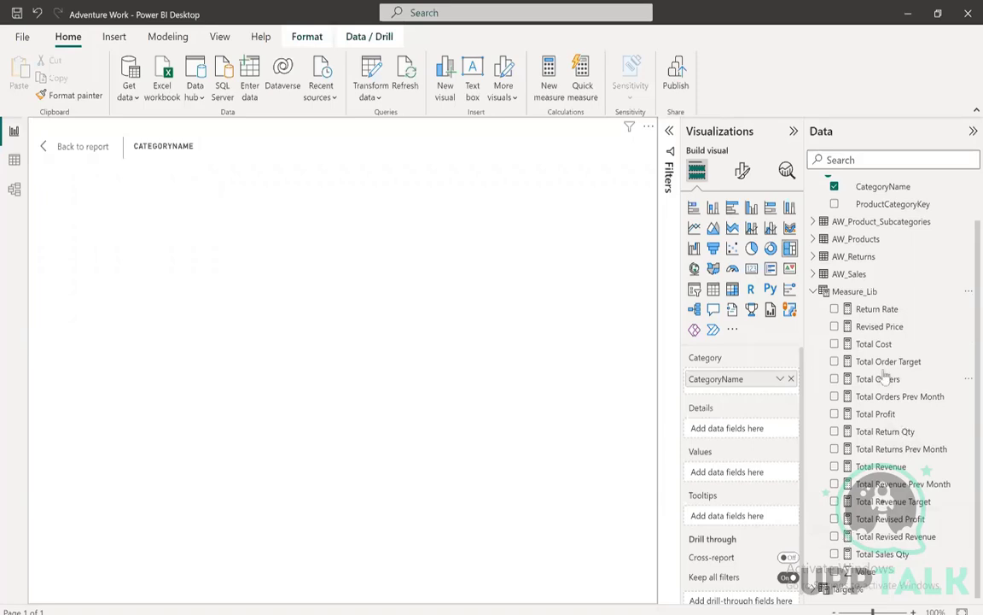
pyautogui.click(835, 379)
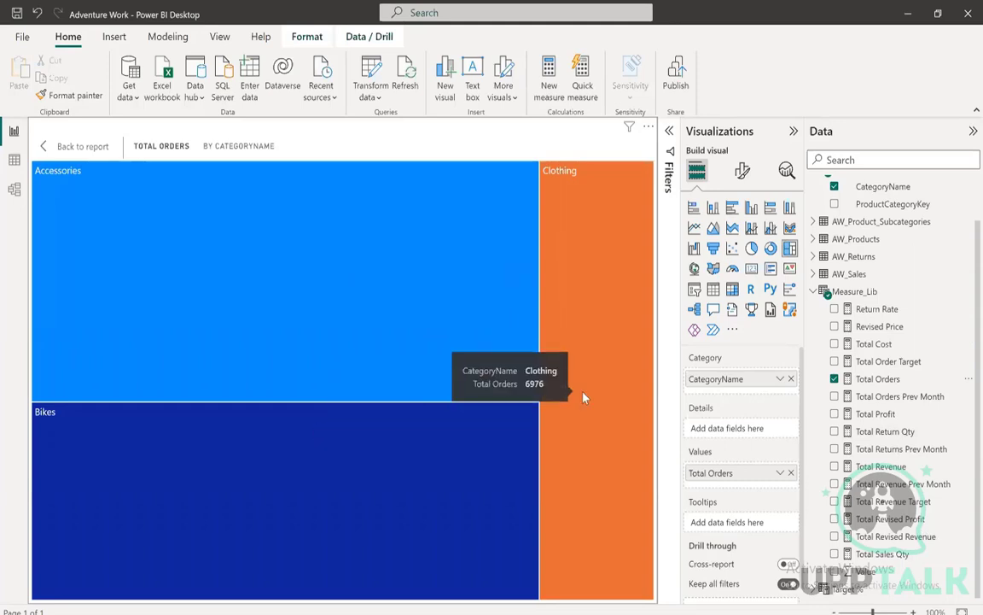
# Format the Total Orders measure with a thousands separator and check the order values of the treemap categories
pyautogui.click(888, 362)
pyautogui.click(883, 379)
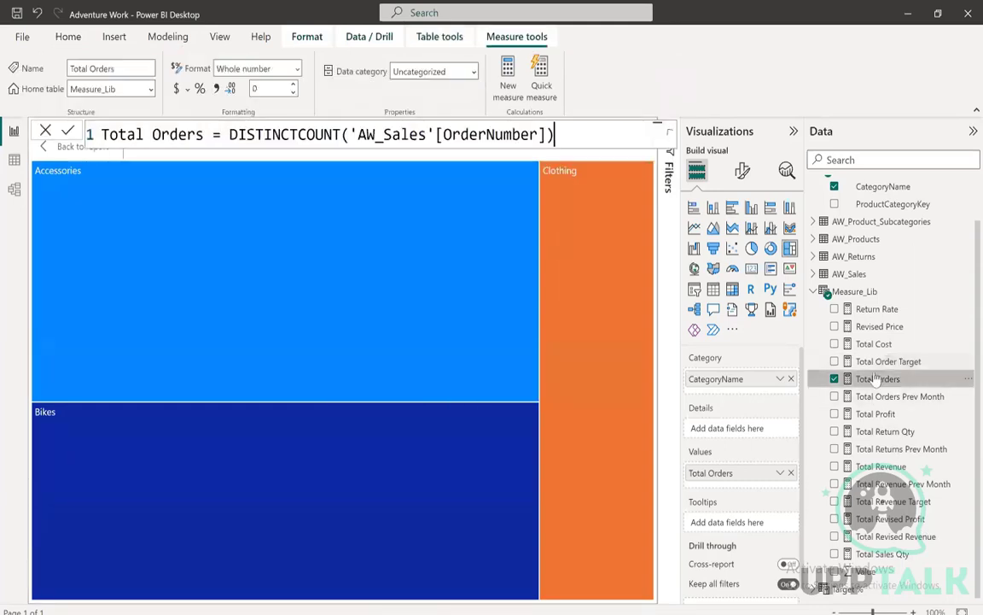
pyautogui.click(218, 89)
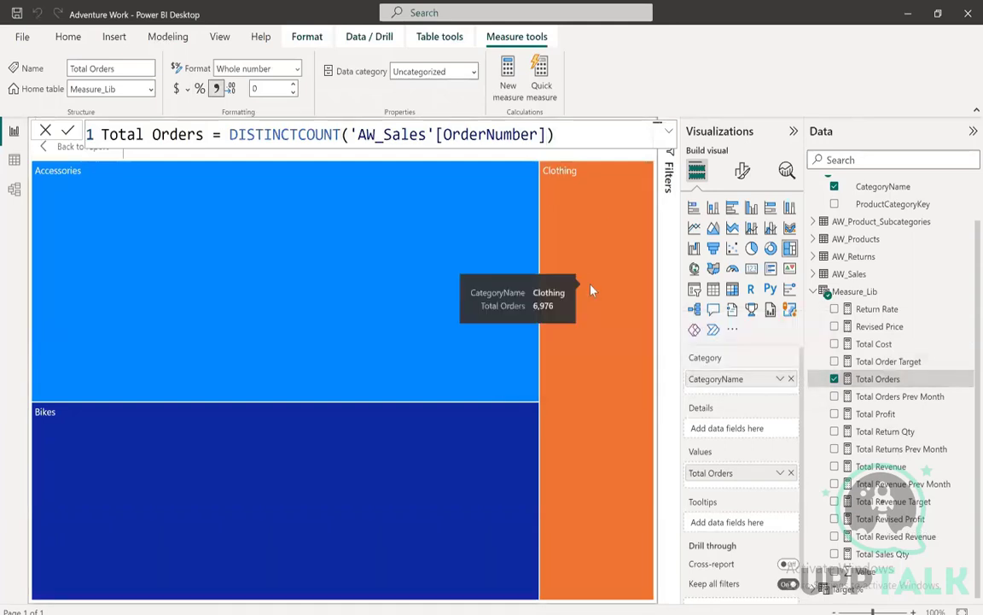
pyautogui.moveTo(385, 283)
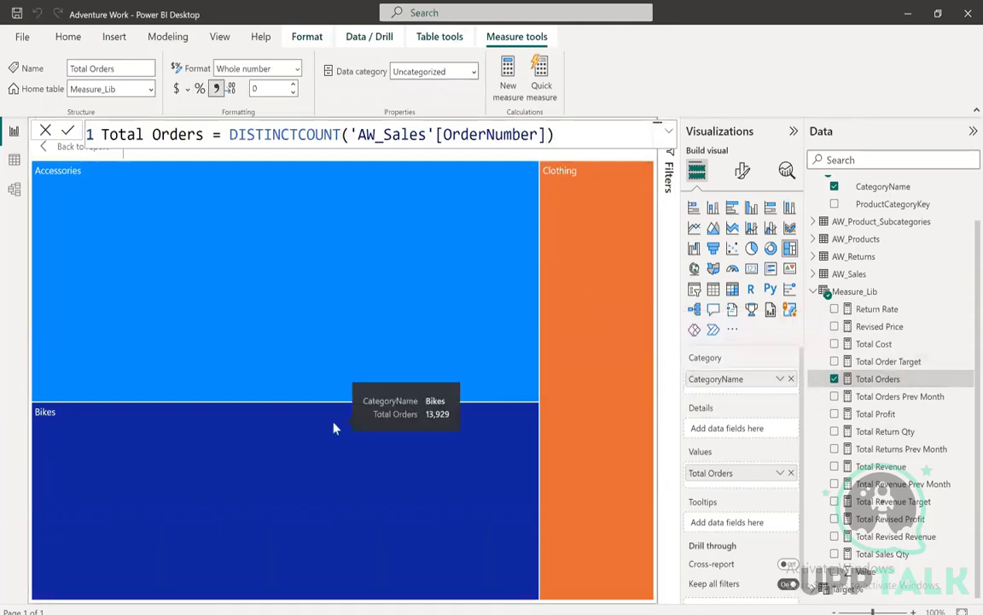
pyautogui.moveTo(581, 386)
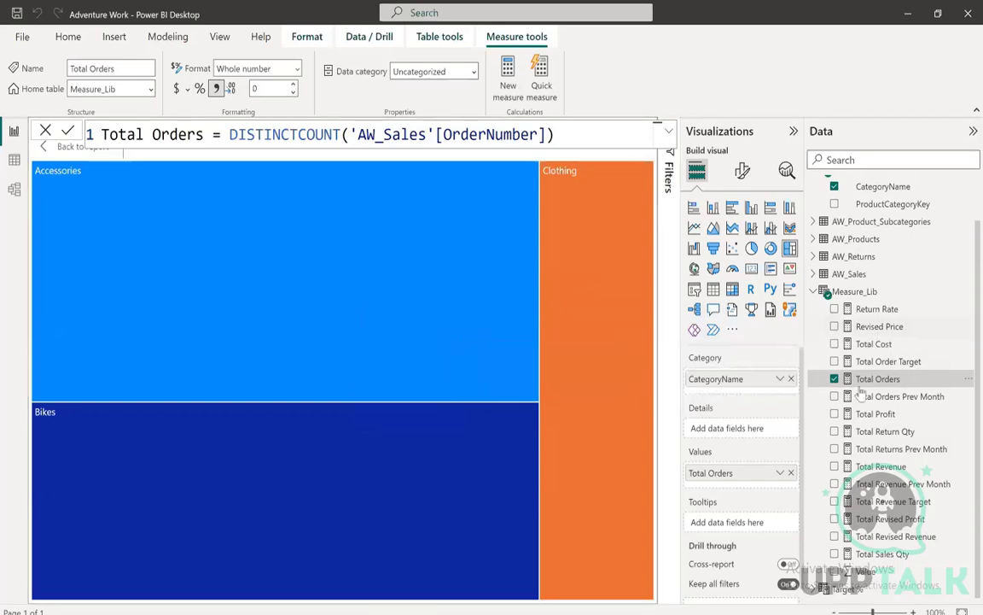
# Add SubcategoryName as the treemap's second category level, turn on drill mode, and drill down into Bikes
pyautogui.click(813, 221)
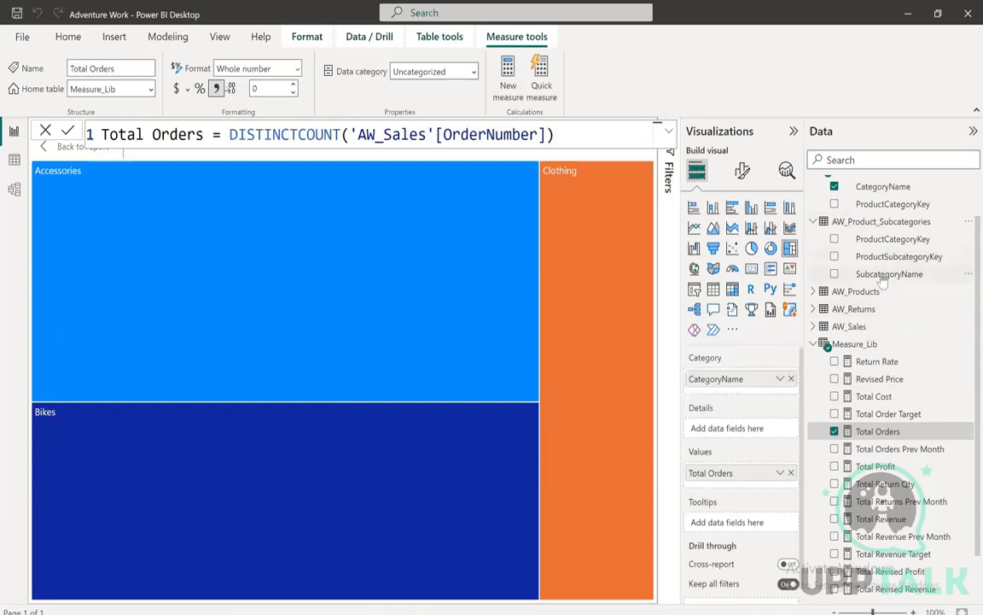
pyautogui.moveTo(875, 275); pyautogui.dragTo(746, 394)
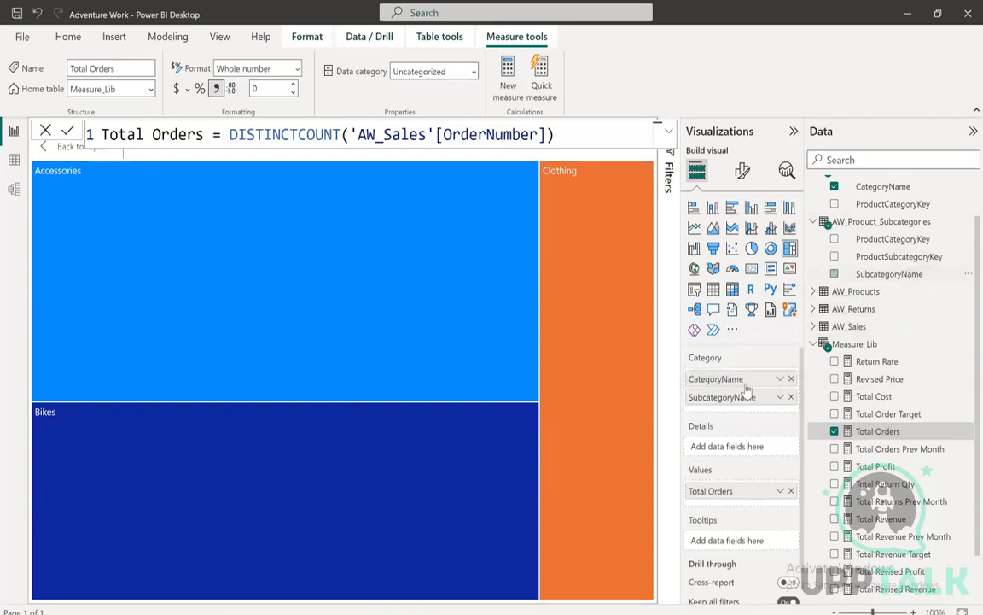
pyautogui.click(46, 130)
pyautogui.click(567, 126)
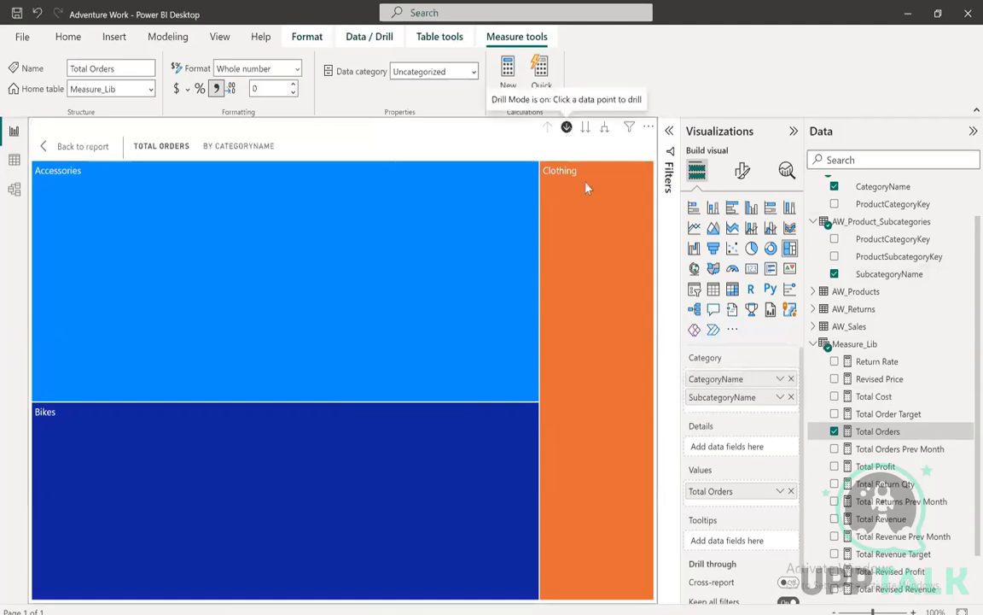
pyautogui.click(168, 476)
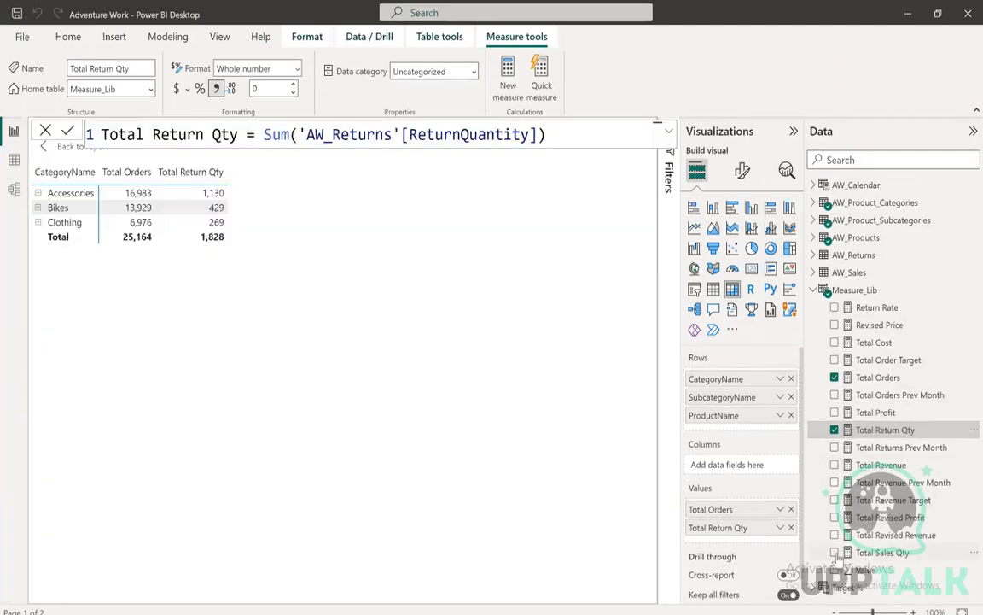
# Add Total Sales Qty between Total Orders and Total Return Qty in the matrix, and format it with a thousands separator
pyautogui.moveTo(839, 553); pyautogui.dragTo(753, 533)
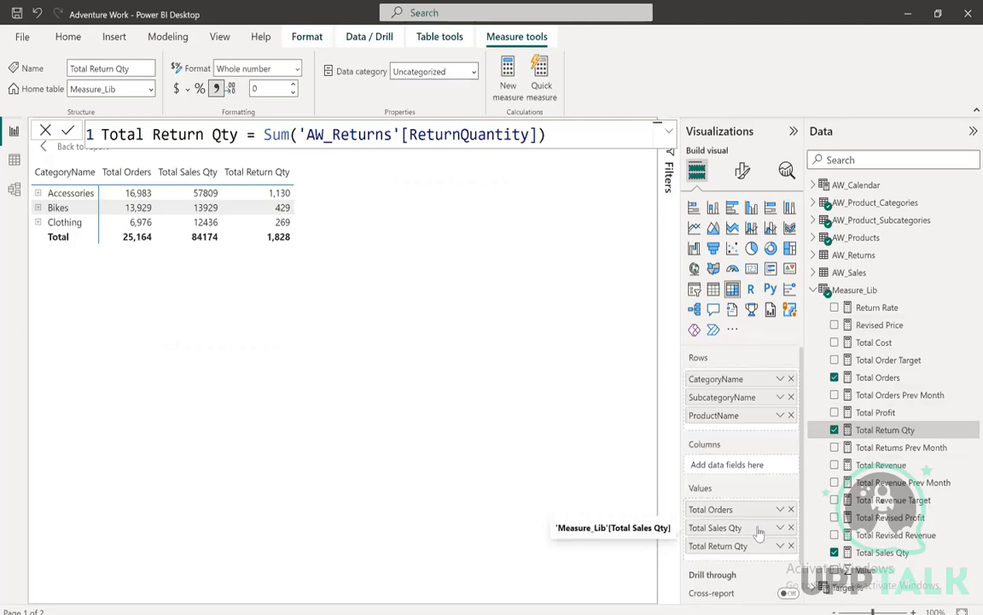
pyautogui.click(883, 553)
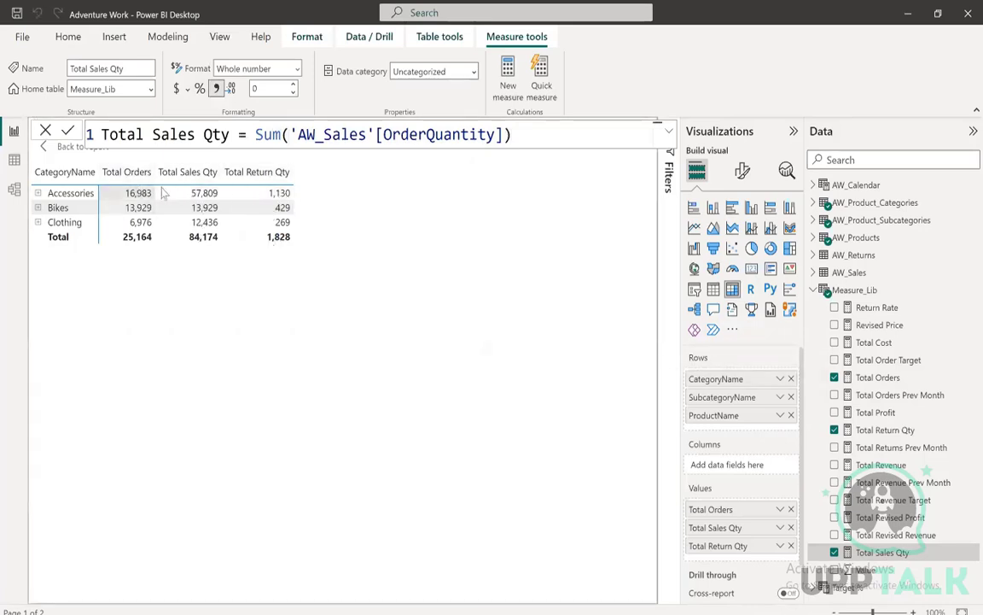
pyautogui.click(188, 171)
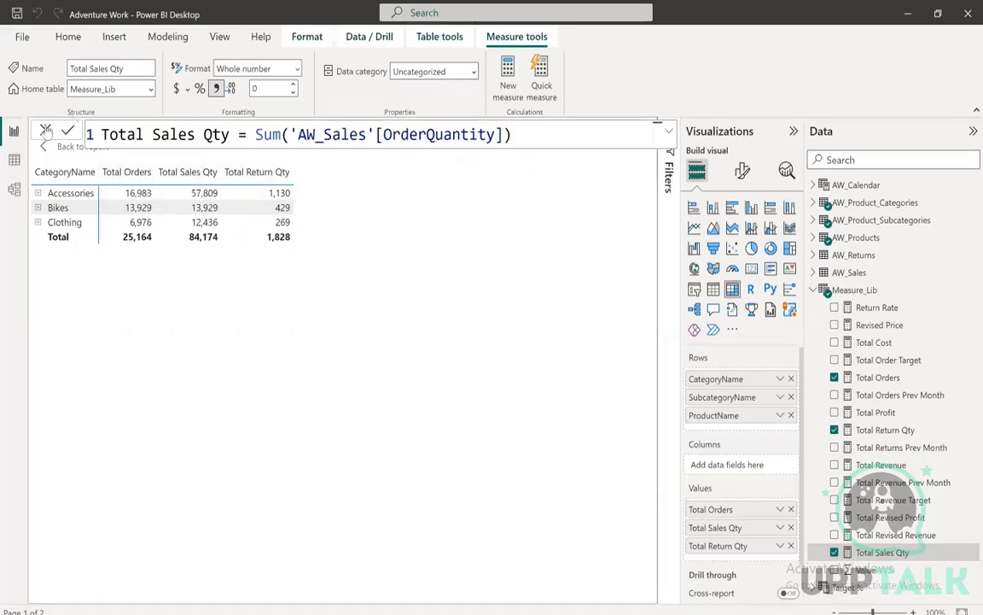
pyautogui.click(647, 147)
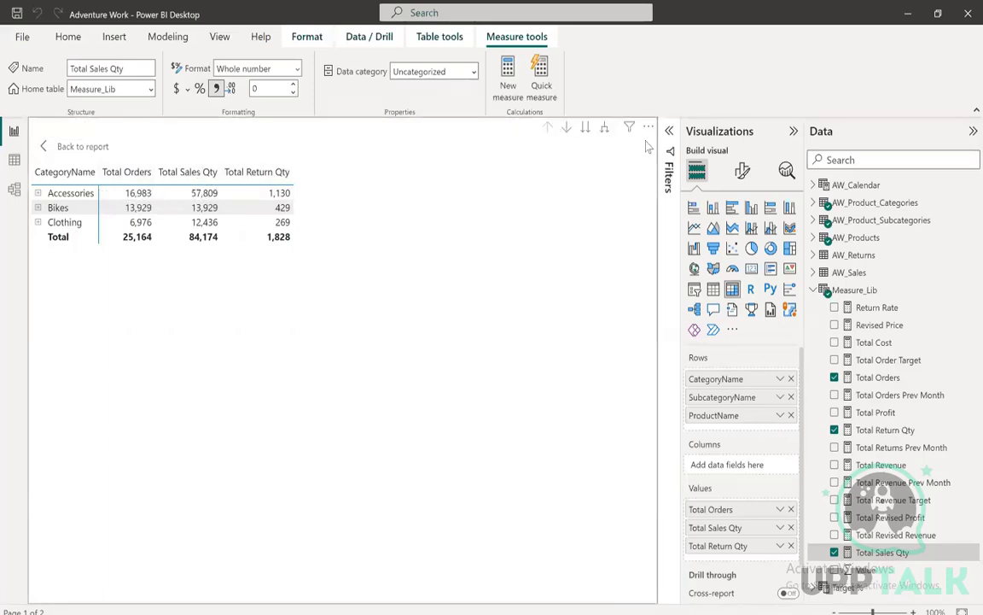
# Take the matrix down to the ProductName level and sort it by Total Orders in descending order
pyautogui.click(587, 128)
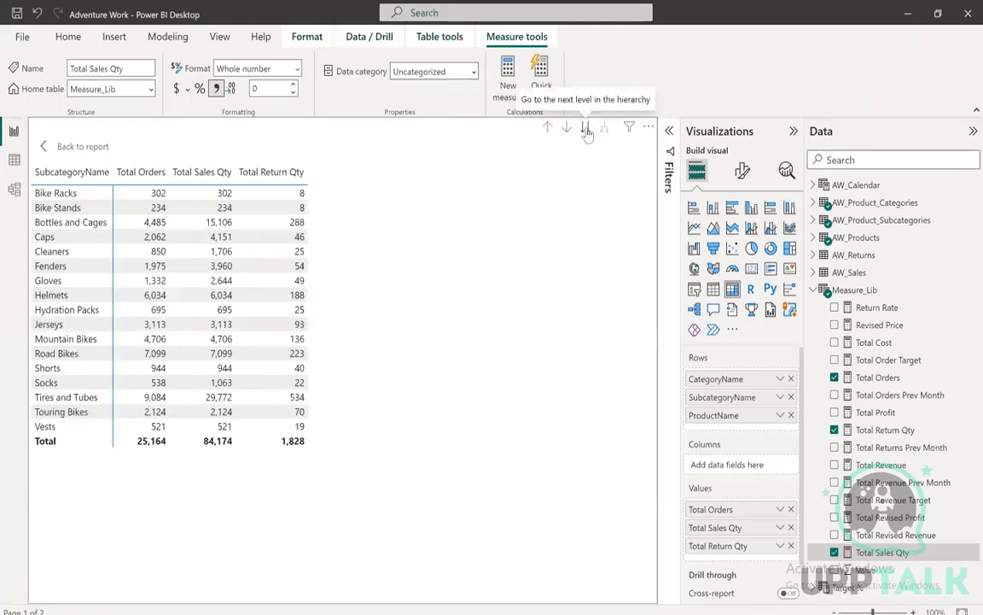
pyautogui.click(586, 128)
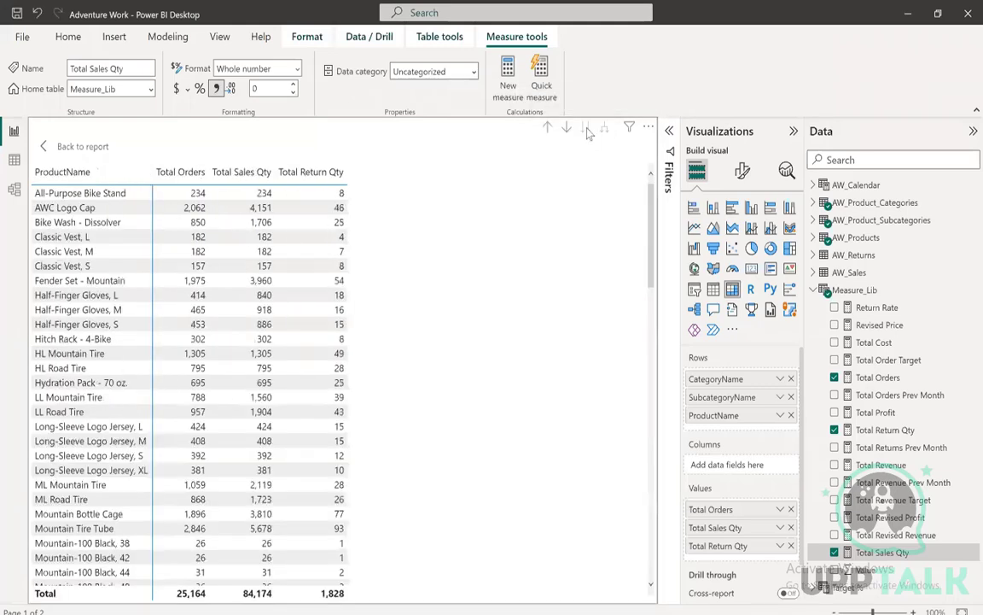
pyautogui.click(200, 173)
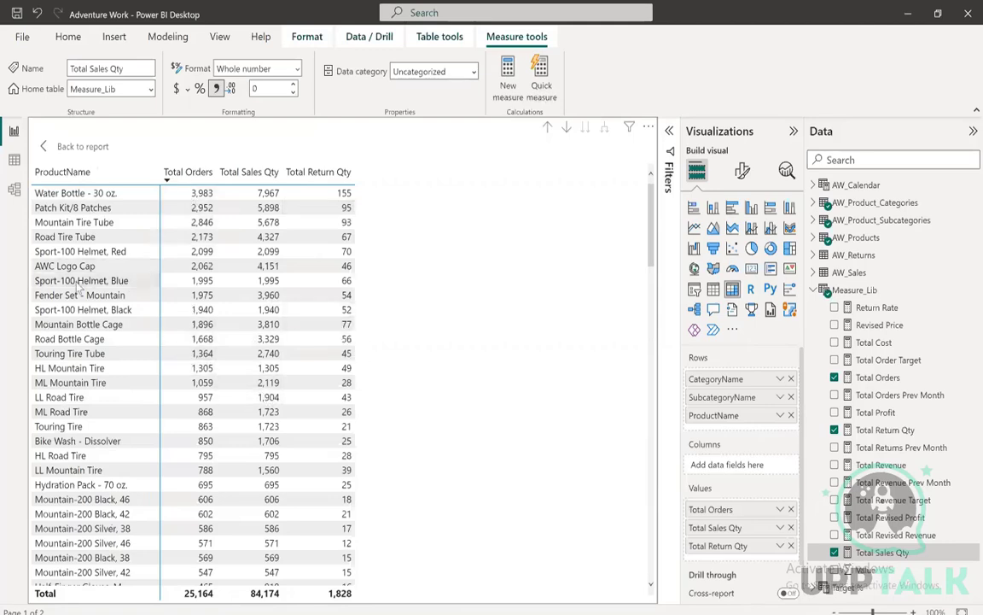
# Apply a Top N filter on ProductName that keeps the top 10 products by Total Orders
pyautogui.click(671, 131)
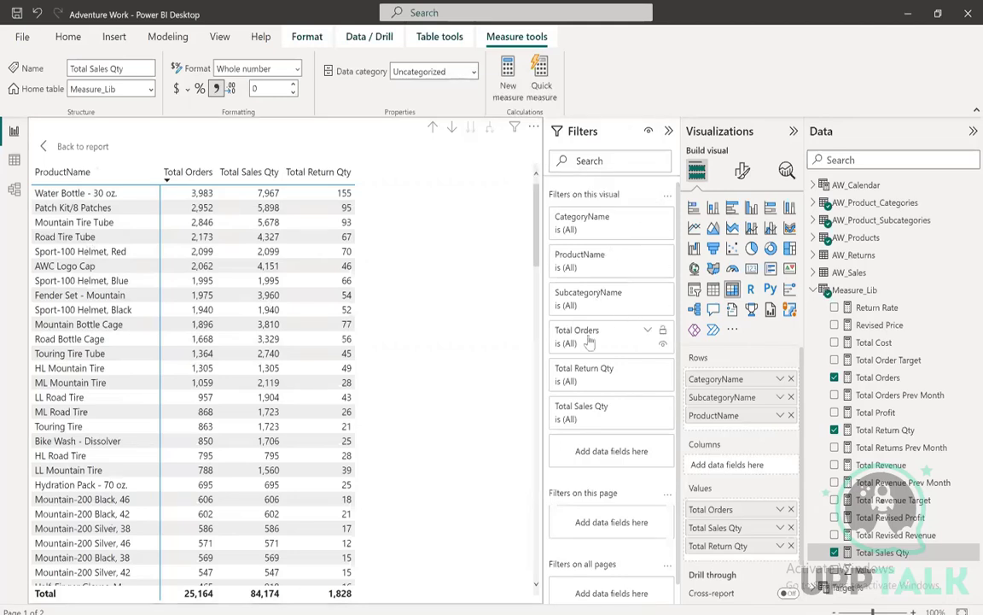
pyautogui.click(649, 256)
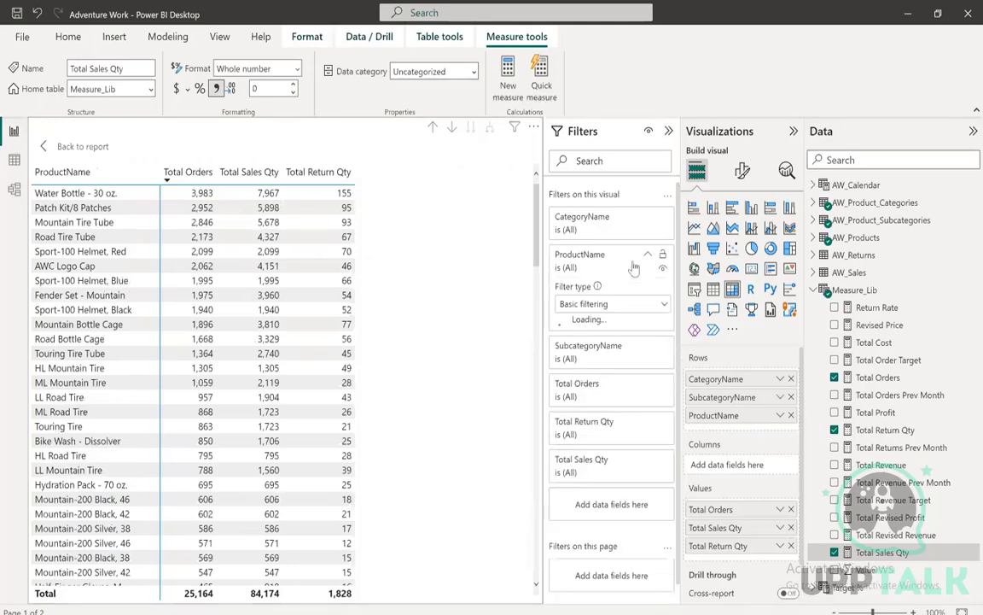
pyautogui.click(617, 305)
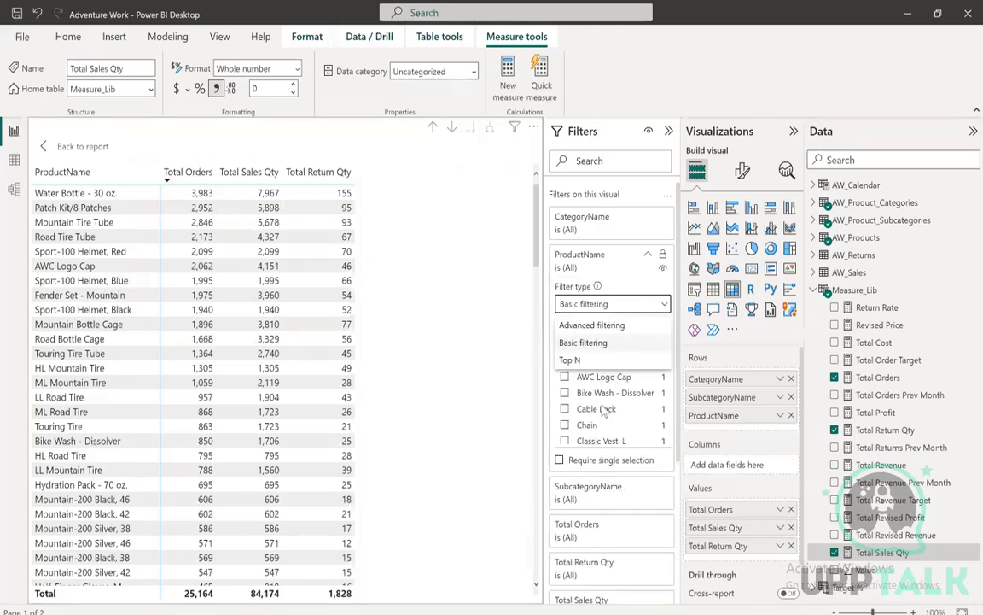
pyautogui.click(589, 360)
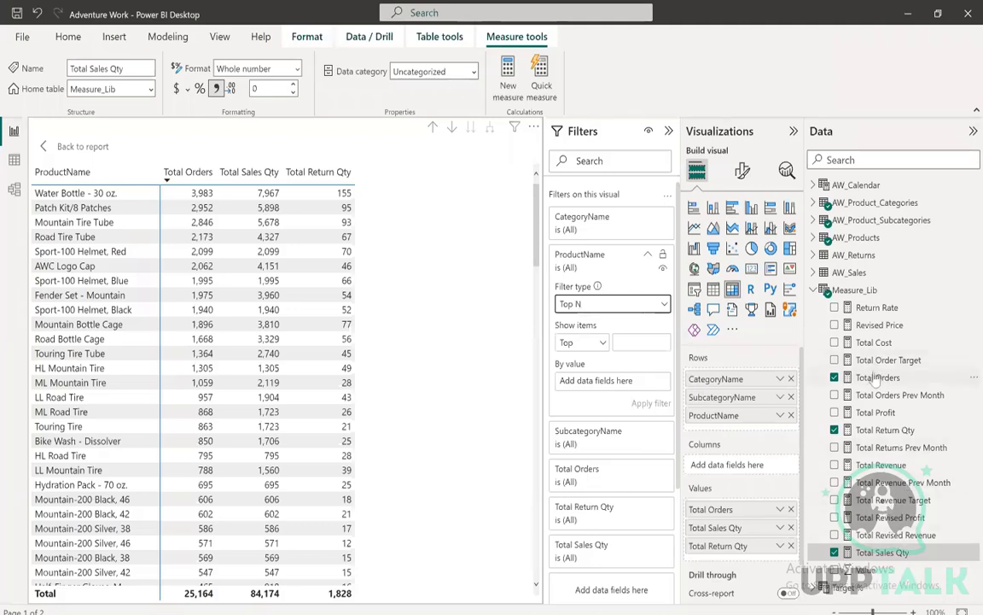
pyautogui.moveTo(878, 377); pyautogui.dragTo(630, 381)
pyautogui.click(626, 344)
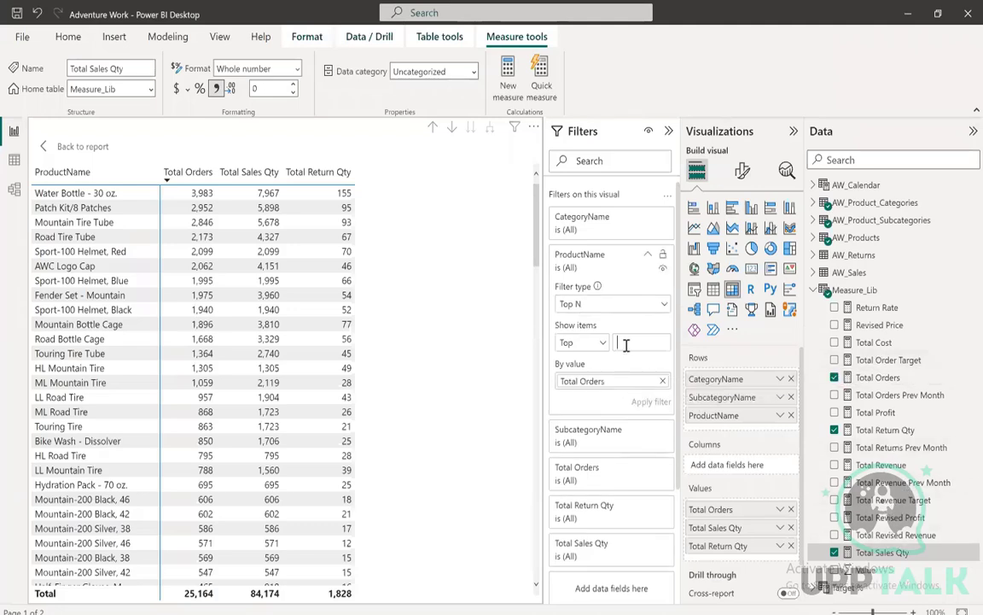
pyautogui.write('10')
pyautogui.click(648, 402)
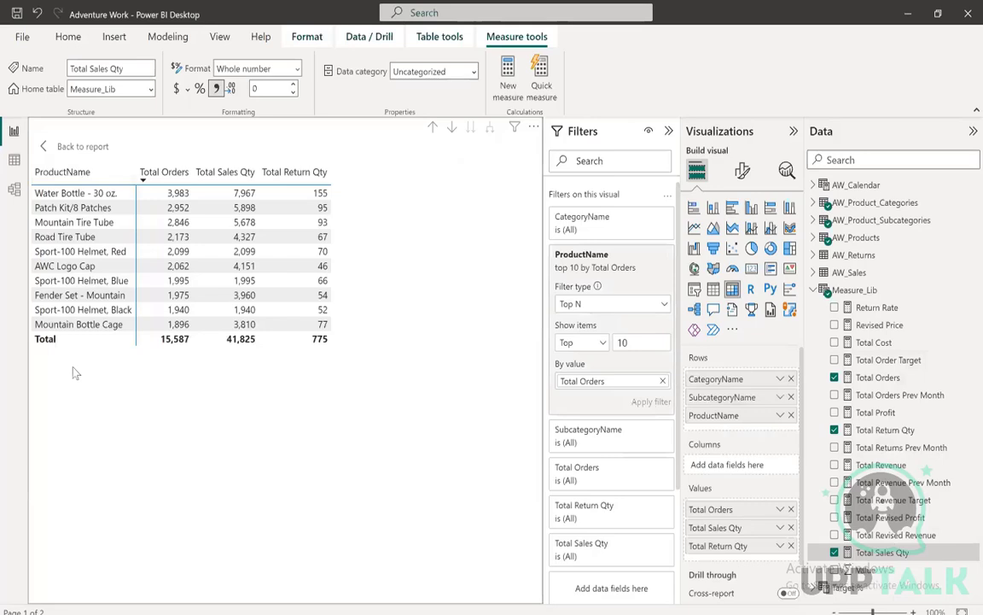
# Clear the top 10 by Total Orders filter from ProductName
pyautogui.click(662, 382)
pyautogui.click(662, 267)
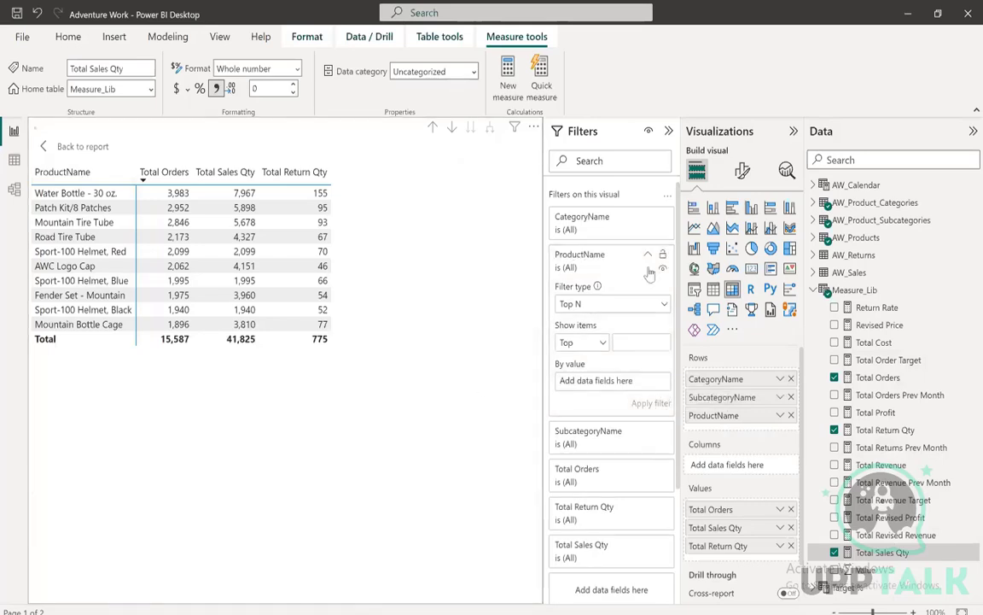
# Add Return Rate to the matrix values after Total Return Qty
pyautogui.click(670, 132)
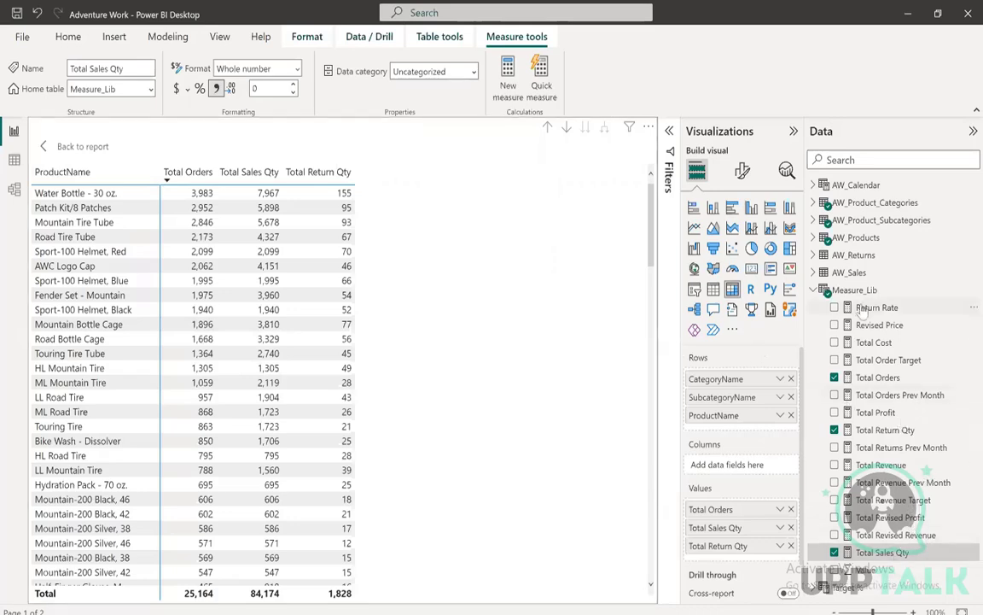
pyautogui.moveTo(881, 314); pyautogui.dragTo(751, 565)
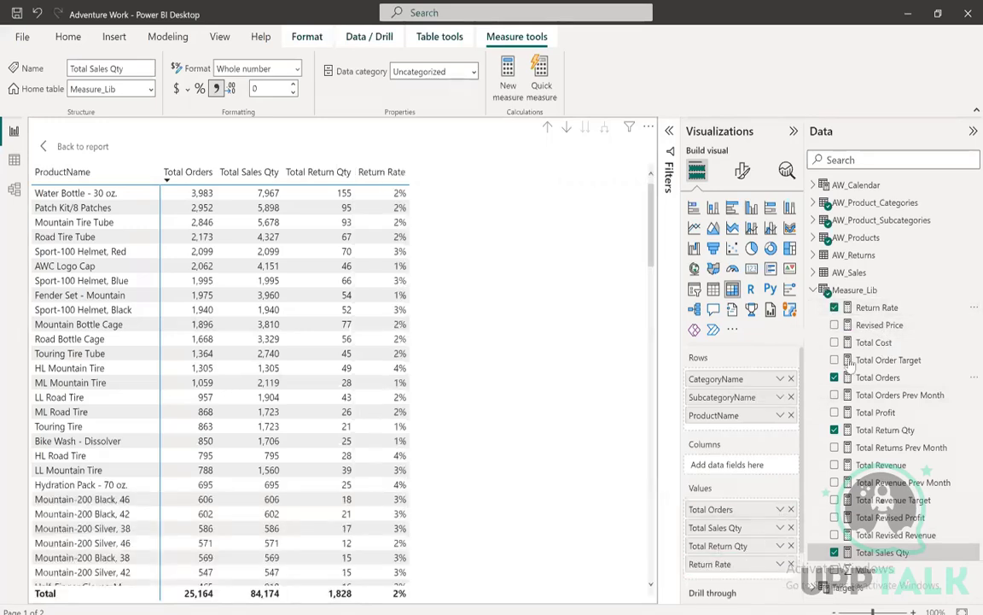
# Examine the DAX formula behind the Return Rate measure without changing it
pyautogui.click(863, 325)
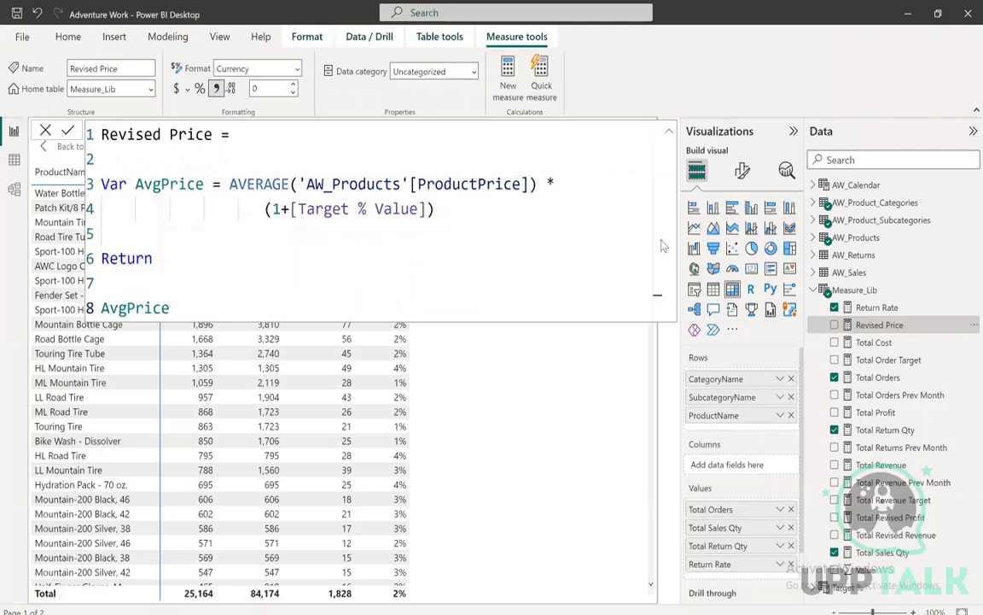
pyautogui.click(877, 308)
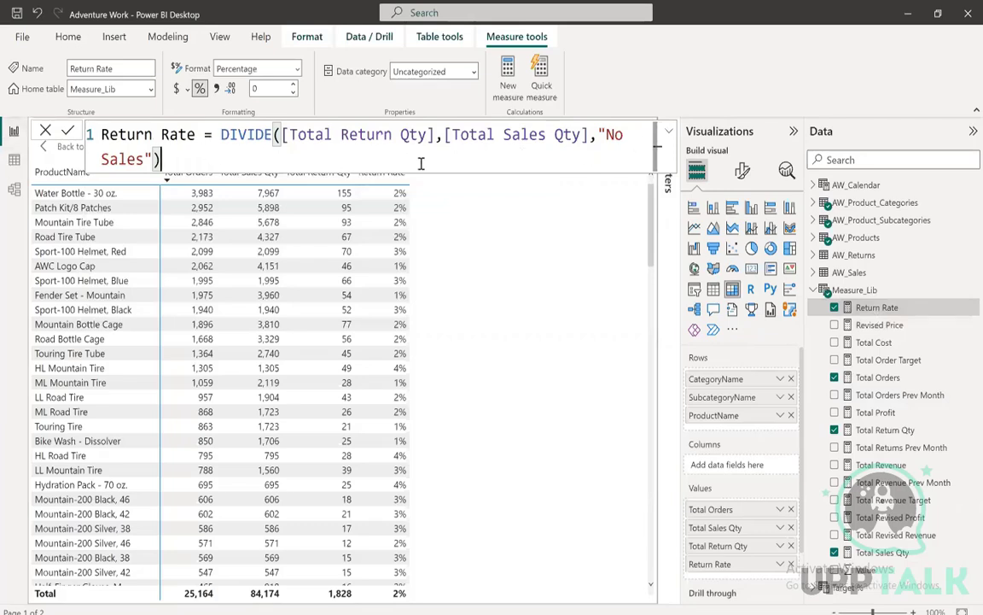
pyautogui.scroll(-8, 411, 162)
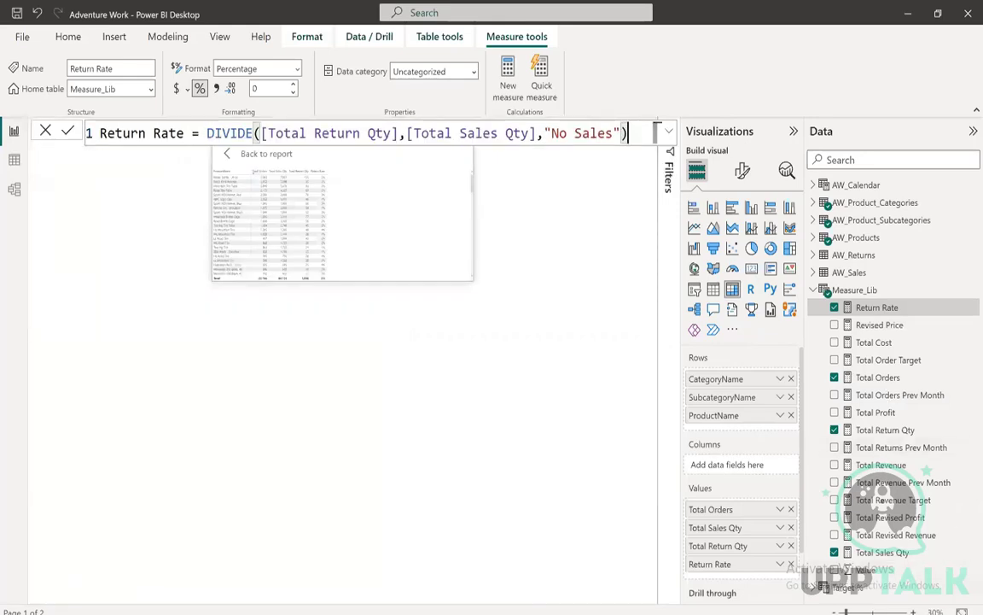
pyautogui.click(963, 611)
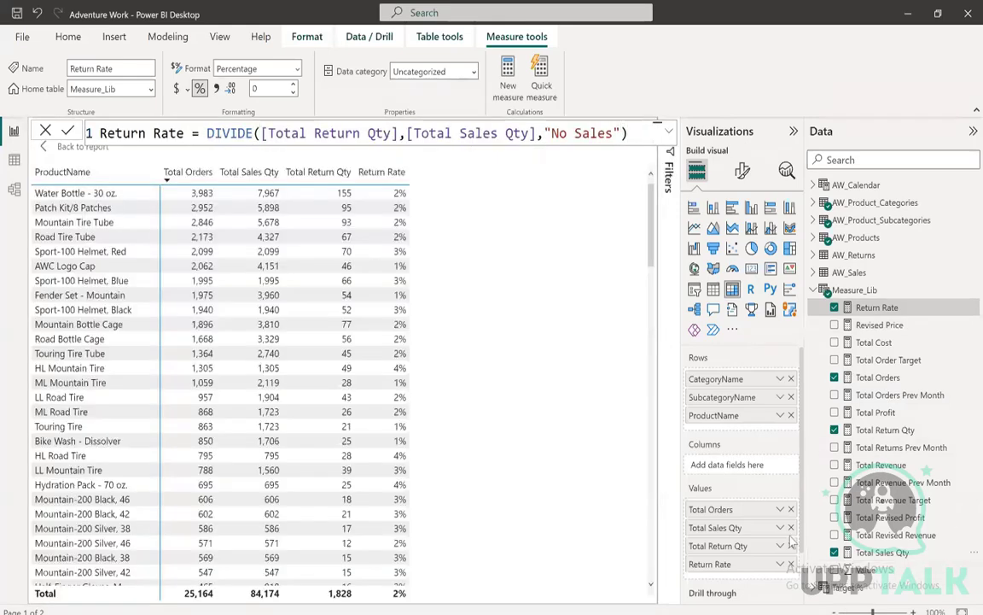
pyautogui.click(44, 129)
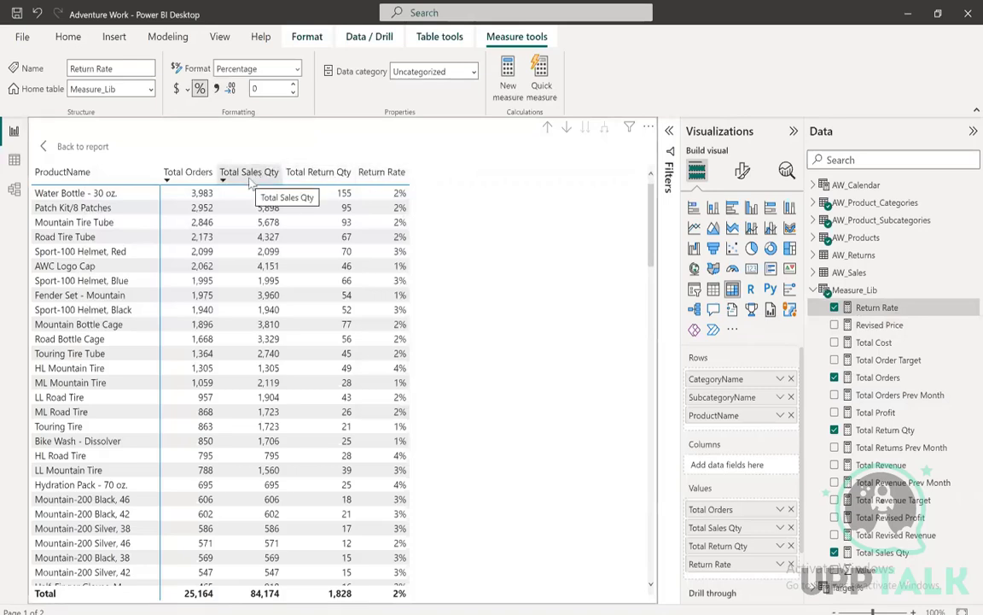
# Remove Total Return Qty and Total Sales Qty from the matrix values
pyautogui.click(791, 546)
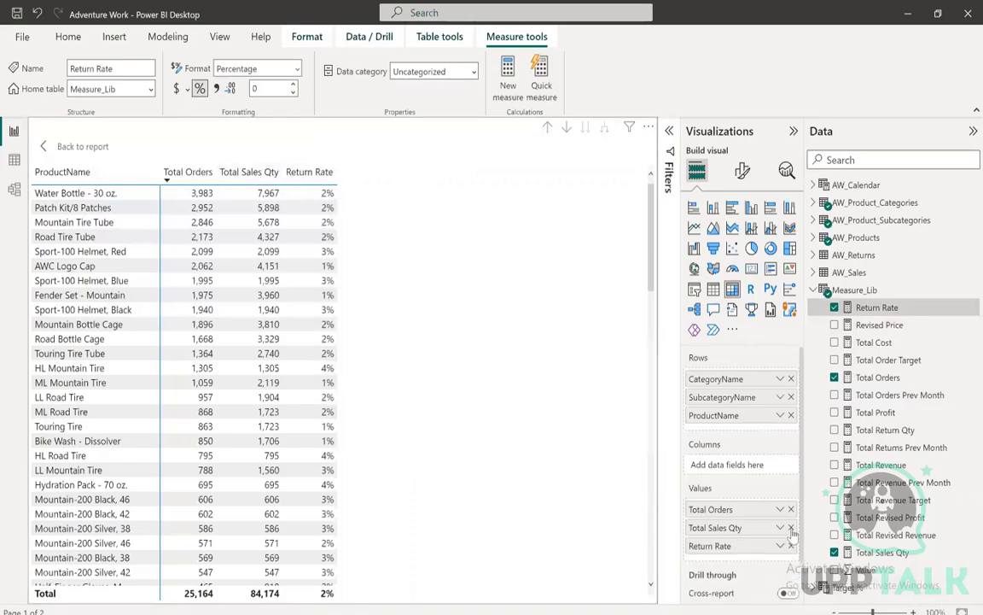
pyautogui.click(791, 528)
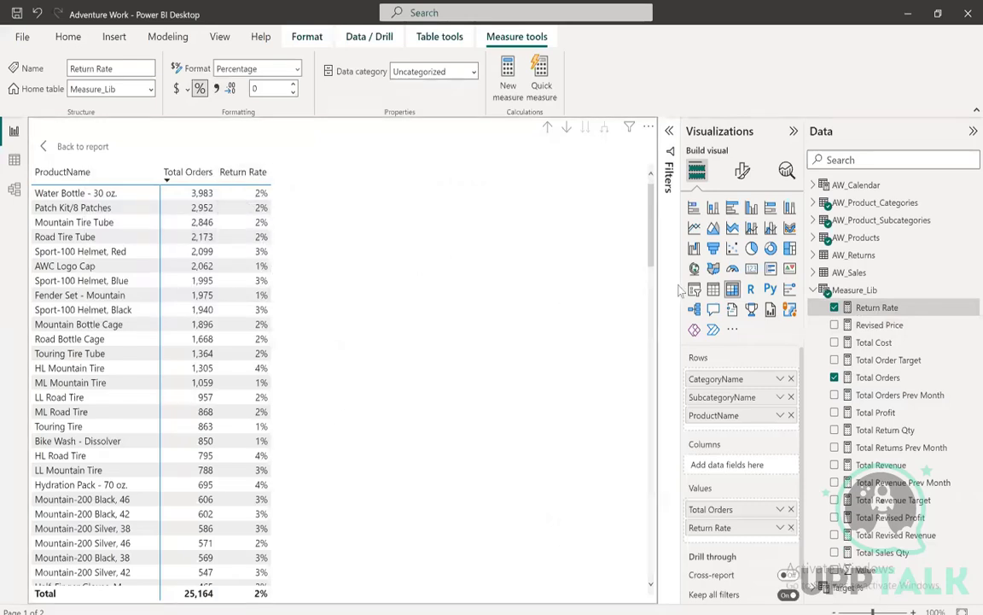
# Turn on data bars for the matrix's Total Orders series and make the positive bars light blue
pyautogui.click(742, 170)
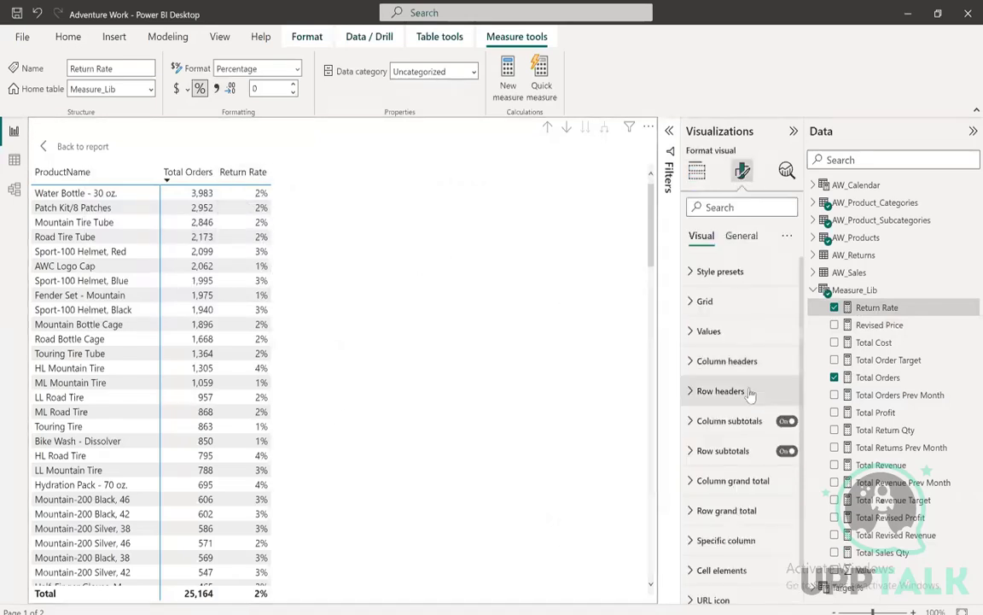
pyautogui.scroll(-1, 736, 522)
pyautogui.click(740, 529)
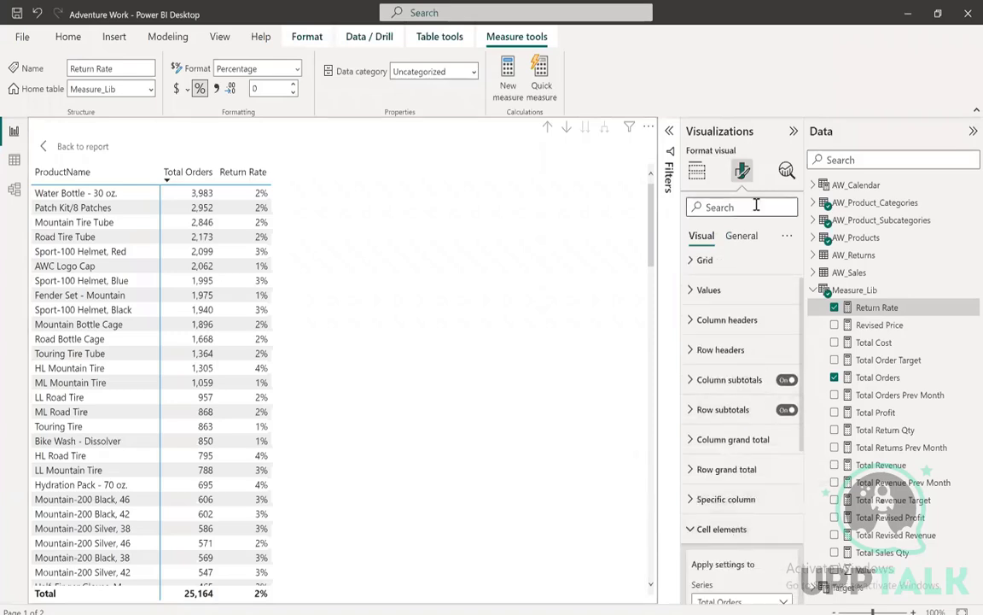
pyautogui.scroll(-4, 757, 463)
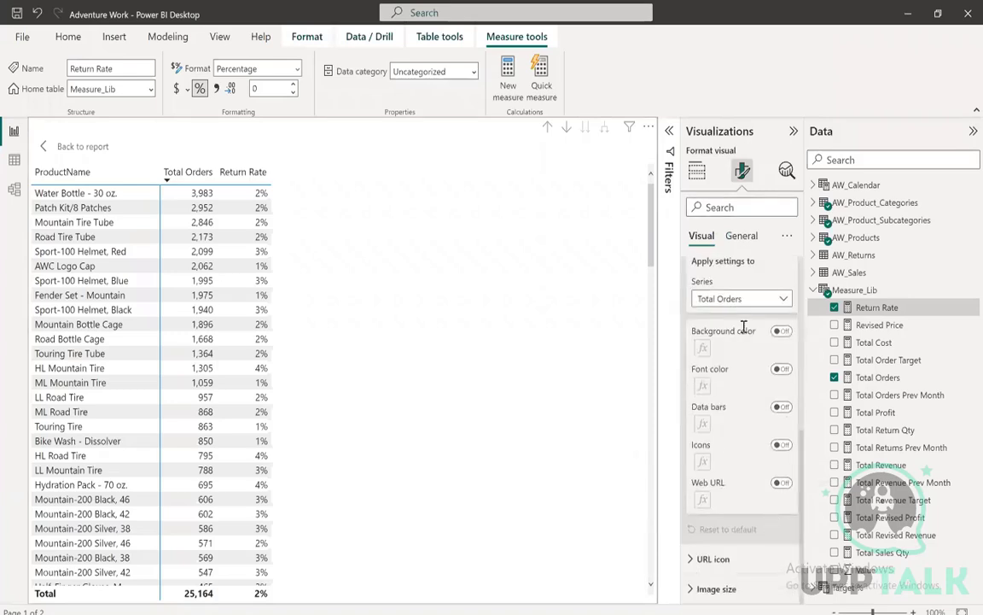
pyautogui.click(781, 407)
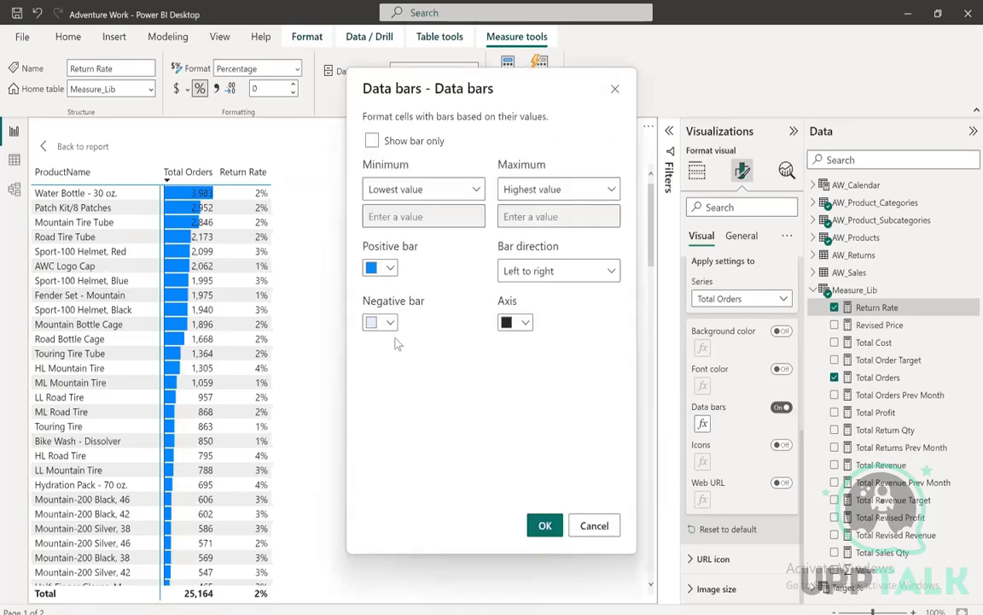
pyautogui.click(390, 268)
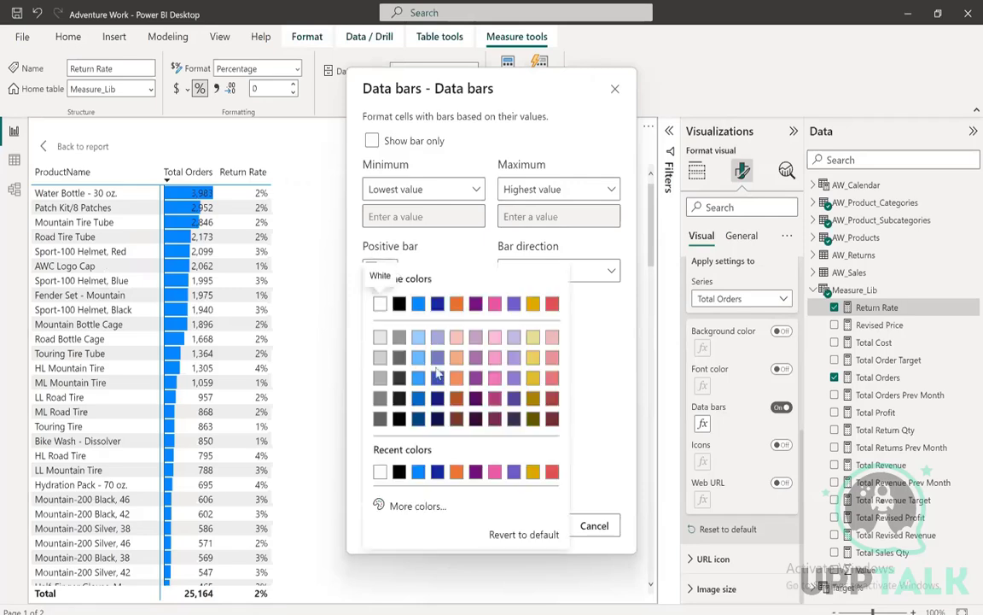
pyautogui.click(418, 338)
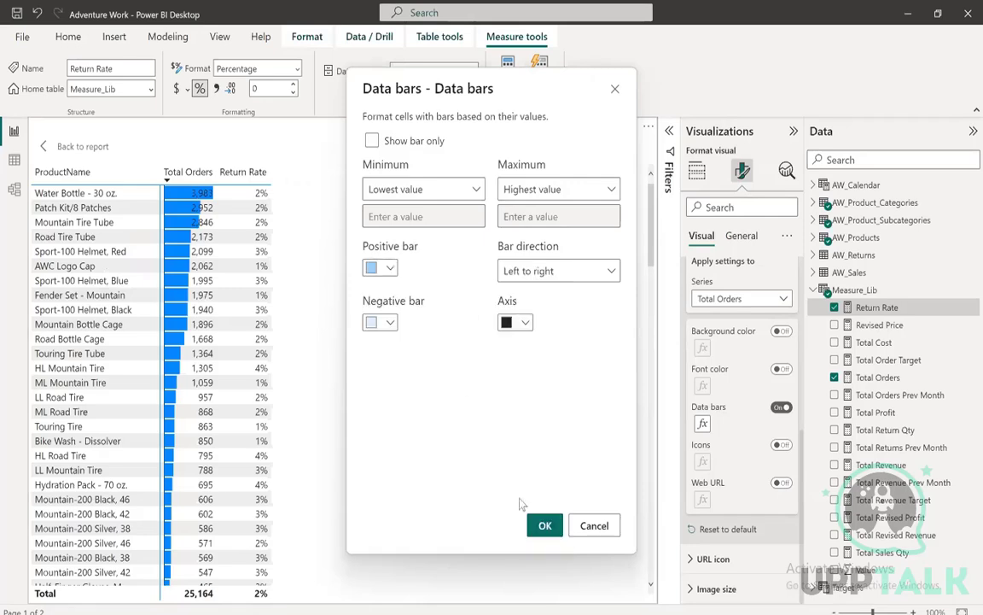
pyautogui.click(544, 524)
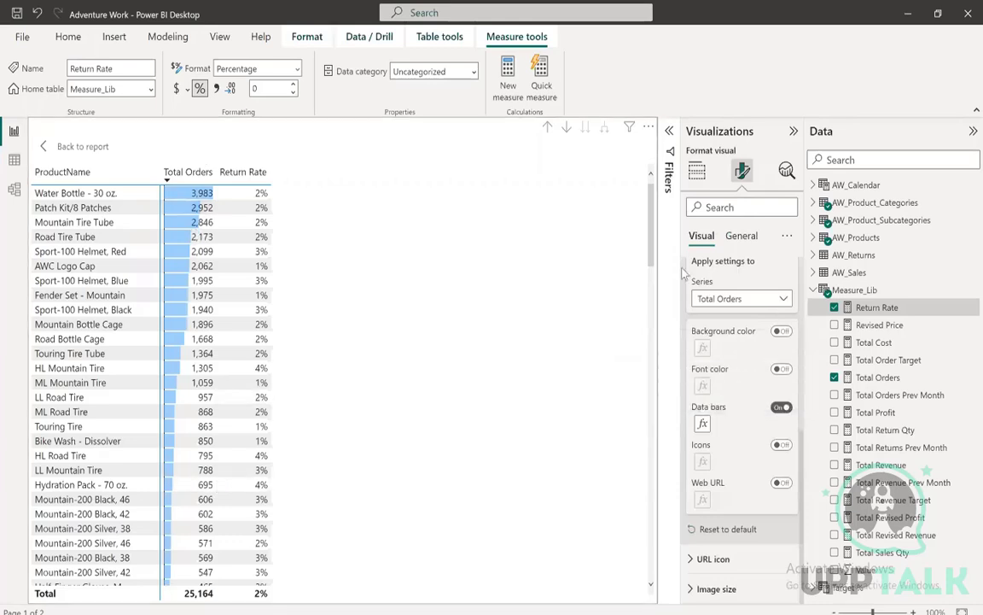
# Apply a gradient background color to the Return Rate series, from light red at the lowest value to red at the highest
pyautogui.click(764, 298)
pyautogui.click(717, 334)
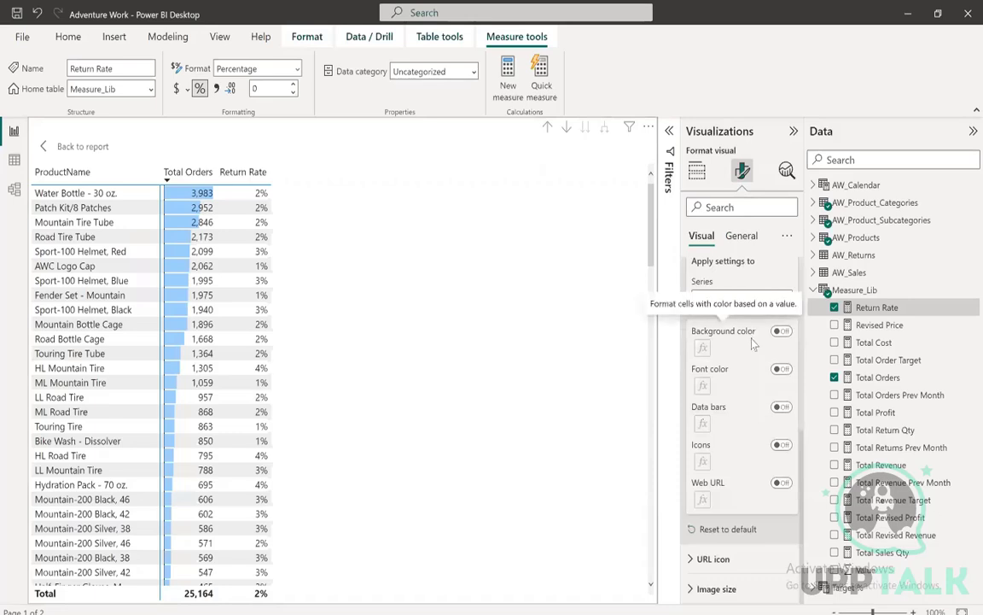
pyautogui.scroll(1, 740, 316)
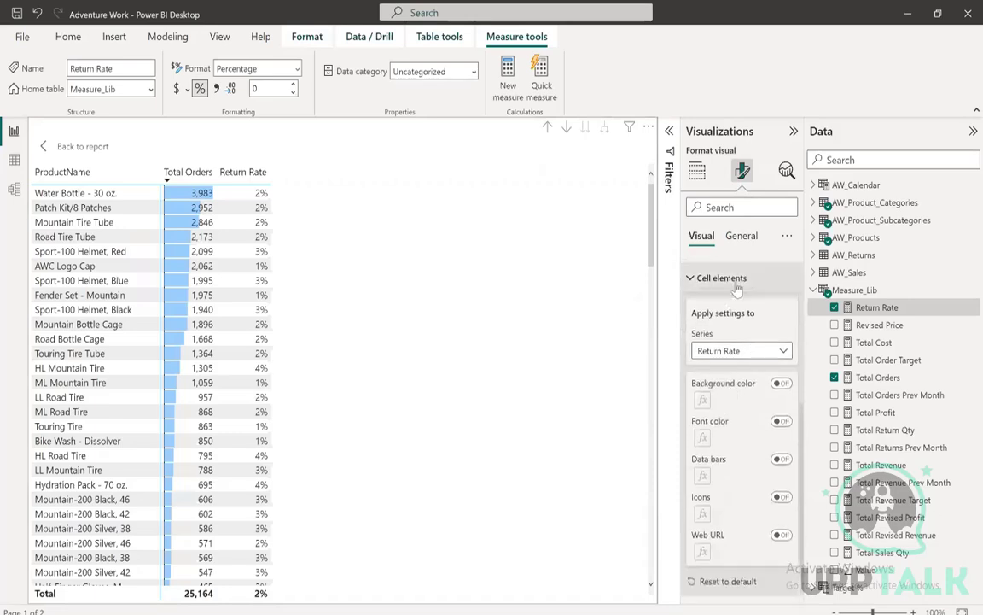
pyautogui.click(781, 384)
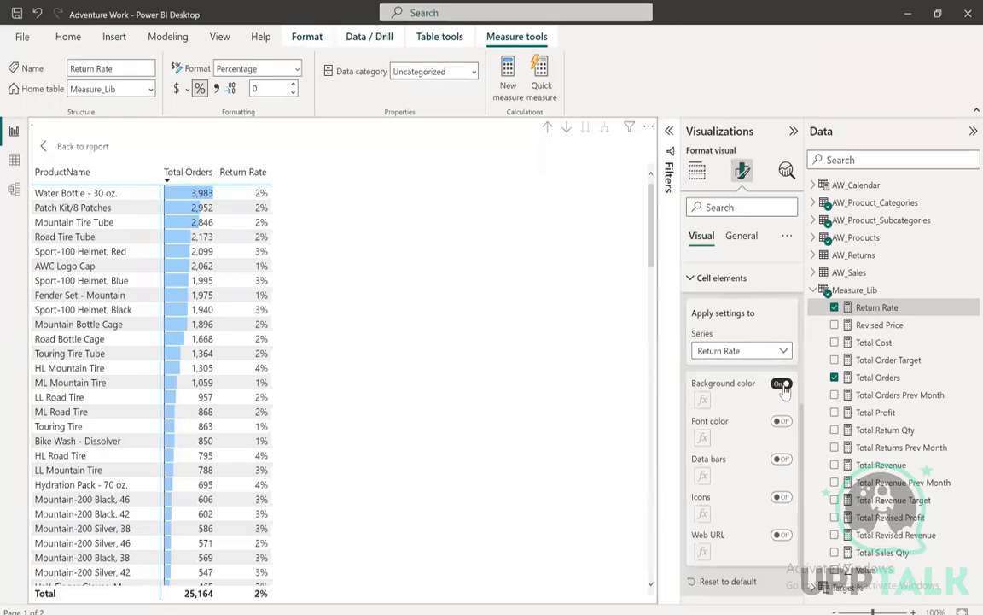
pyautogui.click(703, 400)
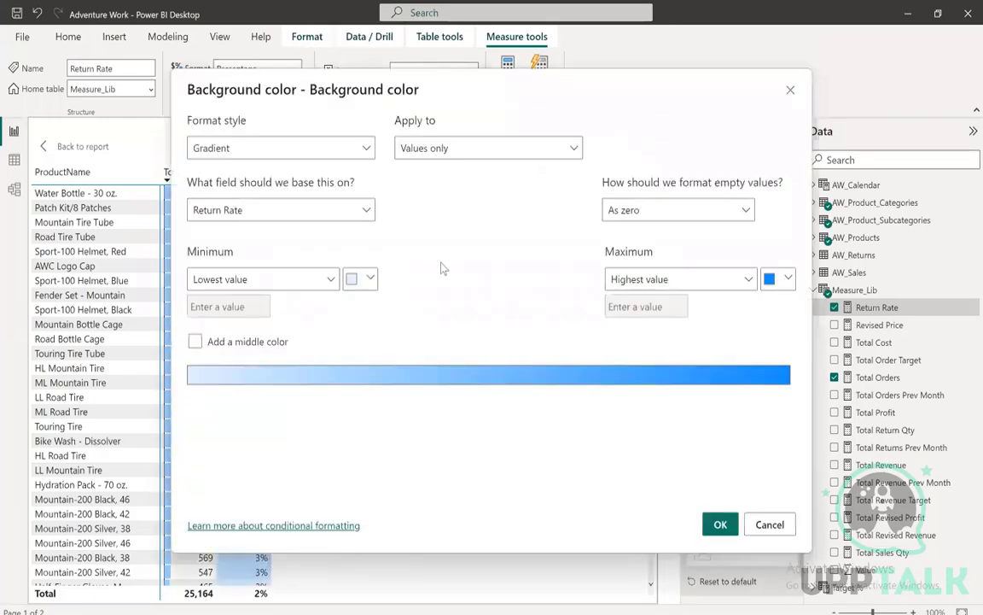
pyautogui.click(368, 279)
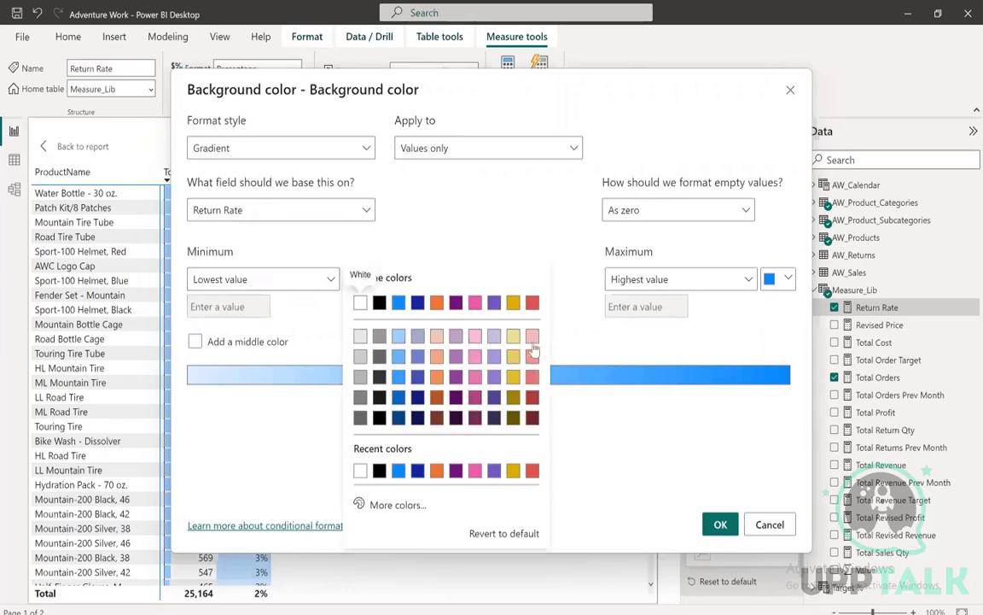
pyautogui.click(532, 338)
pyautogui.click(783, 279)
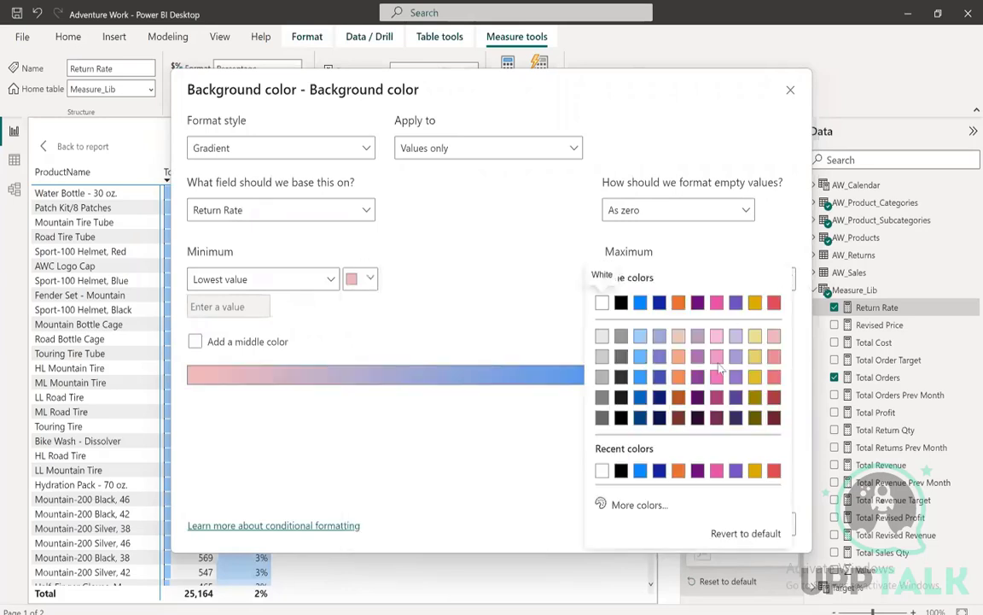
pyautogui.click(771, 303)
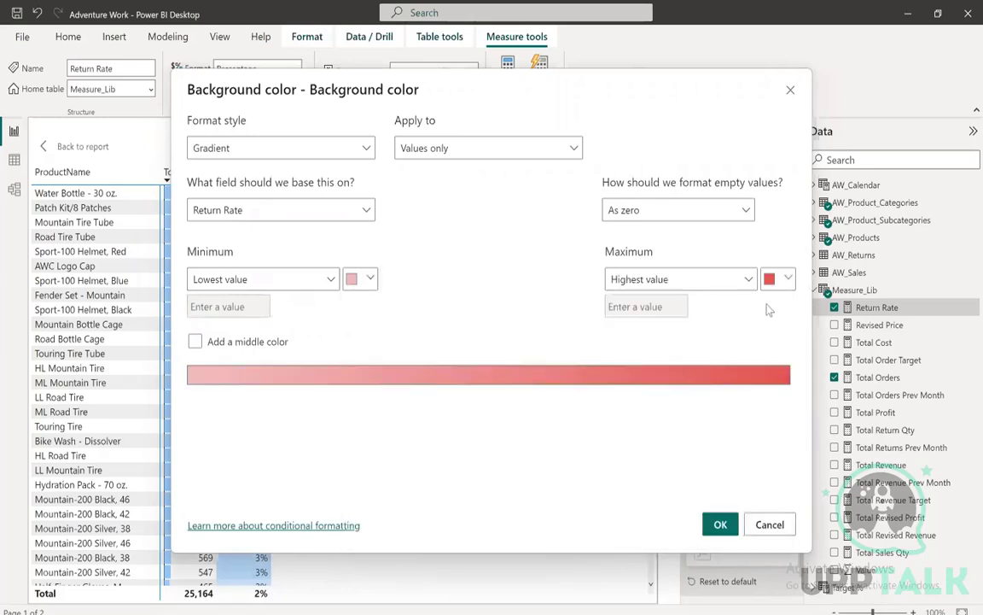
pyautogui.click(720, 524)
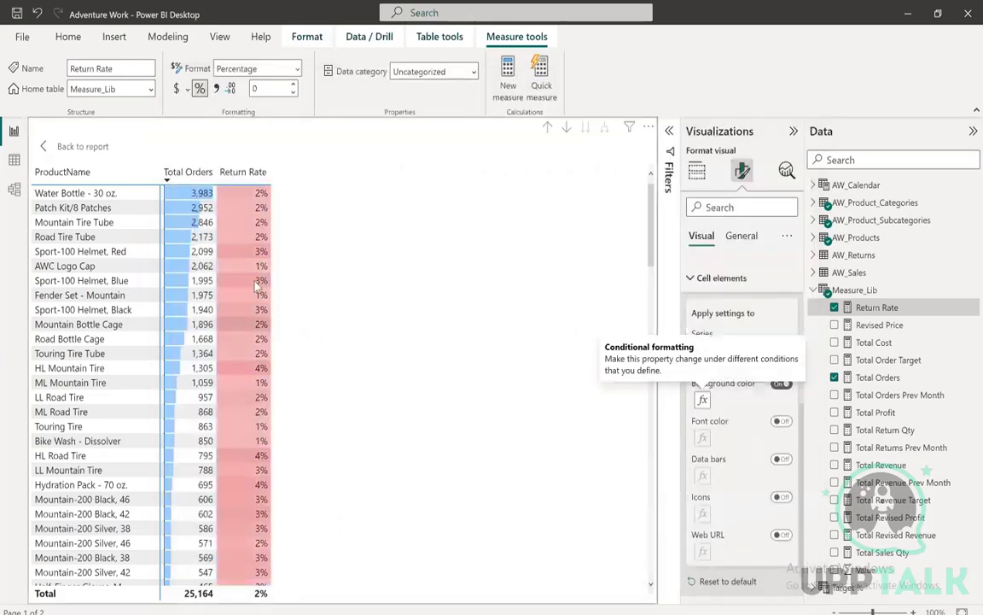
# Change the Return Rate gradient's minimum color to light grey and add a light red middle color
pyautogui.click(703, 400)
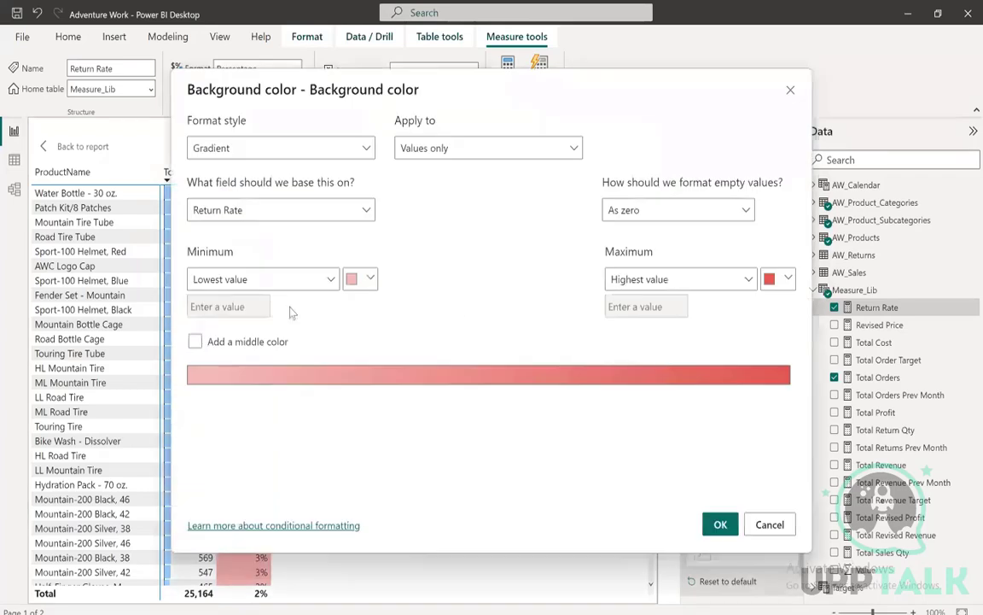
pyautogui.click(368, 279)
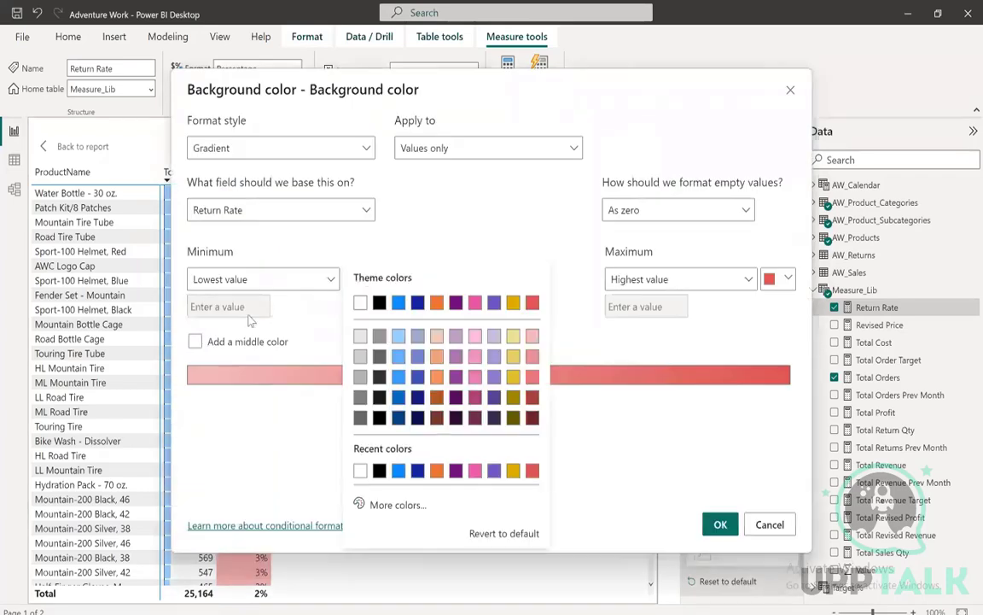
pyautogui.click(360, 336)
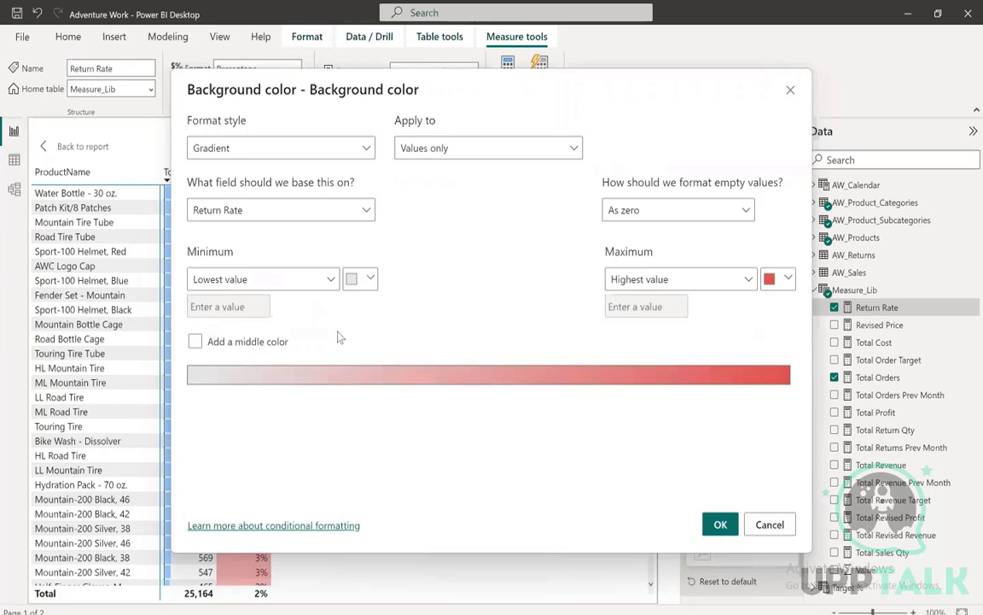
pyautogui.click(196, 342)
pyautogui.click(578, 279)
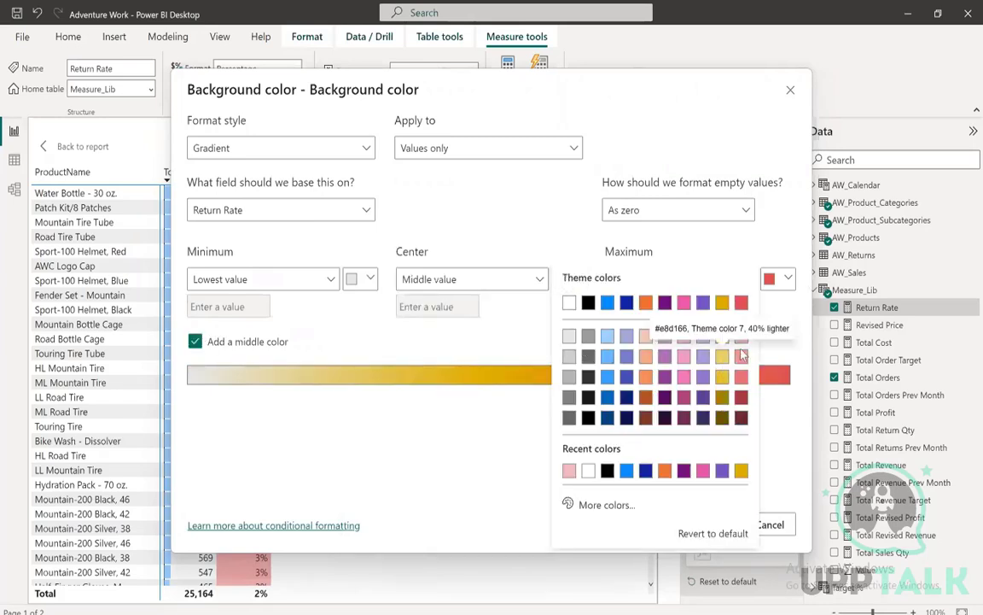
pyautogui.click(741, 335)
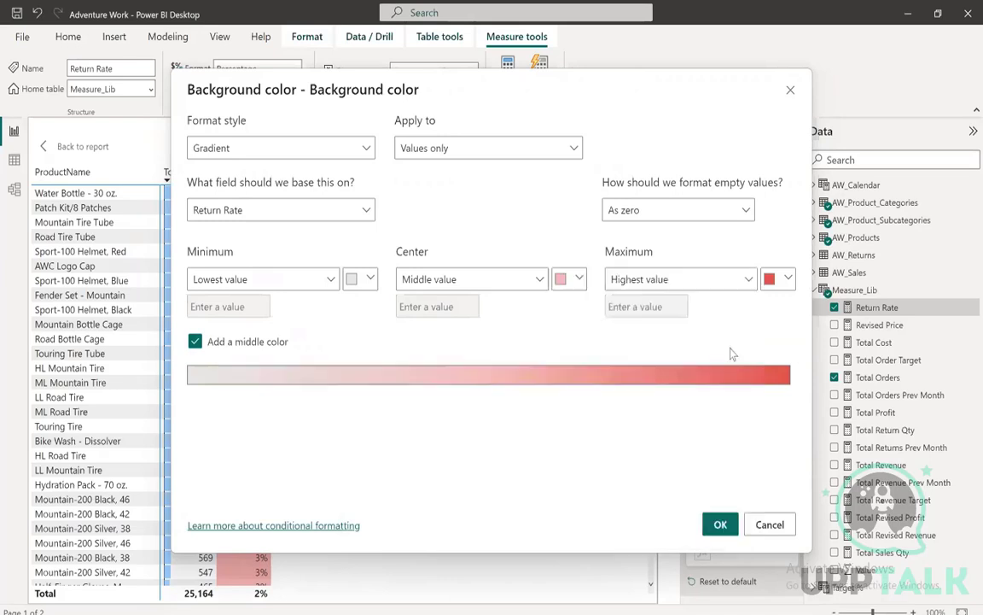
pyautogui.click(721, 524)
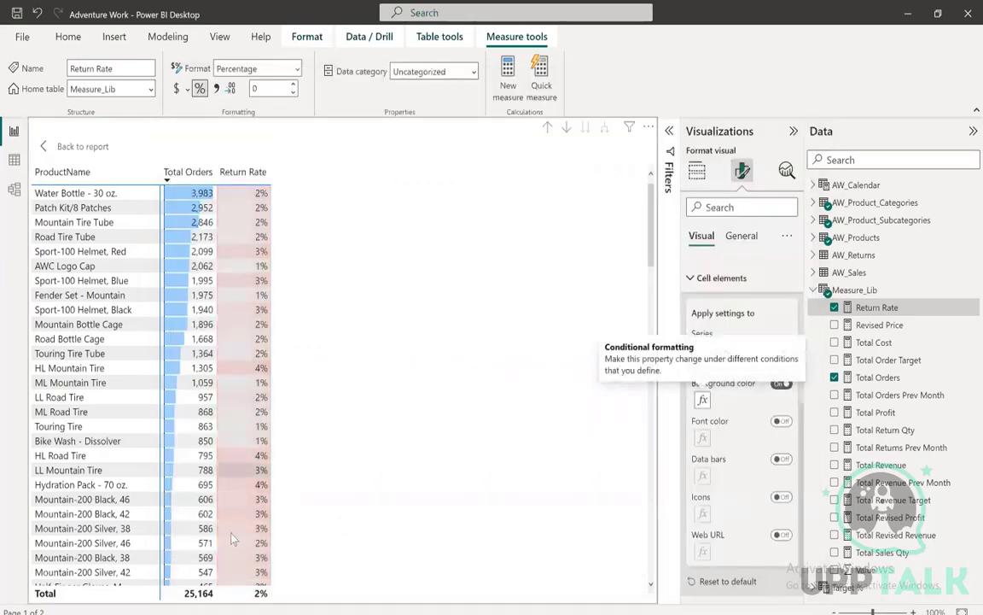
# Sort the matrix by Return Rate in descending order, and restore the descending sort by Total Orders
pyautogui.click(253, 173)
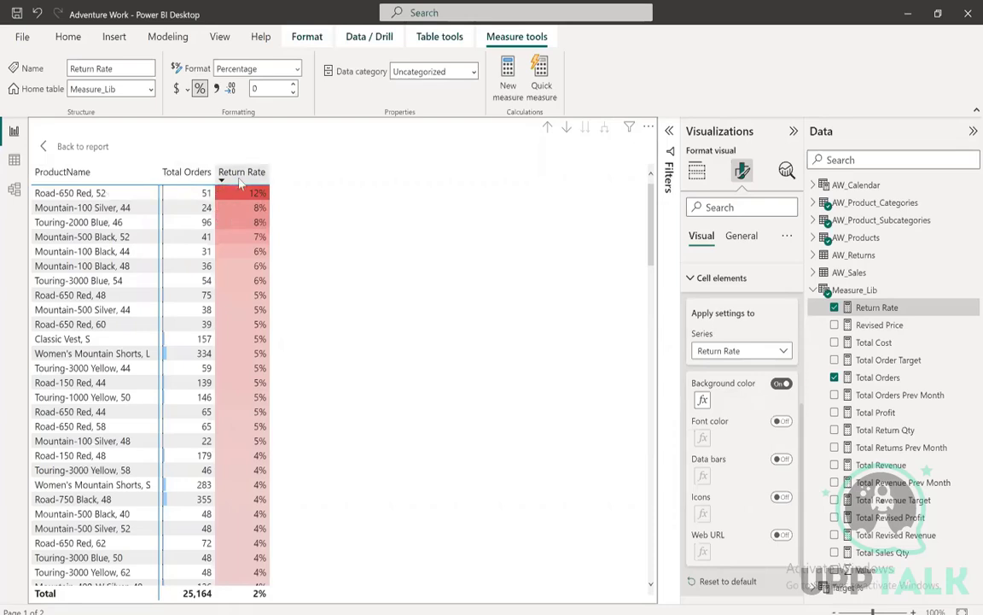
pyautogui.click(186, 174)
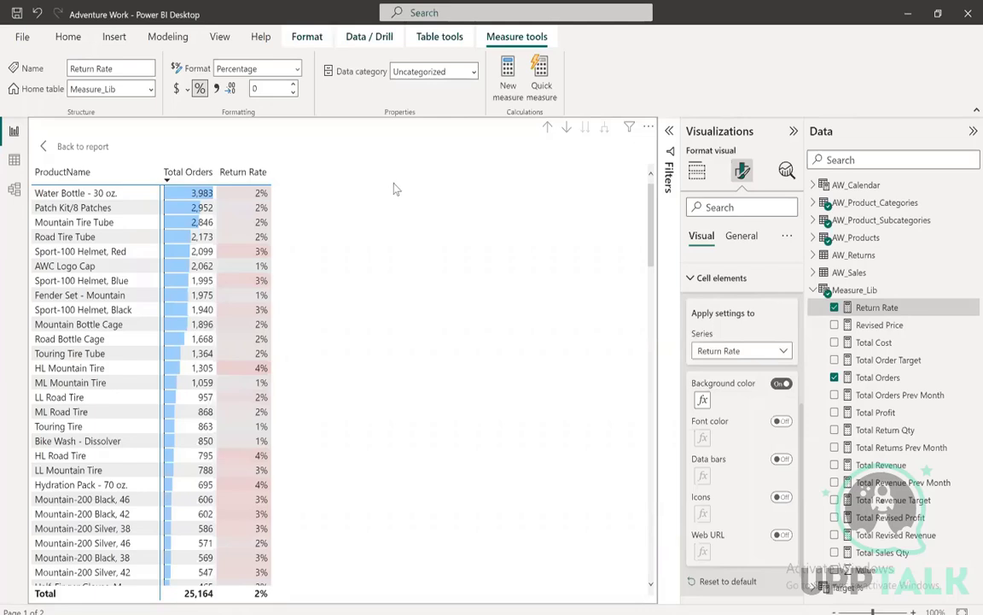
# Return to the report page and narrow the matrix to fit its ProductName, Total Orders and Return Rate columns
pyautogui.click(106, 147)
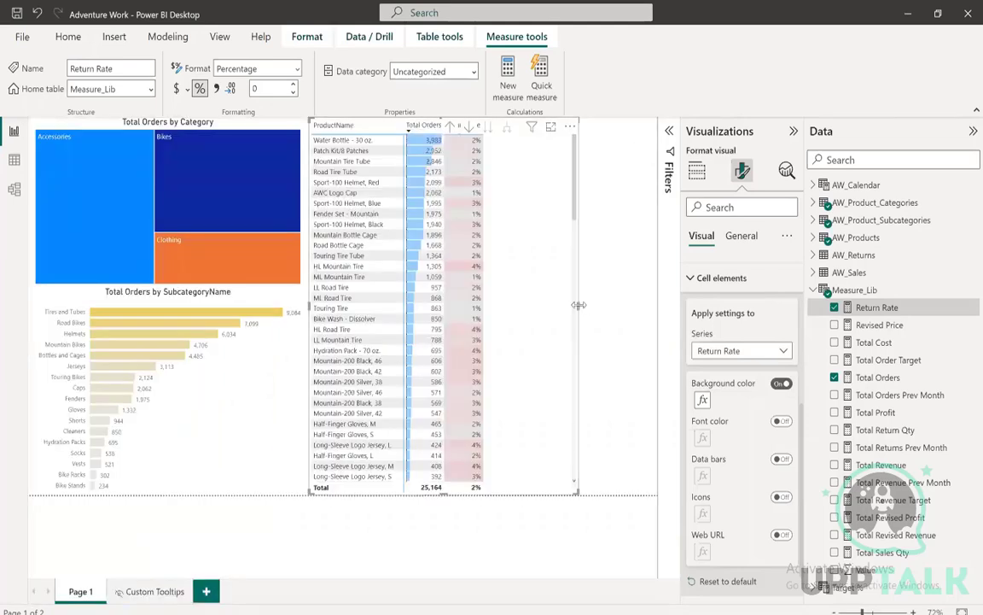
pyautogui.moveTo(577, 309); pyautogui.dragTo(495, 307)
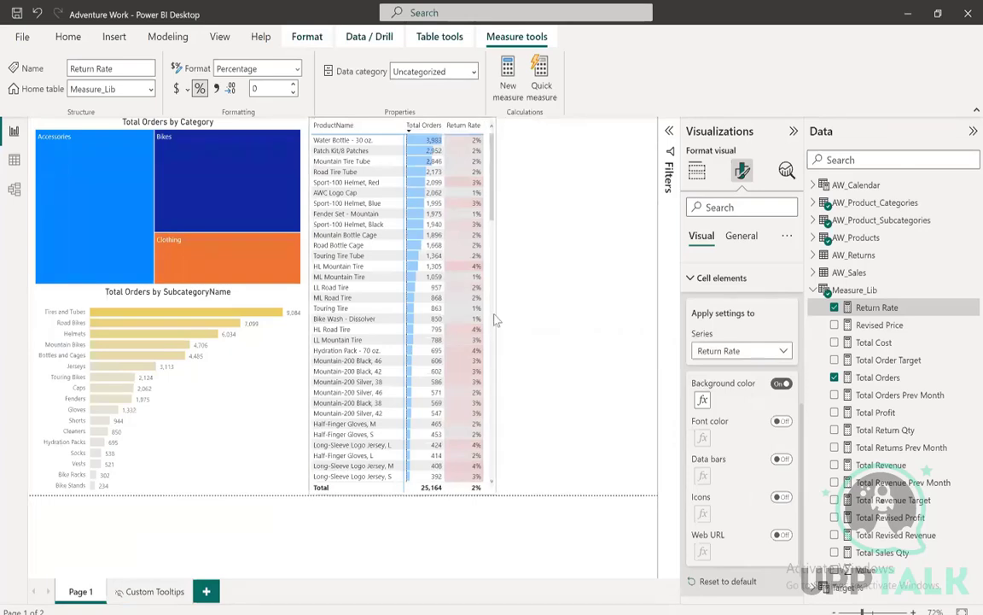
pyautogui.click(282, 394)
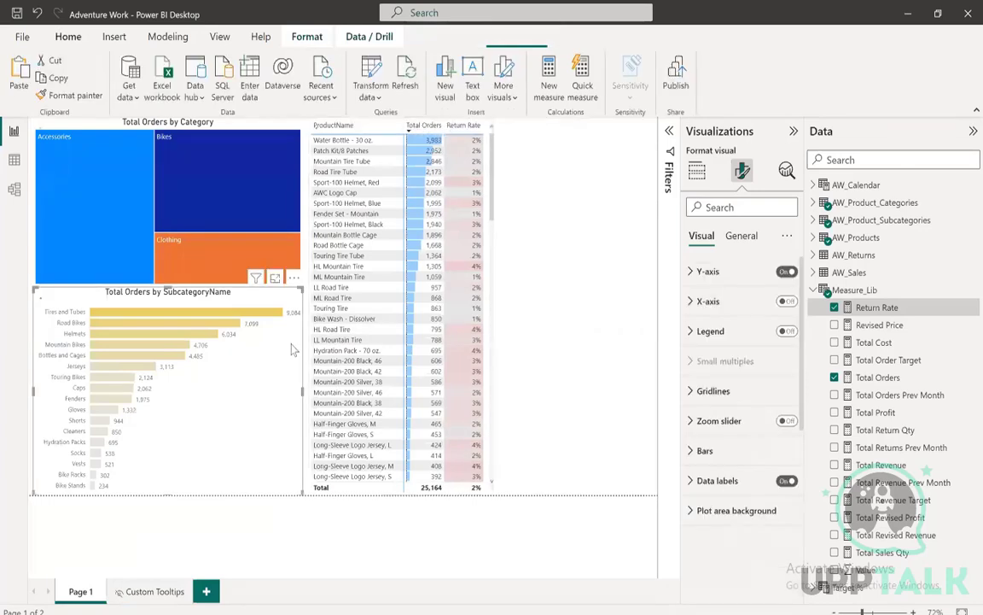